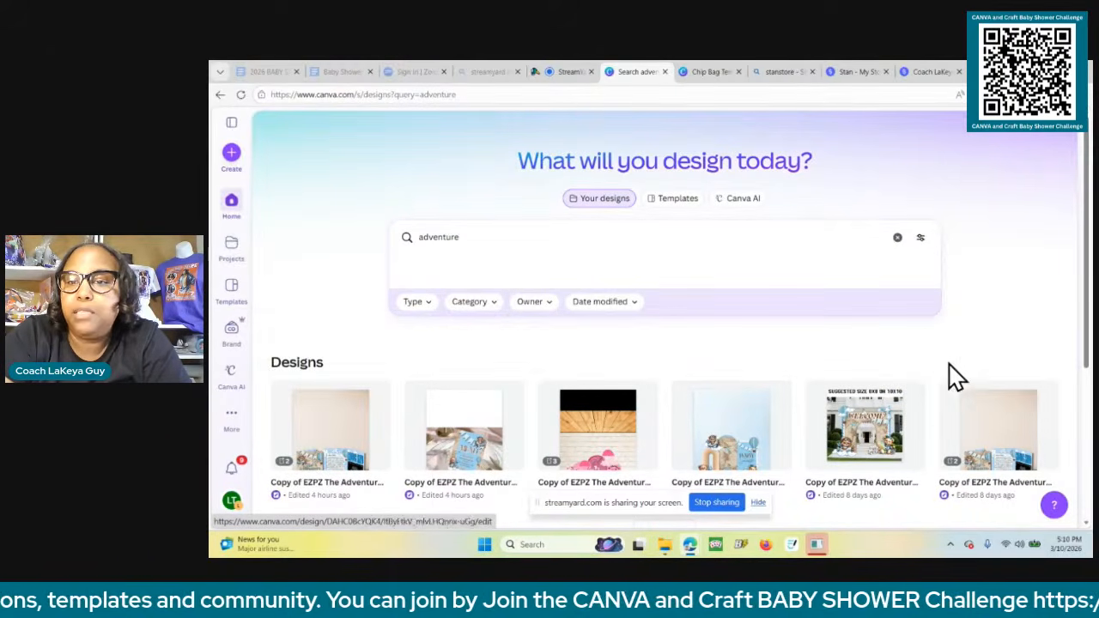
Browse the design and image results for "adventure", expanding the images list.
{"action": "left_click_drag", "start_coordinate": [1089, 291], "coordinate": [1088, 509]}
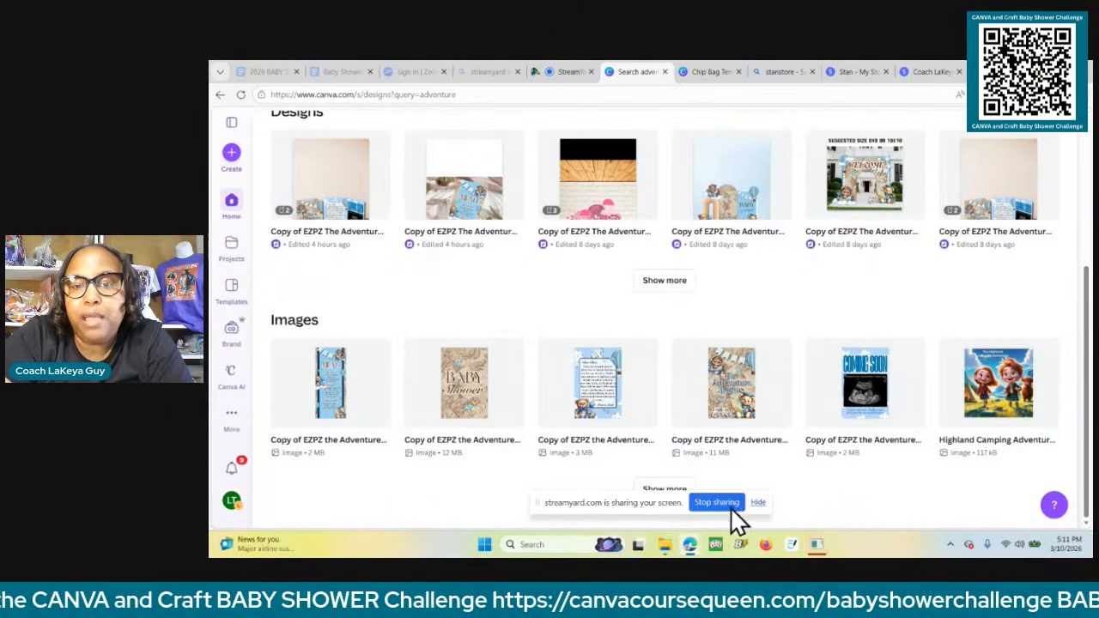
{"action": "left_click", "coordinate": [674, 491]}
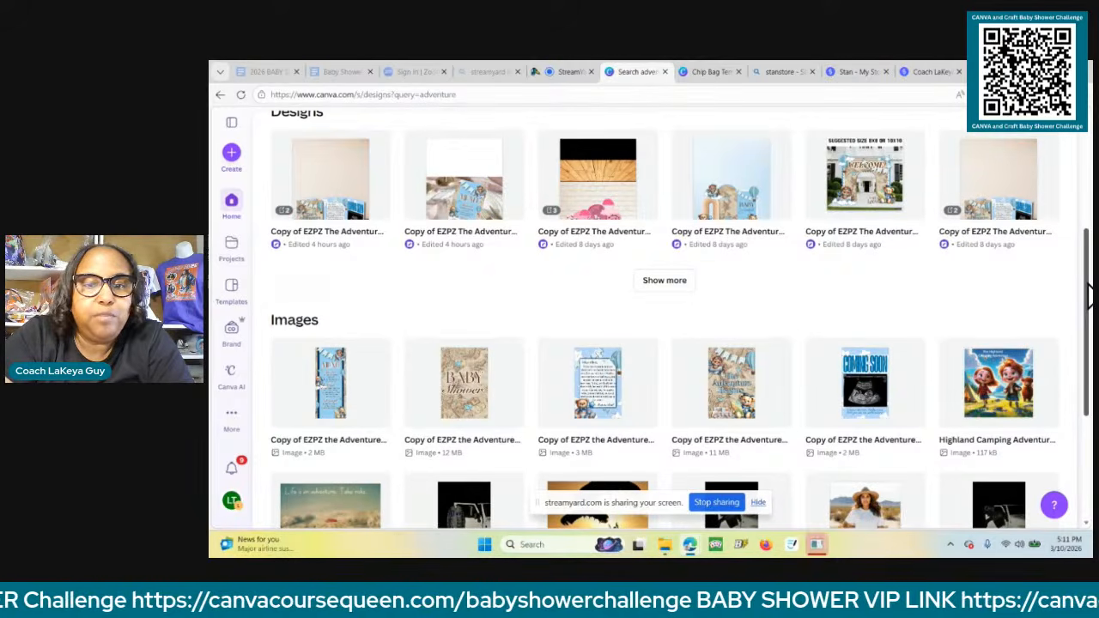
{"action": "left_click_drag", "start_coordinate": [1087, 285], "coordinate": [1091, 179]}
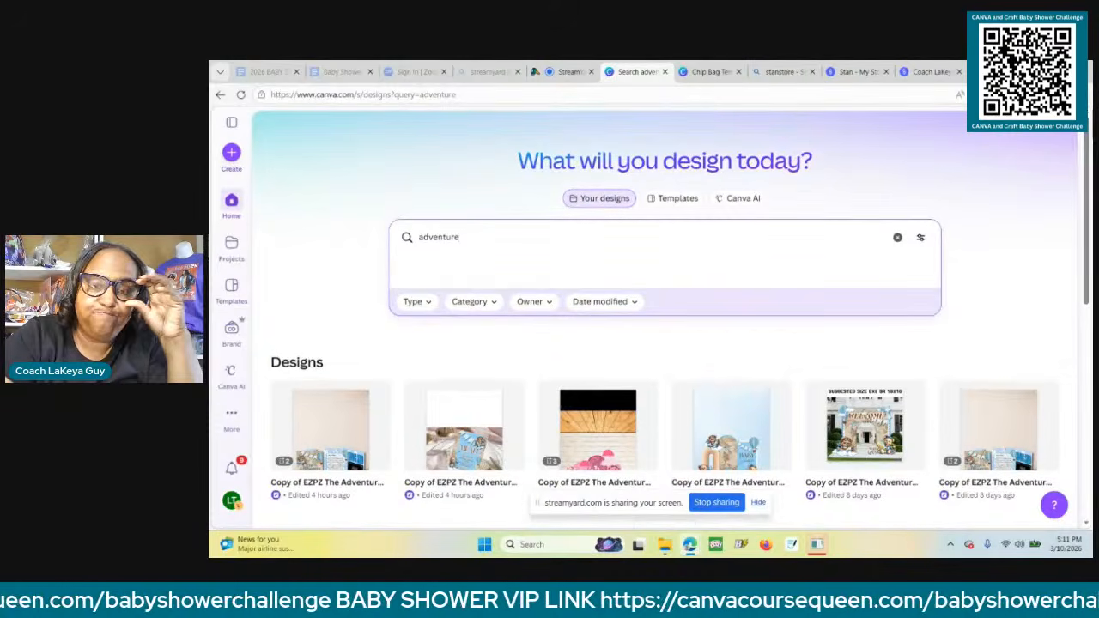
Return to the home page and open the recent 2026 BABY SHOWER Party Favor Template design.
{"action": "left_click", "coordinate": [231, 211]}
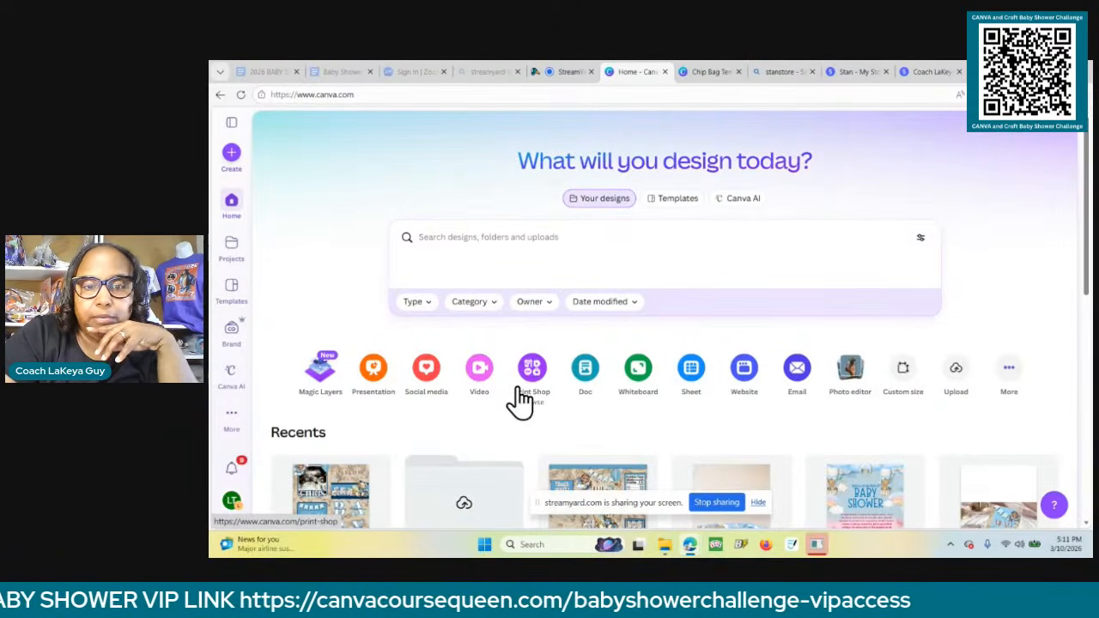
{"action": "scroll", "coordinate": [1089, 236], "scroll_direction": "down", "scroll_amount": 1}
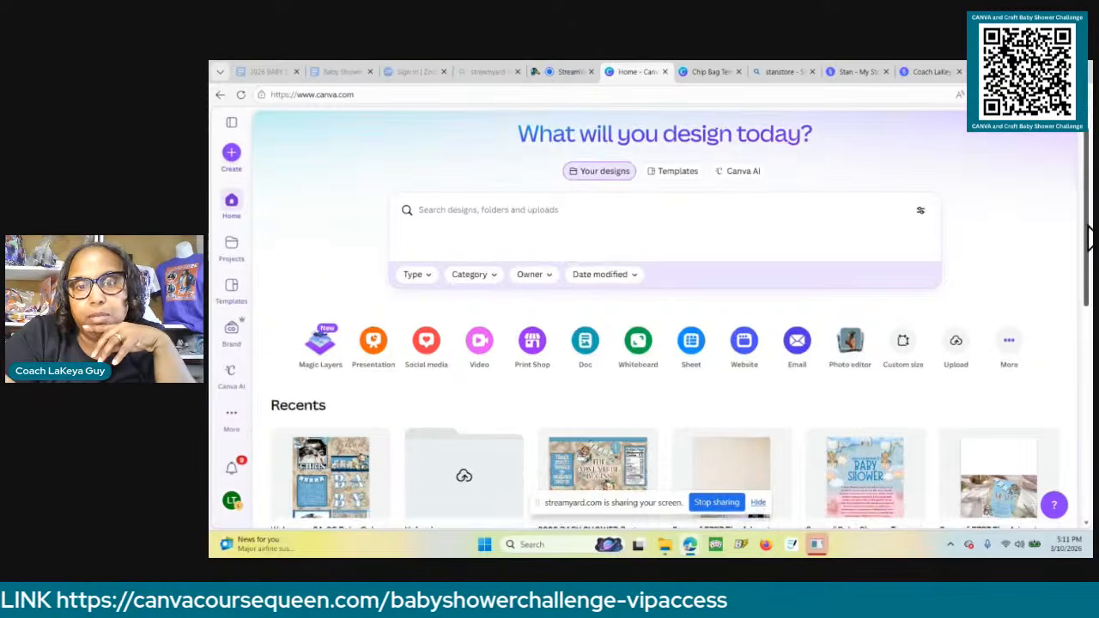
{"action": "scroll", "coordinate": [1088, 236], "scroll_direction": "down", "scroll_amount": 3}
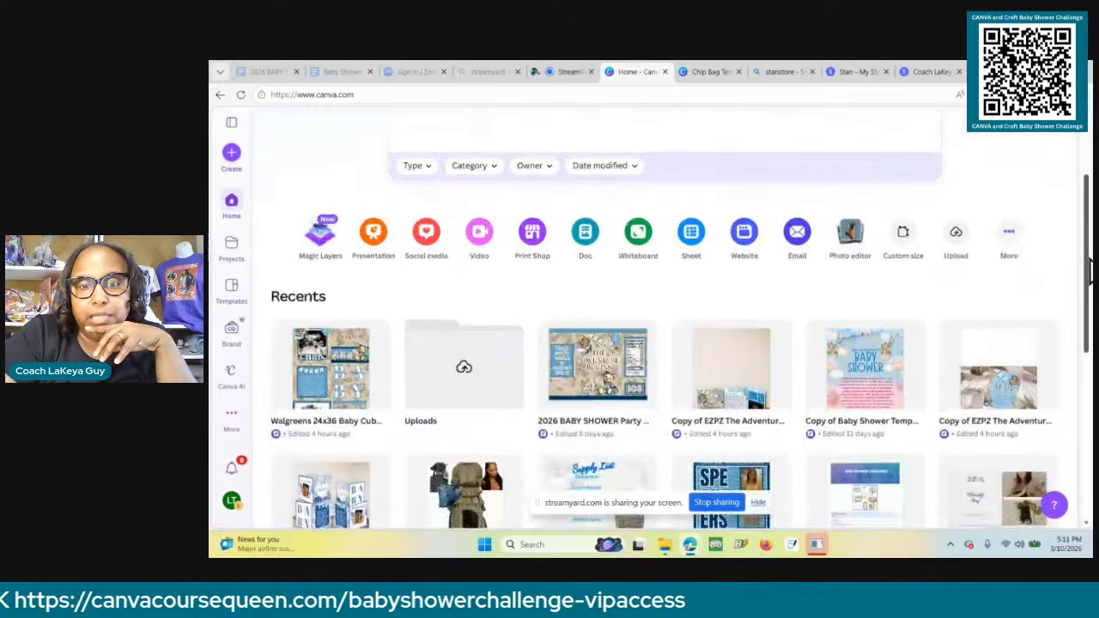
{"action": "left_click", "coordinate": [761, 505]}
{"action": "left_click", "coordinate": [610, 399]}
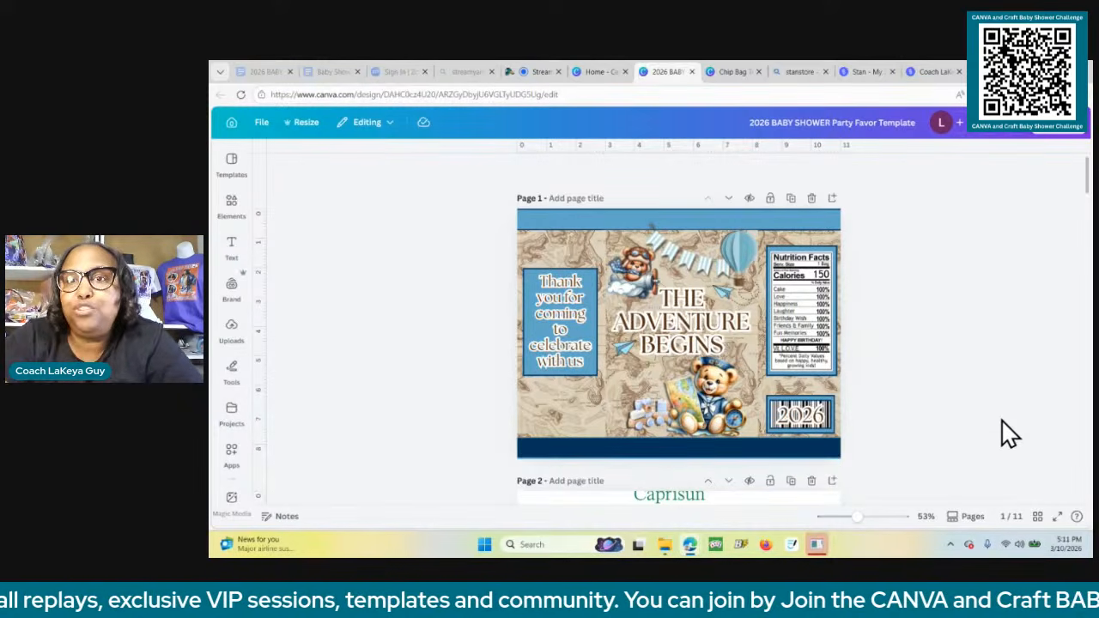
Go back to the home page and search your designs for "chip".
{"action": "left_click", "coordinate": [604, 71]}
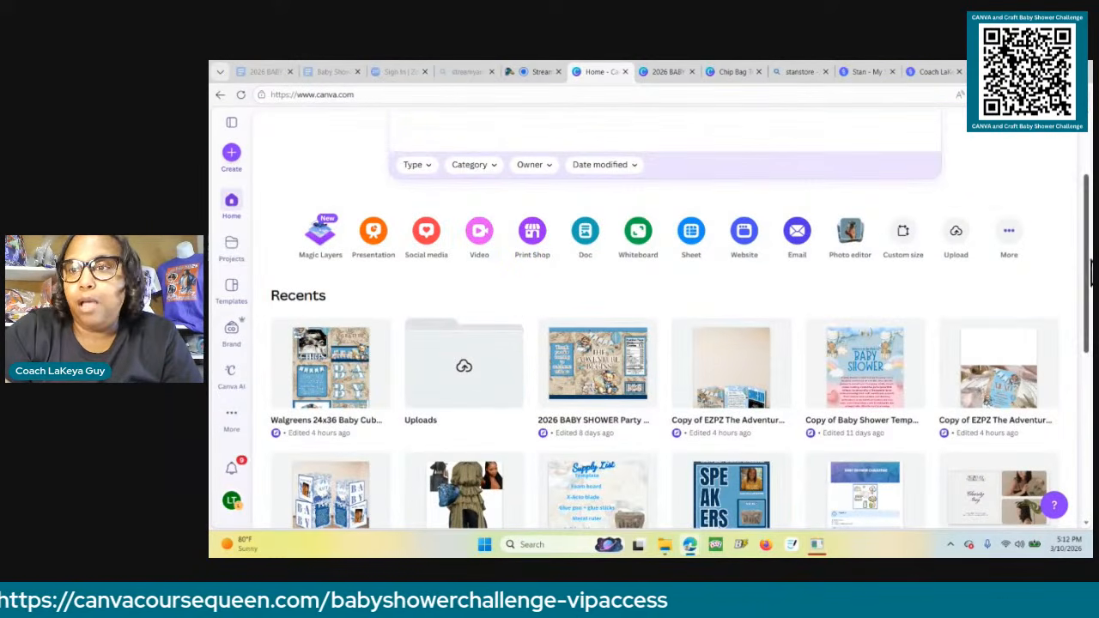
{"action": "left_click_drag", "start_coordinate": [1087, 256], "coordinate": [1089, 176]}
{"action": "left_click", "coordinate": [684, 249]}
{"action": "type", "text": "chip"}
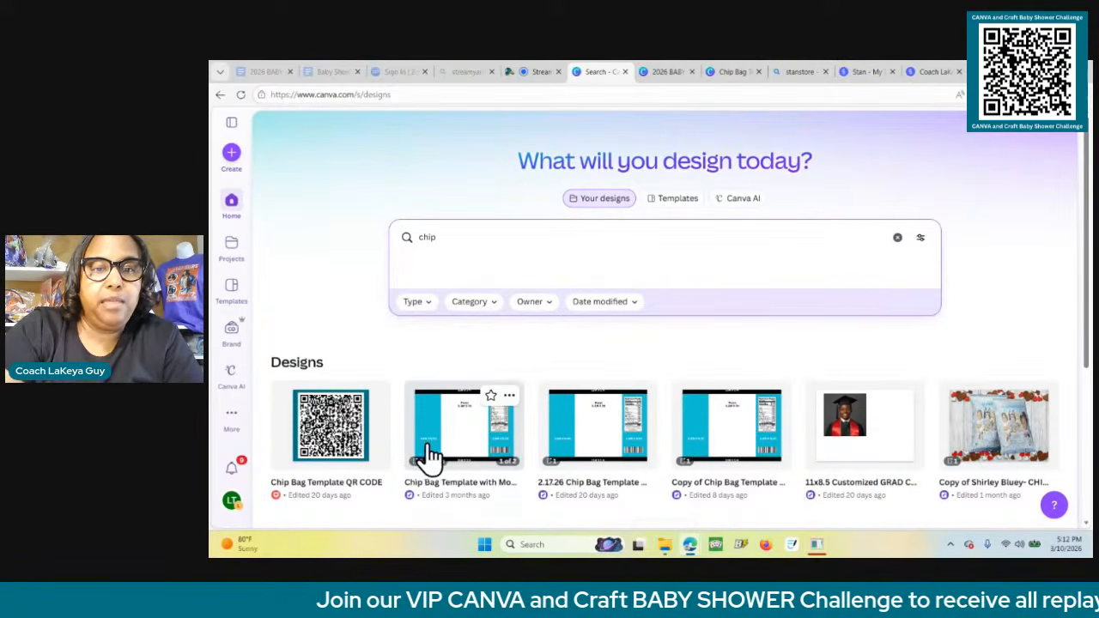
Make a copy of the Chip Bag Template with MockUp design and open the copy.
{"action": "left_click", "coordinate": [510, 399]}
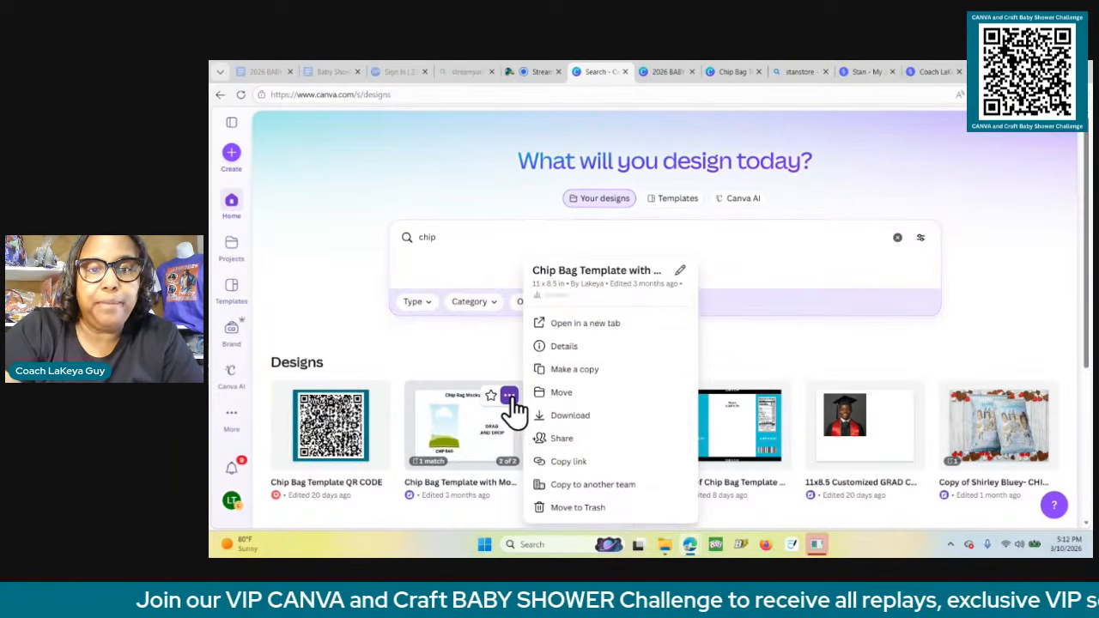
{"action": "left_click", "coordinate": [563, 370]}
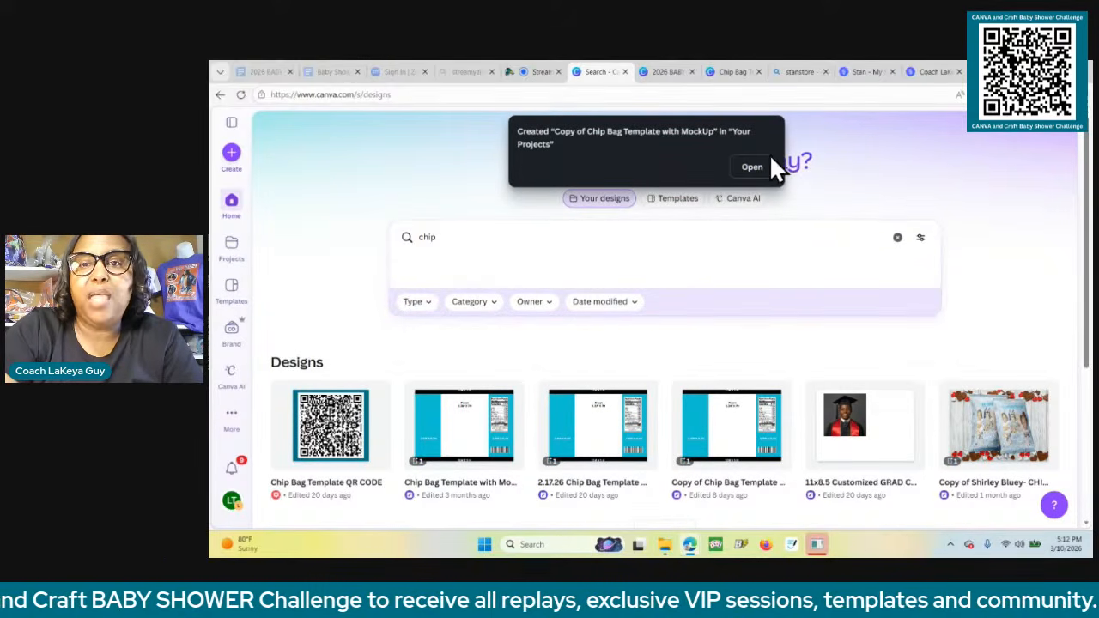
{"action": "left_click", "coordinate": [752, 168]}
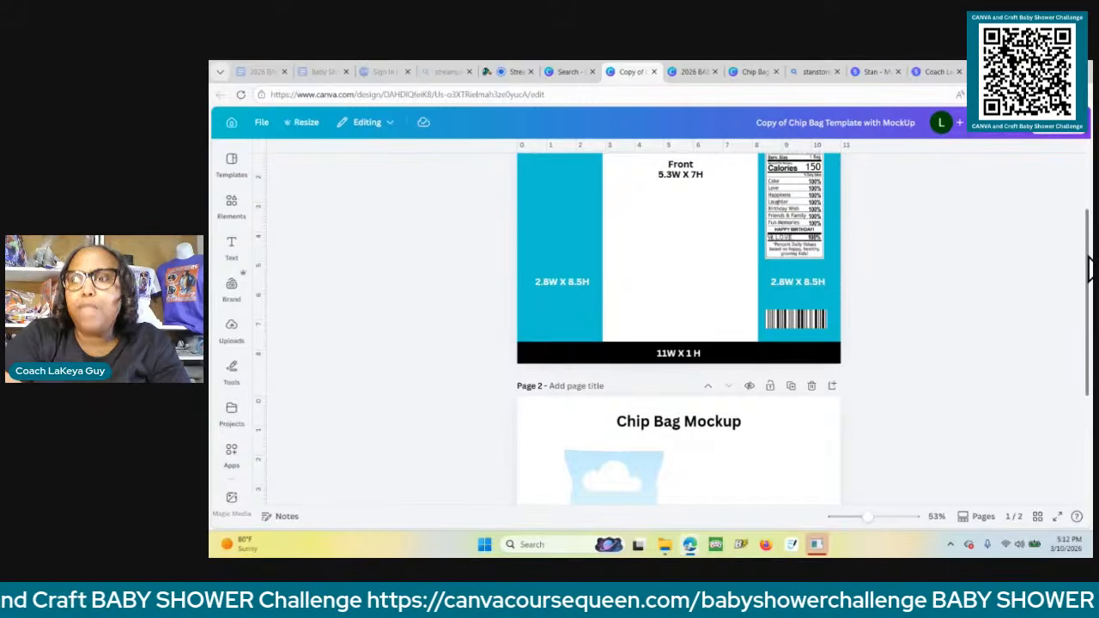
Enlarge the view of the template and check its dimensions in the custom size resize options.
{"action": "scroll", "coordinate": [1089, 269], "scroll_direction": "up", "scroll_amount": 2}
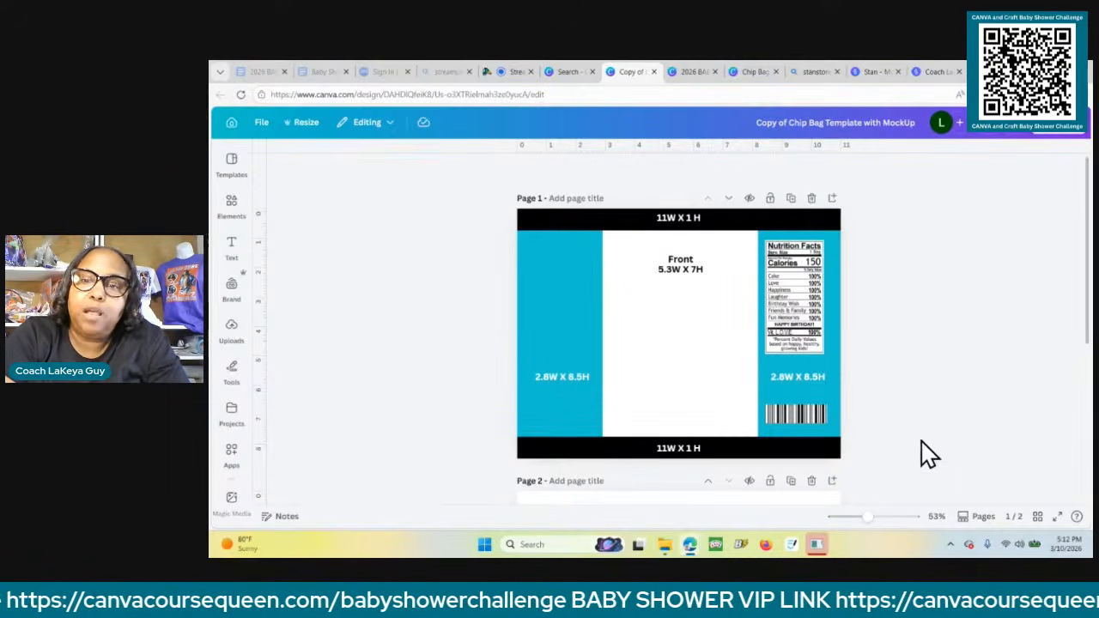
{"action": "left_click_drag", "start_coordinate": [870, 516], "coordinate": [875, 516]}
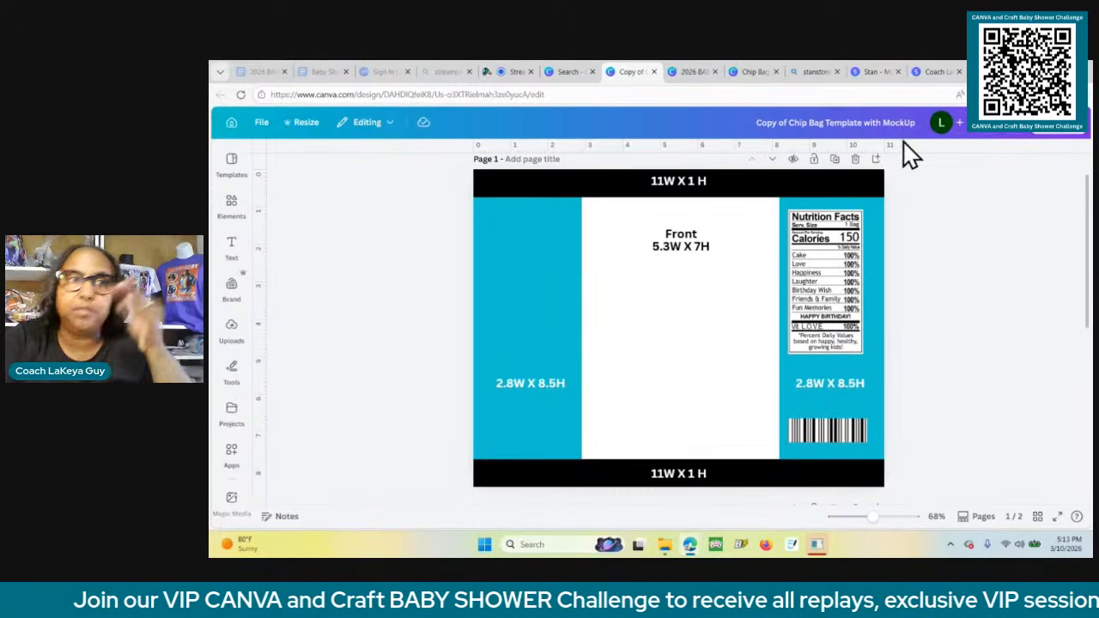
{"action": "left_click", "coordinate": [307, 130]}
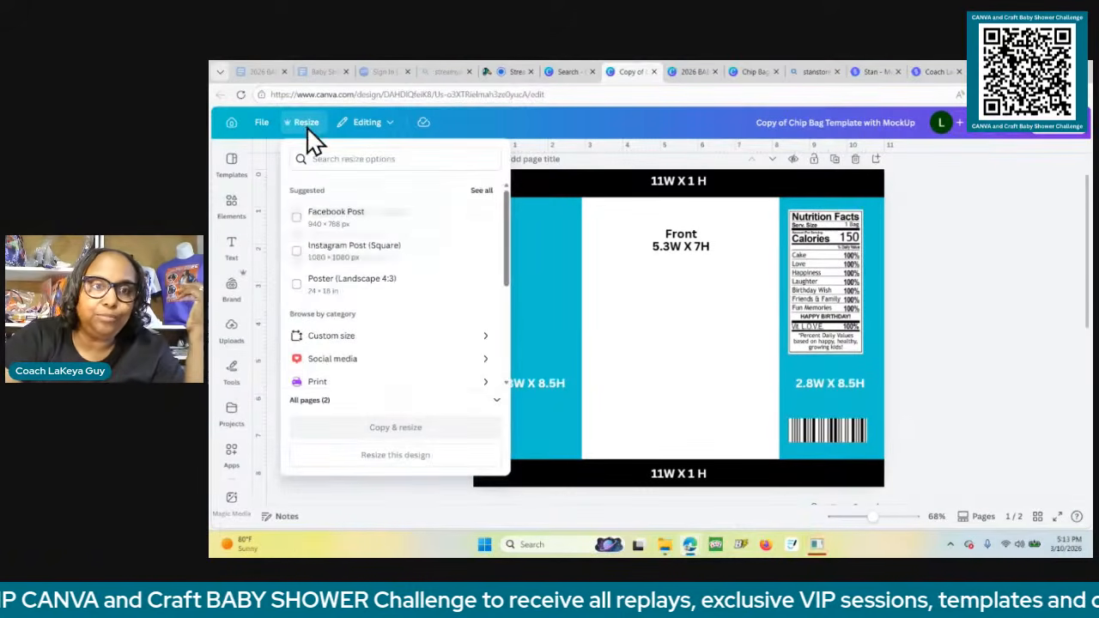
{"action": "left_click", "coordinate": [318, 338]}
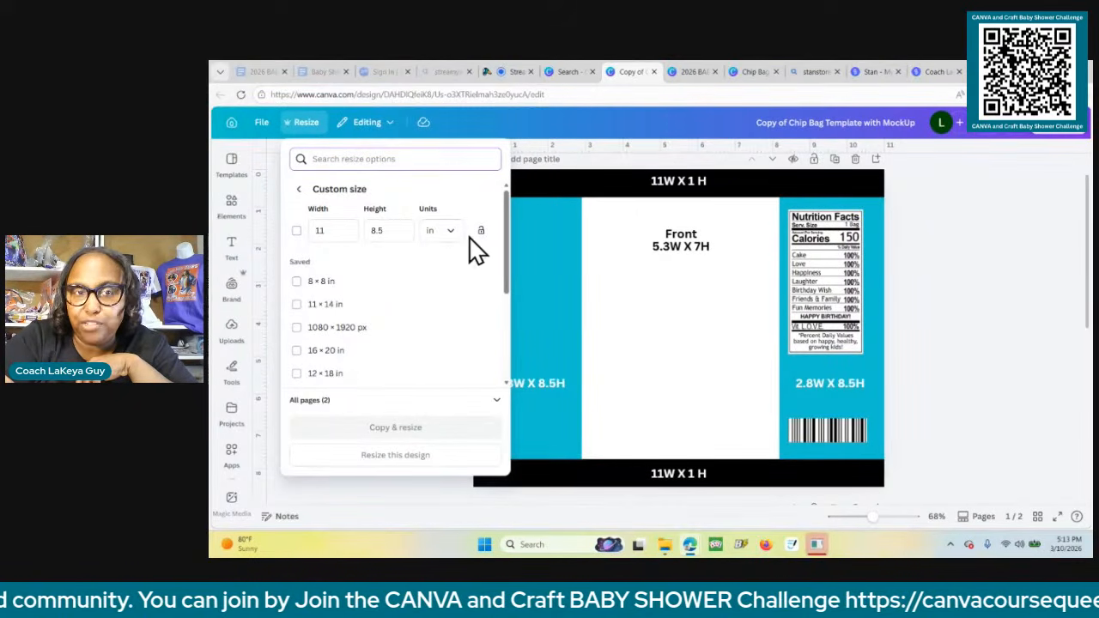
{"action": "left_click", "coordinate": [1005, 232]}
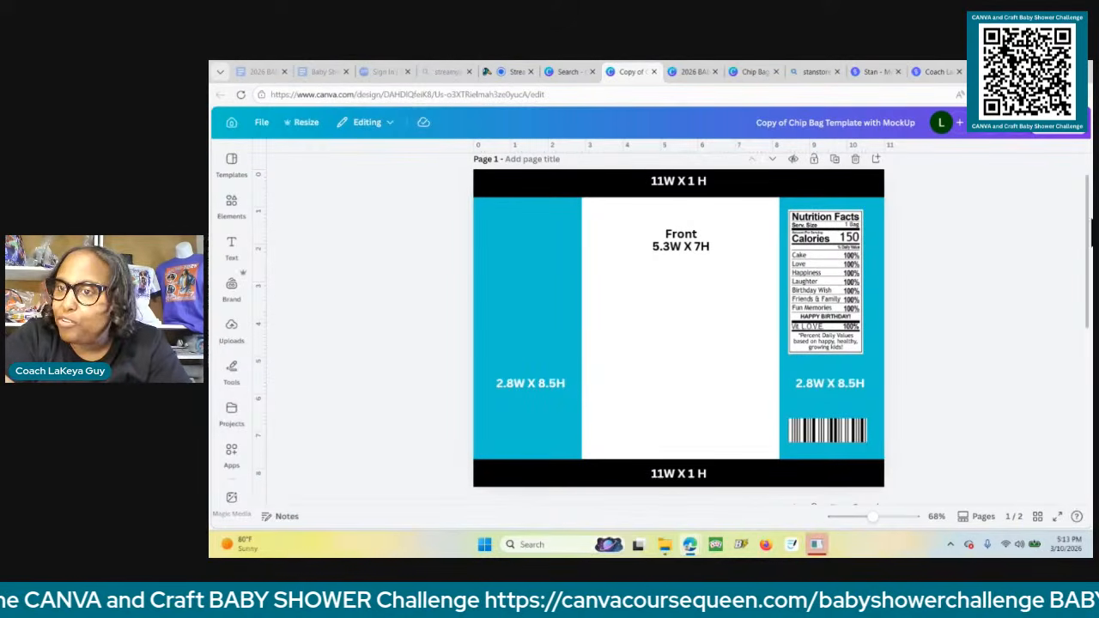
Look over the chip bag and mockup pages, and duplicate page 1.
{"action": "scroll", "coordinate": [1089, 228], "scroll_direction": "down", "scroll_amount": 3}
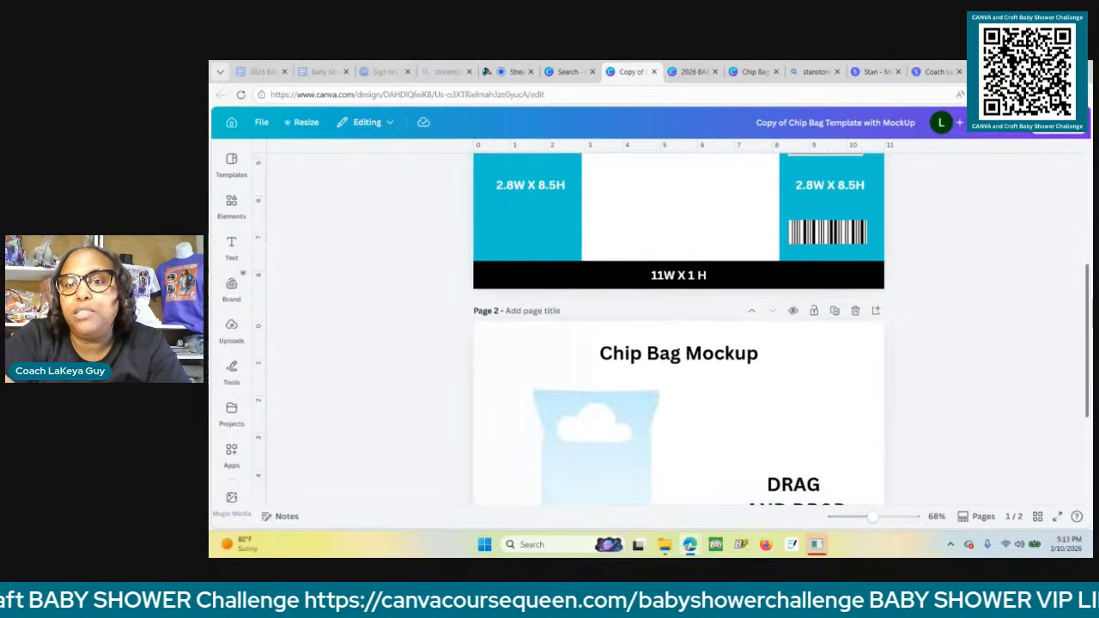
{"action": "scroll", "coordinate": [1089, 228], "scroll_direction": "up", "scroll_amount": 3}
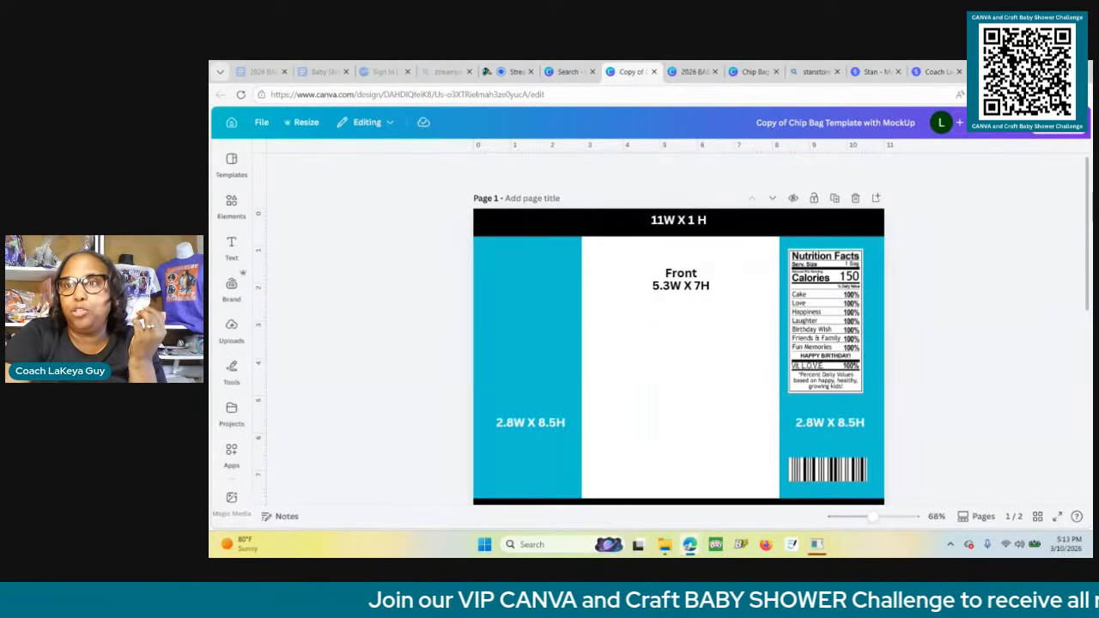
{"action": "left_click_drag", "start_coordinate": [1089, 216], "coordinate": [1089, 262]}
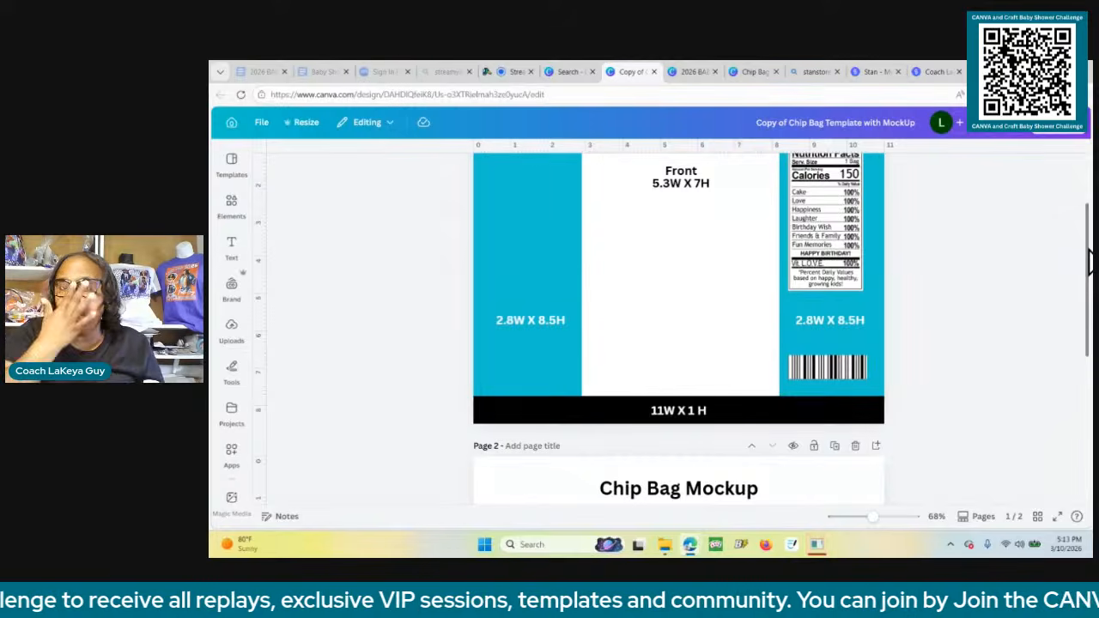
{"action": "scroll", "coordinate": [1088, 262], "scroll_direction": "up", "scroll_amount": 2}
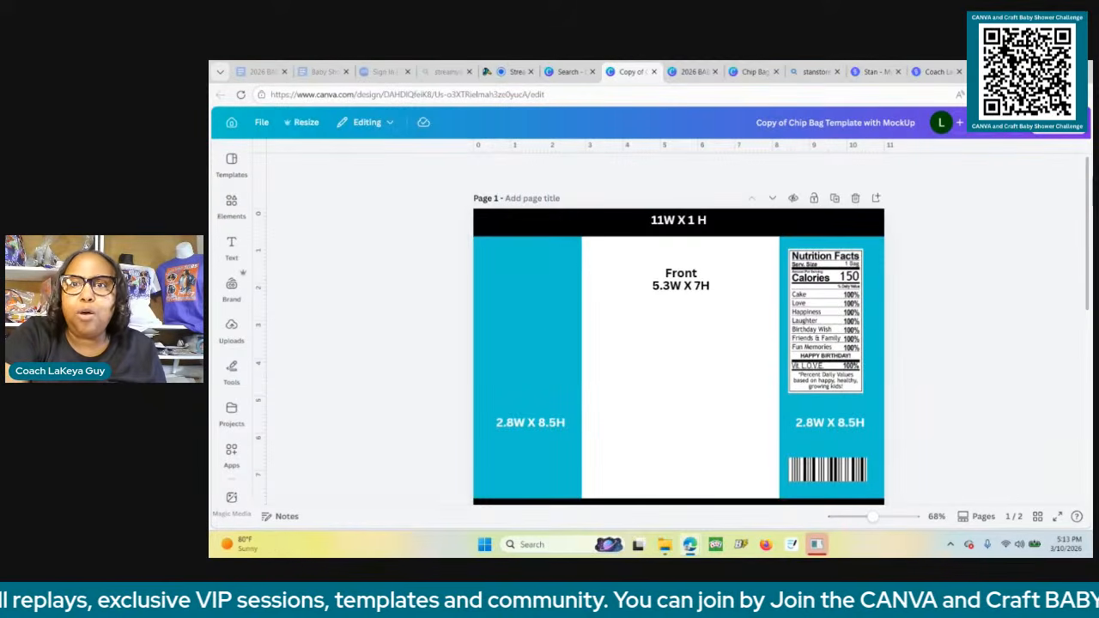
{"action": "left_click", "coordinate": [834, 198]}
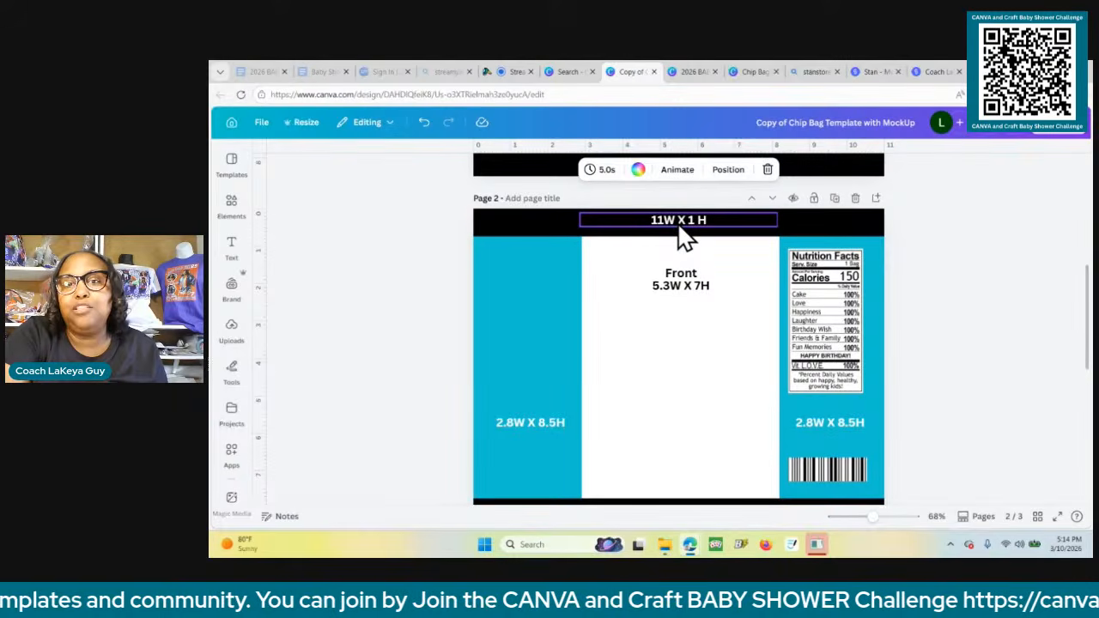
On page 2, delete the upper "11W X 1 H" label, the "Front 5.3W X 7H" label and both "2.8W X 8.5H" side labels.
{"action": "left_click", "coordinate": [678, 226]}
{"action": "key", "text": "Delete"}
{"action": "left_click", "coordinate": [687, 283]}
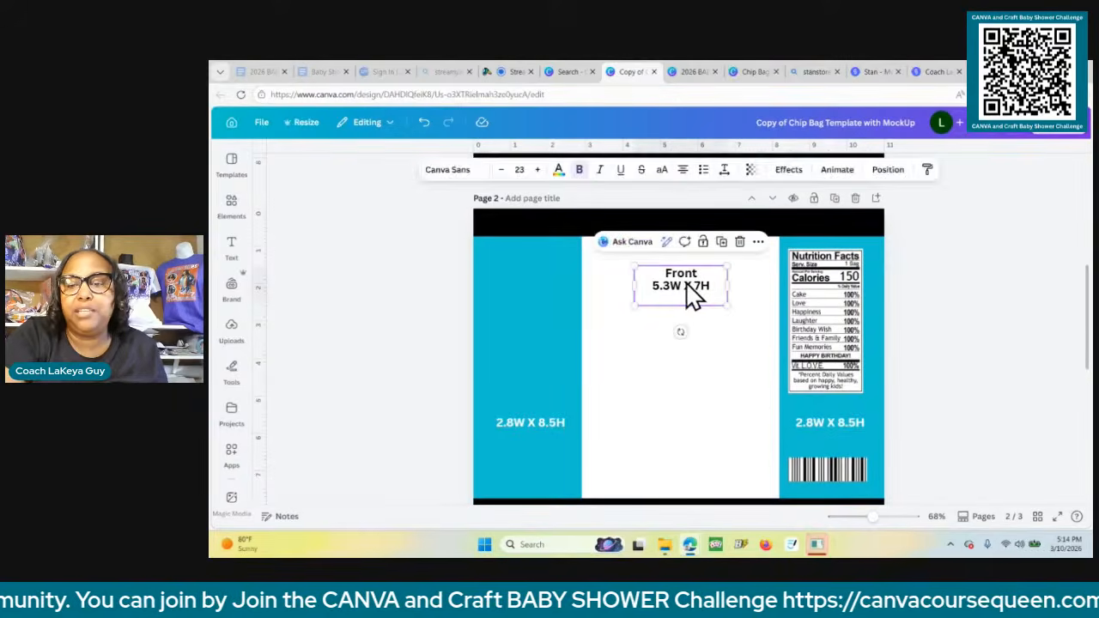
{"action": "key", "text": "Delete"}
{"action": "left_click", "coordinate": [548, 420]}
{"action": "key", "text": "Delete"}
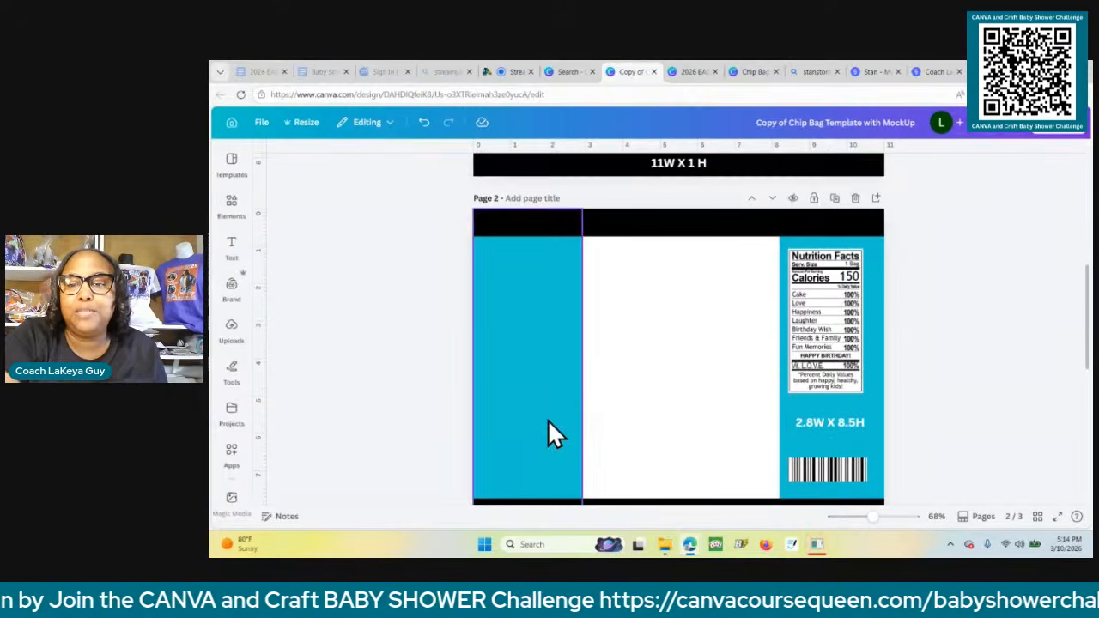
{"action": "left_click", "coordinate": [837, 427]}
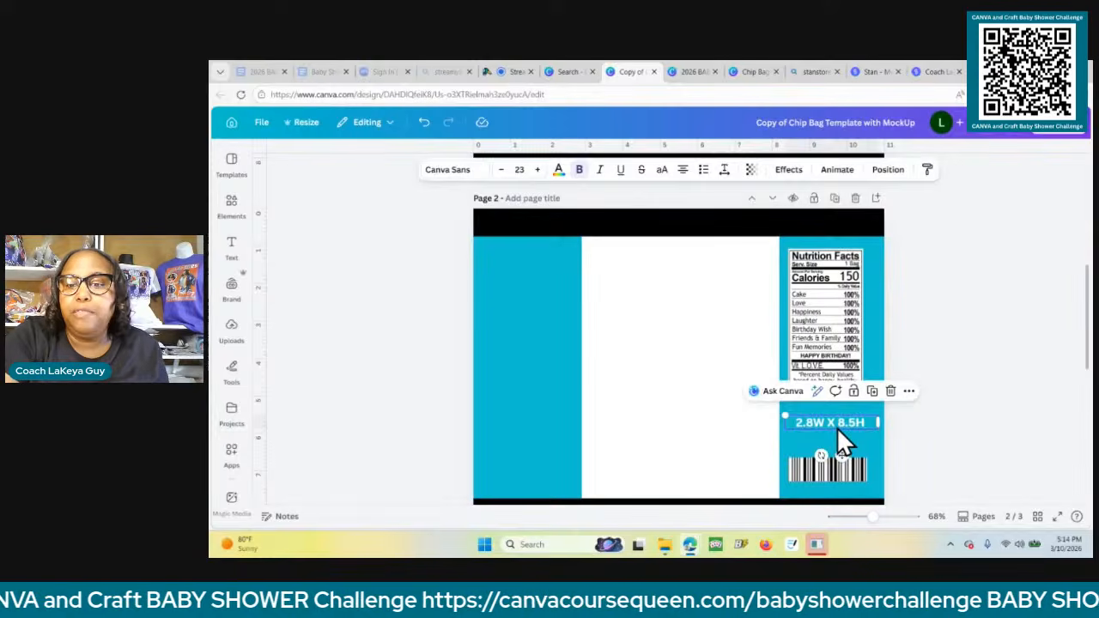
{"action": "key", "text": "Delete"}
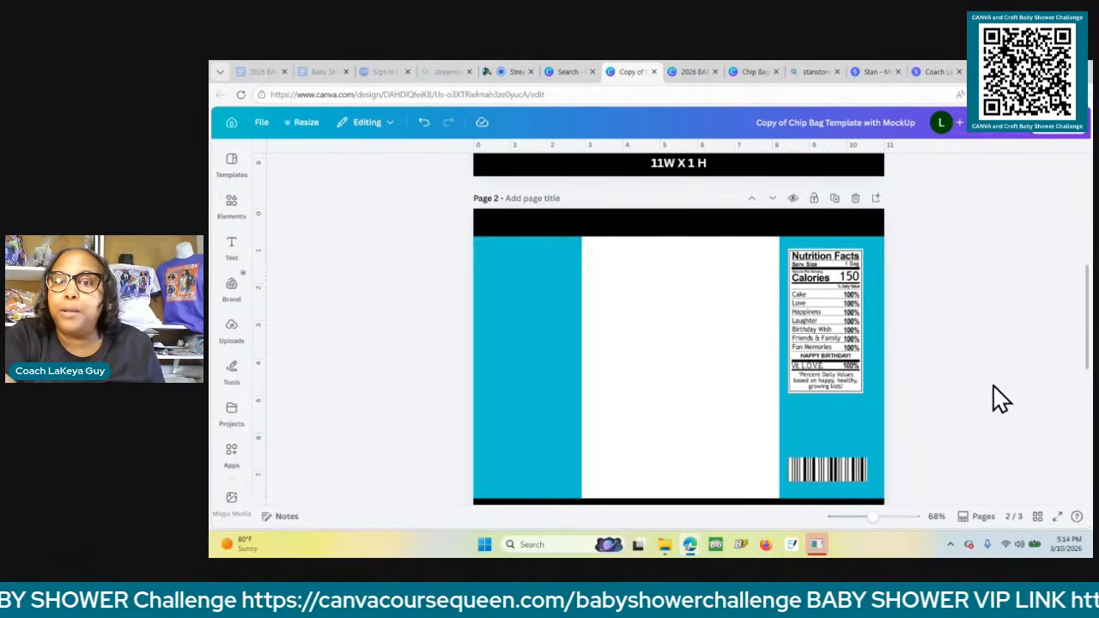
Compare page 2 with the original page and delete the "11W X 1 H" label from page 2's lower black bar.
{"action": "scroll", "coordinate": [1082, 359], "scroll_direction": "up", "scroll_amount": 4}
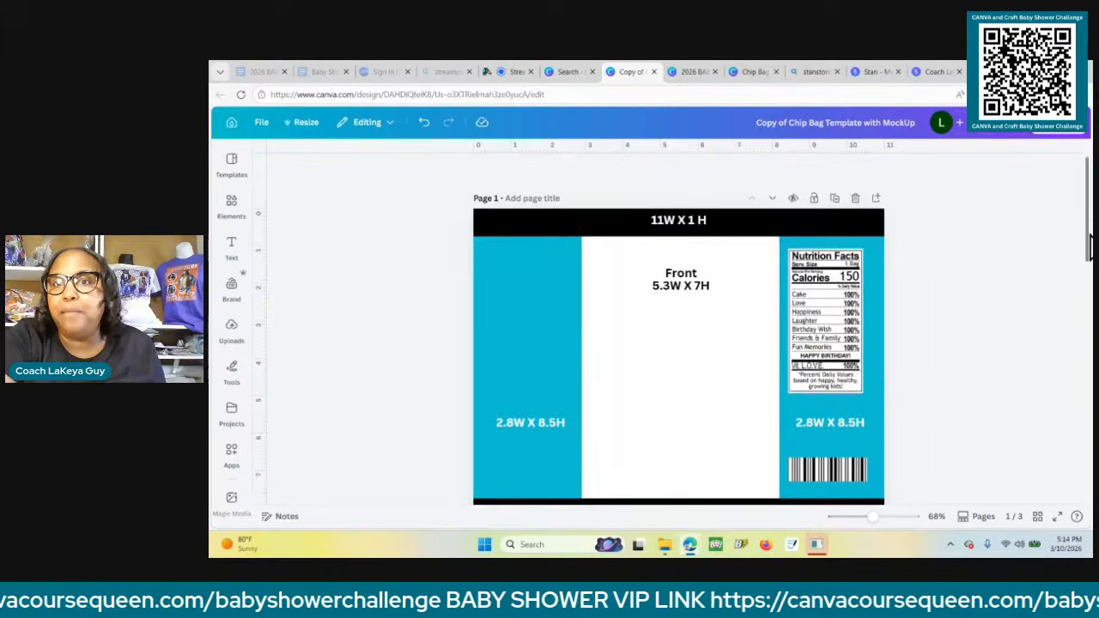
{"action": "scroll", "coordinate": [1088, 258], "scroll_direction": "down", "scroll_amount": 3}
{"action": "scroll", "coordinate": [1089, 258], "scroll_direction": "down", "scroll_amount": 5}
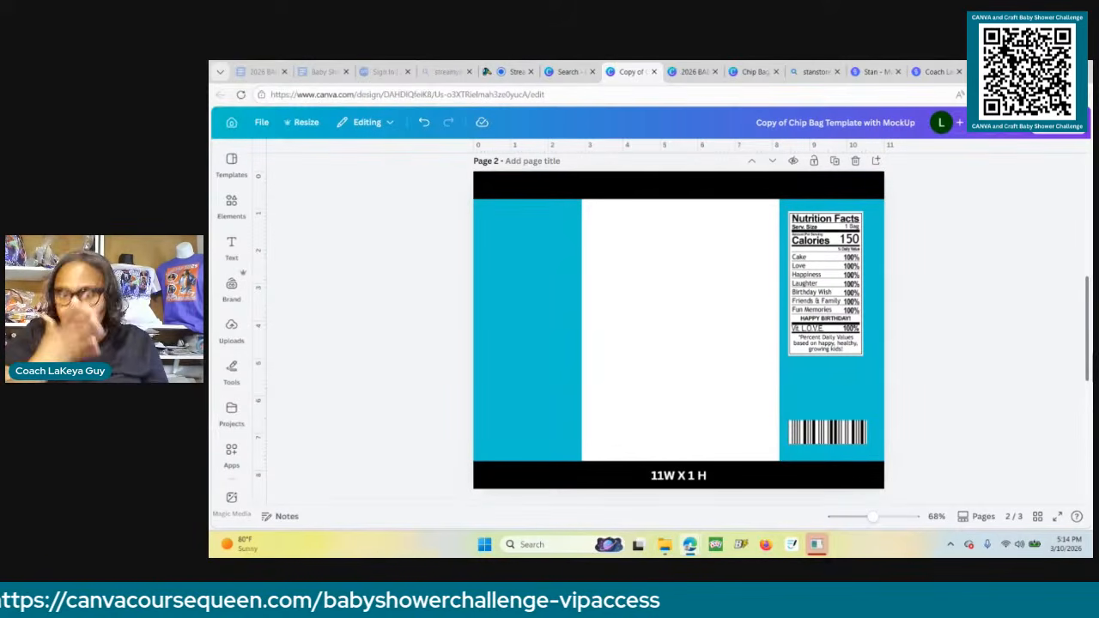
{"action": "left_click", "coordinate": [678, 486]}
{"action": "key", "text": "Delete"}
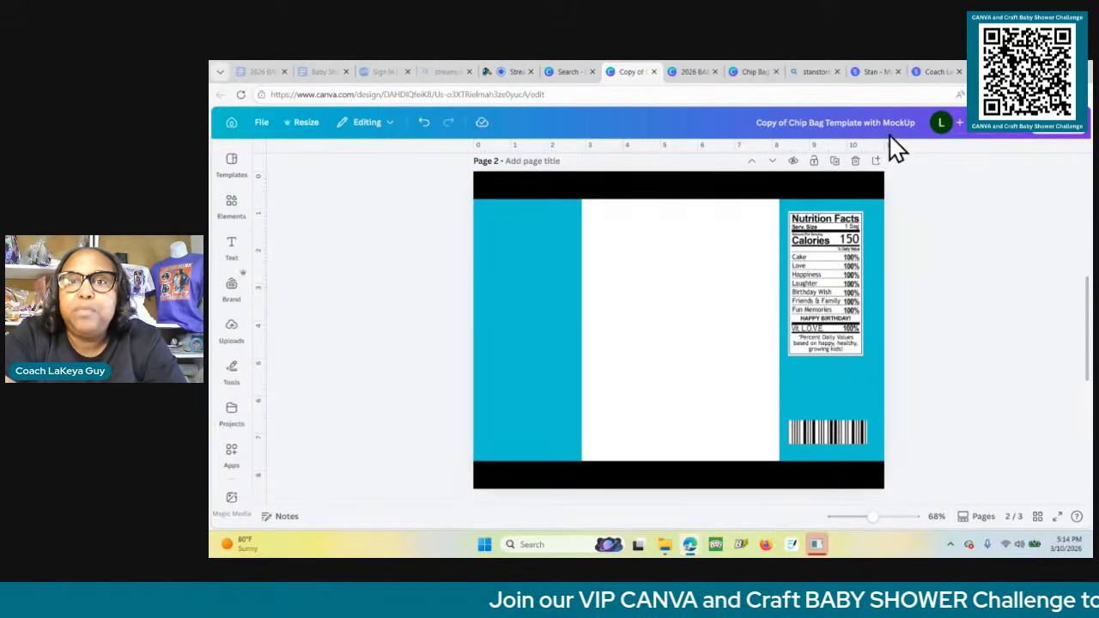
In the 2026 BABY SHOWER Party Favor Template, copy the fill color hex code of page 1's upper light blue bar.
{"action": "left_click", "coordinate": [685, 71]}
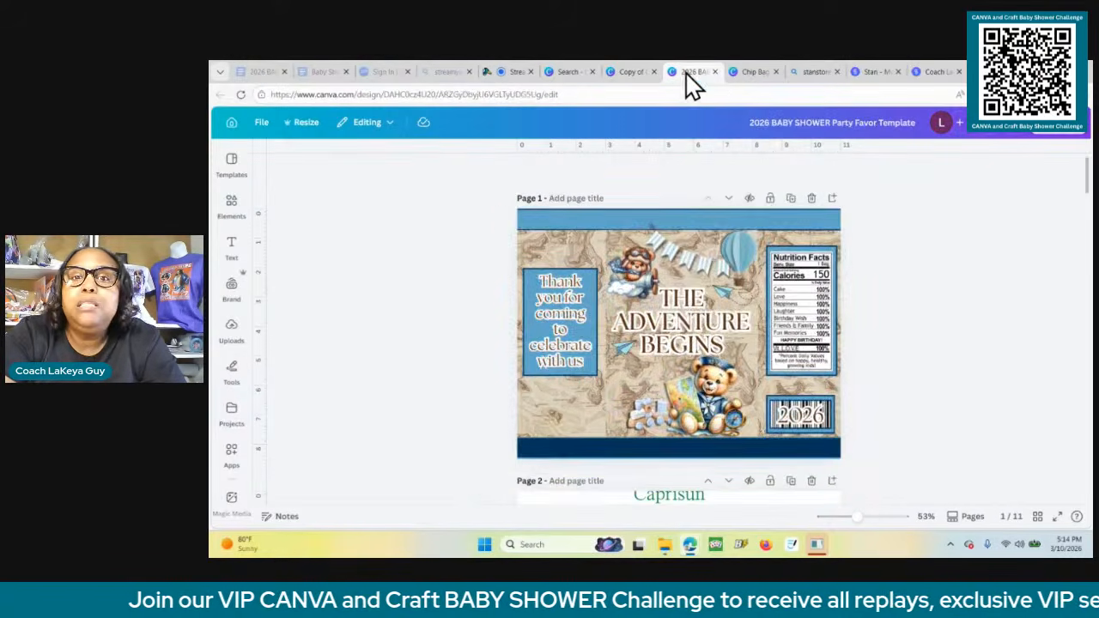
{"action": "left_click", "coordinate": [696, 220]}
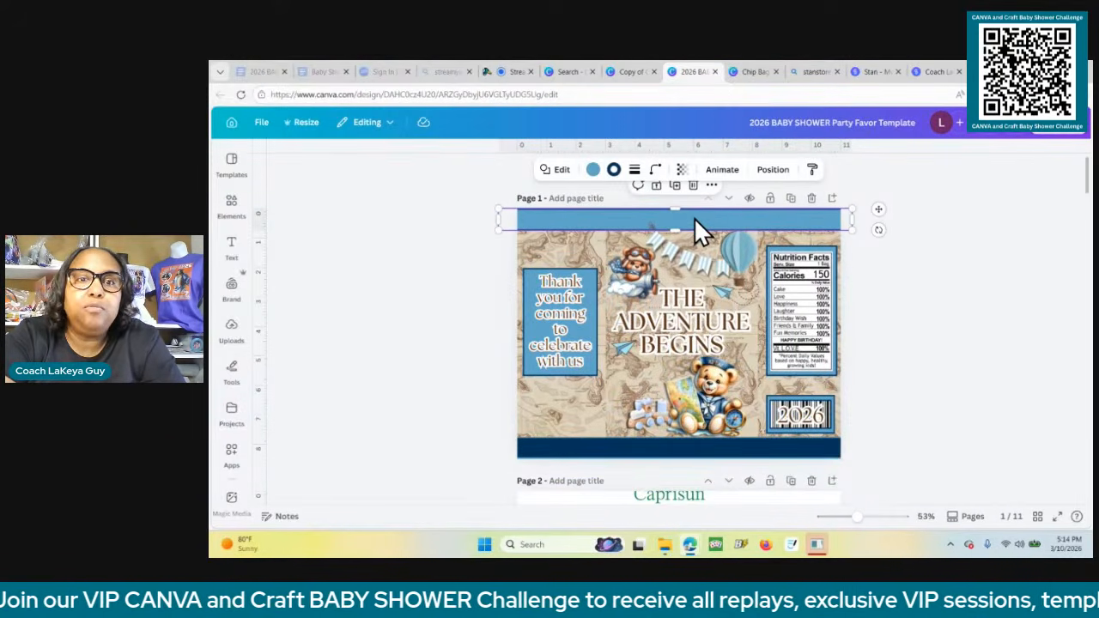
{"action": "left_click", "coordinate": [593, 170]}
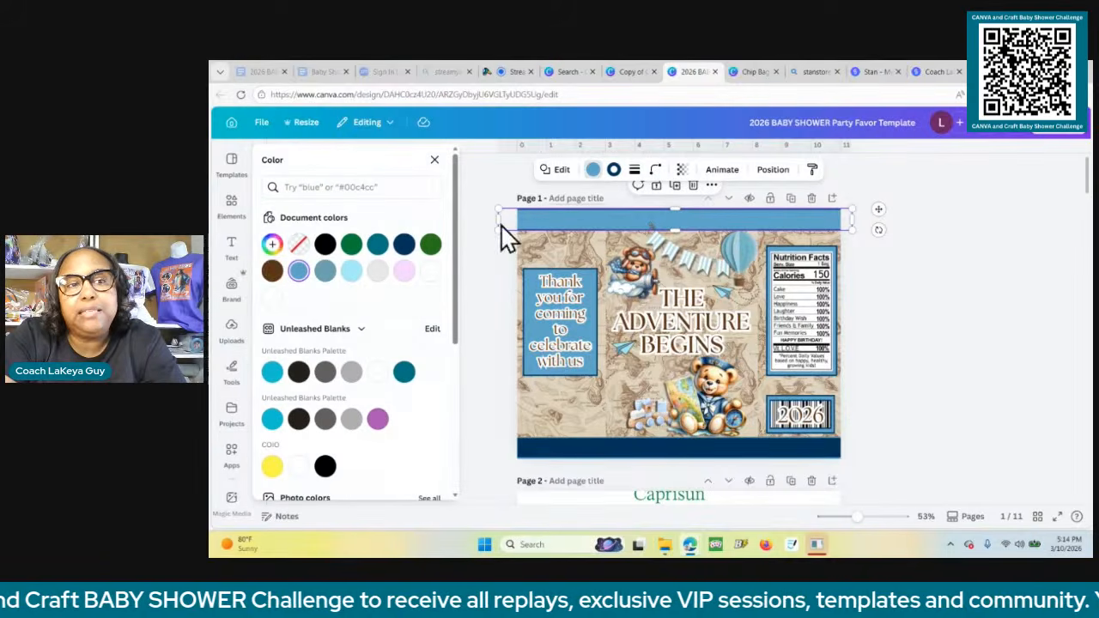
{"action": "left_click", "coordinate": [271, 246]}
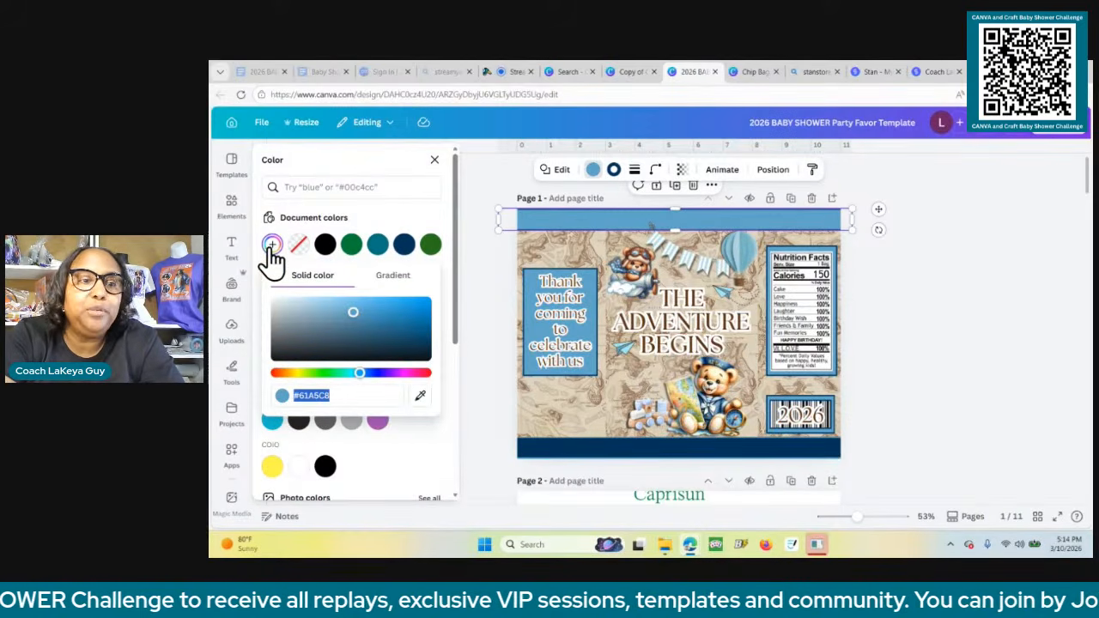
{"action": "left_click", "coordinate": [361, 397]}
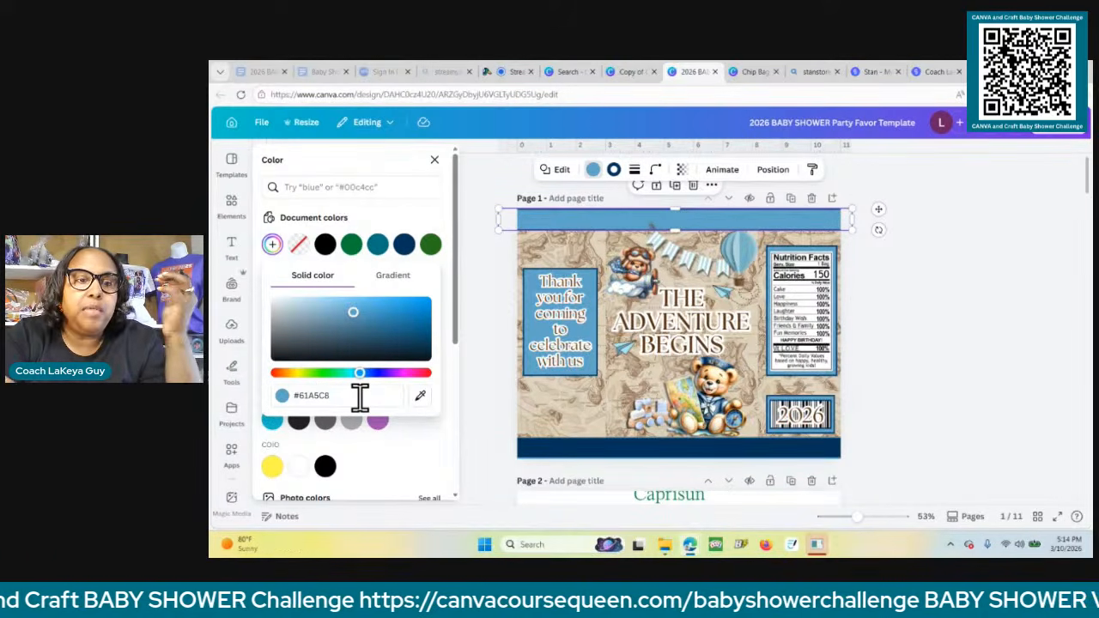
{"action": "left_click_drag", "start_coordinate": [360, 397], "coordinate": [288, 396]}
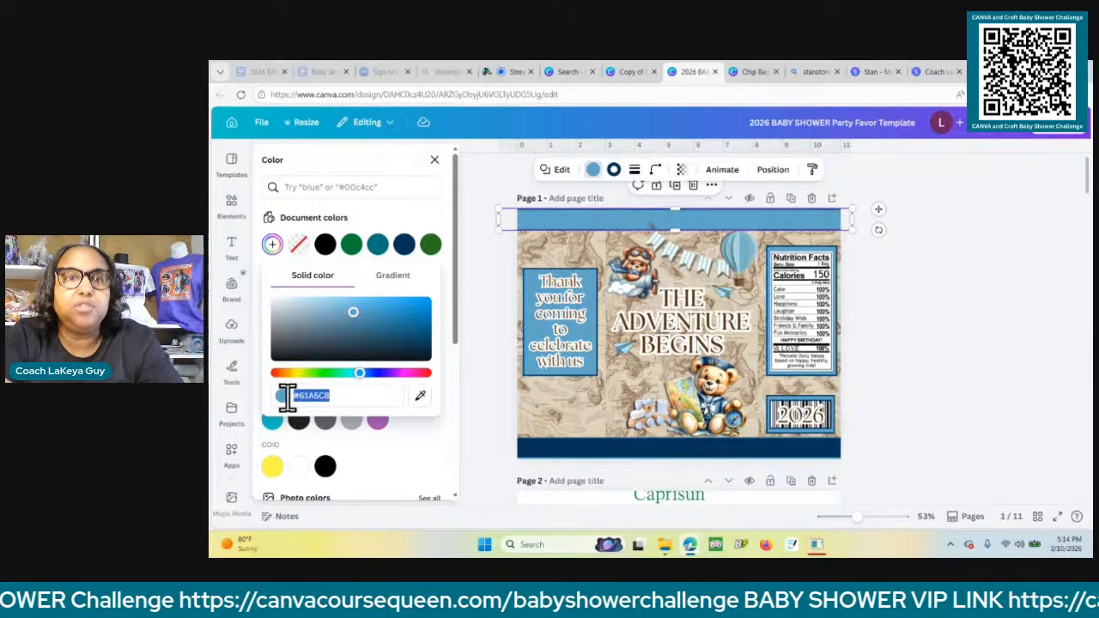
Switch to the StreamYard broadcast and post the comment "Light Blue Hex Code is #61a5c8".
{"action": "left_click", "coordinate": [518, 75]}
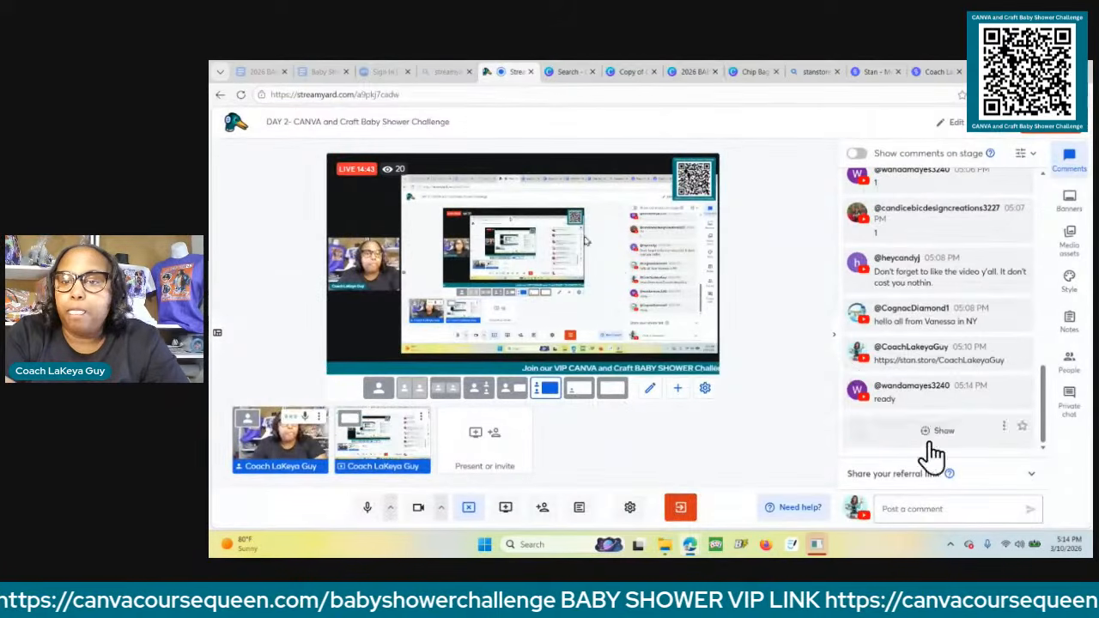
{"action": "type", "text": "Light"}
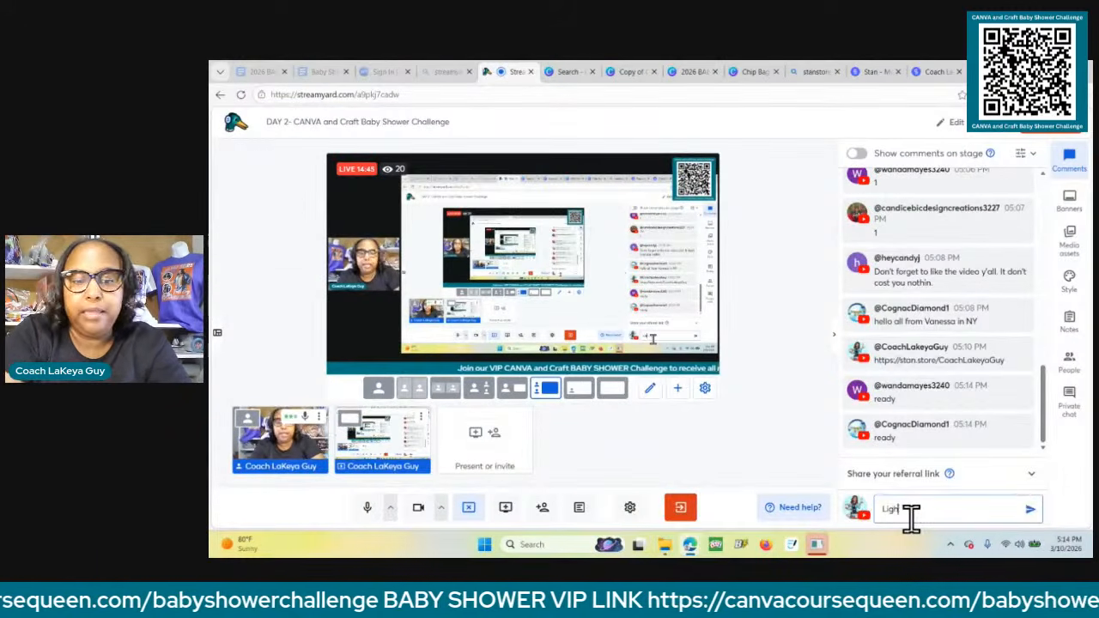
{"action": "type", "text": " Blue He"}
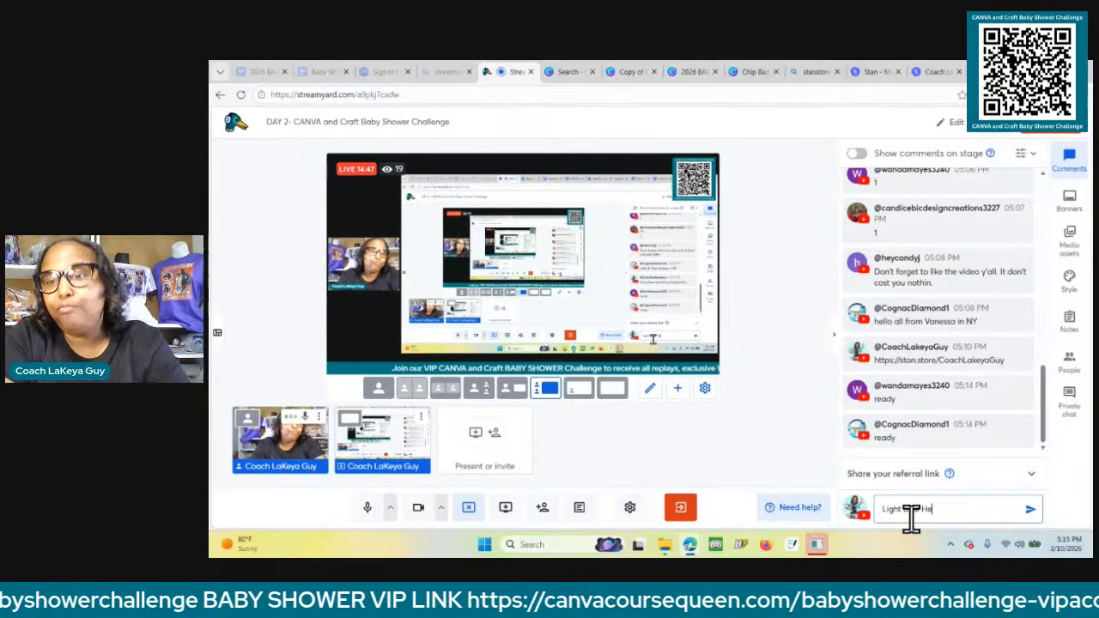
{"action": "type", "text": "x Code is #61a5c8"}
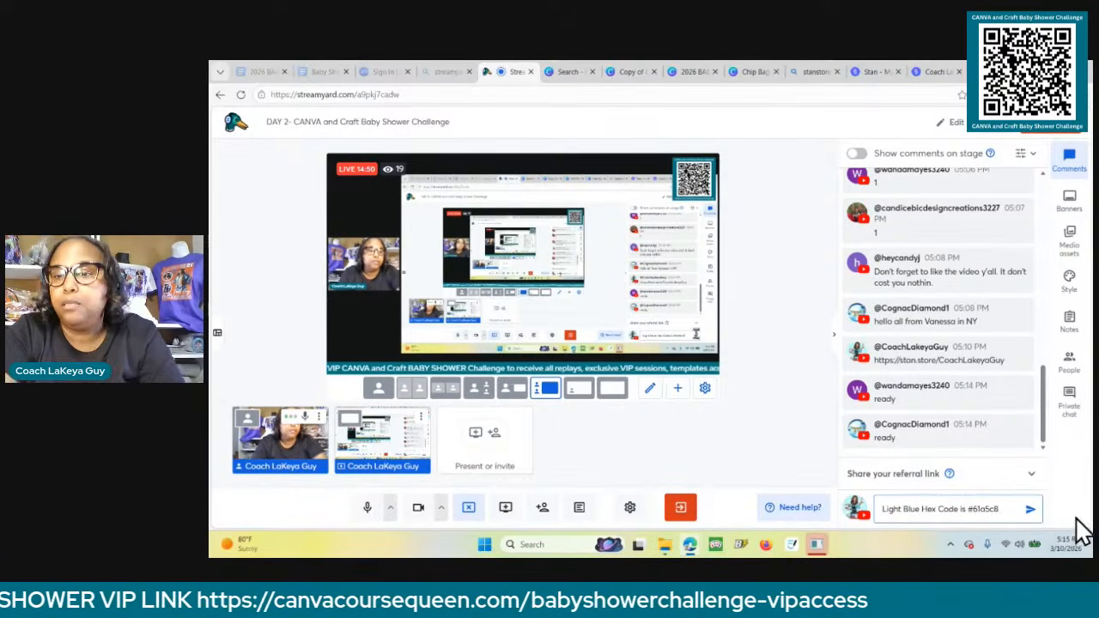
{"action": "left_click", "coordinate": [1030, 509]}
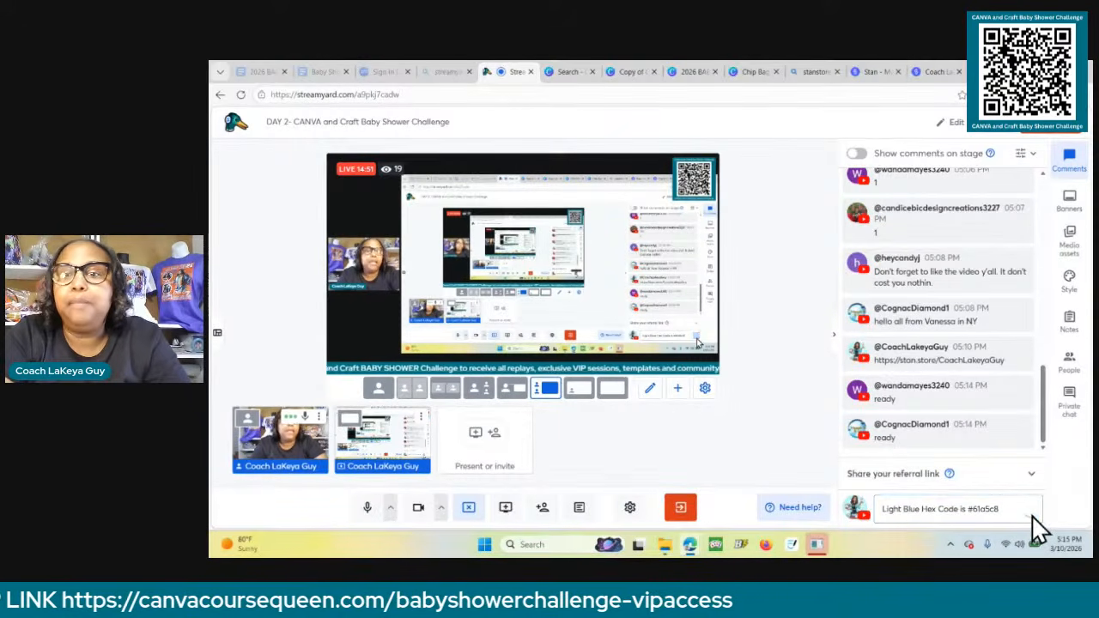
Return to the party favor design in Canva and look up the fill color hex code of page 1's lower navy bar.
{"action": "left_click", "coordinate": [632, 72]}
{"action": "left_click", "coordinate": [694, 71]}
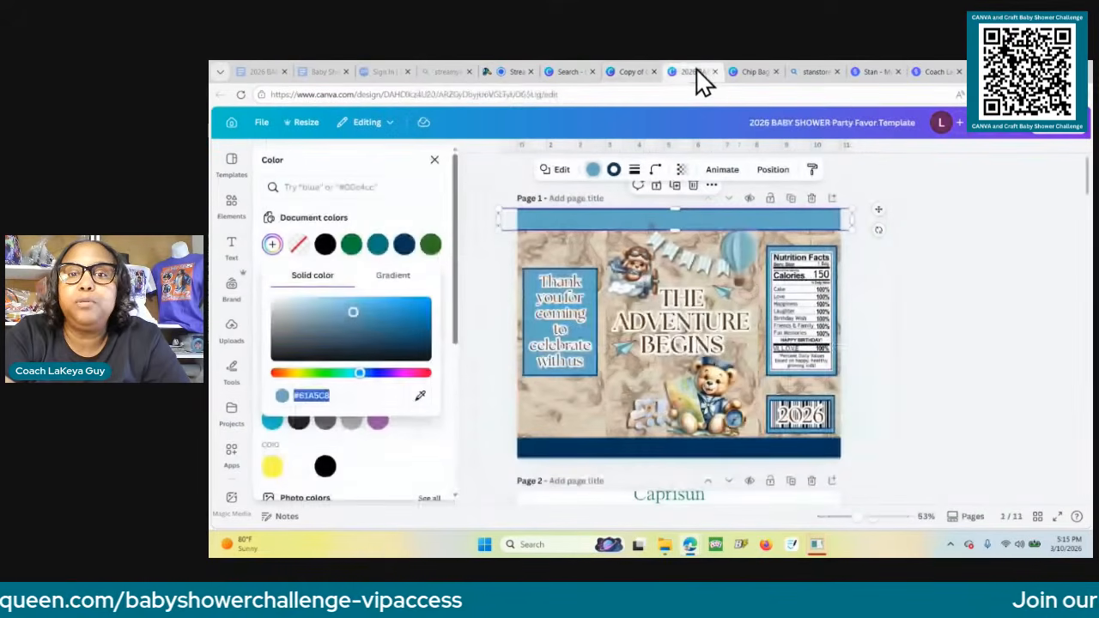
{"action": "left_click", "coordinate": [734, 448]}
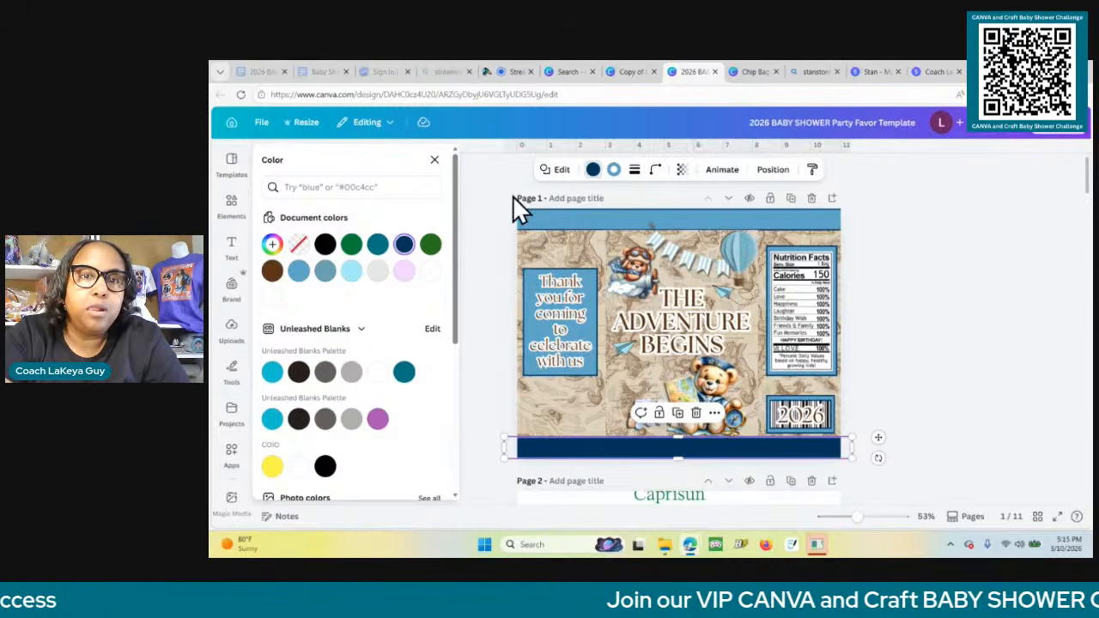
{"action": "left_click", "coordinate": [592, 171]}
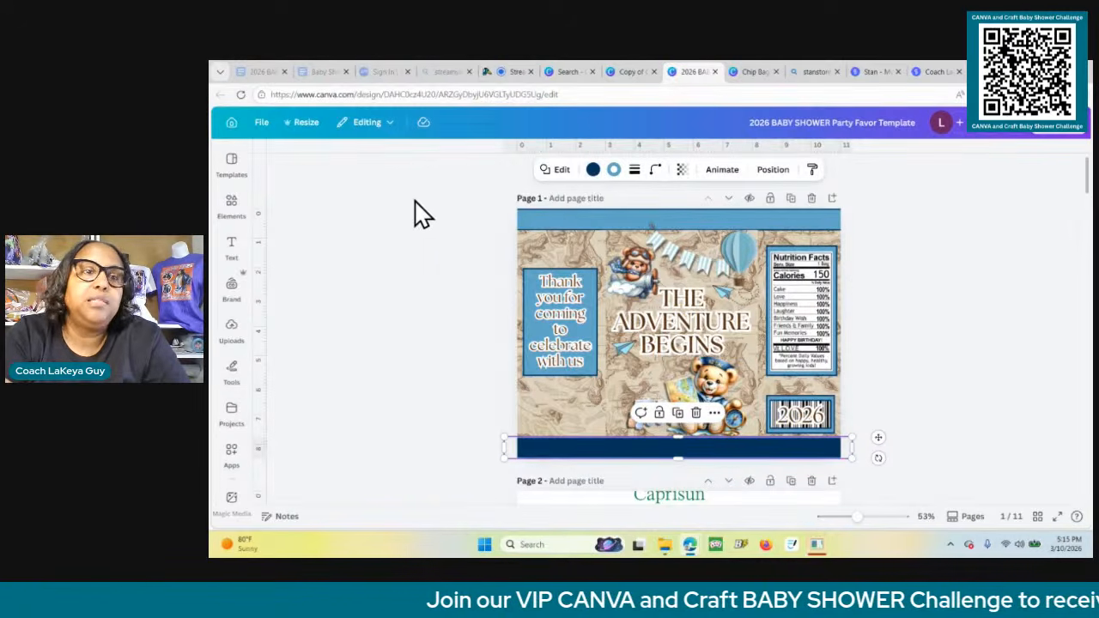
{"action": "left_click", "coordinate": [593, 170]}
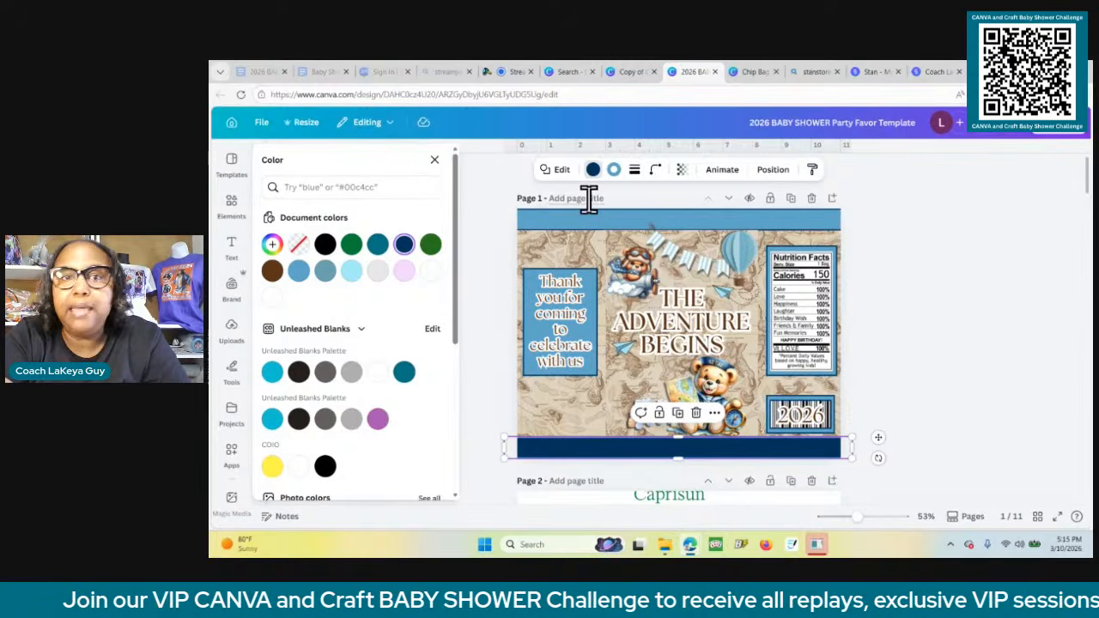
{"action": "left_click", "coordinate": [592, 171]}
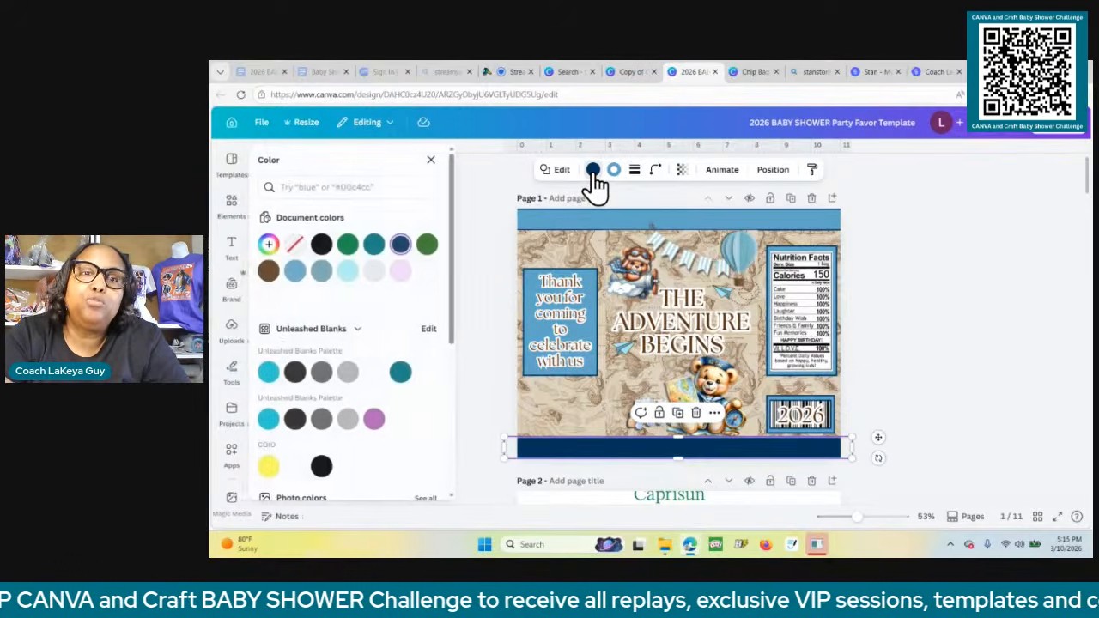
{"action": "left_click", "coordinate": [592, 170]}
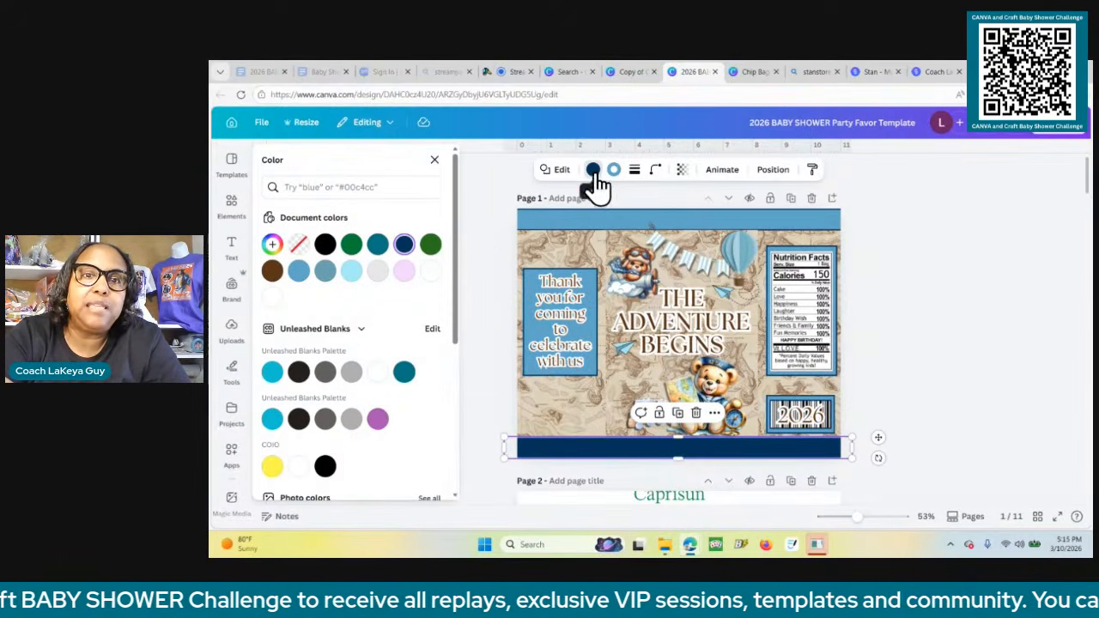
{"action": "left_click", "coordinate": [271, 249]}
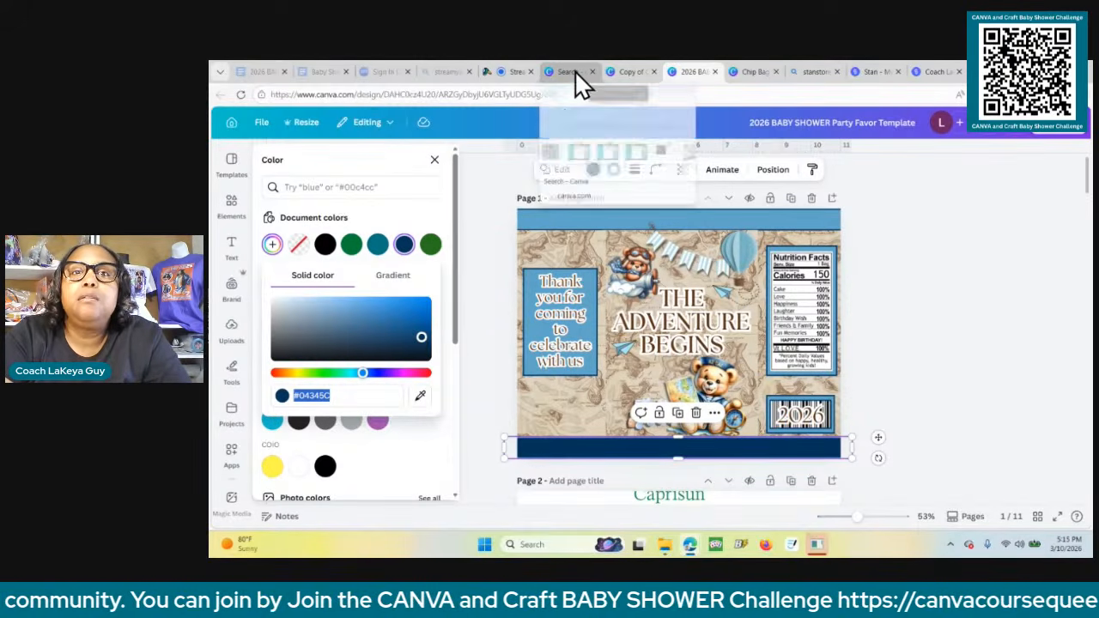
Close the copied chip bag design and open the original Chip Bag Template with MockUp from the "chip" design search.
{"action": "left_click", "coordinate": [656, 72]}
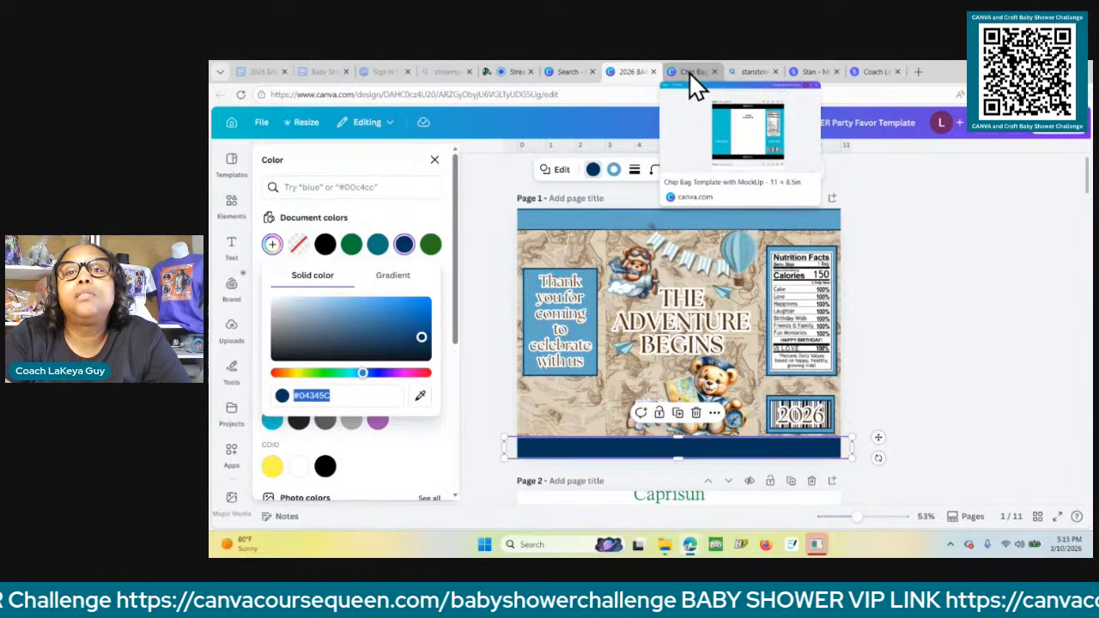
{"action": "left_click", "coordinate": [568, 72]}
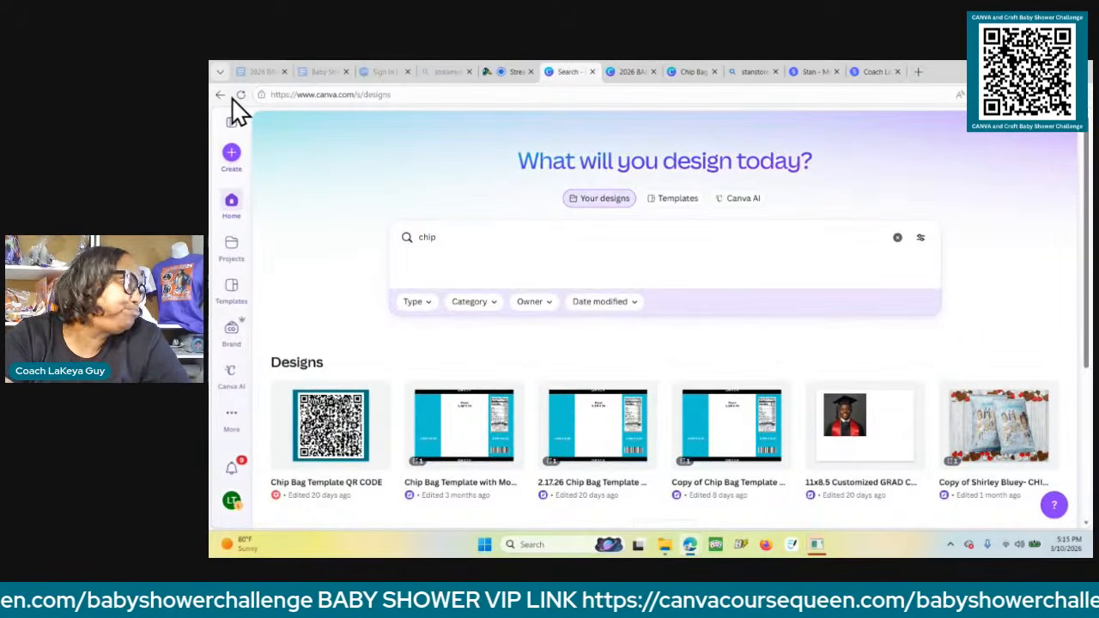
{"action": "left_click", "coordinate": [468, 442]}
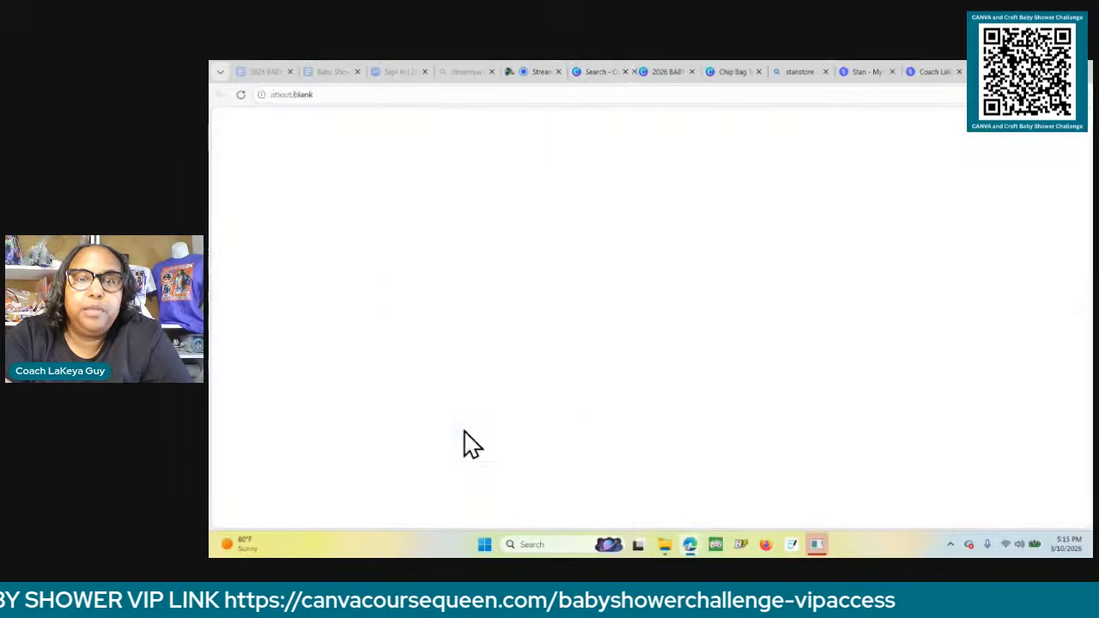
Close the older open instance of Chip Bag Template with MockUp and switch to the newly opened one.
{"action": "left_click", "coordinate": [754, 73]}
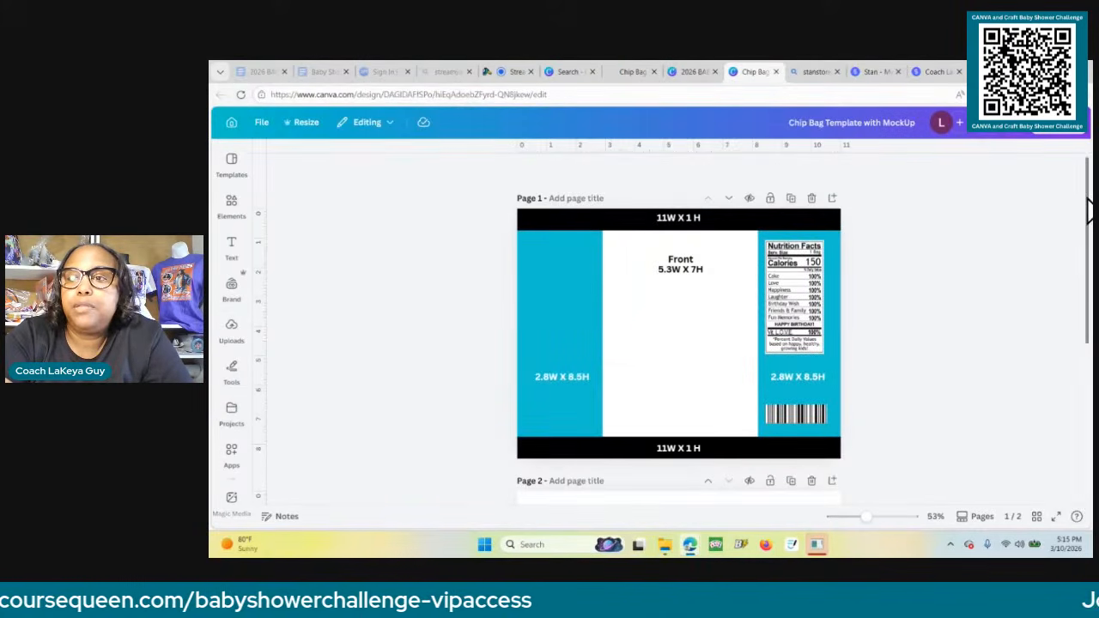
{"action": "mouse_move", "coordinate": [1086, 209]}
{"action": "left_mouse_down"}
{"action": "mouse_move", "coordinate": [1086, 307]}
{"action": "mouse_move", "coordinate": [1086, 208]}
{"action": "left_mouse_up"}
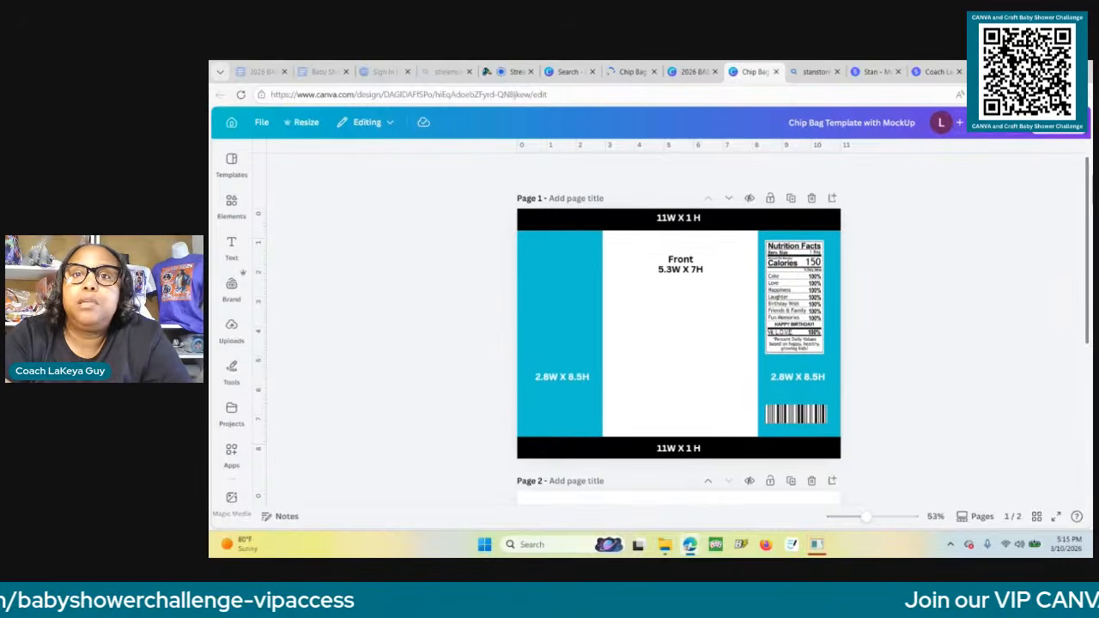
{"action": "left_click", "coordinate": [775, 73]}
{"action": "left_click", "coordinate": [685, 75]}
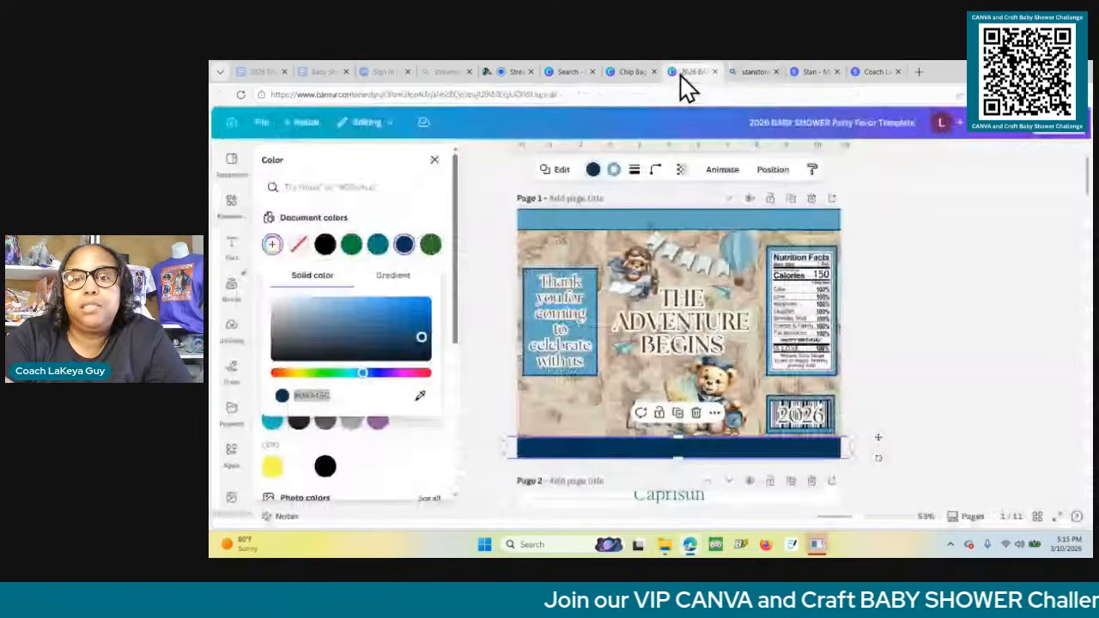
{"action": "left_click", "coordinate": [630, 73]}
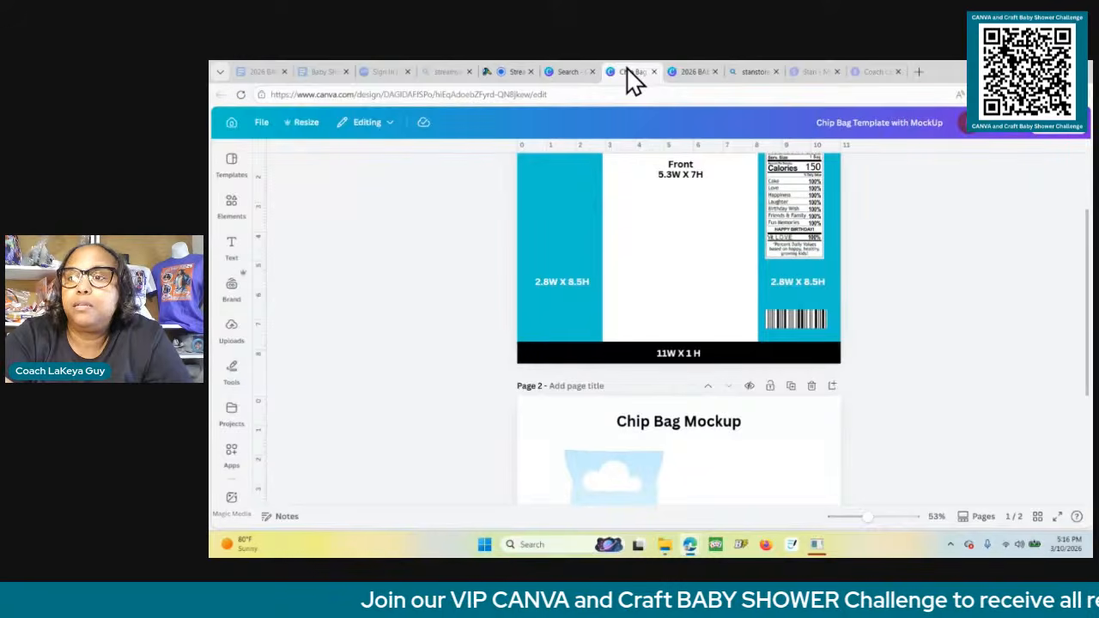
Add "3.10.26 Baby Shower Challenge" to the front of the chip bag template's design title.
{"action": "left_click_drag", "start_coordinate": [1089, 273], "coordinate": [1088, 199]}
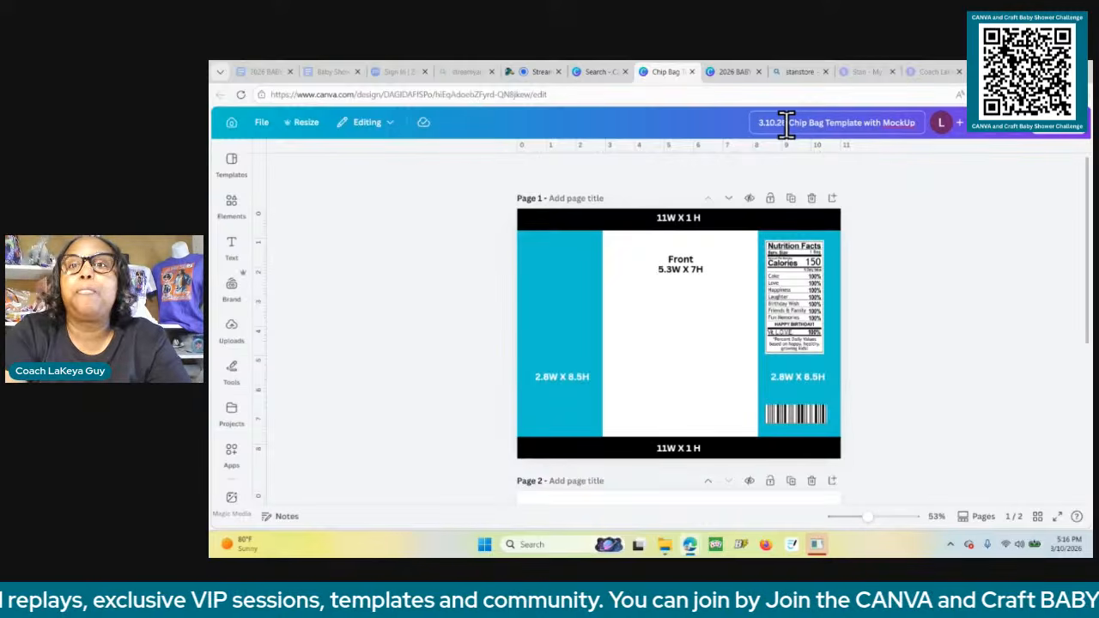
{"action": "type", "text": "y Sh"}
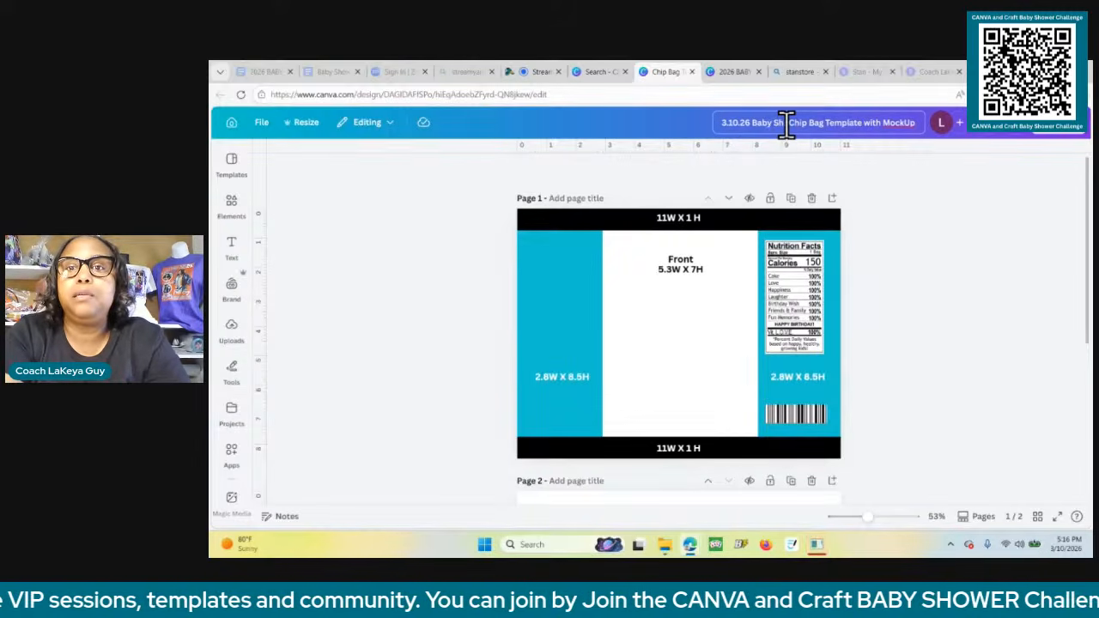
{"action": "type", "text": "ower Challenge"}
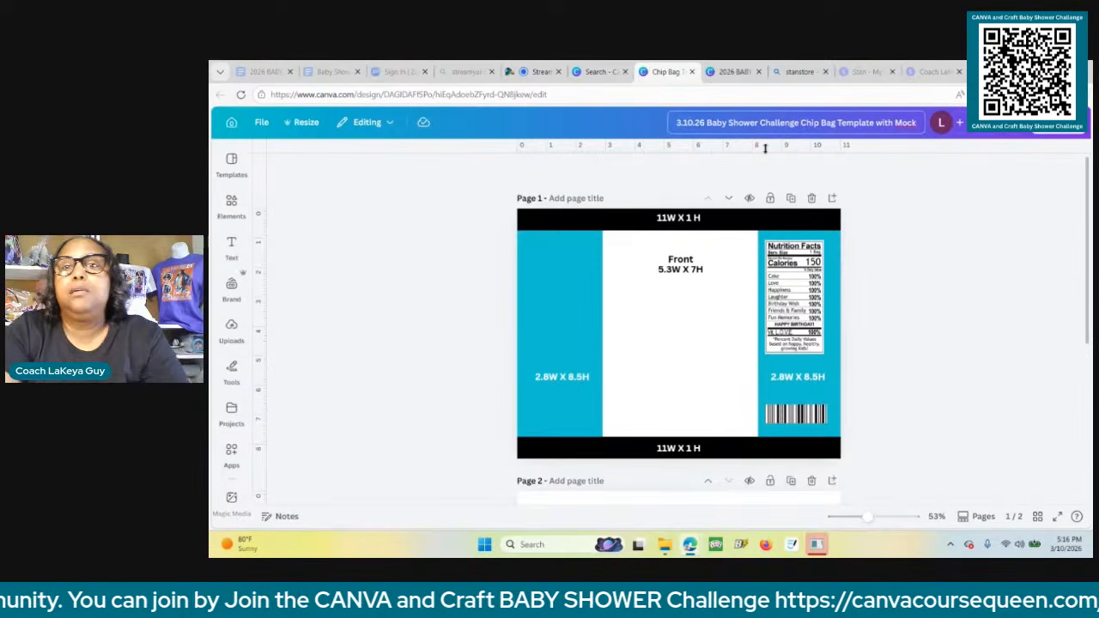
Duplicate page 1, and on the copy delete both "11W X 1 H" labels and the "Front 5.3W X 7H" label.
{"action": "left_click", "coordinate": [791, 198]}
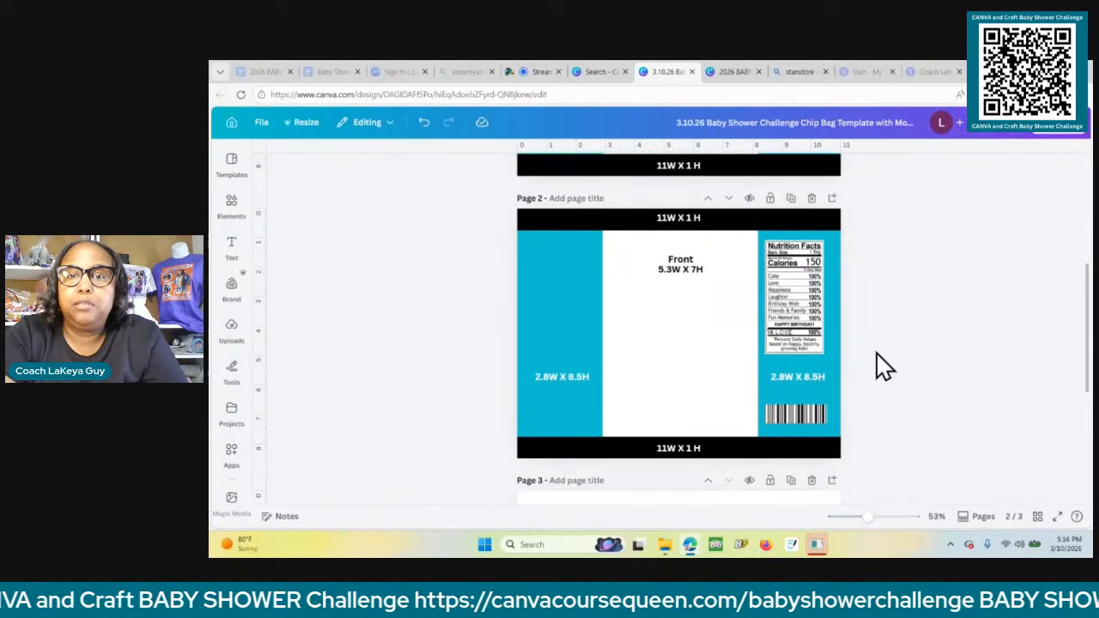
{"action": "left_click", "coordinate": [686, 218]}
{"action": "key", "text": "Delete"}
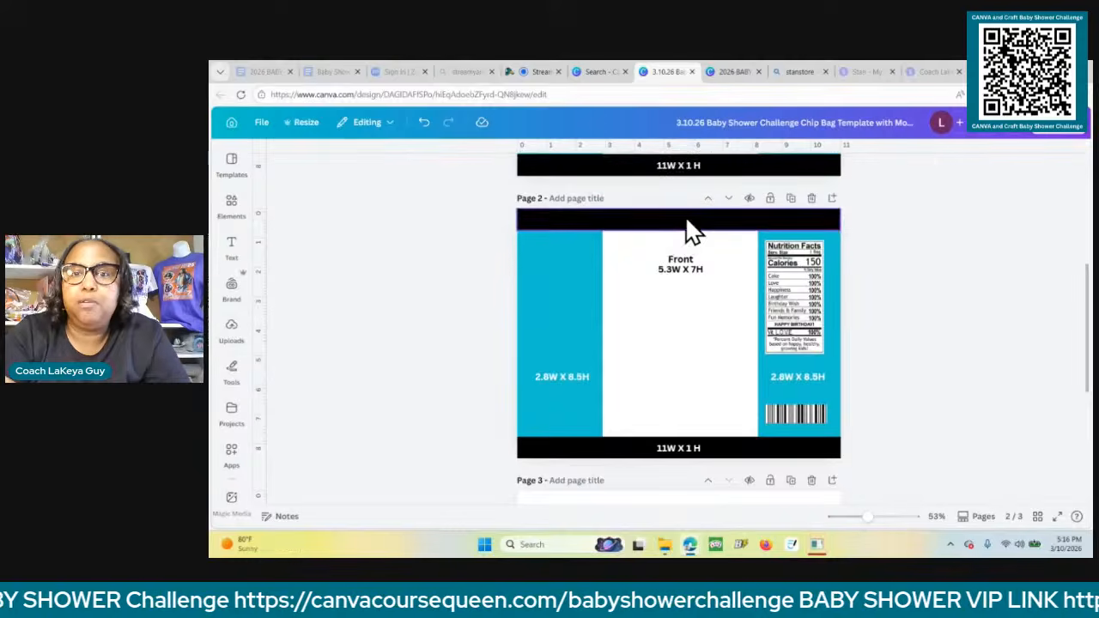
{"action": "left_click", "coordinate": [694, 283]}
{"action": "key", "text": "Delete"}
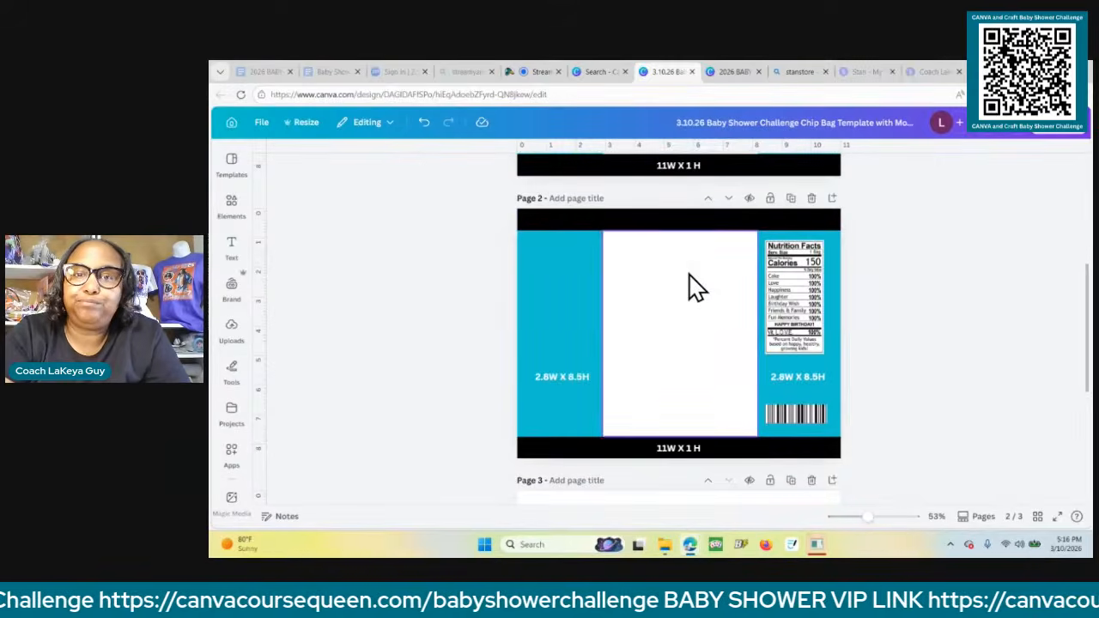
{"action": "left_click", "coordinate": [692, 448]}
{"action": "key", "text": "Delete"}
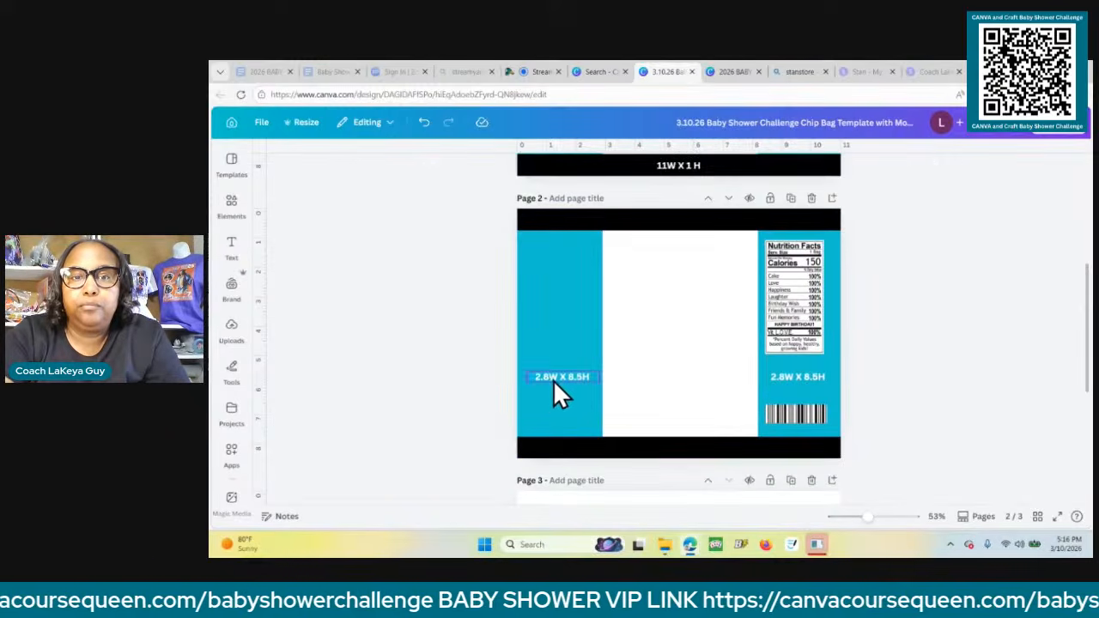
Delete both "2.8W X 8.5H" labels from page 2's blue side panels.
{"action": "left_click", "coordinate": [554, 379]}
{"action": "key", "text": "Delete"}
{"action": "left_click", "coordinate": [798, 377]}
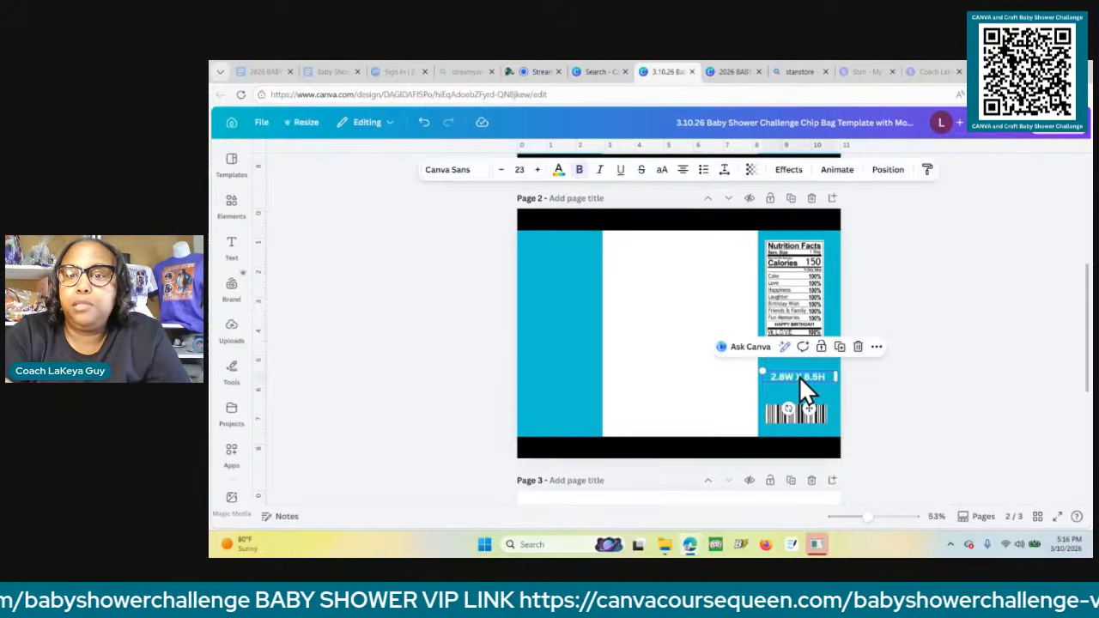
{"action": "key", "text": "Delete"}
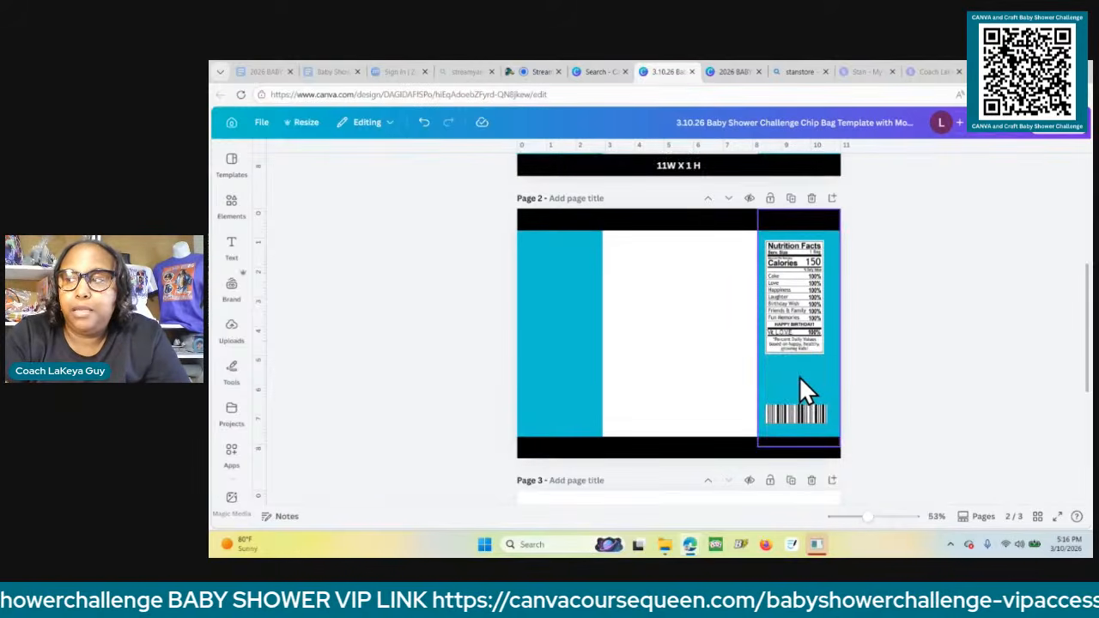
Recolor the black strip along page 2's lower edge to dark blue #04345C.
{"action": "left_click", "coordinate": [687, 446]}
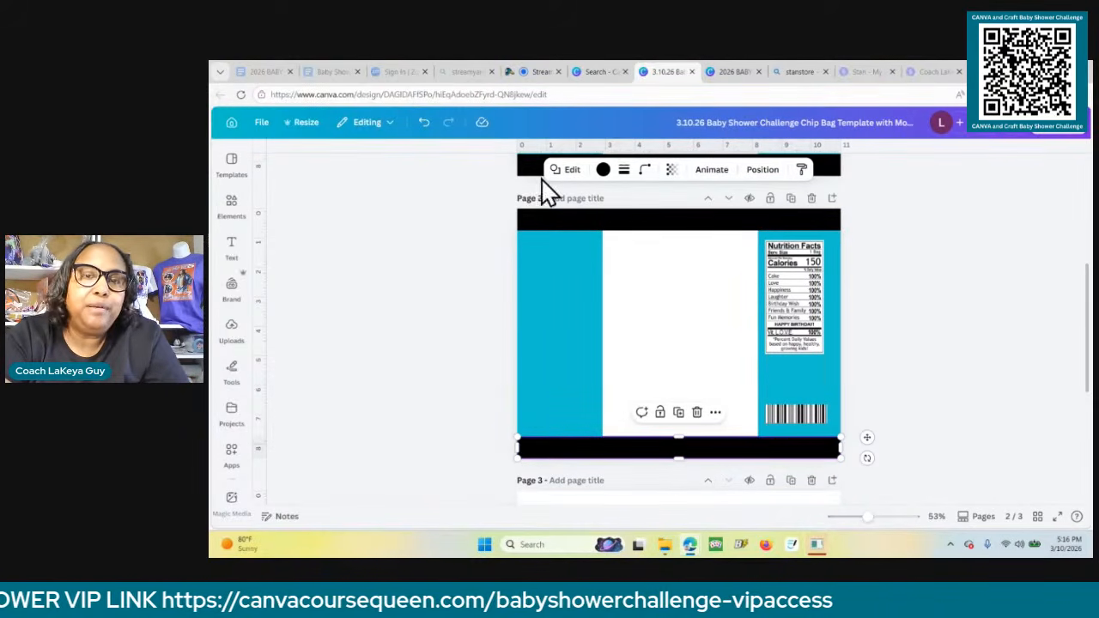
{"action": "left_click", "coordinate": [603, 172]}
{"action": "left_click", "coordinate": [271, 246]}
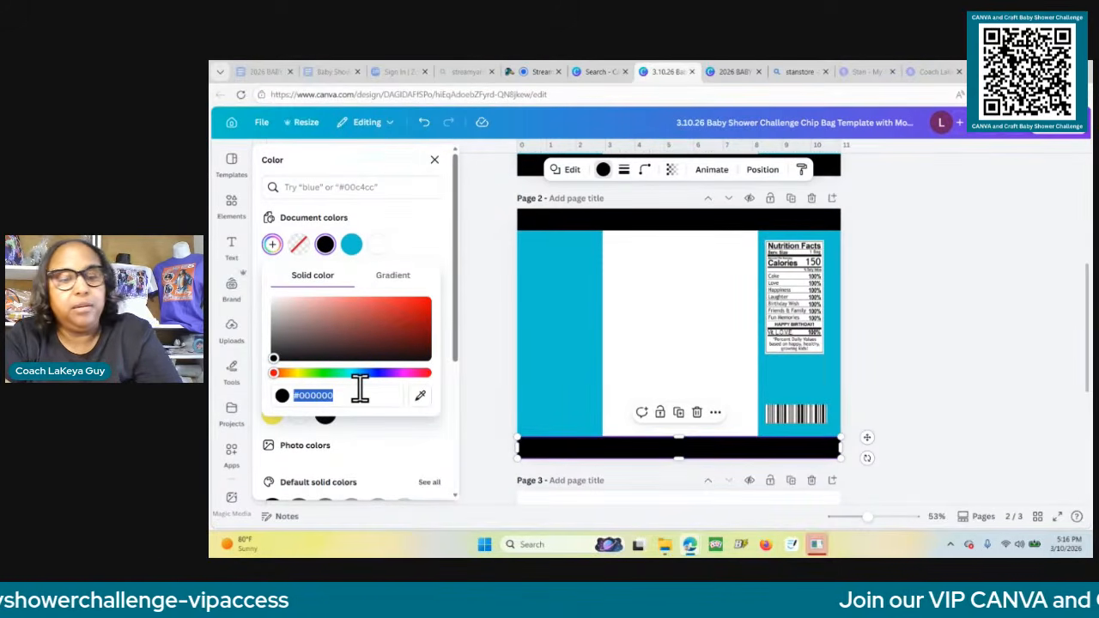
{"action": "type", "text": "#04345C"}
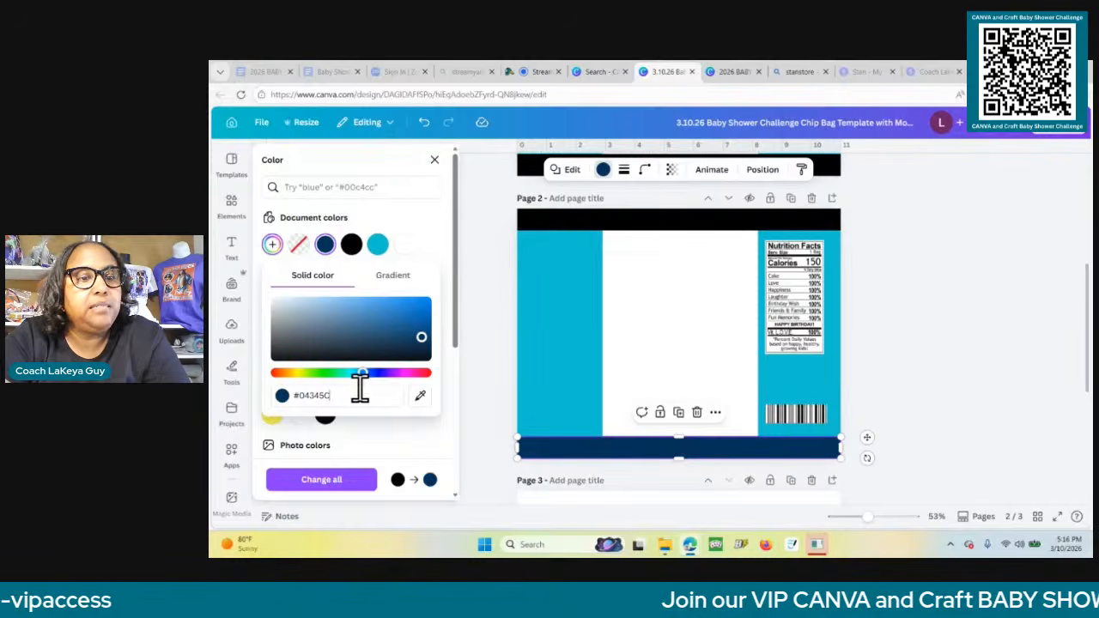
{"action": "key", "text": "Return"}
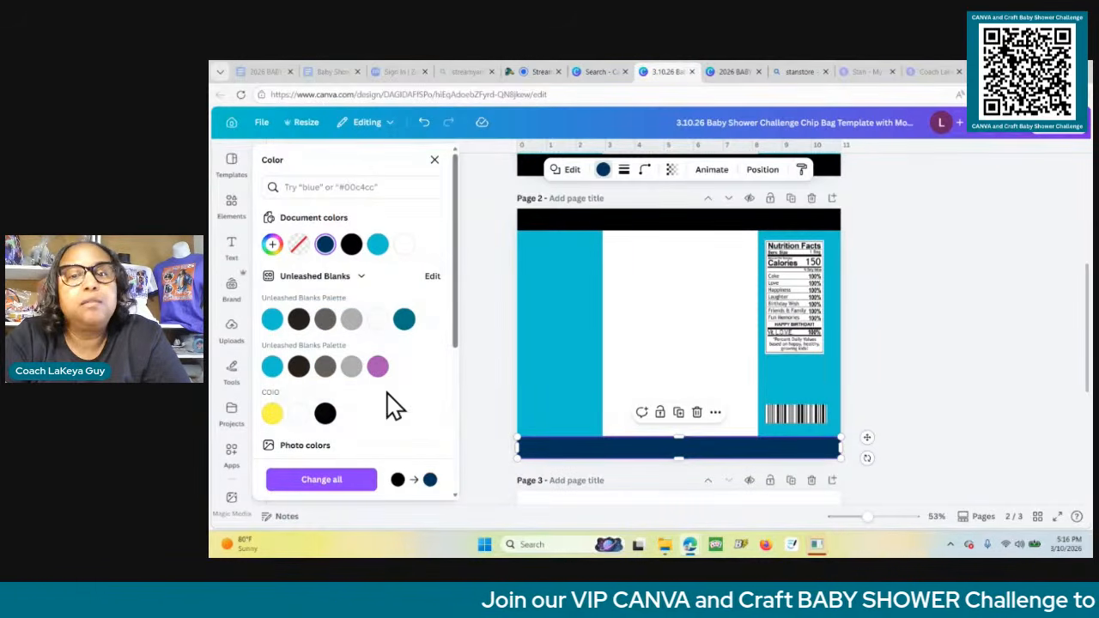
Look up the light blue of the party favor design's upper strip and recolor page 2's upper strip of the chip bag to #61A5C8.
{"action": "left_click", "coordinate": [694, 225]}
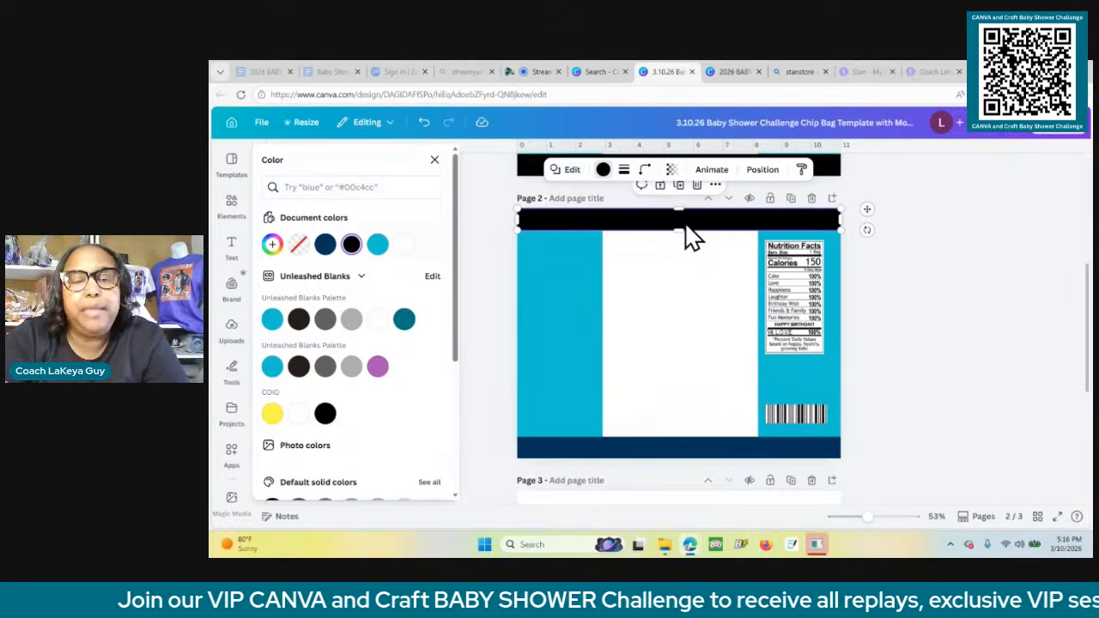
{"action": "left_click", "coordinate": [735, 73]}
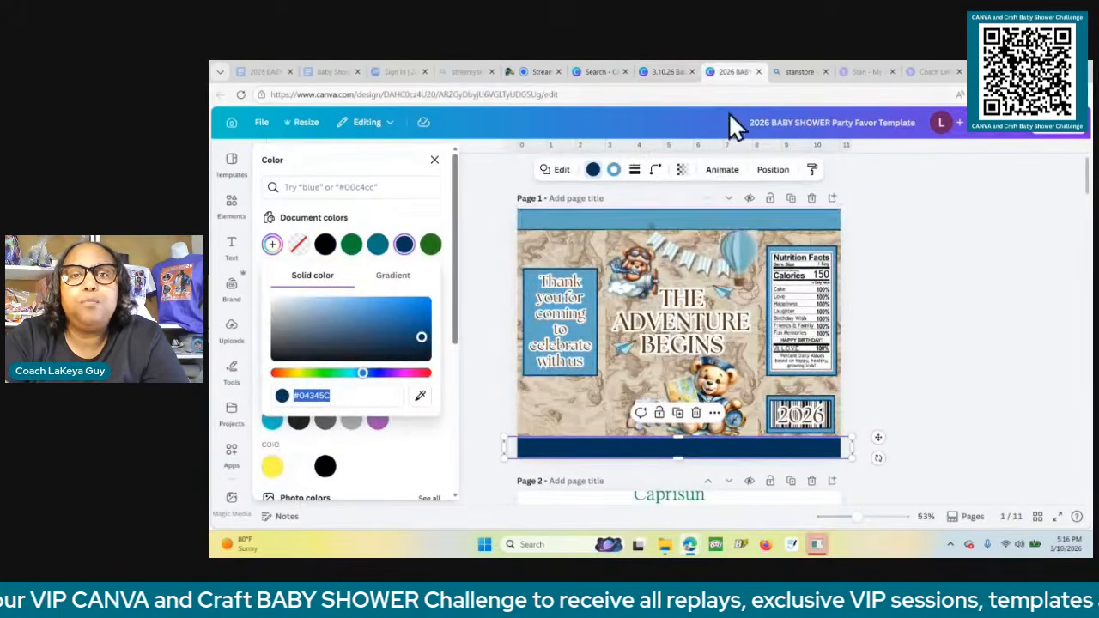
{"action": "left_click", "coordinate": [710, 219]}
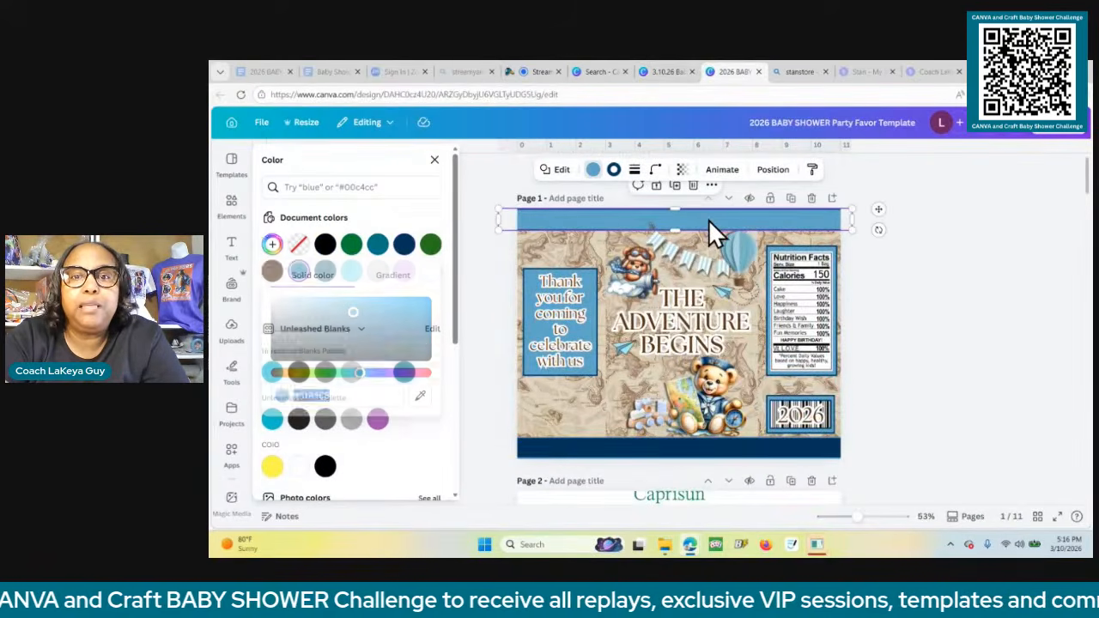
{"action": "left_click", "coordinate": [271, 245]}
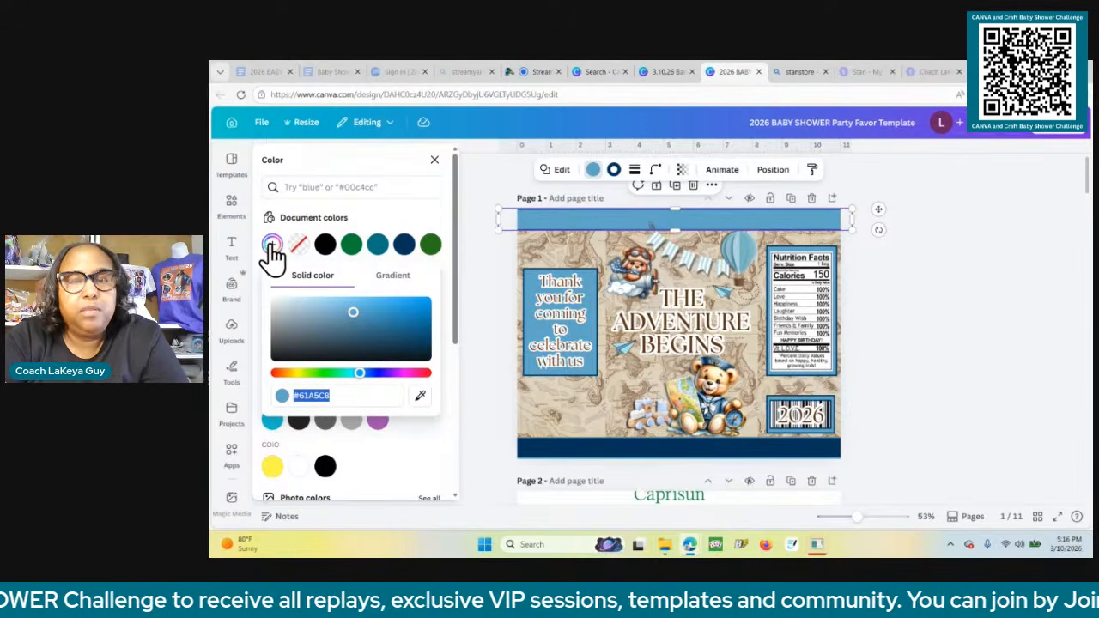
{"action": "left_click", "coordinate": [670, 72]}
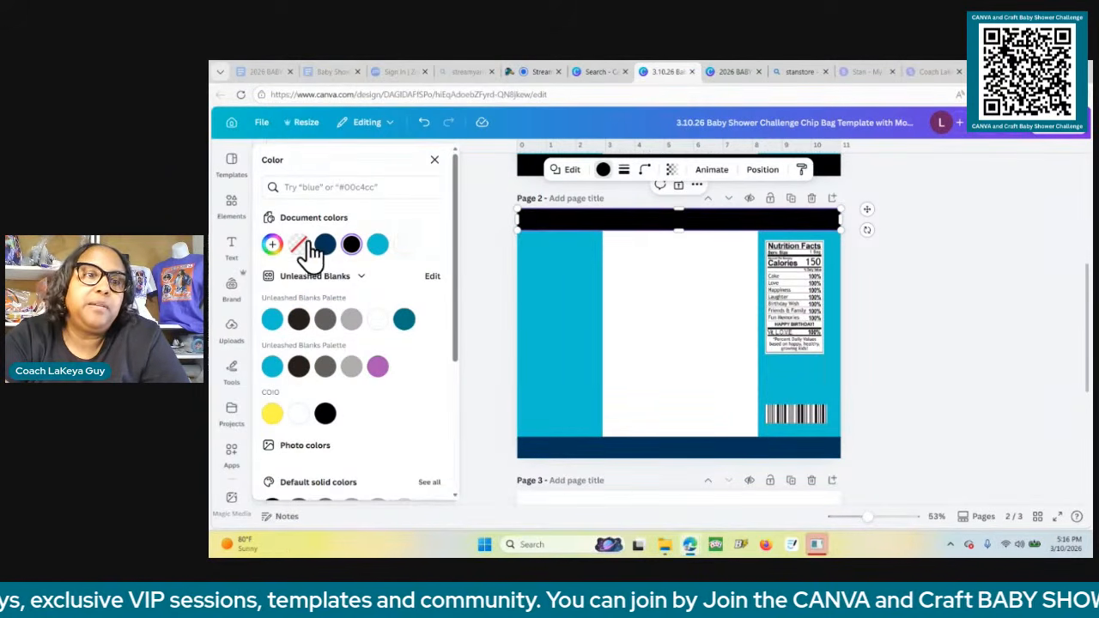
{"action": "left_click", "coordinate": [271, 245]}
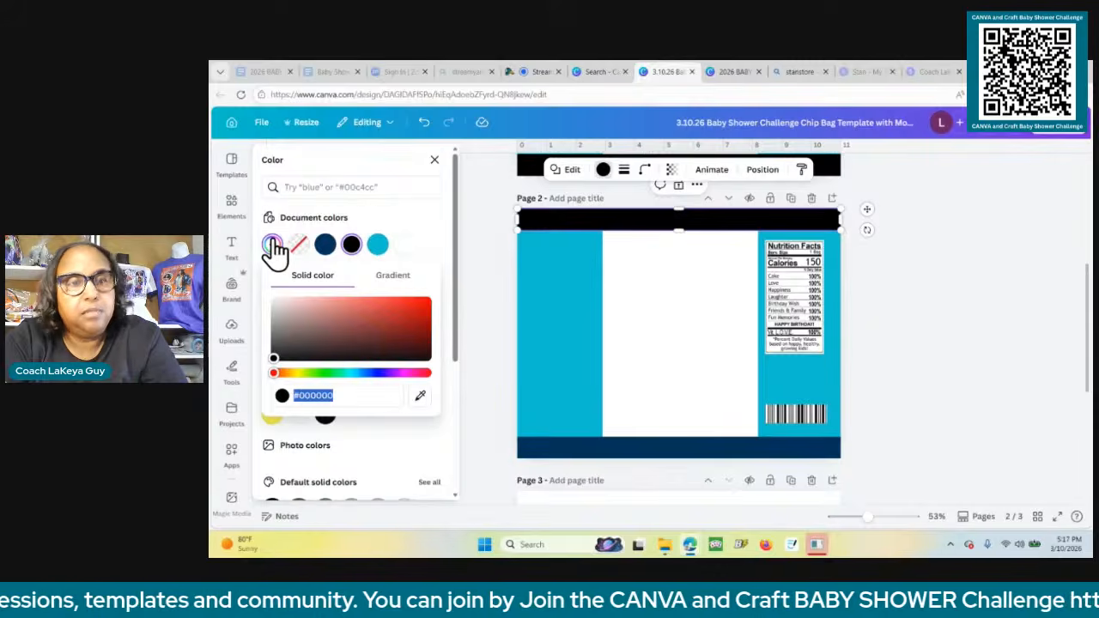
{"action": "type", "text": "#61A5C8"}
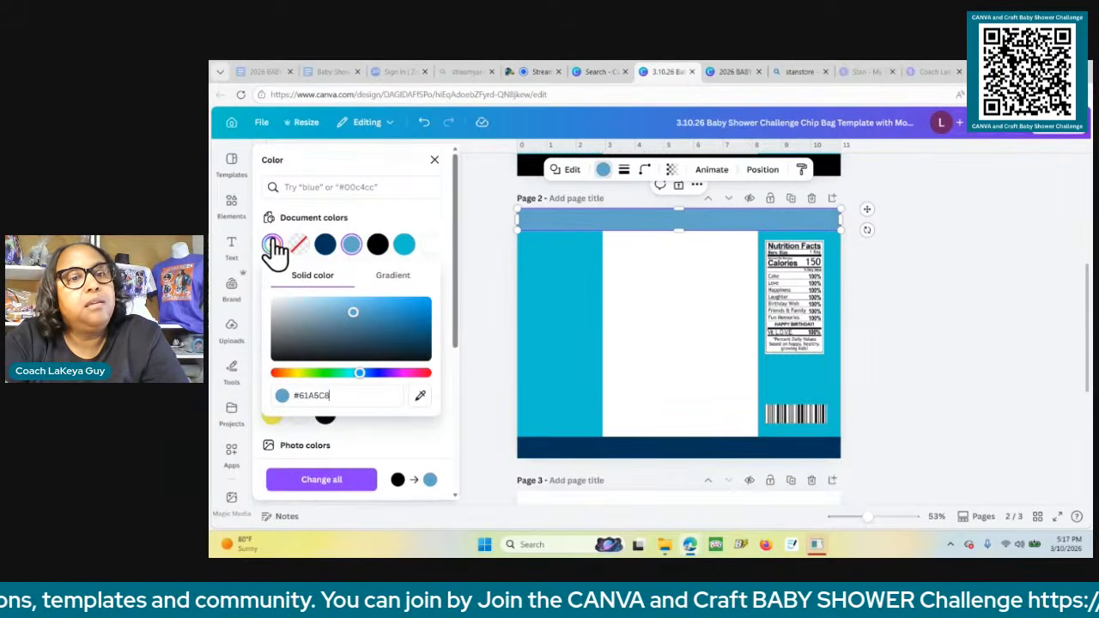
{"action": "left_click", "coordinate": [504, 422]}
Display the hex color code of the dark blue strip along page 2's lower edge.
{"action": "left_click", "coordinate": [545, 454]}
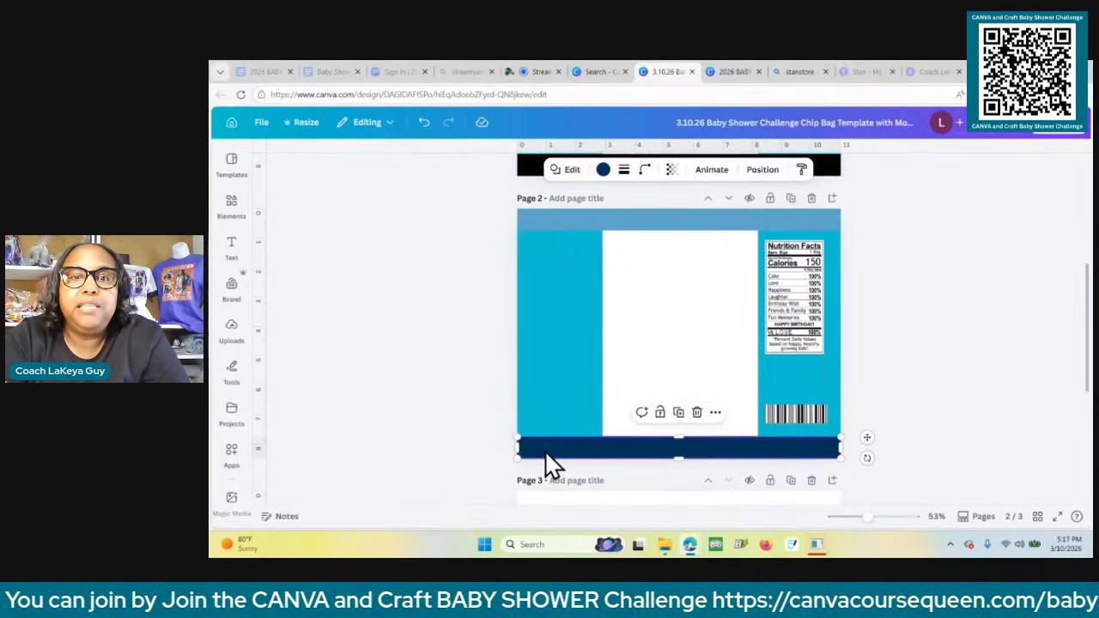
{"action": "left_click", "coordinate": [604, 170]}
{"action": "left_click", "coordinate": [272, 245]}
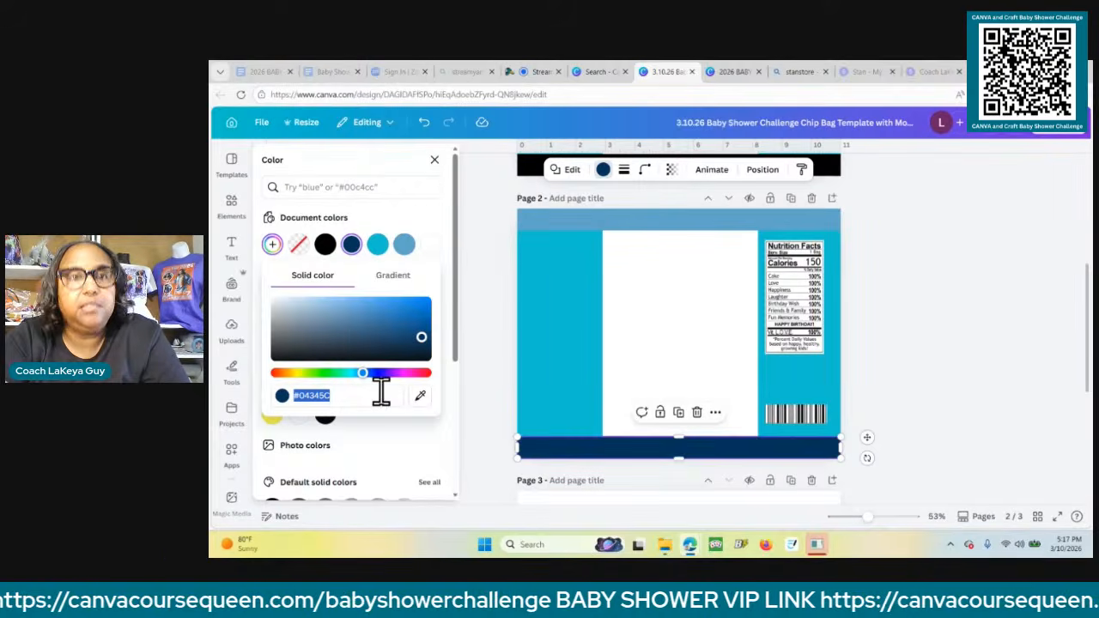
Check the hex codes in the StreamYard live comments and compare the party favor design with the chip bag template.
{"action": "left_click", "coordinate": [539, 69]}
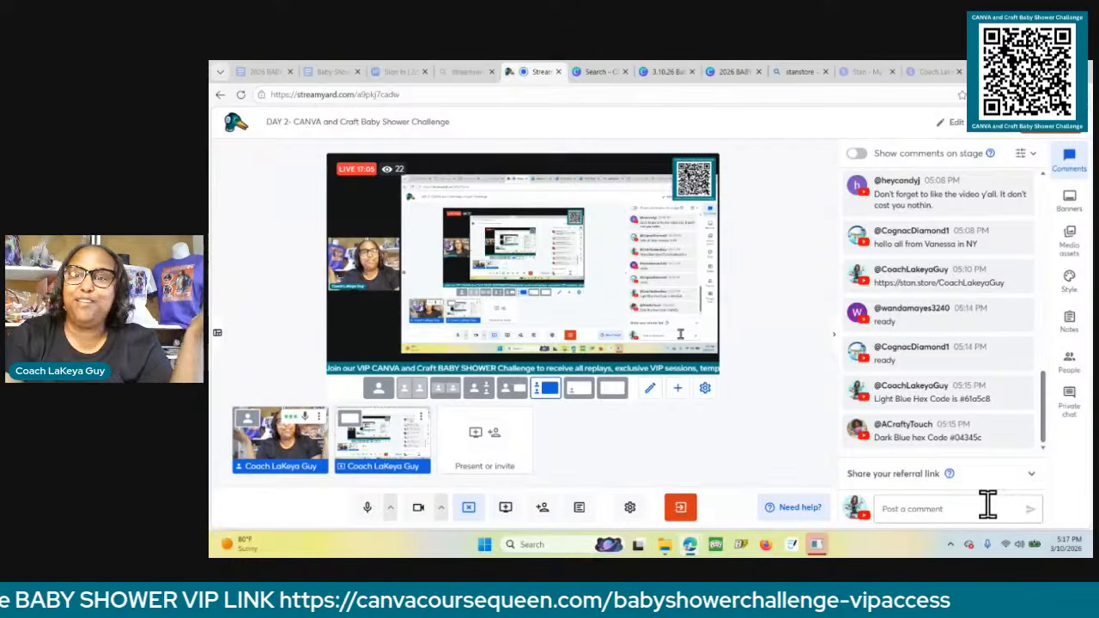
{"action": "mouse_move", "coordinate": [1046, 245]}
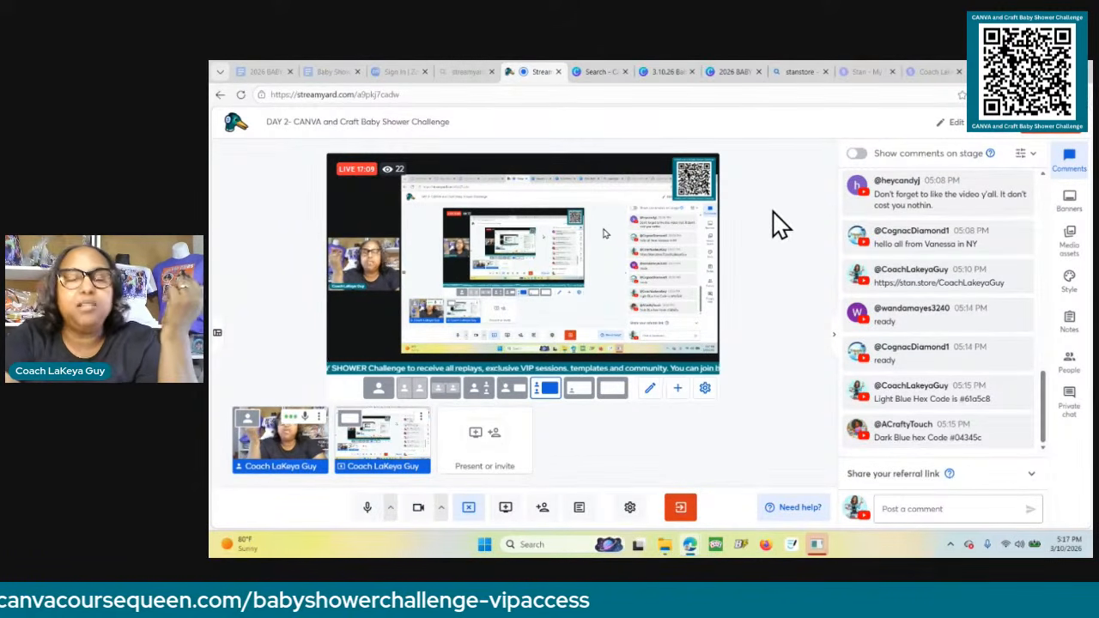
{"action": "mouse_move", "coordinate": [617, 69]}
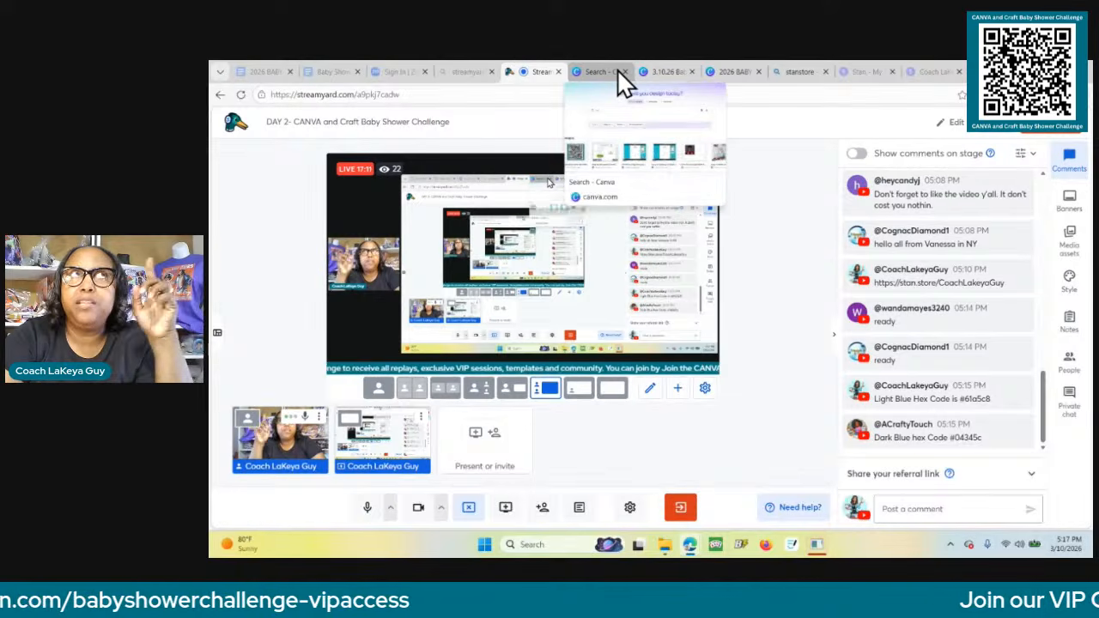
{"action": "left_click", "coordinate": [737, 72]}
{"action": "left_click", "coordinate": [674, 72]}
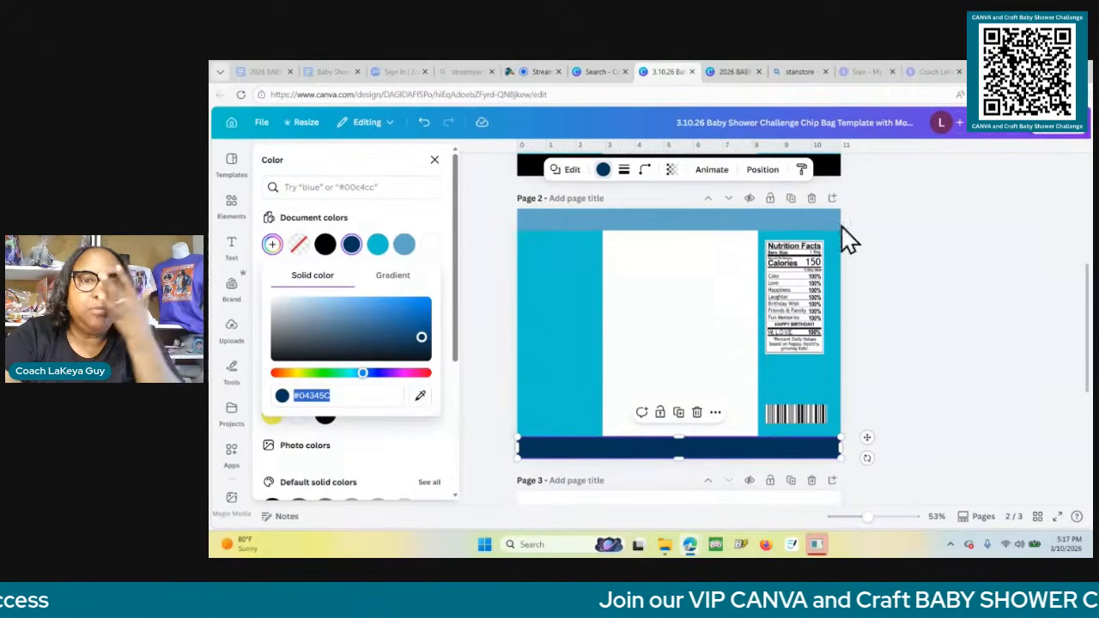
{"action": "left_click", "coordinate": [939, 346]}
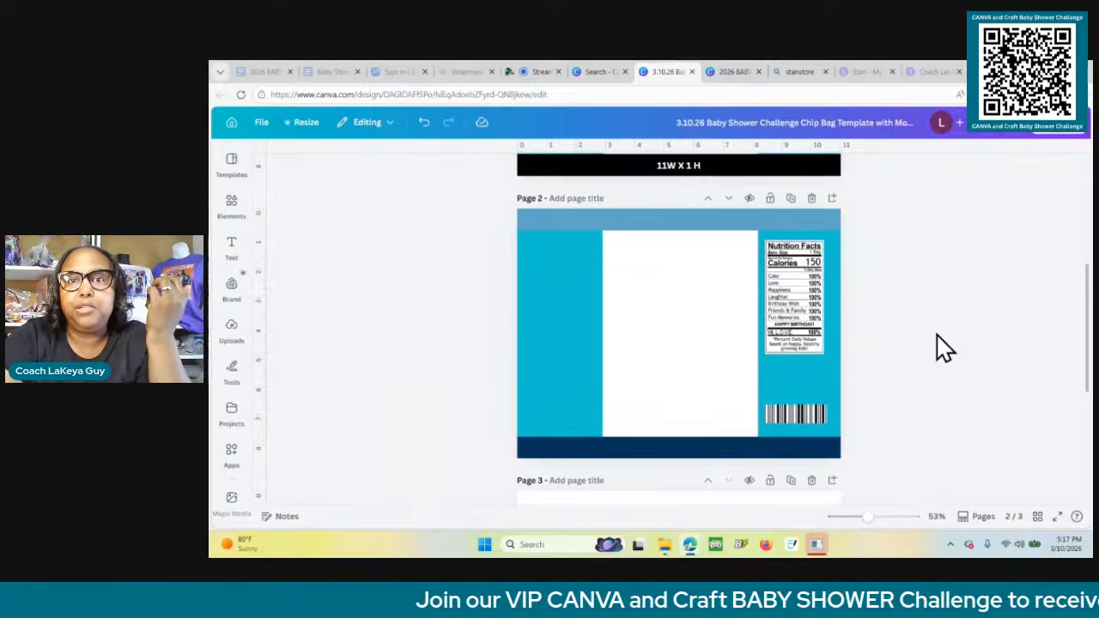
{"action": "left_click", "coordinate": [731, 73]}
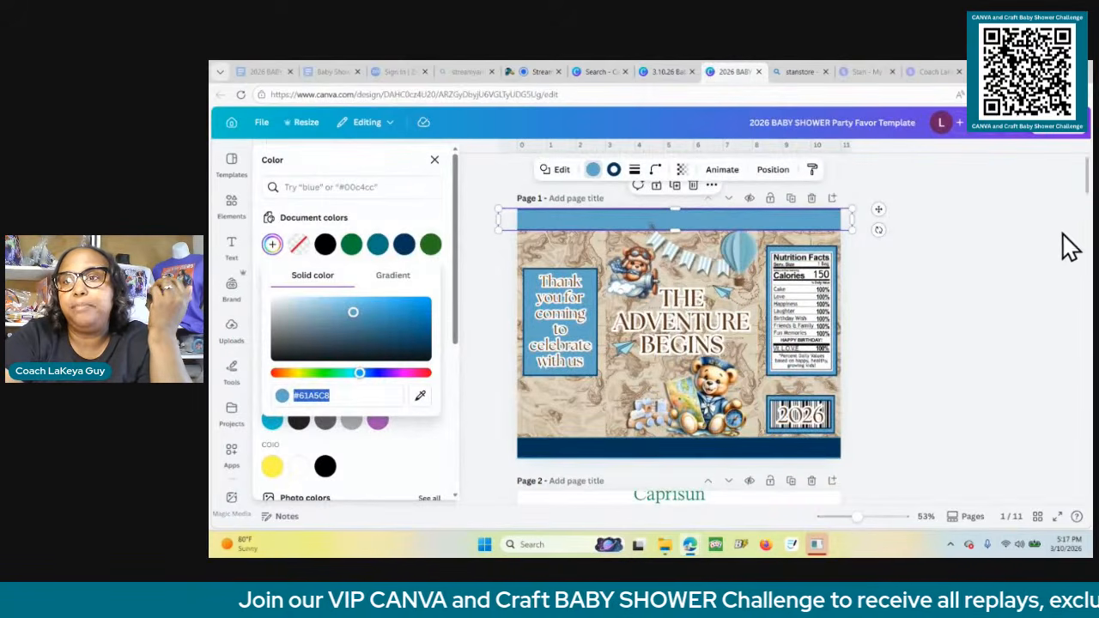
{"action": "left_click", "coordinate": [1049, 278]}
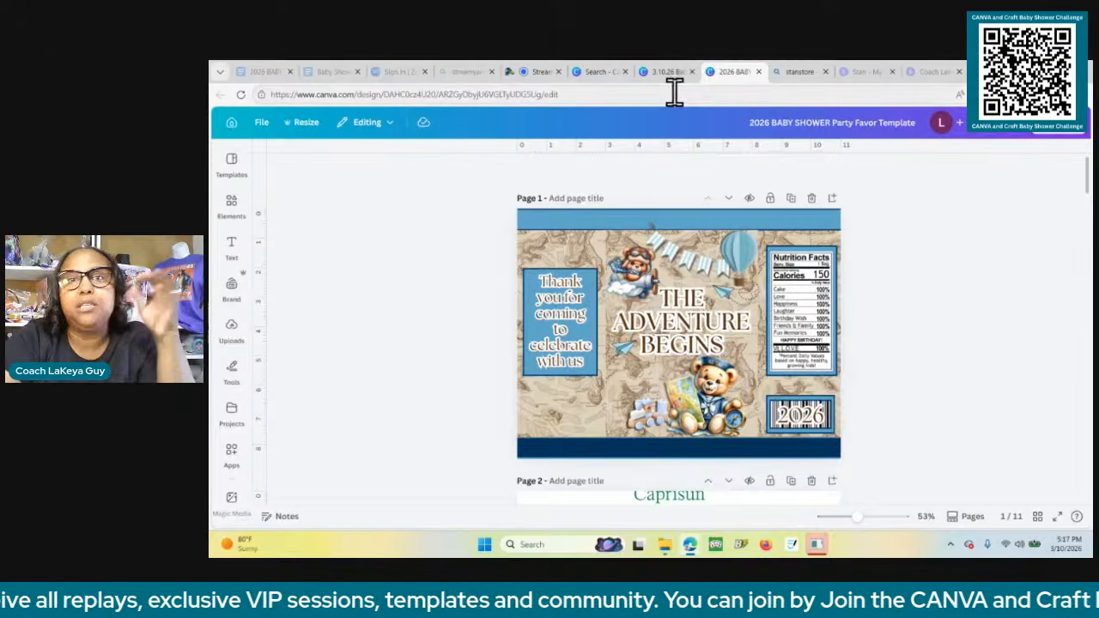
{"action": "left_click", "coordinate": [657, 71]}
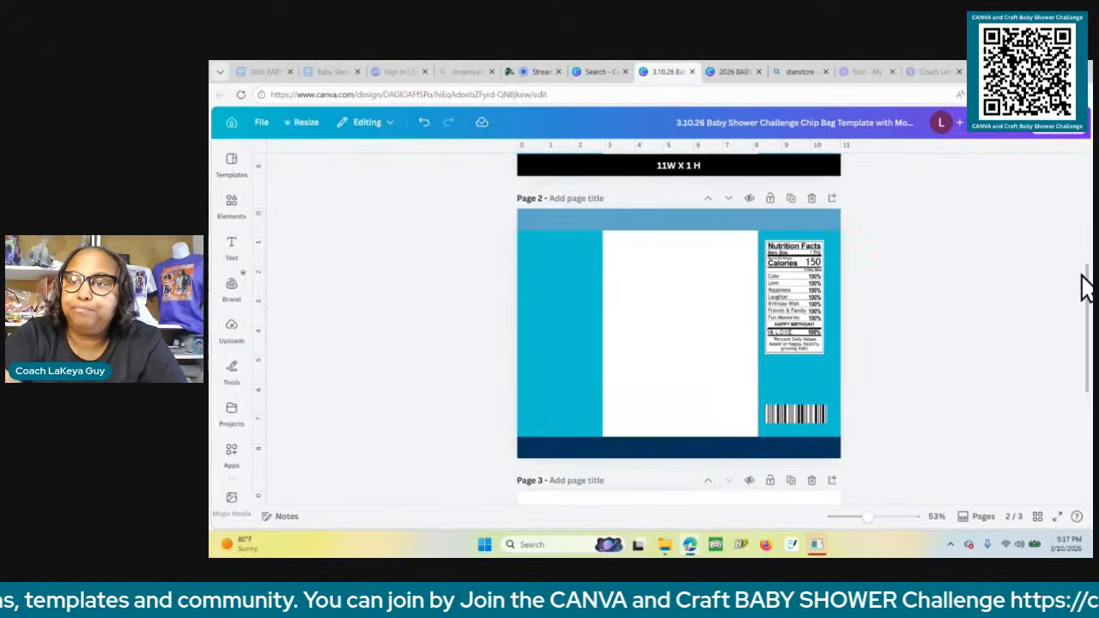
Fill the white front panel in the middle of page 2 with black from the document colors.
{"action": "scroll", "coordinate": [1087, 301], "scroll_direction": "down", "scroll_amount": 1}
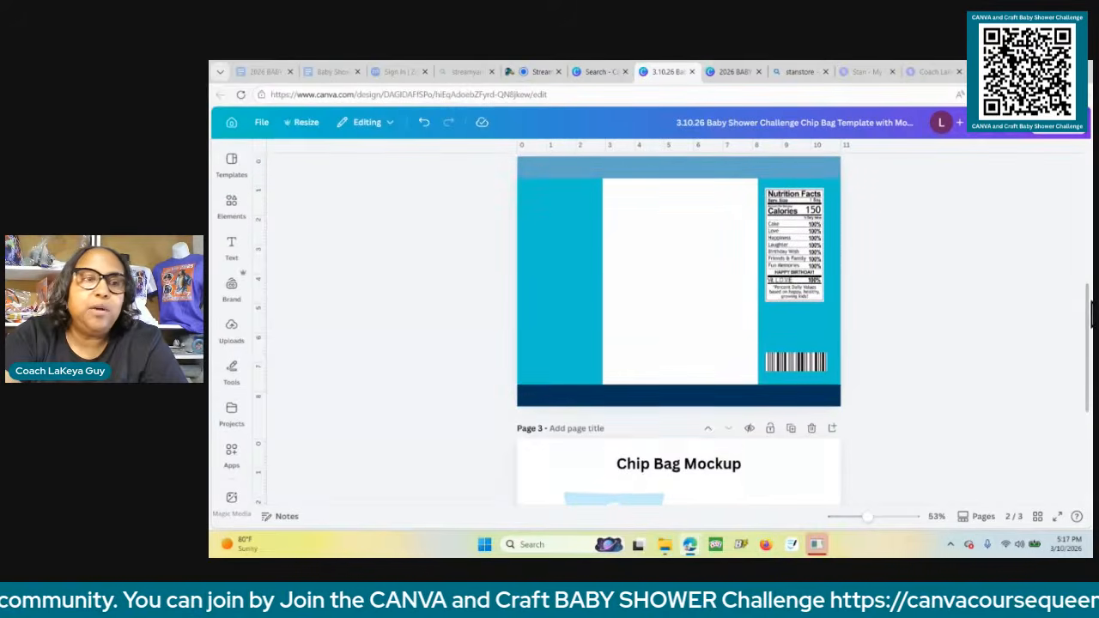
{"action": "left_click", "coordinate": [666, 292]}
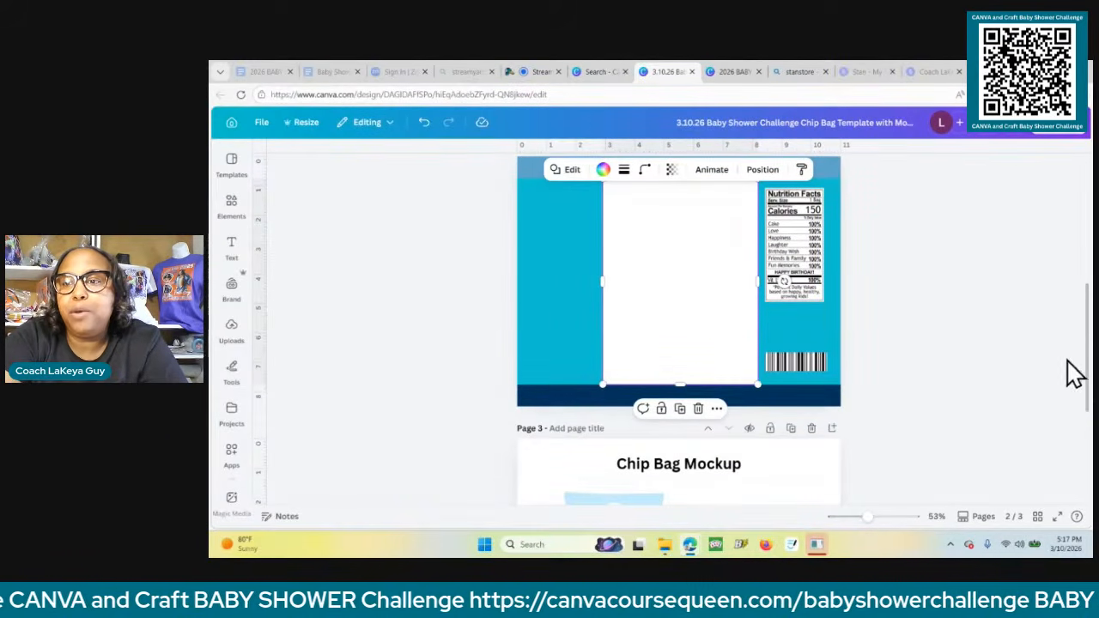
{"action": "scroll", "coordinate": [1087, 359], "scroll_direction": "up", "scroll_amount": 2}
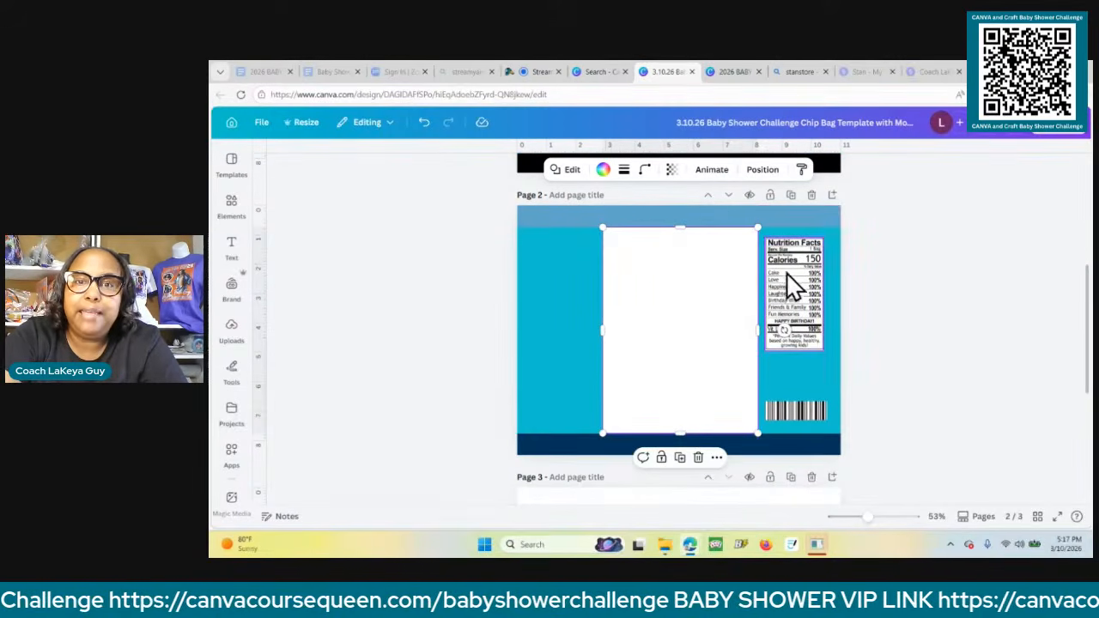
{"action": "left_click", "coordinate": [717, 294]}
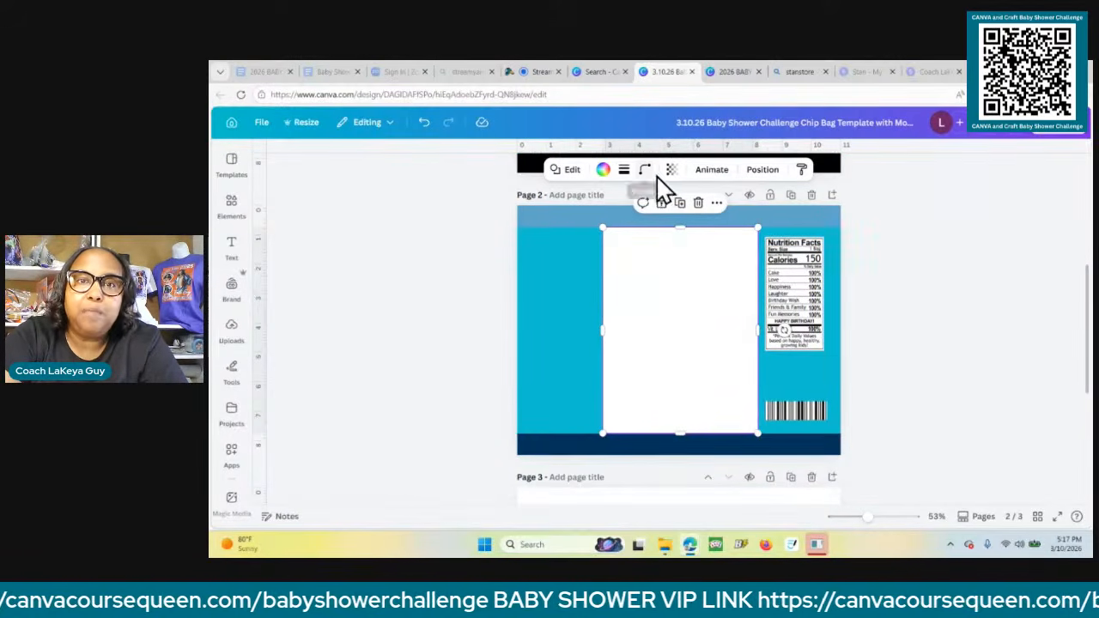
{"action": "left_click", "coordinate": [604, 171]}
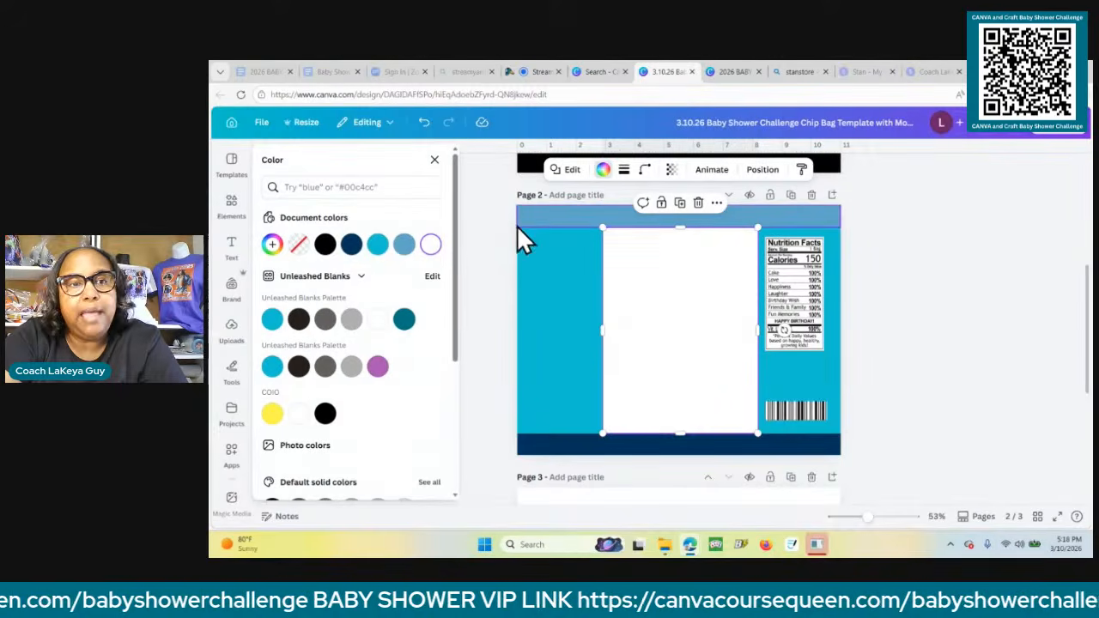
{"action": "left_click", "coordinate": [324, 245]}
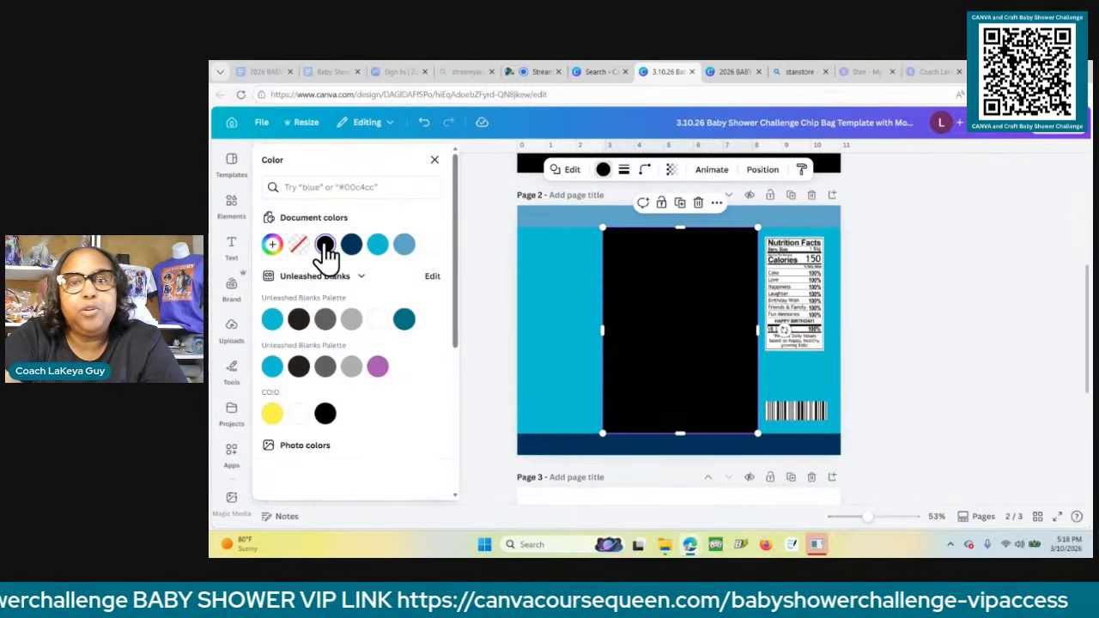
{"action": "left_click", "coordinate": [924, 352]}
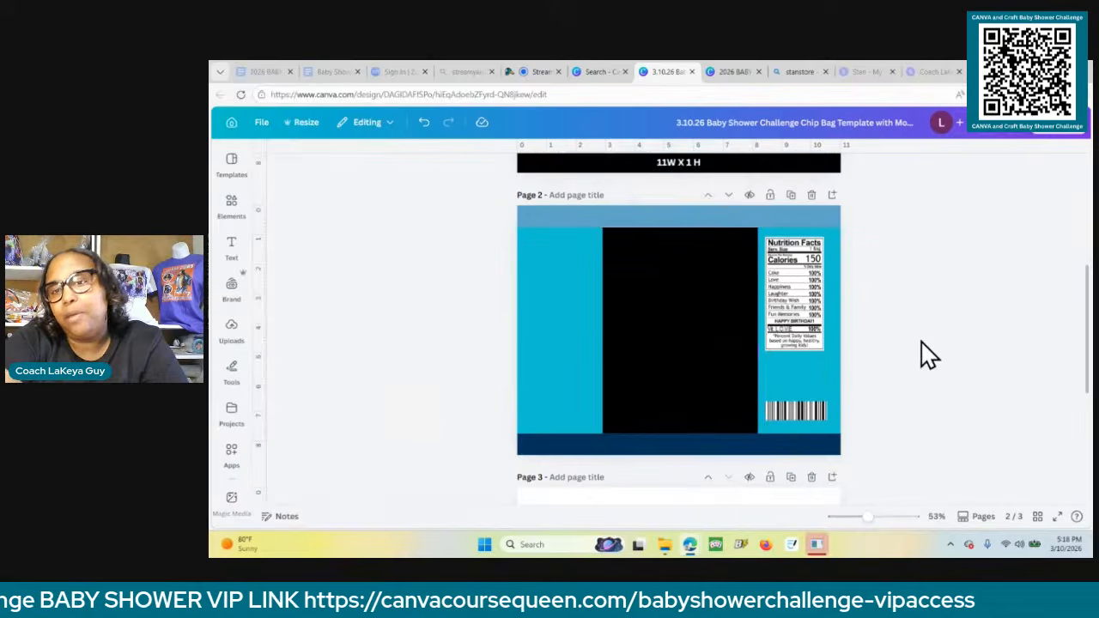
Delete both bright blue side panels from page 2, keeping the nutrition facts and barcode.
{"action": "left_click", "coordinate": [832, 392]}
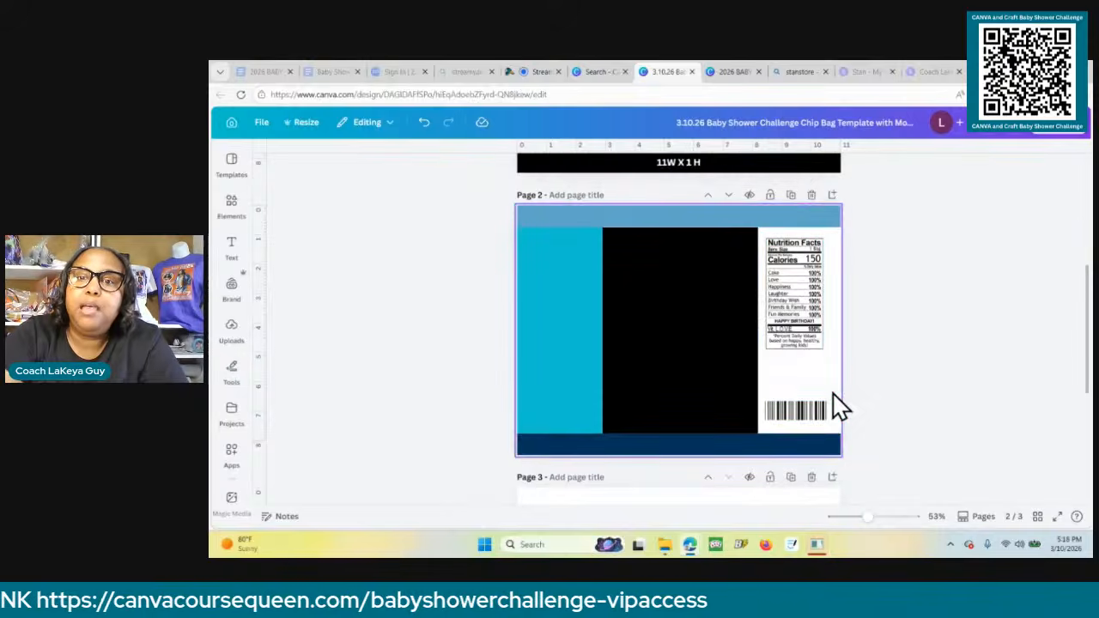
{"action": "left_click", "coordinate": [541, 357]}
{"action": "key", "text": "Delete"}
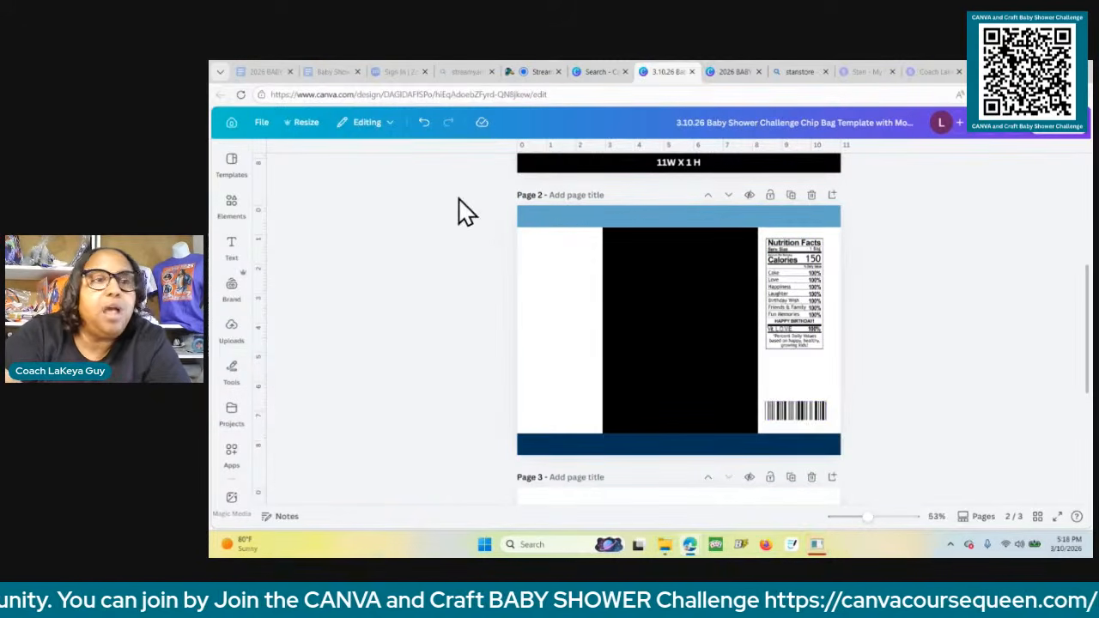
Search the design elements for "baby teddy bears blue".
{"action": "left_click", "coordinate": [232, 219]}
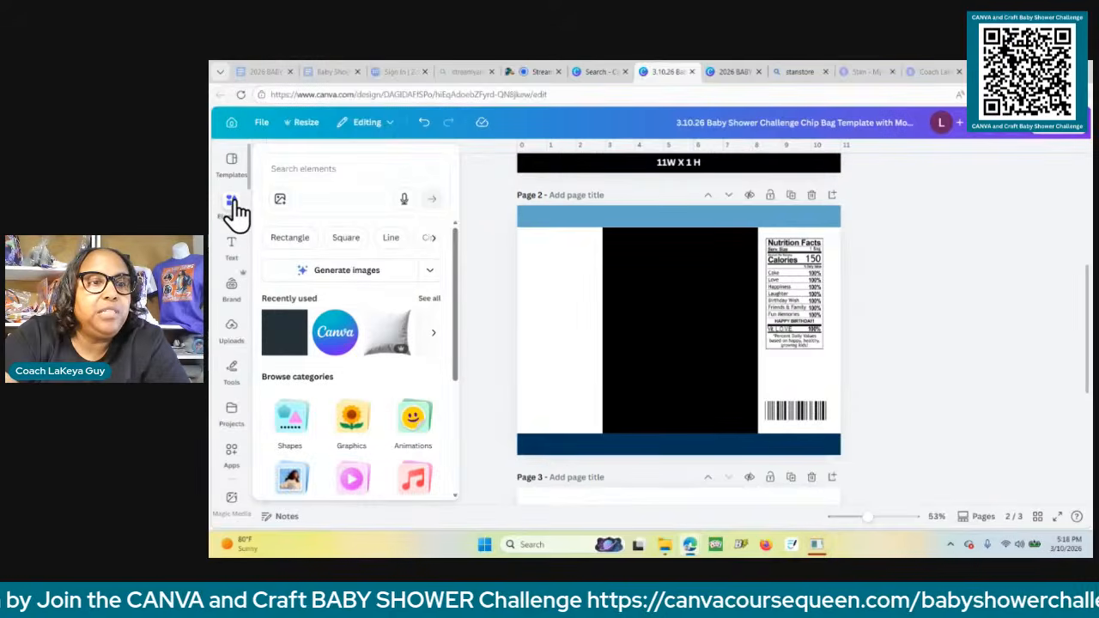
{"action": "left_click", "coordinate": [306, 163]}
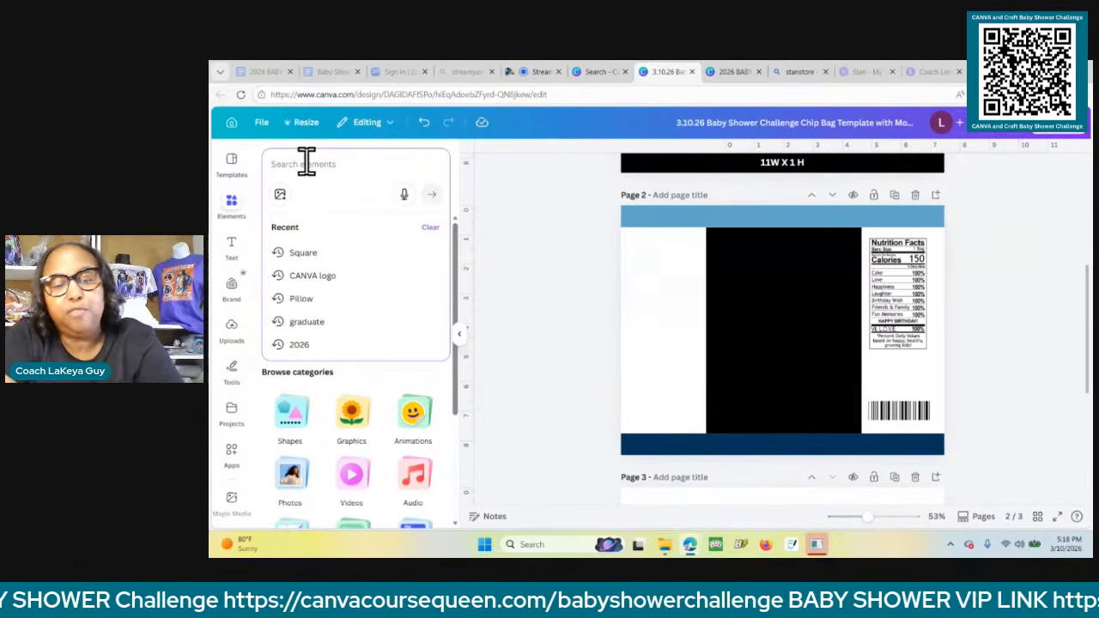
{"action": "type", "text": "baby"}
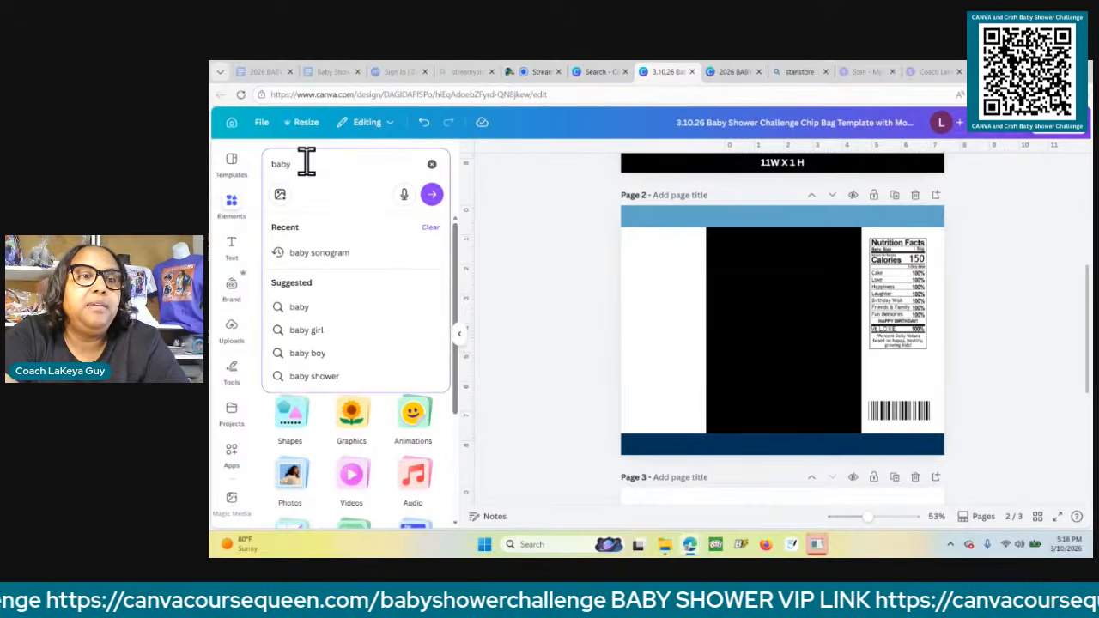
{"action": "type", "text": " teddy bears blue"}
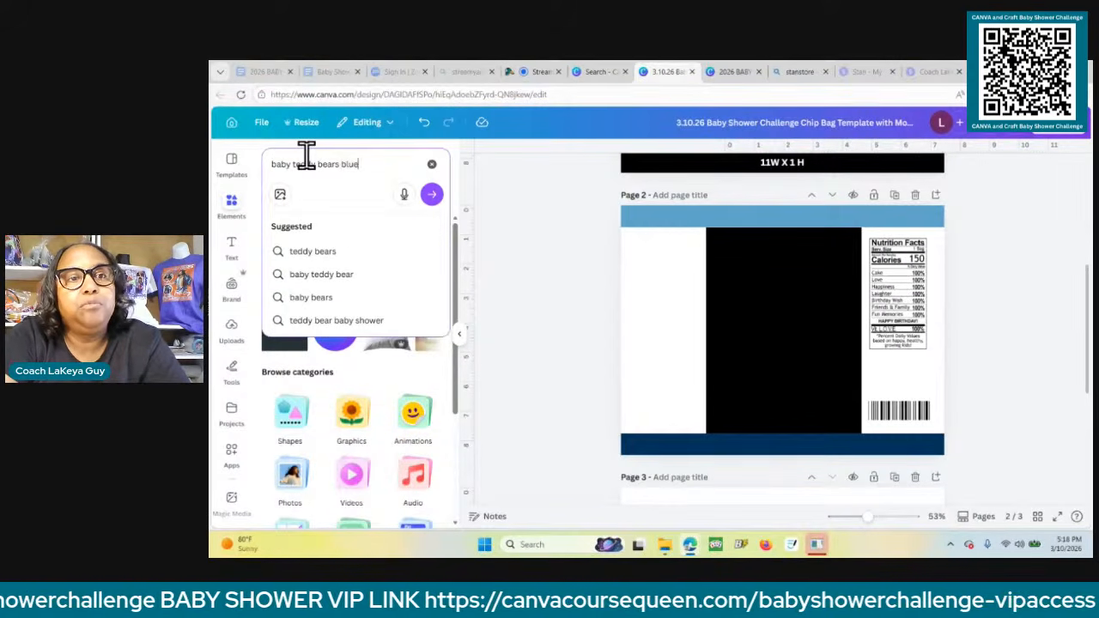
{"action": "key", "text": "Return"}
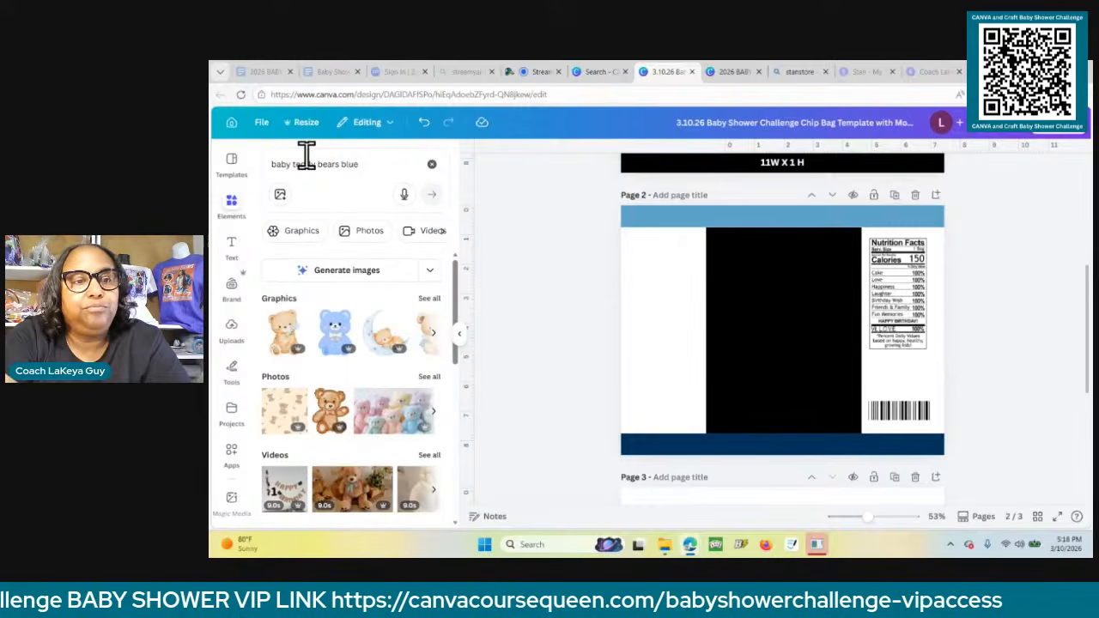
Limit the element results to graphics, replace the search with "sailor teddy bear", and browse the matching graphics.
{"action": "left_click", "coordinate": [427, 299]}
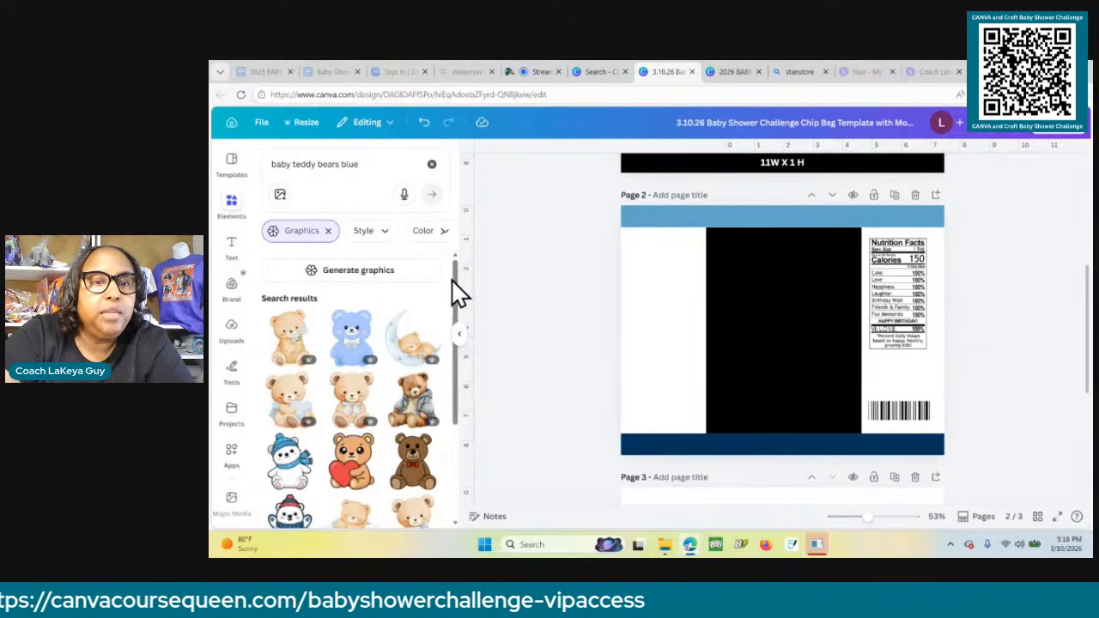
{"action": "left_click_drag", "start_coordinate": [453, 277], "coordinate": [456, 460]}
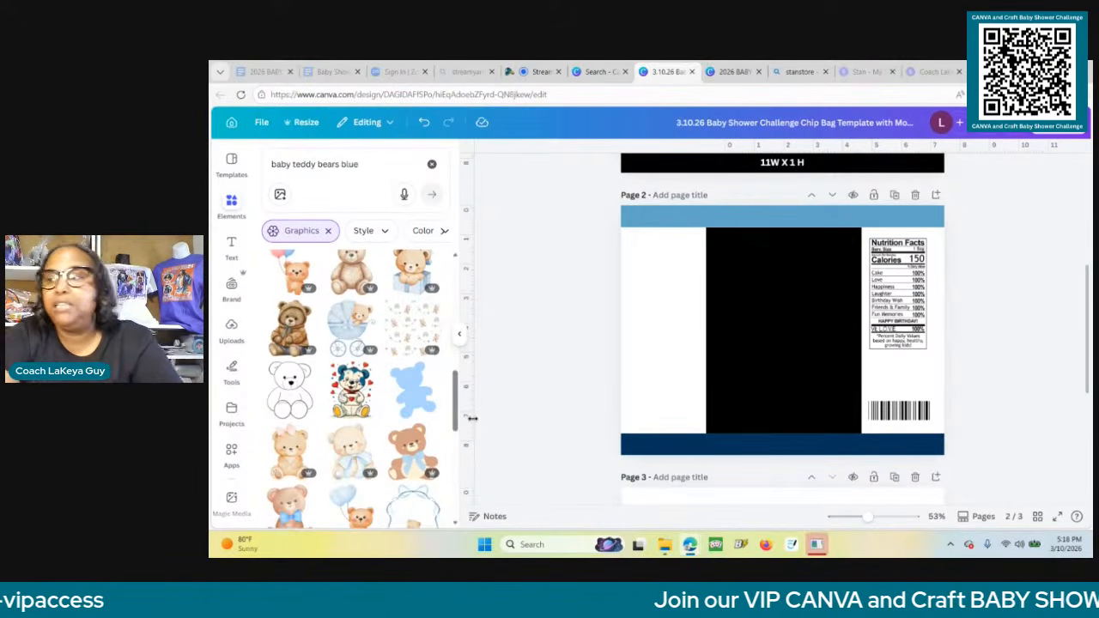
{"action": "left_click", "coordinate": [372, 168]}
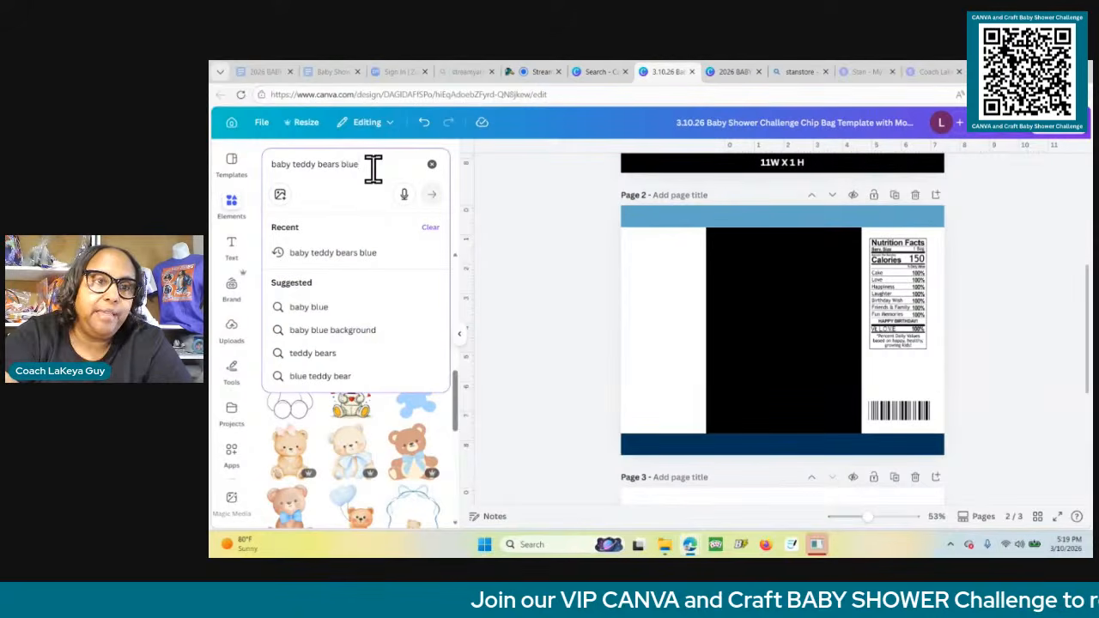
{"action": "left_click_drag", "start_coordinate": [372, 169], "coordinate": [268, 169]}
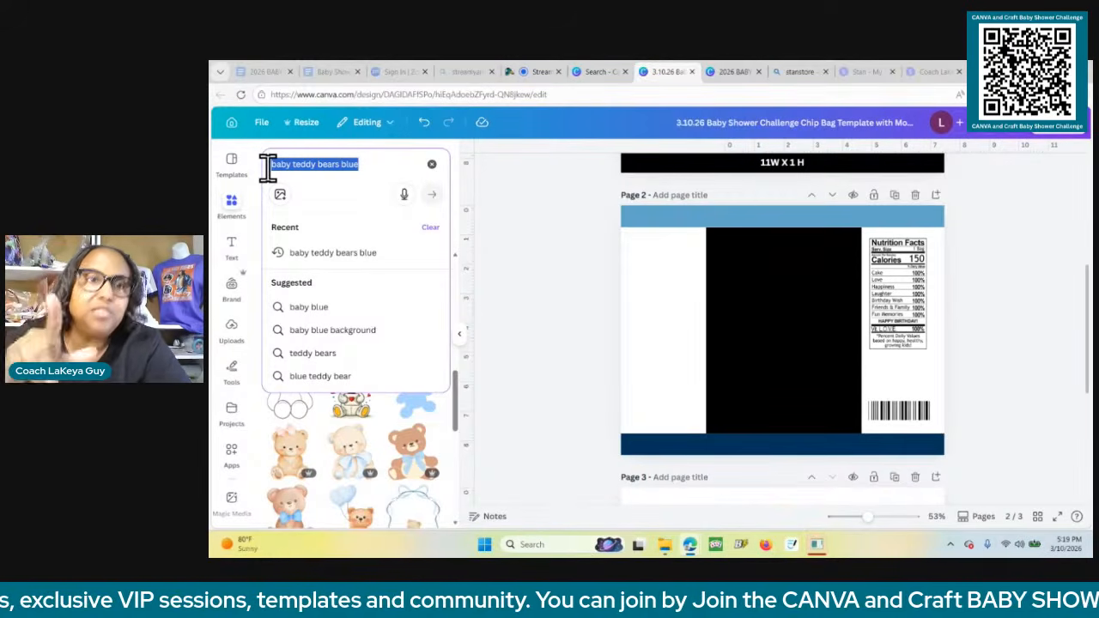
{"action": "key", "text": "BackSpace"}
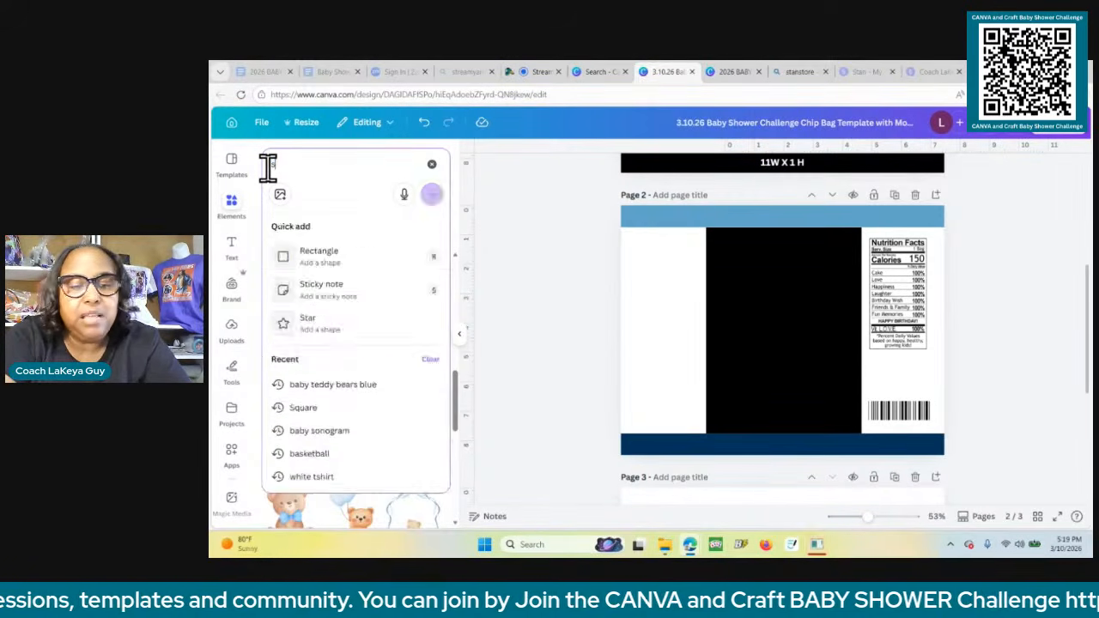
{"action": "type", "text": "sailor"}
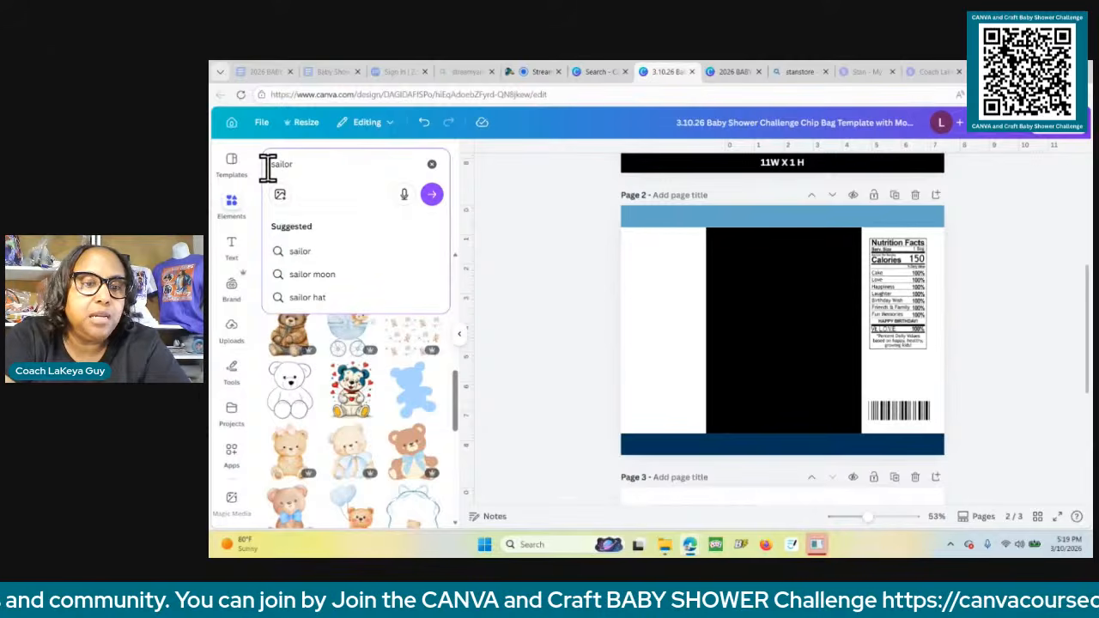
{"action": "type", "text": " ted"}
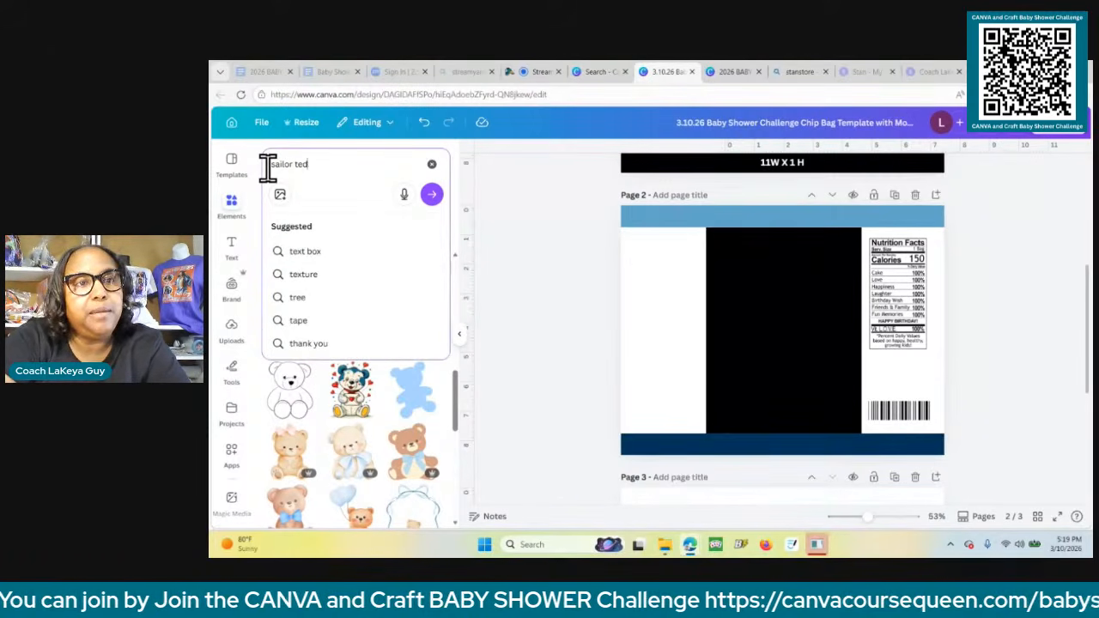
{"action": "type", "text": "dy bear"}
{"action": "key", "text": "Return"}
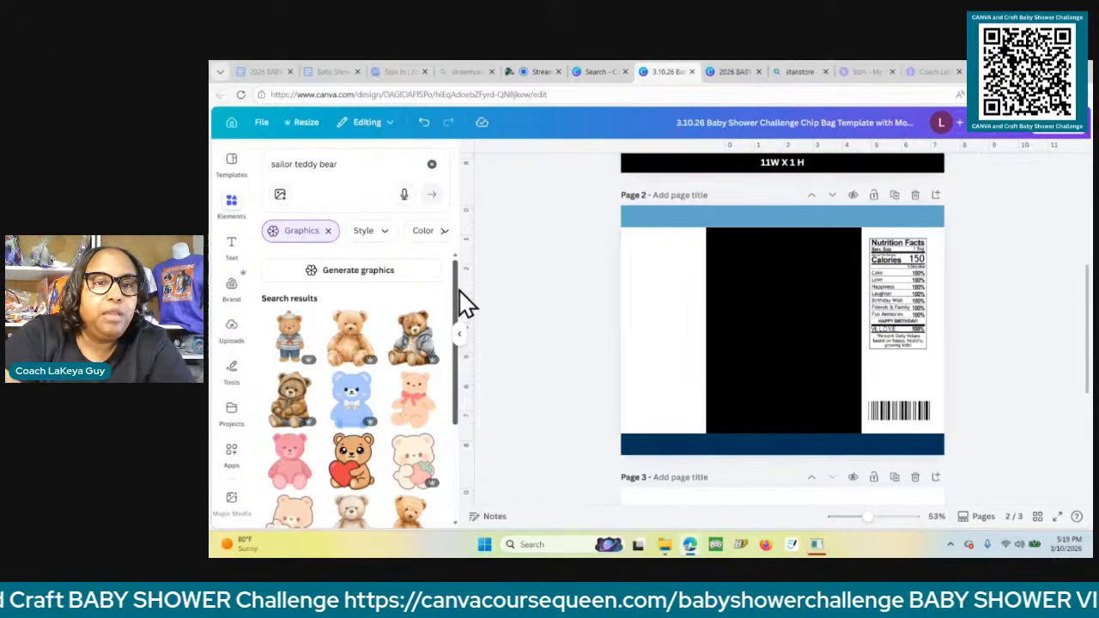
{"action": "left_click_drag", "start_coordinate": [454, 282], "coordinate": [455, 491]}
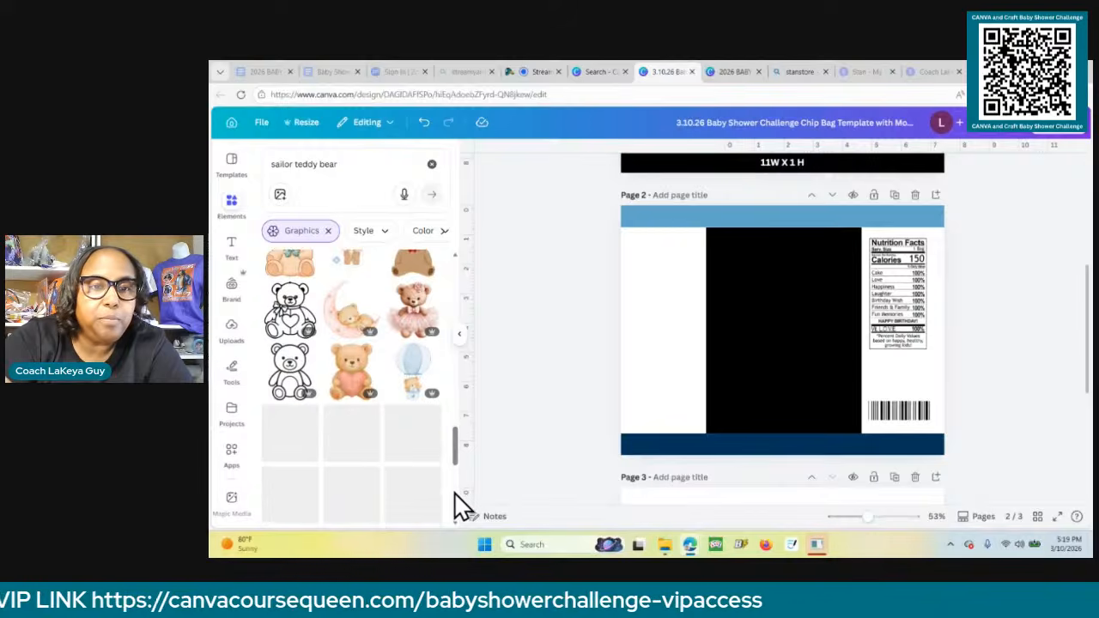
{"action": "left_click_drag", "start_coordinate": [456, 440], "coordinate": [456, 507]}
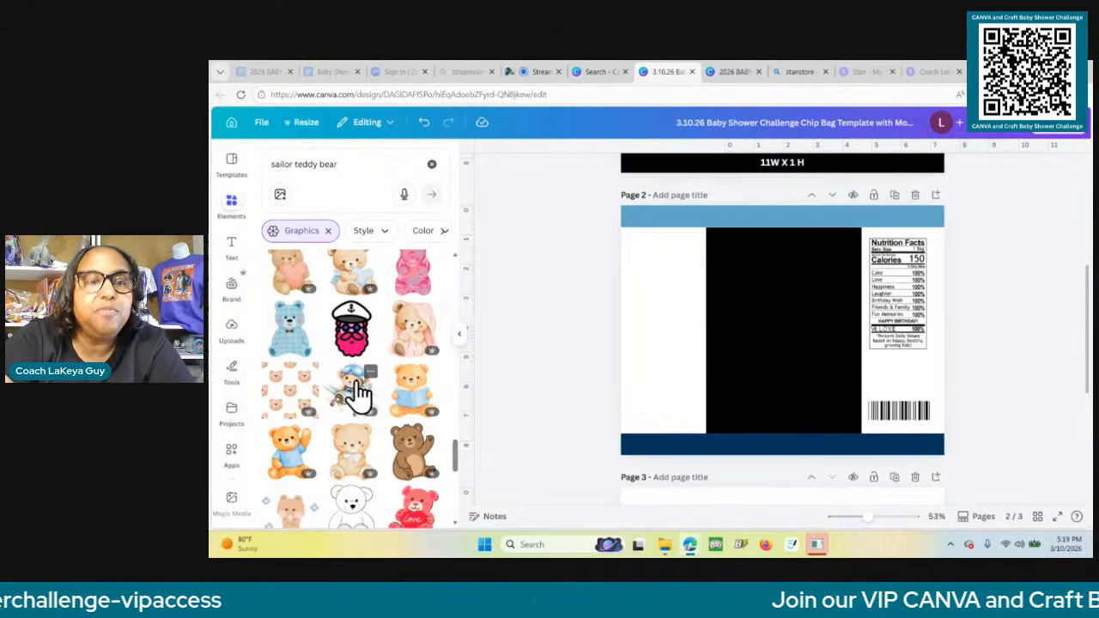
Show more graphics like the watercolor teddy bear flying an airplane.
{"action": "left_click", "coordinate": [371, 373]}
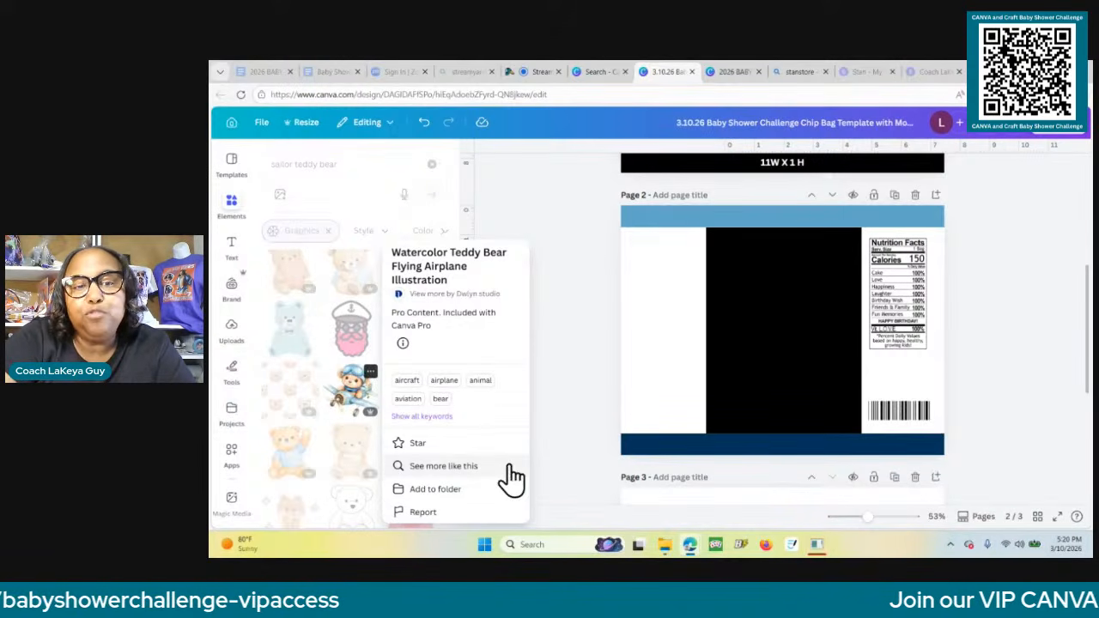
{"action": "left_click", "coordinate": [441, 477]}
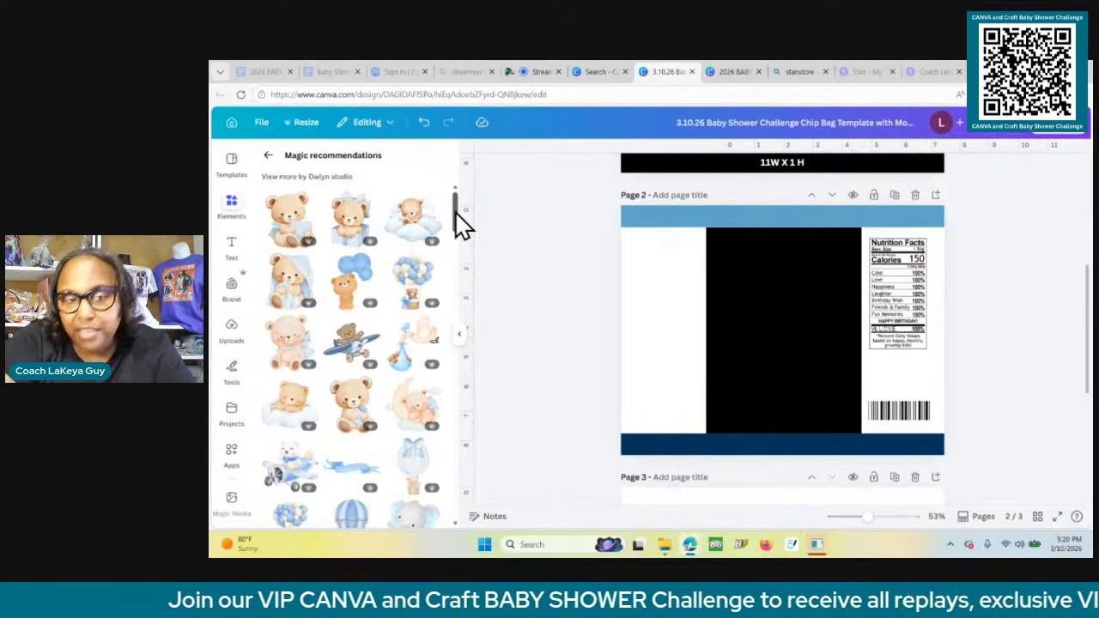
{"action": "mouse_move", "coordinate": [456, 209]}
{"action": "left_mouse_down"}
{"action": "mouse_move", "coordinate": [457, 245]}
{"action": "mouse_move", "coordinate": [456, 207]}
{"action": "left_mouse_up"}
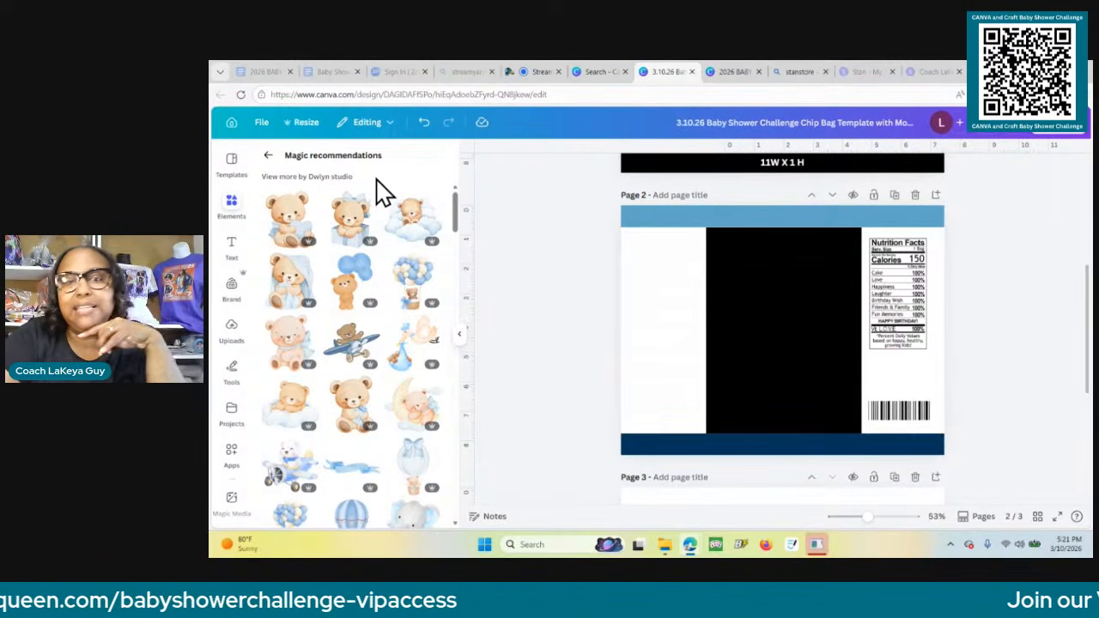
Add the brown teddy bear in the blue airplane to page 2, shrink it, and place it across the black panel's upper left edge.
{"action": "left_click", "coordinate": [352, 343]}
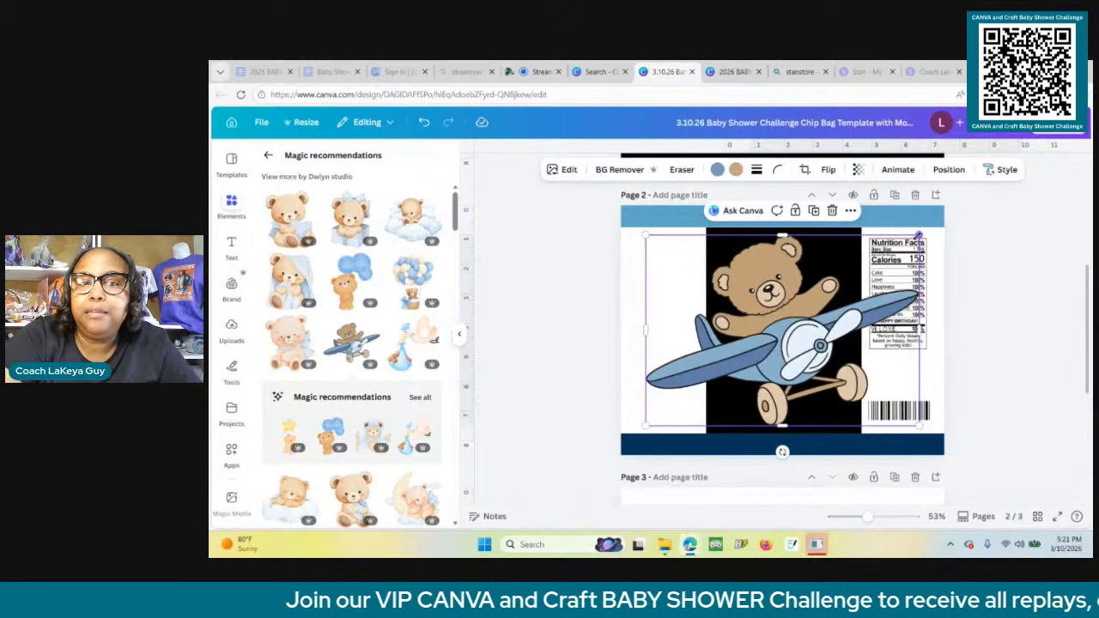
{"action": "left_click_drag", "start_coordinate": [920, 235], "coordinate": [769, 384]}
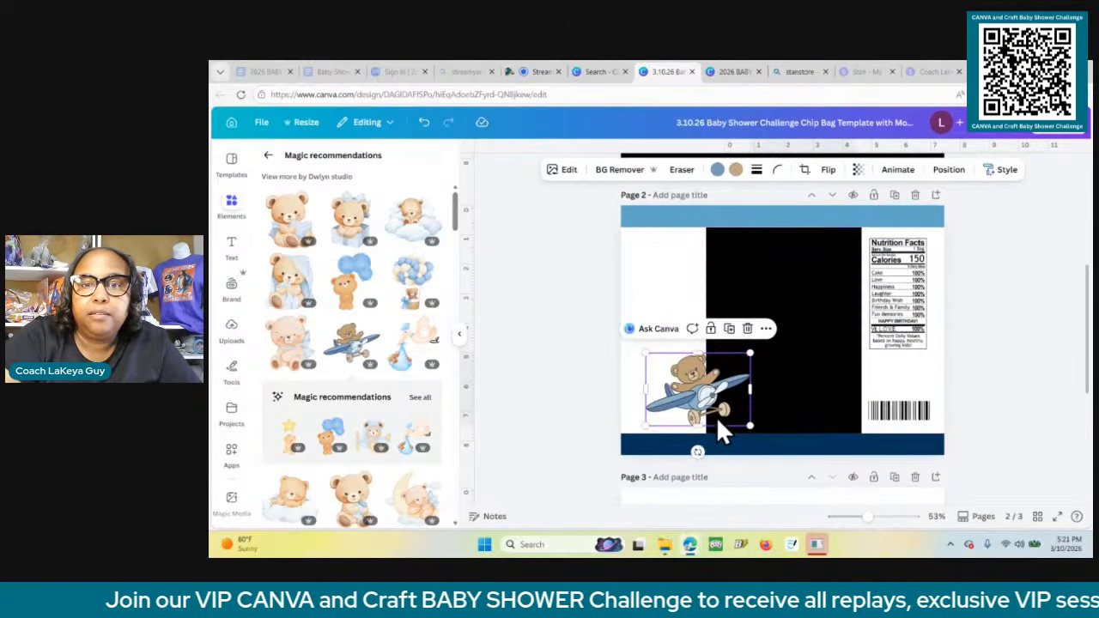
{"action": "left_click_drag", "start_coordinate": [683, 383], "coordinate": [690, 259]}
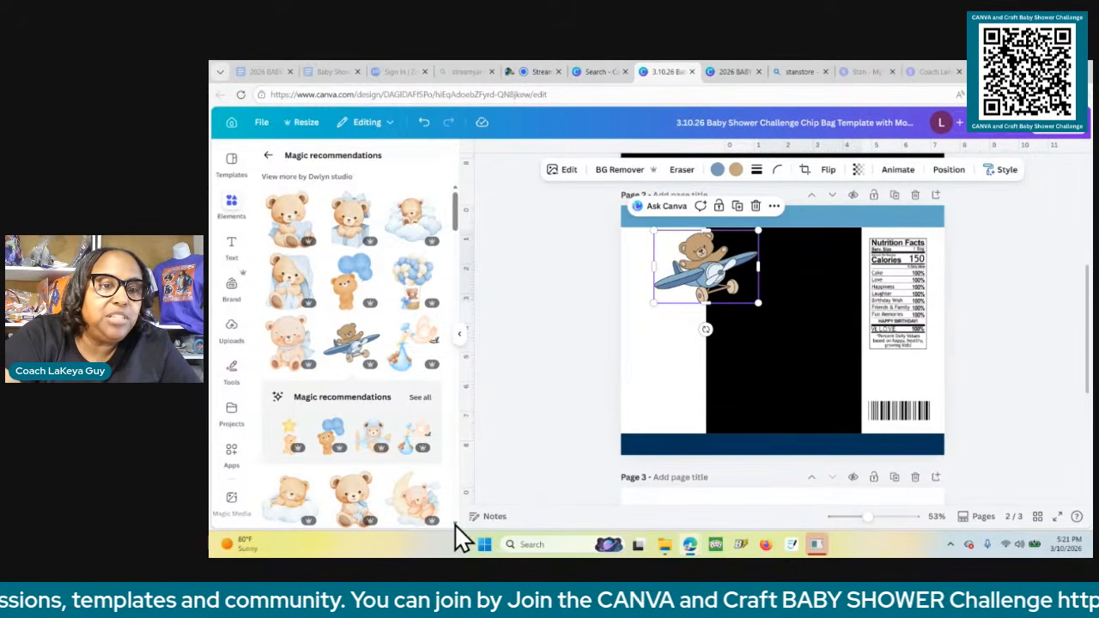
Add the blue watercolor hot air balloon to page 2, shrink it, and place it in the black panel's upper right corner.
{"action": "scroll", "coordinate": [455, 526], "scroll_direction": "down", "scroll_amount": 2}
{"action": "scroll", "coordinate": [454, 523], "scroll_direction": "down", "scroll_amount": 5}
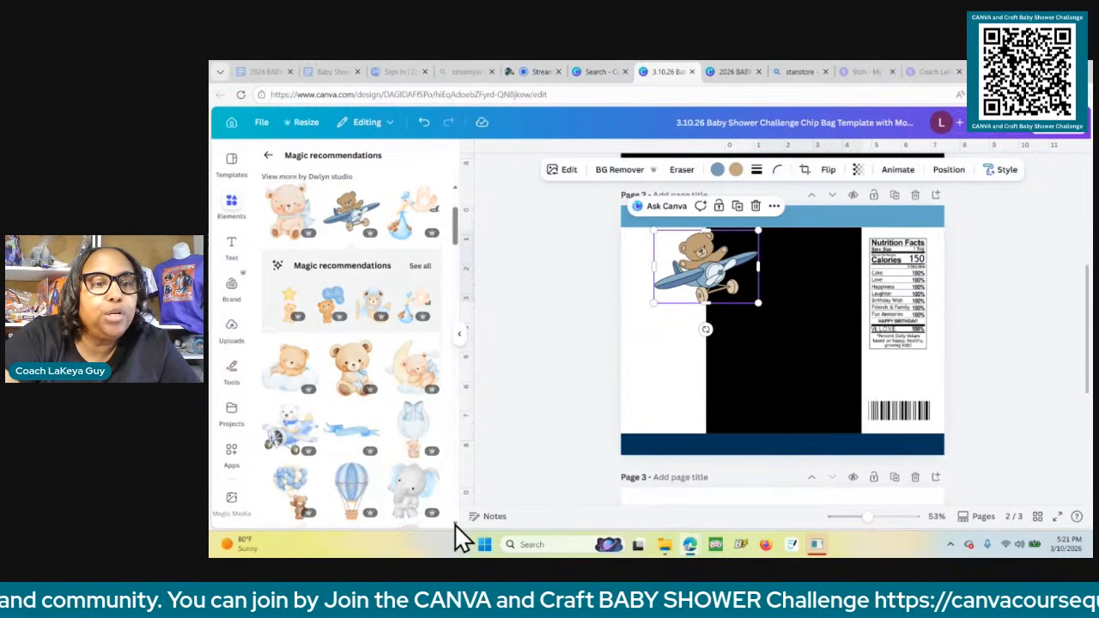
{"action": "scroll", "coordinate": [456, 525], "scroll_direction": "down", "scroll_amount": 2}
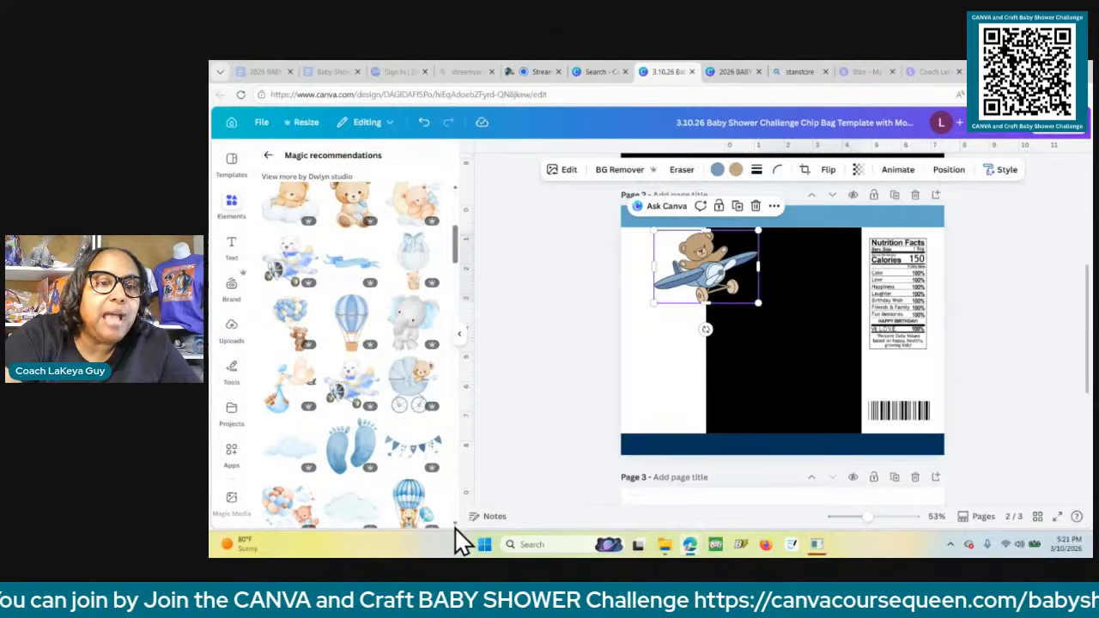
{"action": "left_click", "coordinate": [371, 318]}
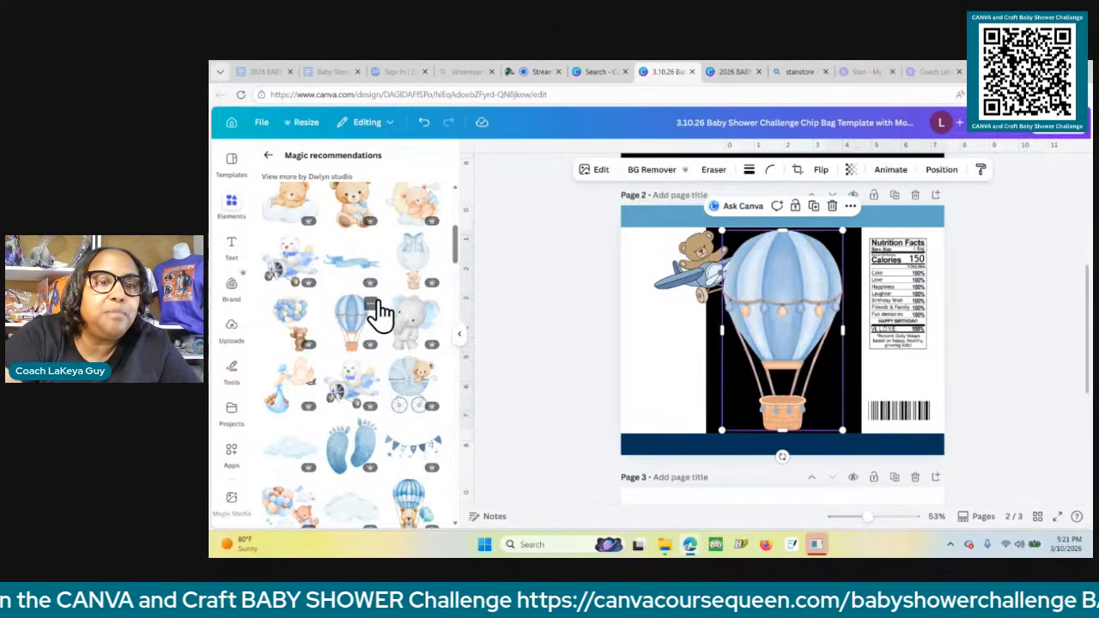
{"action": "left_click", "coordinate": [371, 306]}
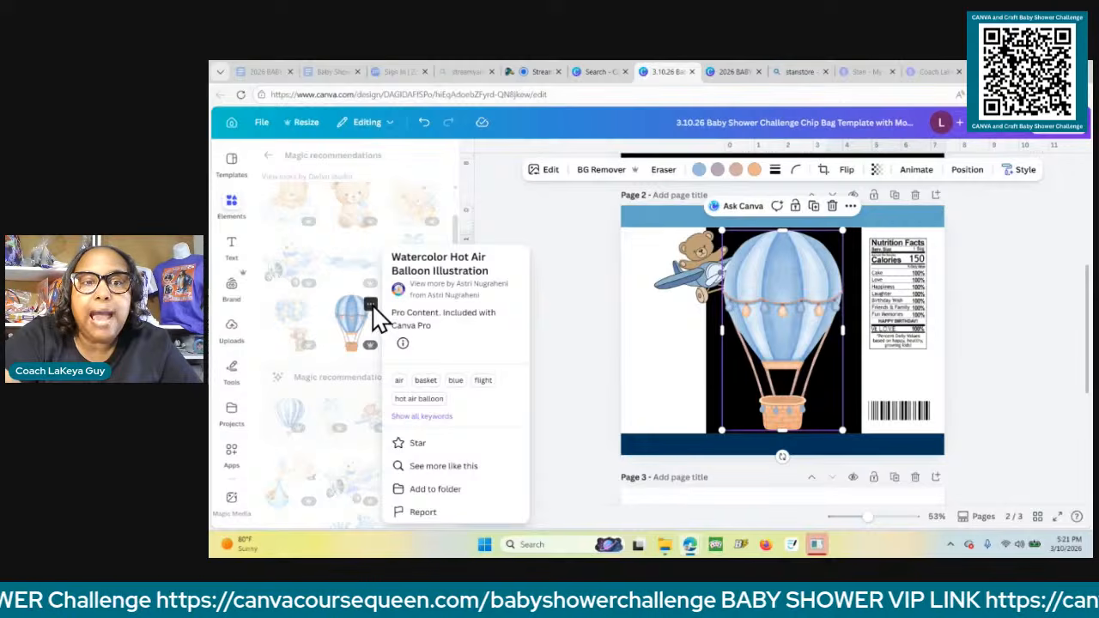
{"action": "left_click", "coordinate": [797, 370]}
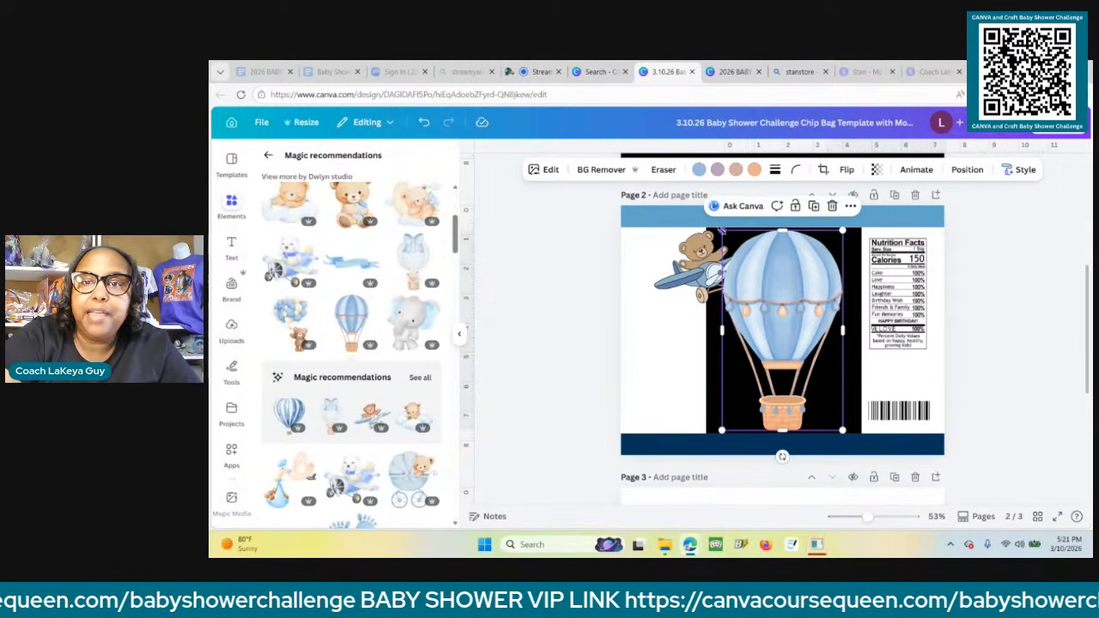
{"action": "left_click_drag", "start_coordinate": [722, 230], "coordinate": [831, 278]}
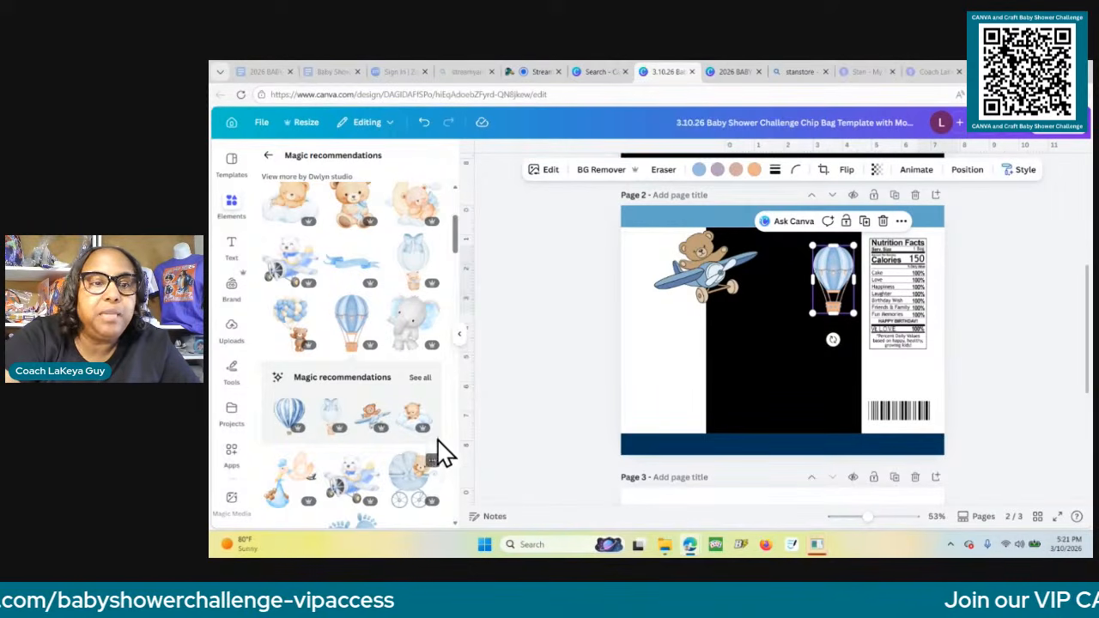
Browse all graphics recommended for the hot air balloon and check the details of the blue watercolor fluffy clouds.
{"action": "left_click", "coordinate": [421, 380]}
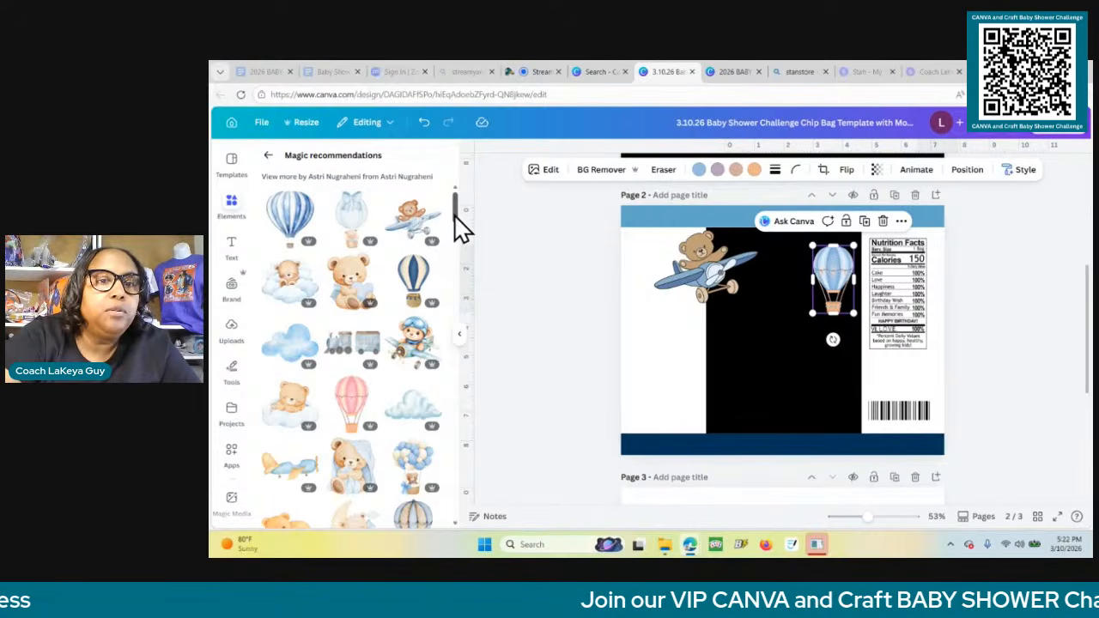
{"action": "left_click_drag", "start_coordinate": [457, 219], "coordinate": [455, 241]}
{"action": "scroll", "coordinate": [437, 245], "scroll_direction": "down", "scroll_amount": 5}
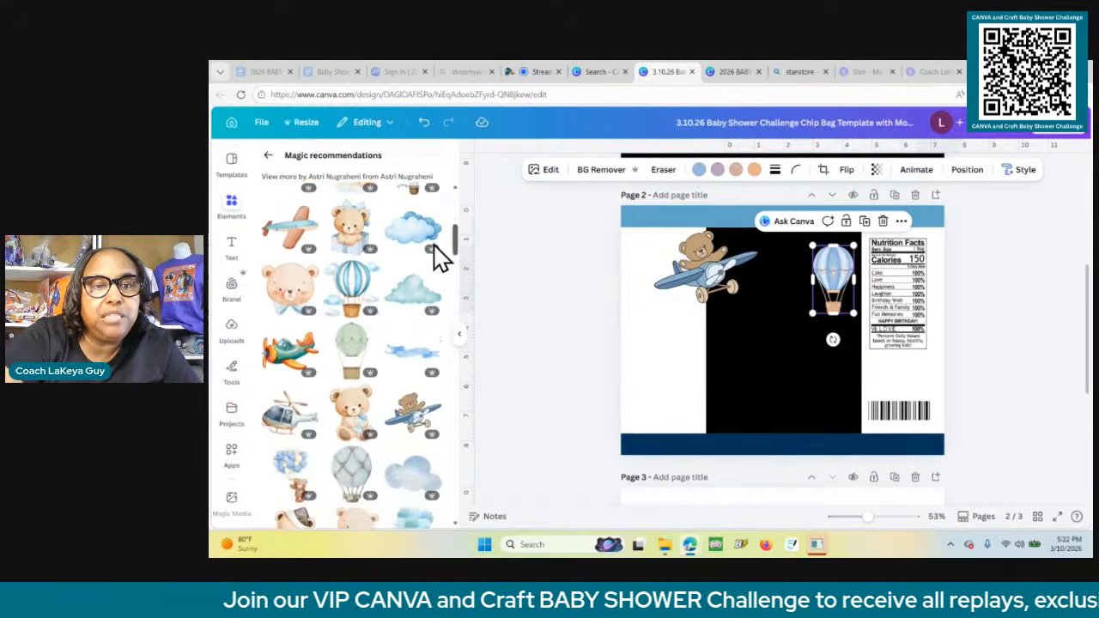
{"action": "scroll", "coordinate": [437, 257], "scroll_direction": "down", "scroll_amount": 6}
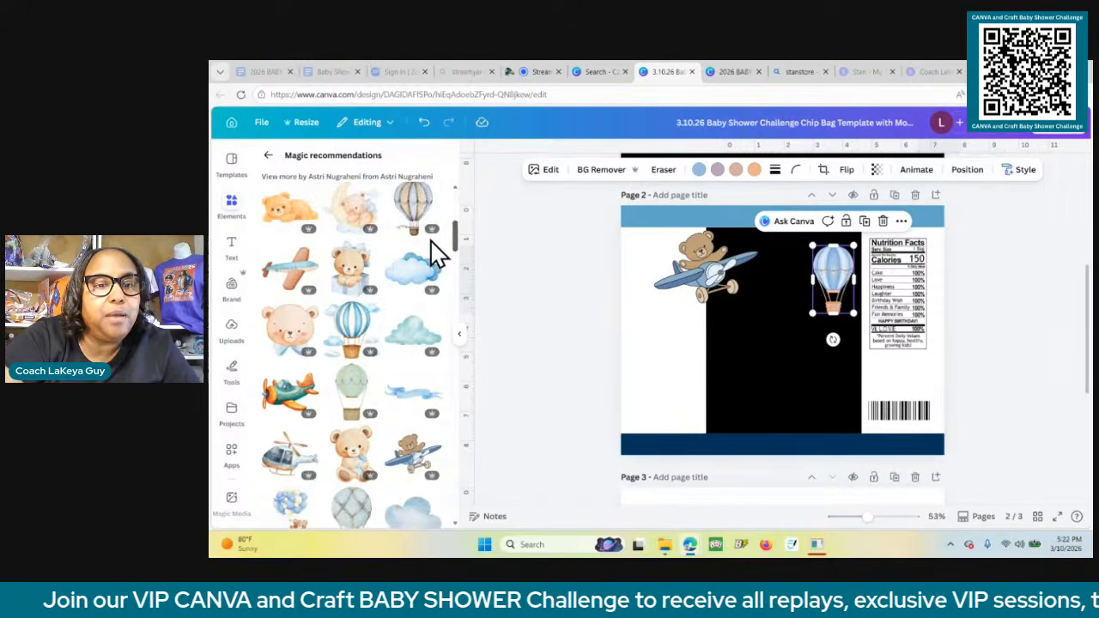
{"action": "scroll", "coordinate": [433, 292], "scroll_direction": "down", "scroll_amount": 5}
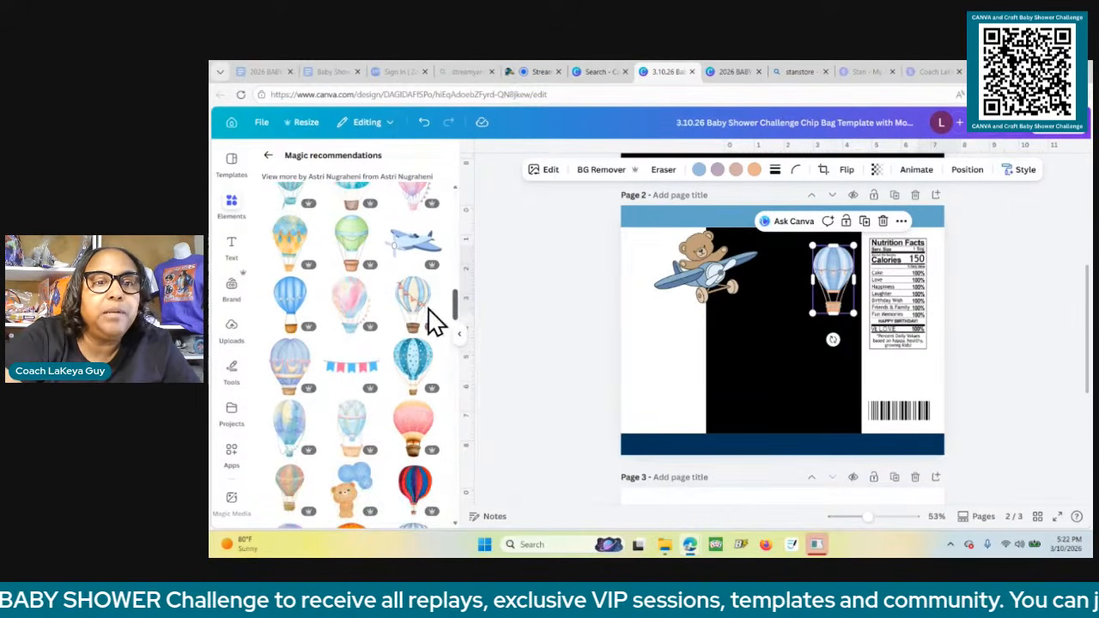
{"action": "scroll", "coordinate": [440, 326], "scroll_direction": "down", "scroll_amount": 4}
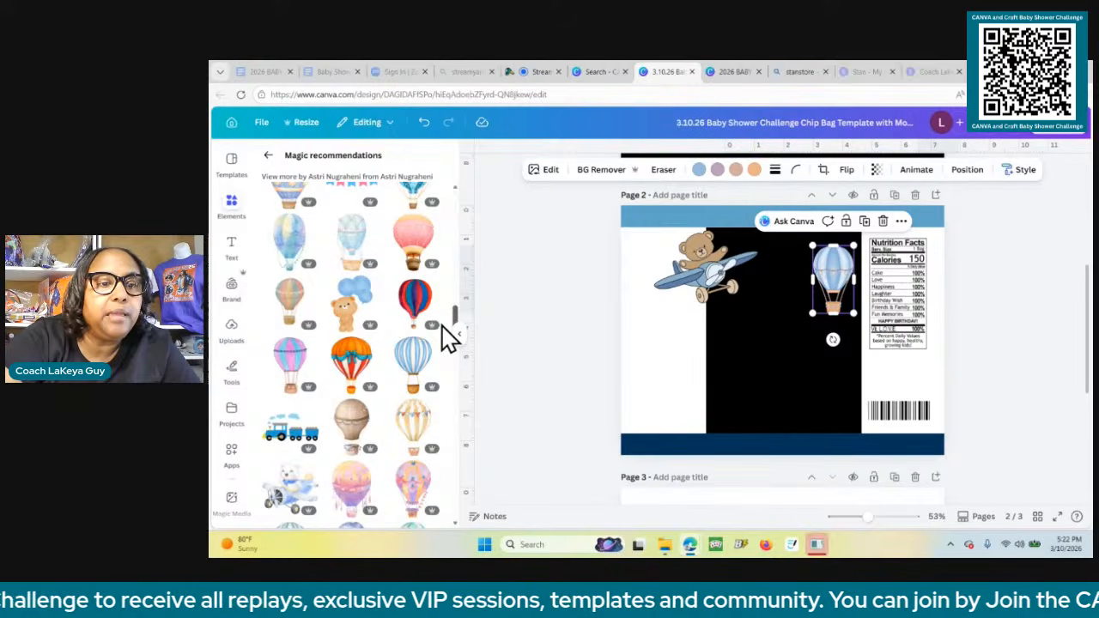
{"action": "scroll", "coordinate": [446, 337], "scroll_direction": "down", "scroll_amount": 5}
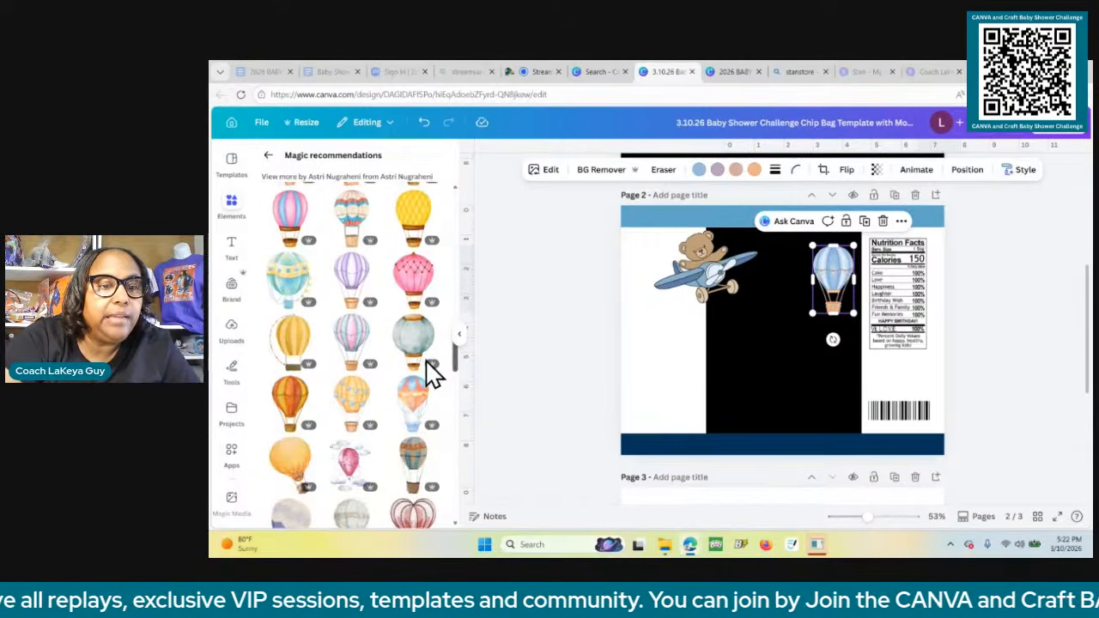
{"action": "scroll", "coordinate": [427, 362], "scroll_direction": "down", "scroll_amount": 10}
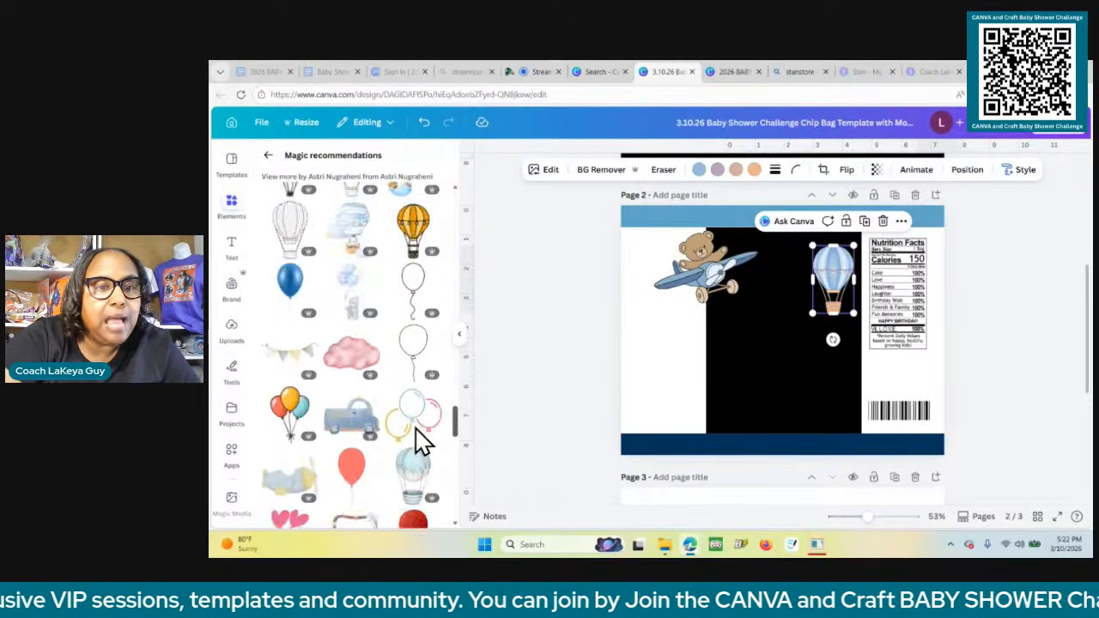
{"action": "scroll", "coordinate": [416, 434], "scroll_direction": "down", "scroll_amount": 8}
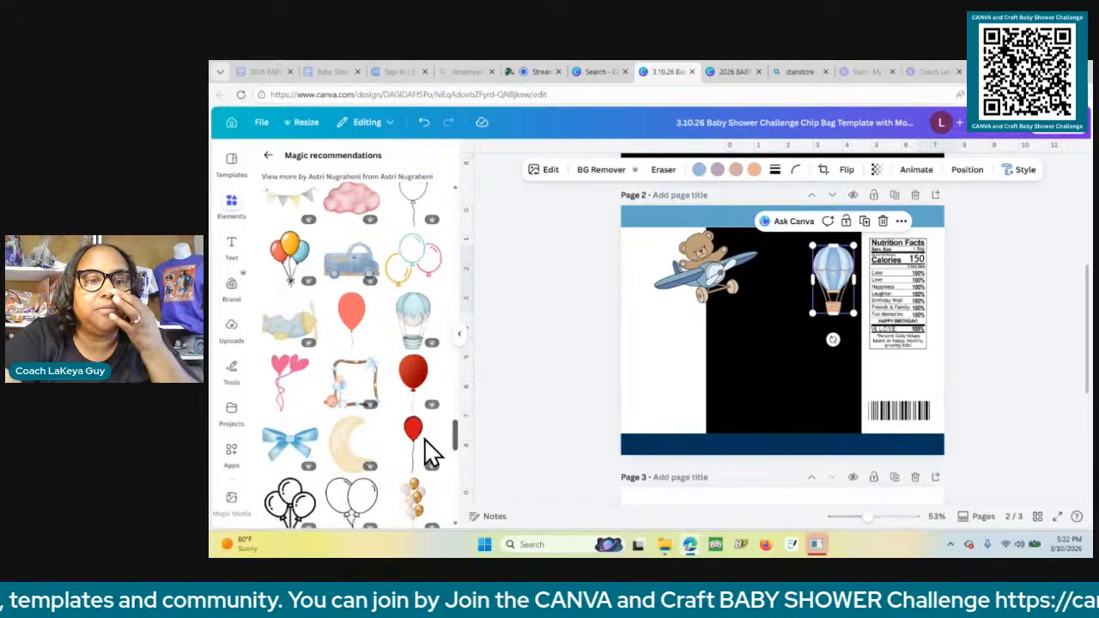
{"action": "scroll", "coordinate": [432, 482], "scroll_direction": "down", "scroll_amount": 1}
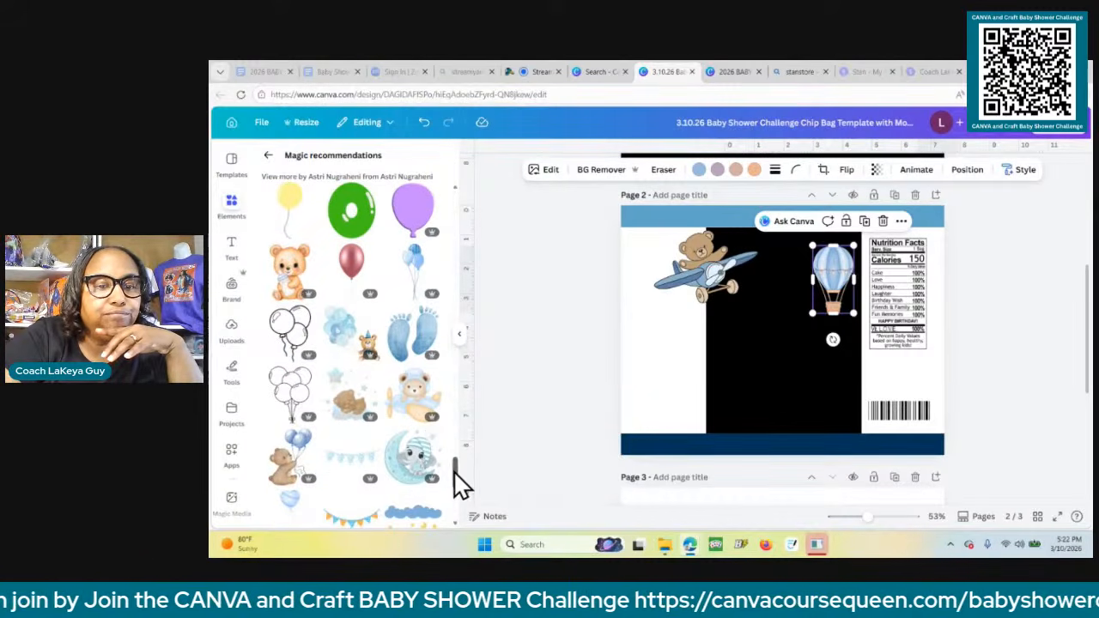
{"action": "left_click_drag", "start_coordinate": [461, 486], "coordinate": [464, 234]}
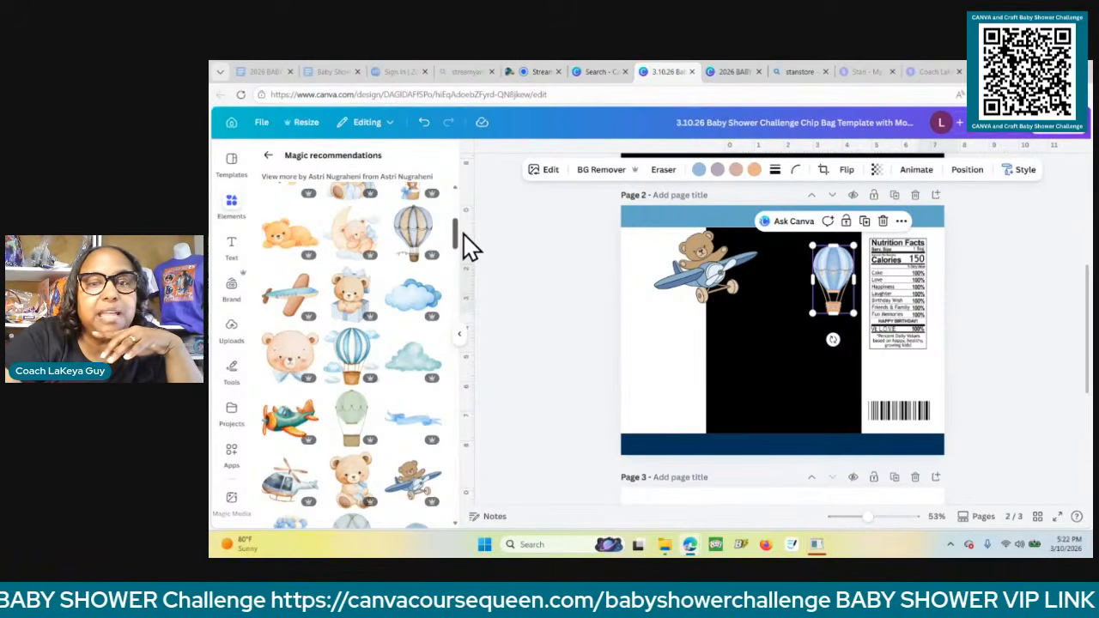
{"action": "scroll", "coordinate": [468, 245], "scroll_direction": "up", "scroll_amount": 1}
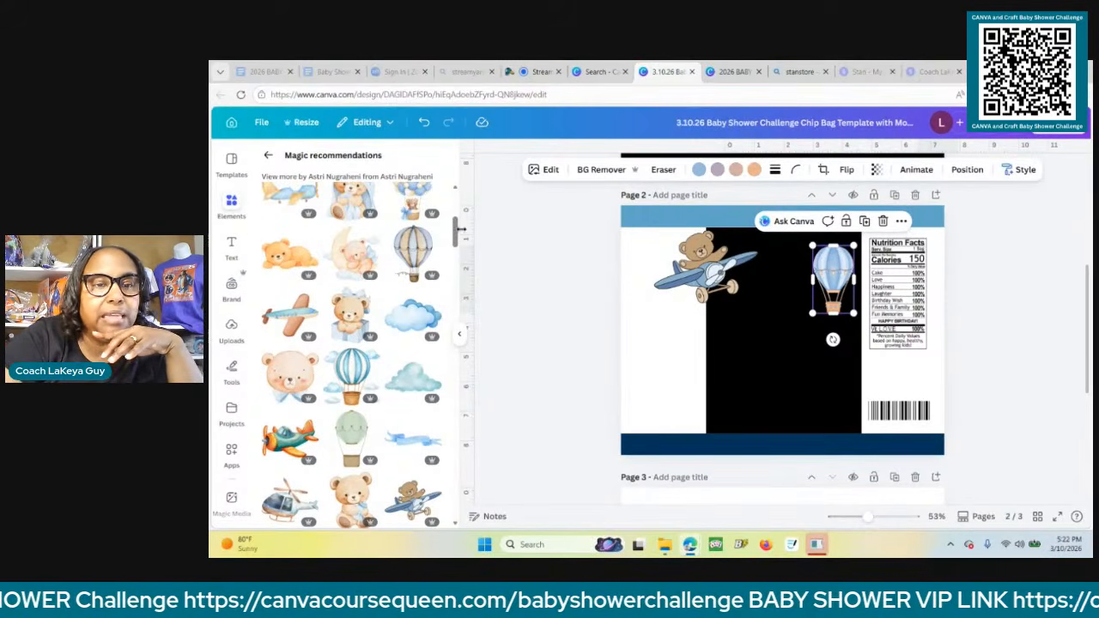
{"action": "left_click", "coordinate": [432, 297]}
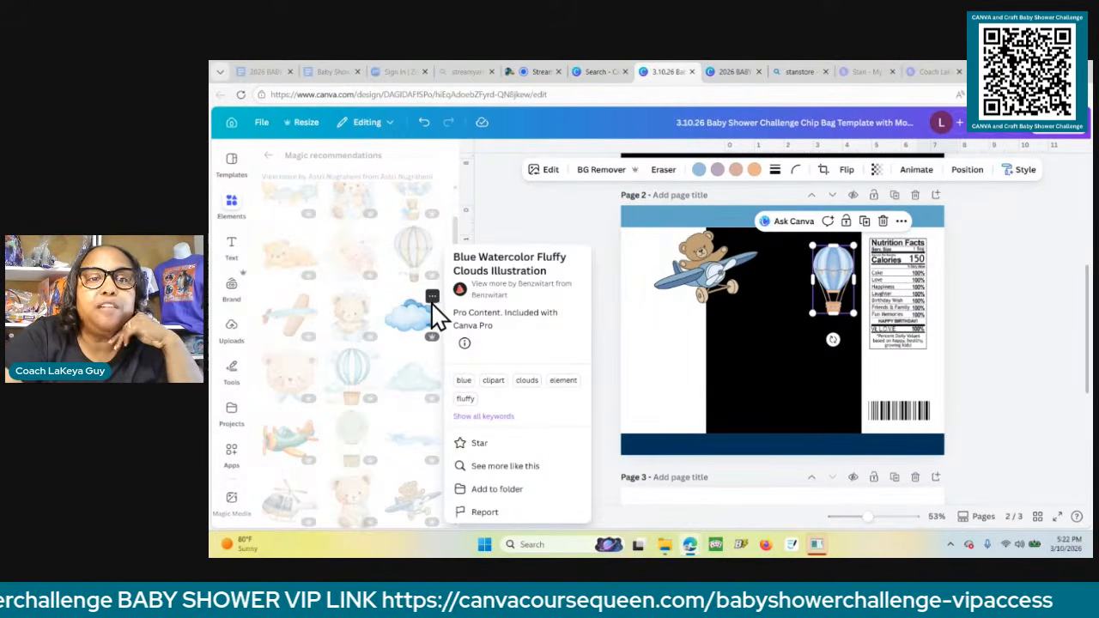
{"action": "left_click", "coordinate": [513, 223]}
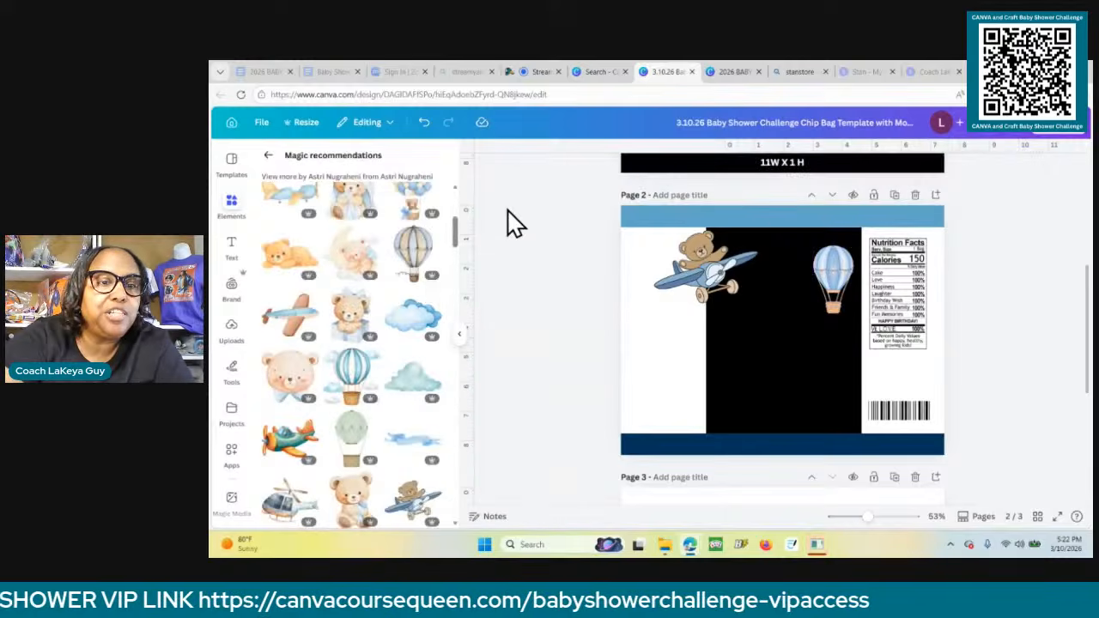
Add the blue watercolor fluffy clouds to page 2 and shrink them at the black panel's lower left edge.
{"action": "left_click", "coordinate": [403, 343]}
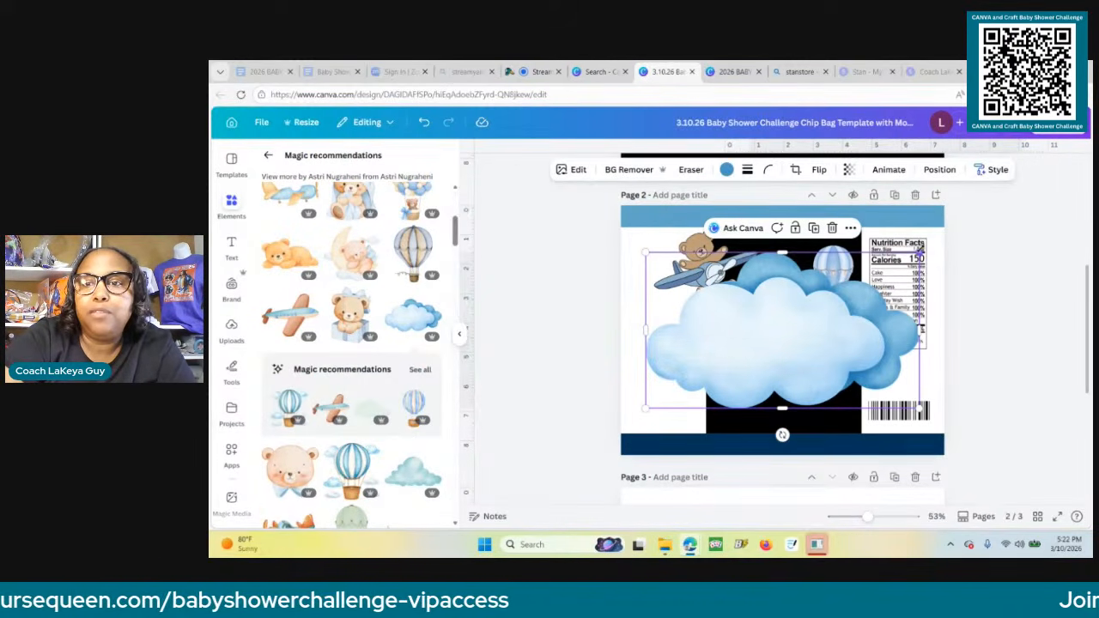
{"action": "left_click_drag", "start_coordinate": [919, 253], "coordinate": [712, 365]}
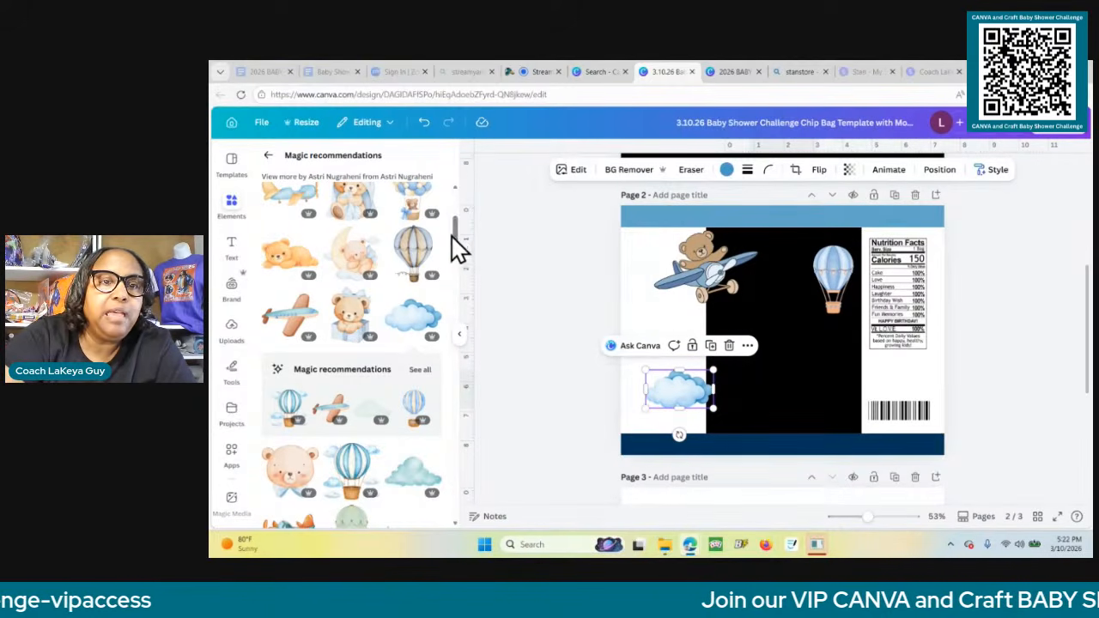
Look through the remaining recommended graphics, return to the search results, and search the graphics for "blue train".
{"action": "left_click_drag", "start_coordinate": [456, 238], "coordinate": [459, 215]}
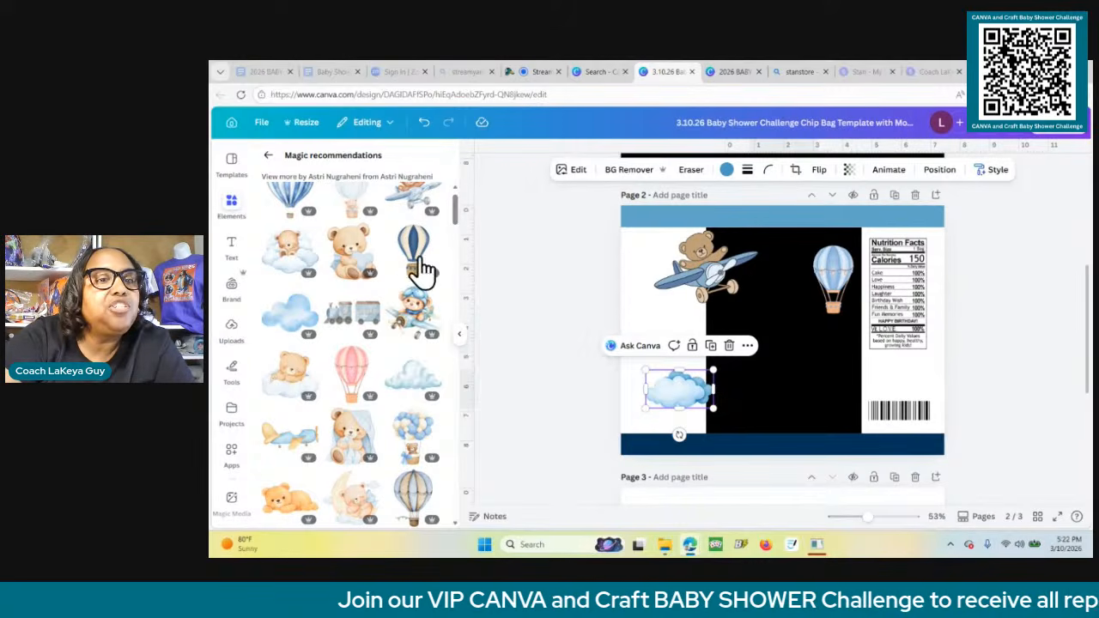
{"action": "left_click_drag", "start_coordinate": [453, 219], "coordinate": [453, 526]}
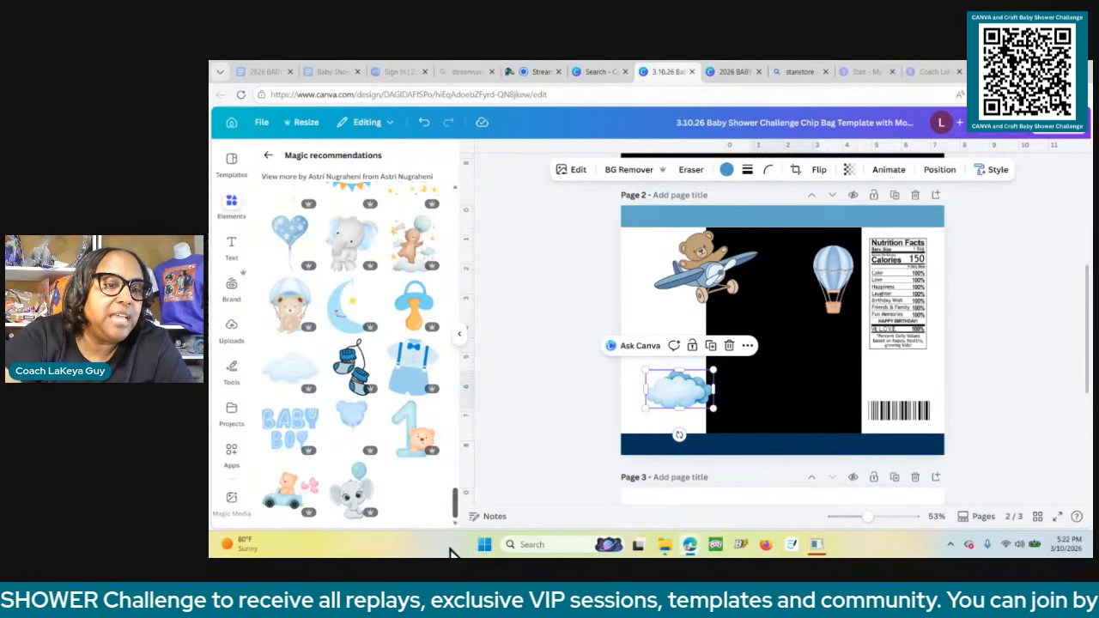
{"action": "left_click_drag", "start_coordinate": [454, 522], "coordinate": [455, 196]}
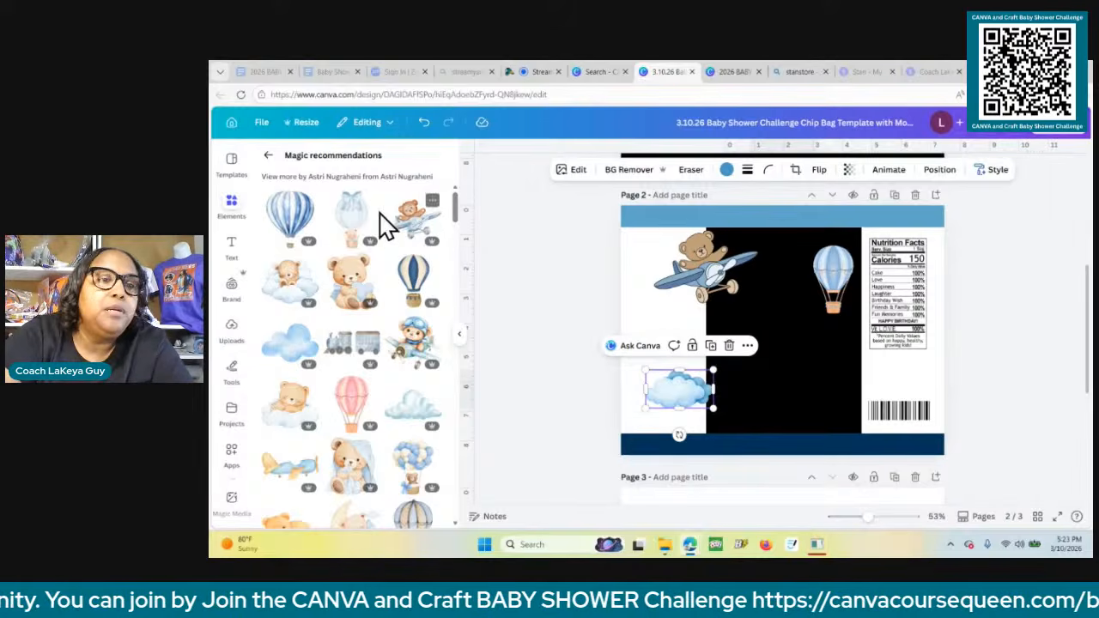
{"action": "left_click", "coordinate": [267, 159]}
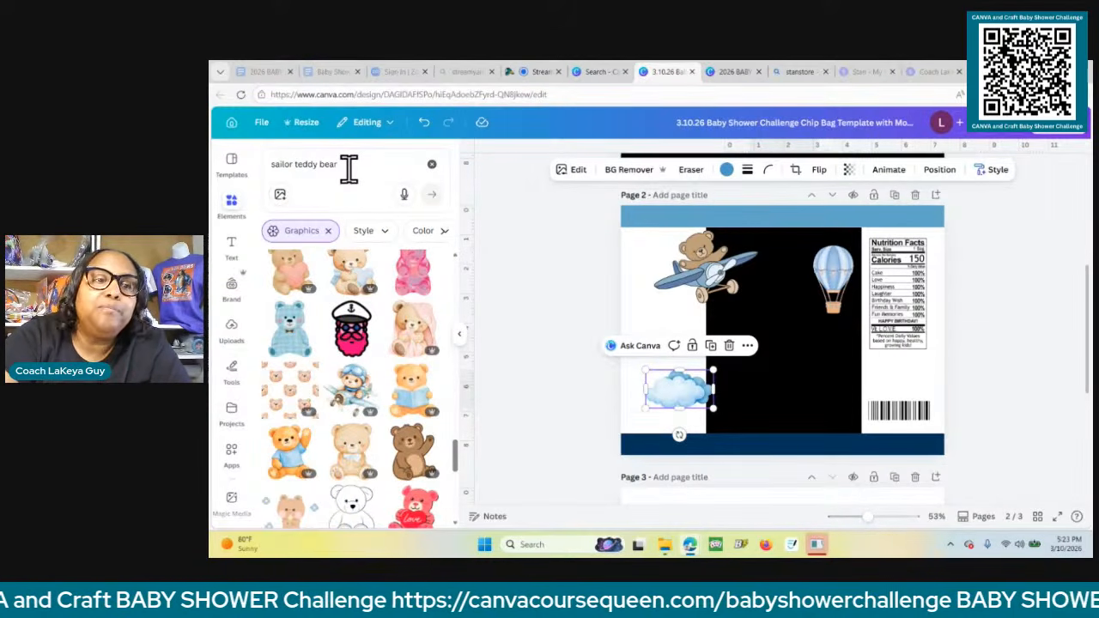
{"action": "left_click_drag", "start_coordinate": [349, 168], "coordinate": [262, 191]}
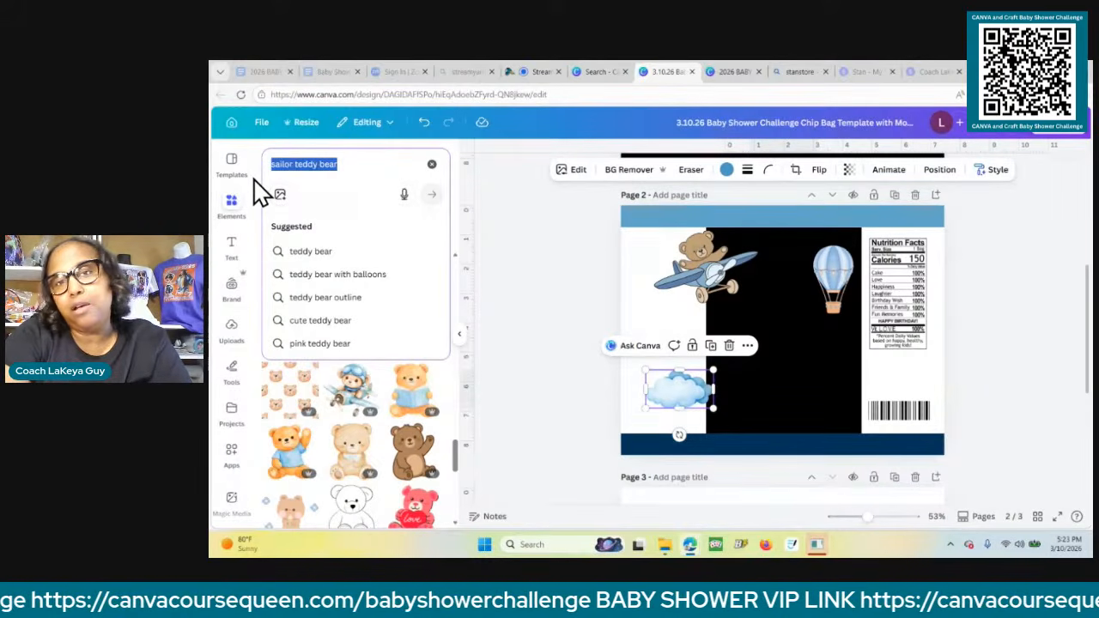
{"action": "type", "text": "b"}
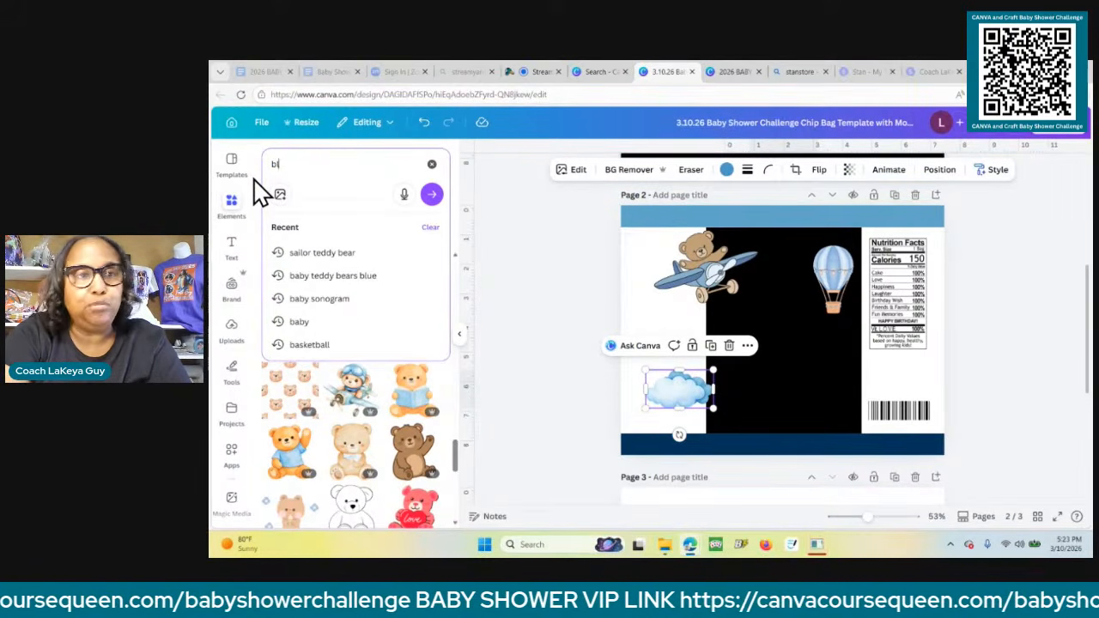
{"action": "type", "text": "lue train"}
{"action": "key", "text": "Return"}
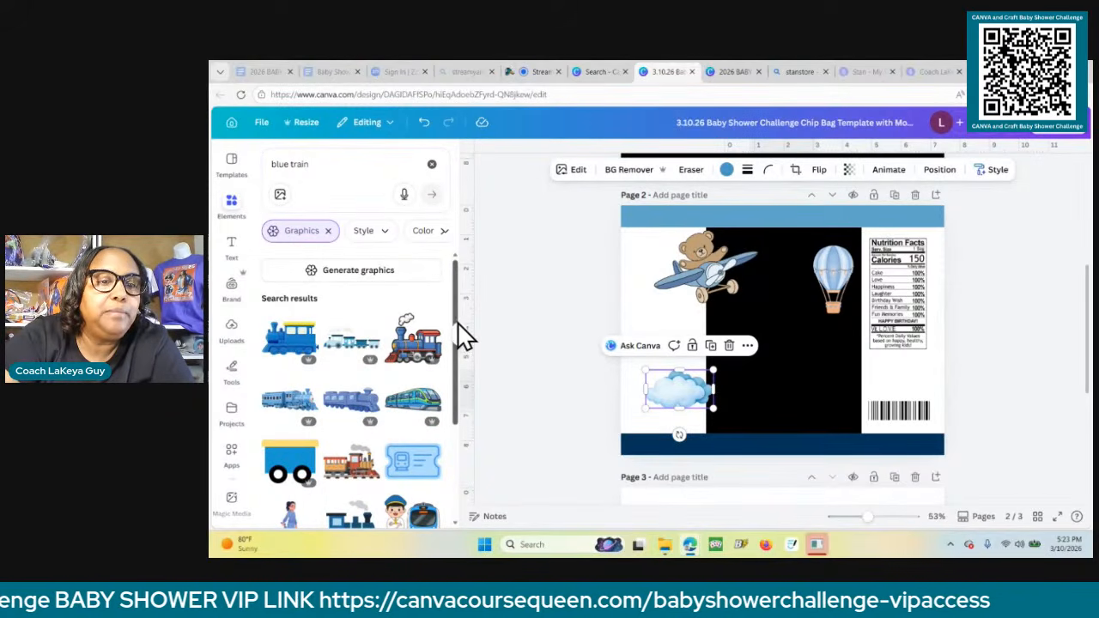
Add the Colorful Train with Steam graphic to page 2 and move it down onto the navy strip.
{"action": "left_click_drag", "start_coordinate": [457, 314], "coordinate": [465, 509]}
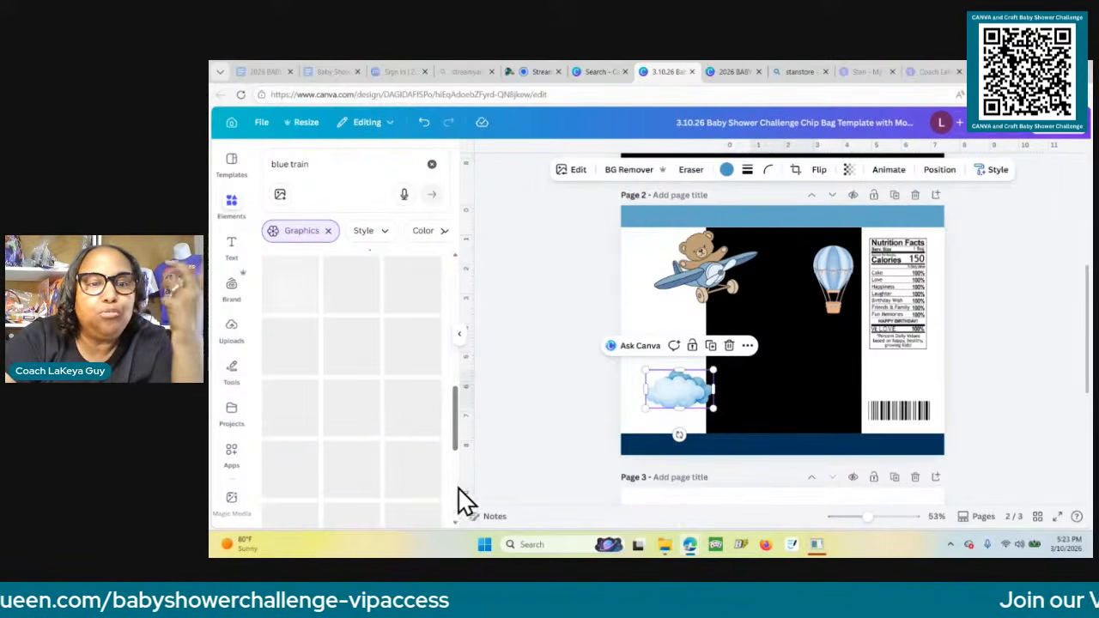
{"action": "left_click_drag", "start_coordinate": [455, 415], "coordinate": [456, 483]}
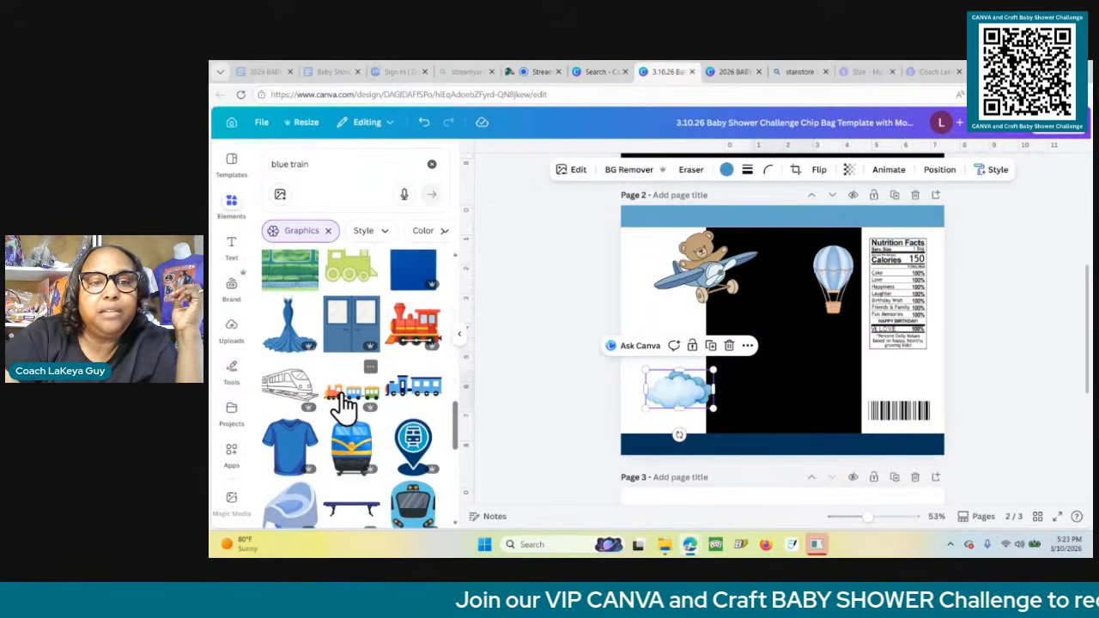
{"action": "left_click", "coordinate": [343, 397]}
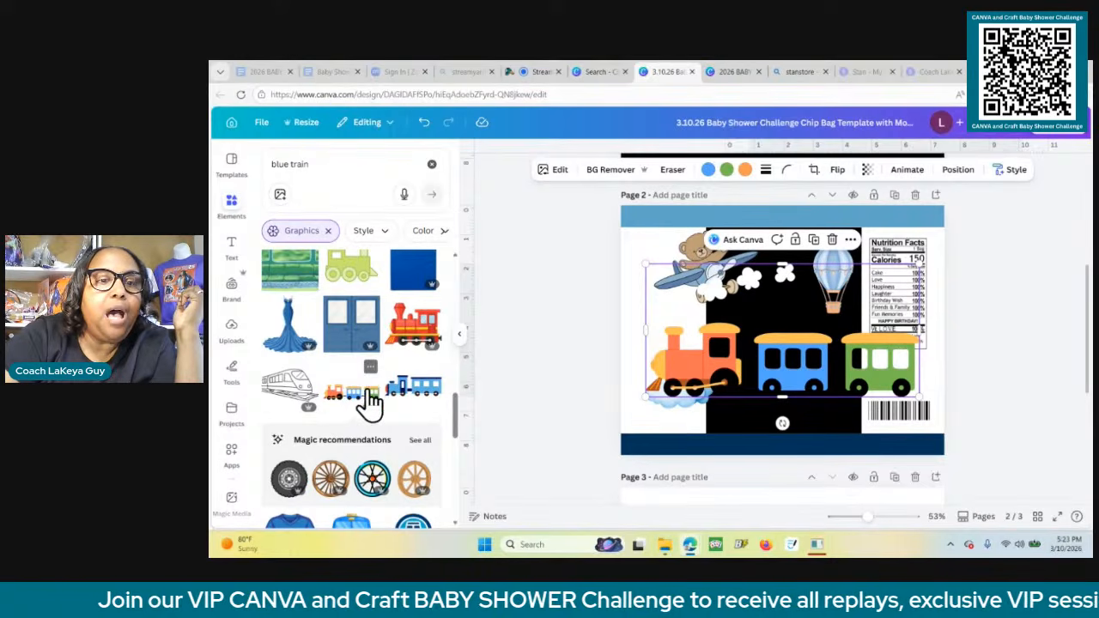
{"action": "left_click", "coordinate": [370, 368]}
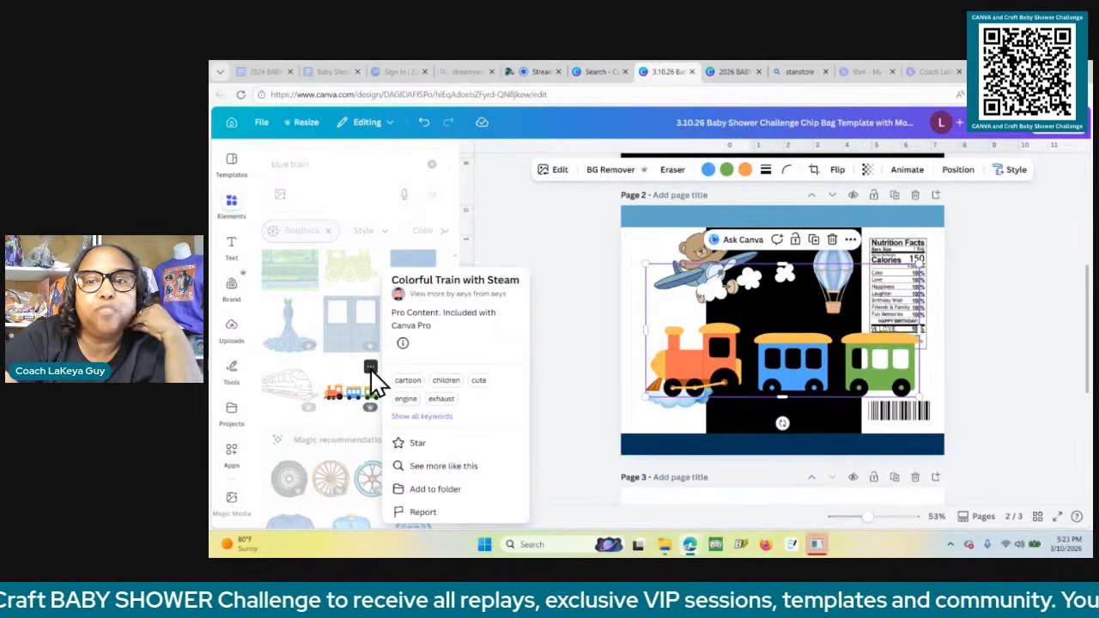
{"action": "left_click_drag", "start_coordinate": [773, 378], "coordinate": [768, 420]}
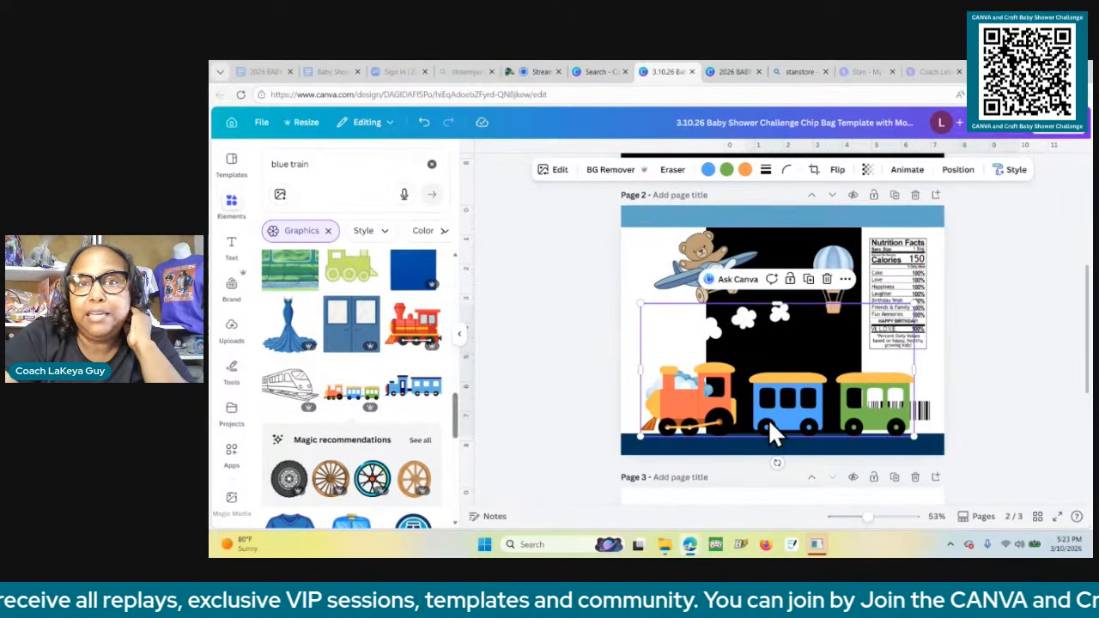
Erase all the white steam clouds above the train with the Magic Eraser brush.
{"action": "left_click", "coordinate": [678, 171]}
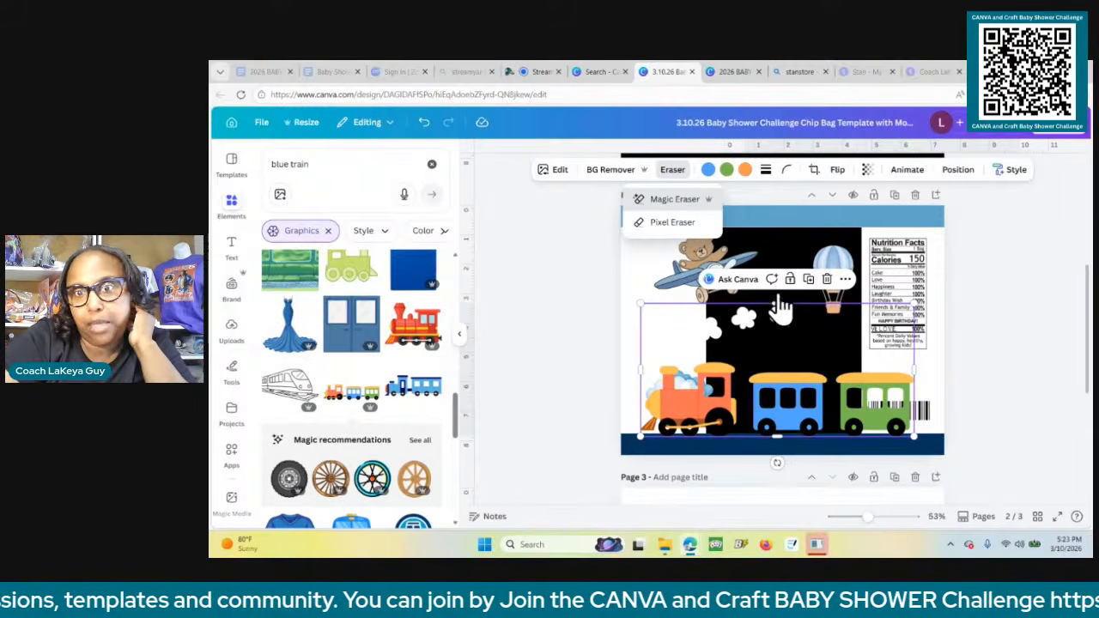
{"action": "left_click", "coordinate": [675, 198]}
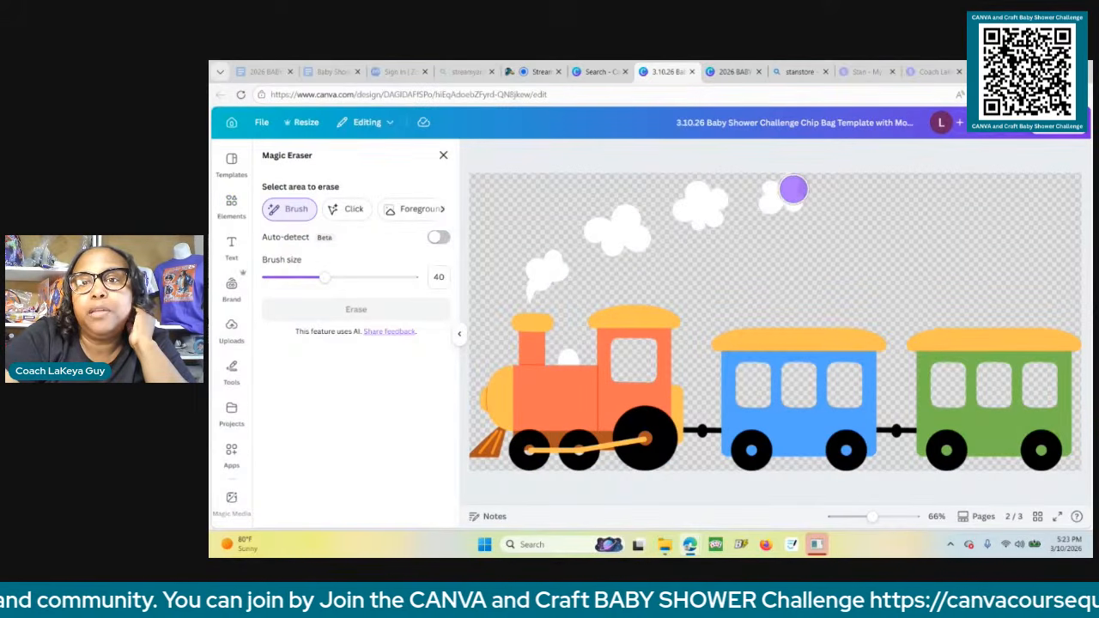
{"action": "mouse_move", "coordinate": [774, 219]}
{"action": "left_mouse_down"}
{"action": "mouse_move", "coordinate": [754, 187]}
{"action": "mouse_move", "coordinate": [790, 186]}
{"action": "mouse_move", "coordinate": [724, 209]}
{"action": "mouse_move", "coordinate": [710, 203]}
{"action": "mouse_move", "coordinate": [713, 184]}
{"action": "mouse_move", "coordinate": [701, 221]}
{"action": "mouse_move", "coordinate": [691, 191]}
{"action": "mouse_move", "coordinate": [673, 221]}
{"action": "mouse_move", "coordinate": [618, 205]}
{"action": "mouse_move", "coordinate": [590, 228]}
{"action": "mouse_move", "coordinate": [626, 243]}
{"action": "left_mouse_up"}
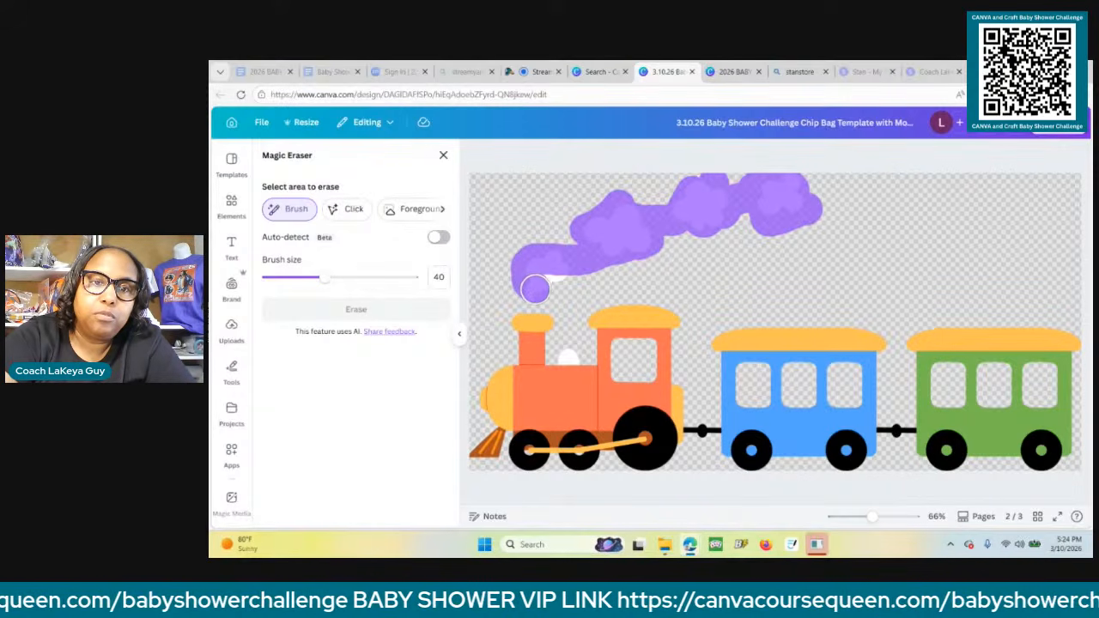
{"action": "left_click_drag", "start_coordinate": [578, 269], "coordinate": [579, 266]}
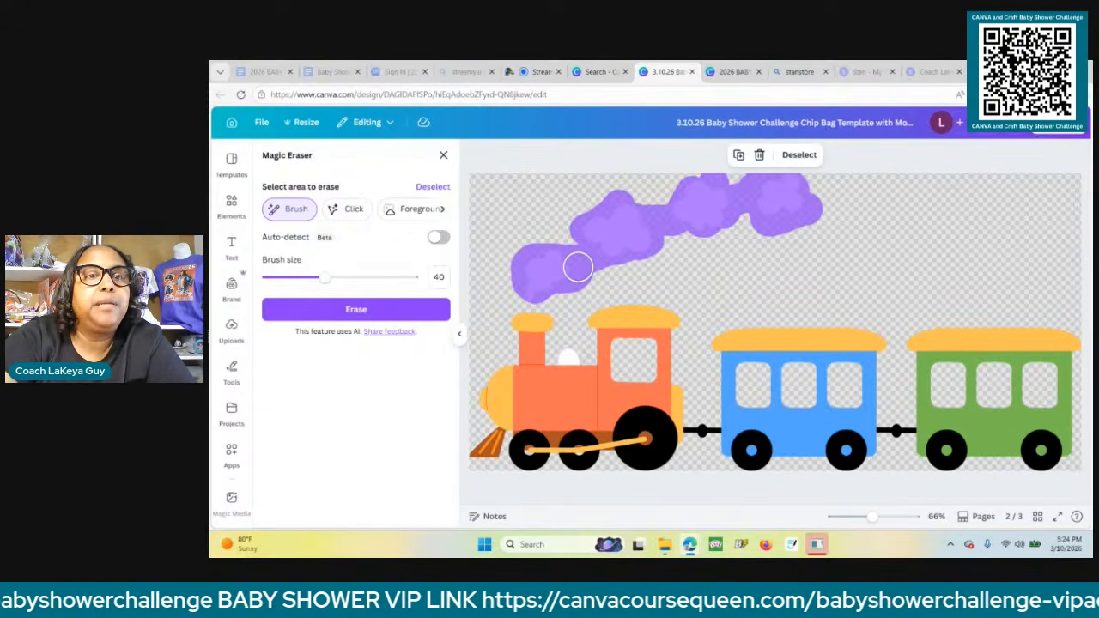
{"action": "left_click", "coordinate": [355, 311]}
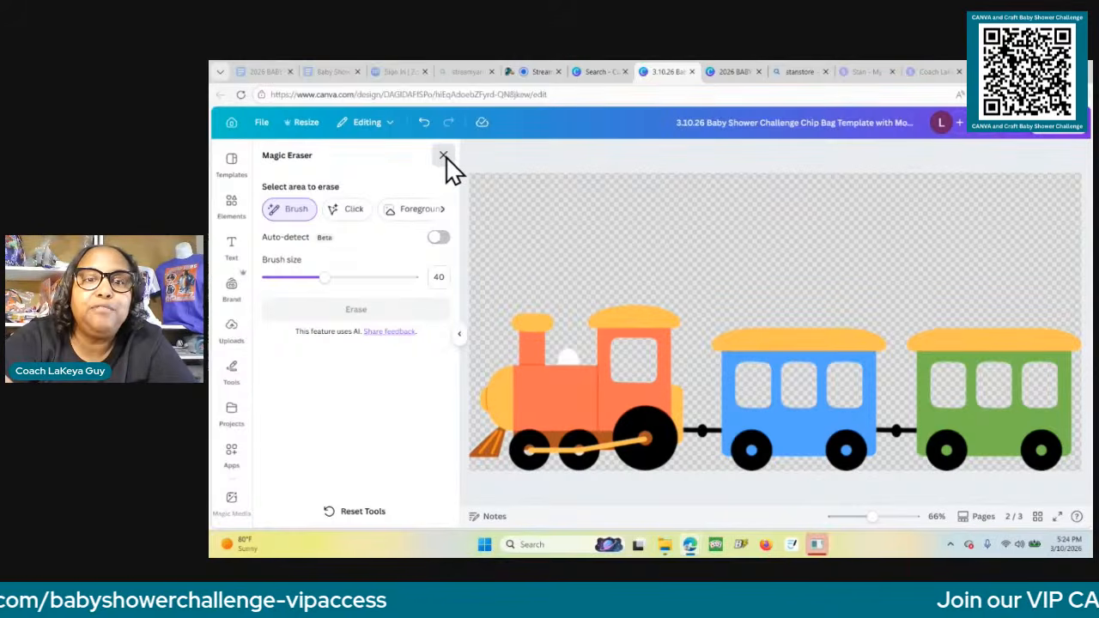
{"action": "left_click", "coordinate": [443, 156]}
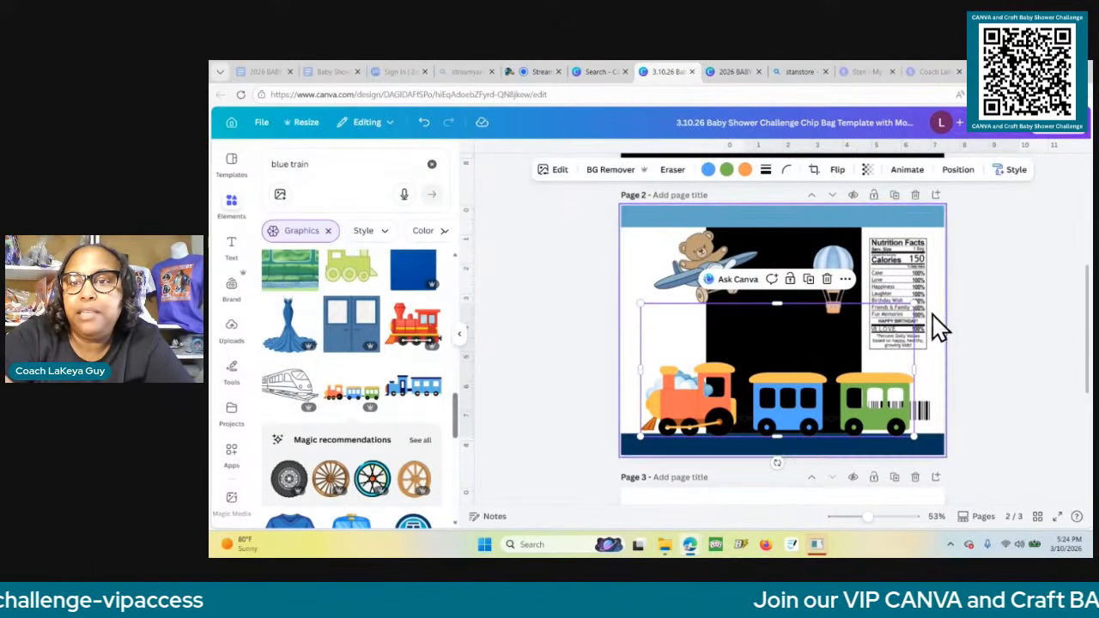
Shrink the train to fit the lower part of the black panel, and move the clouds onto the white area beside it.
{"action": "left_click_drag", "start_coordinate": [915, 303], "coordinate": [777, 369]}
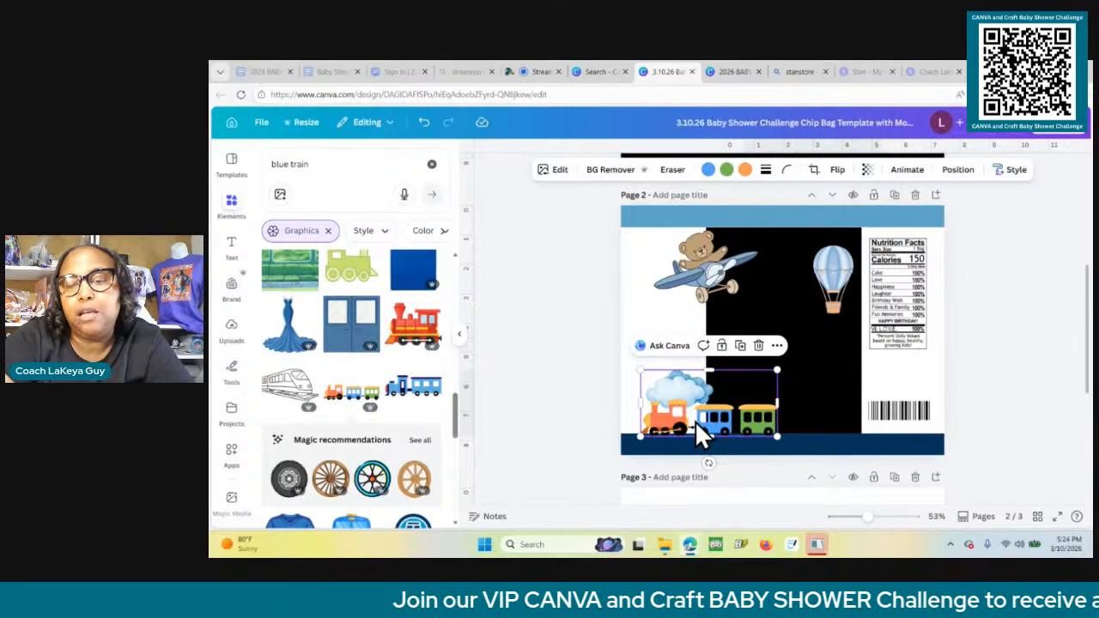
{"action": "left_click_drag", "start_coordinate": [695, 421], "coordinate": [770, 412]}
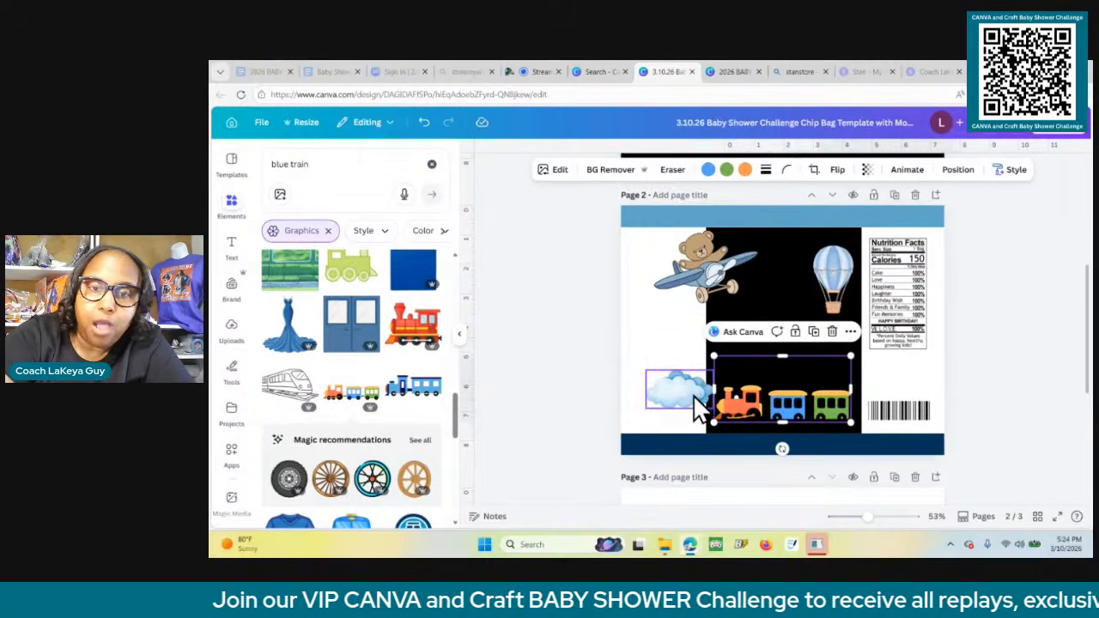
{"action": "left_click_drag", "start_coordinate": [697, 407], "coordinate": [687, 415]}
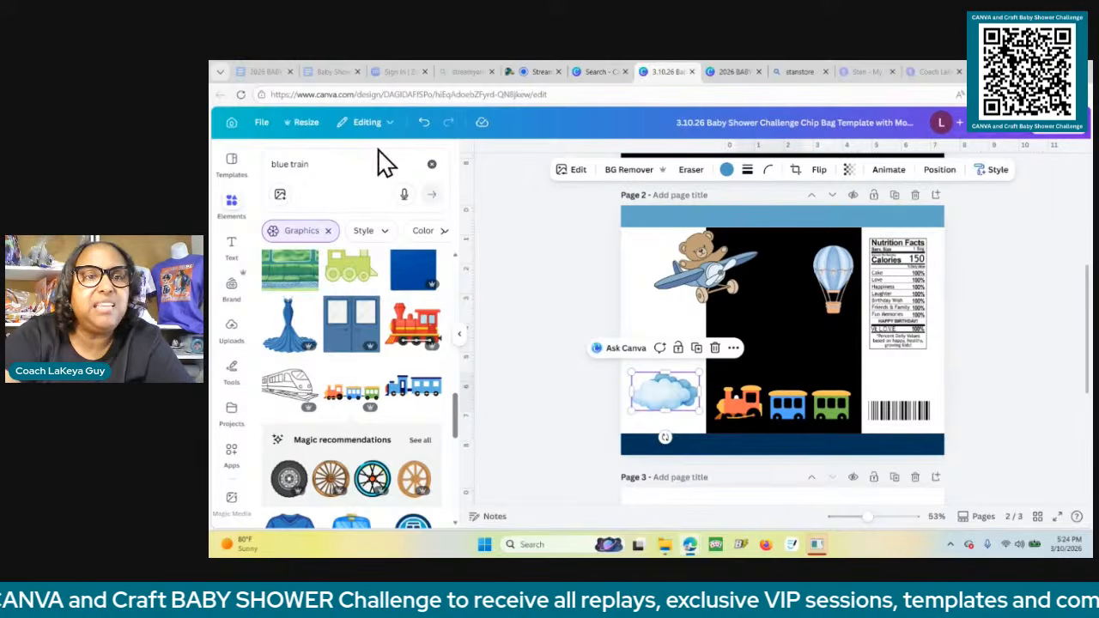
Search the graphics for "blue banner" and look through the results.
{"action": "left_click", "coordinate": [351, 163]}
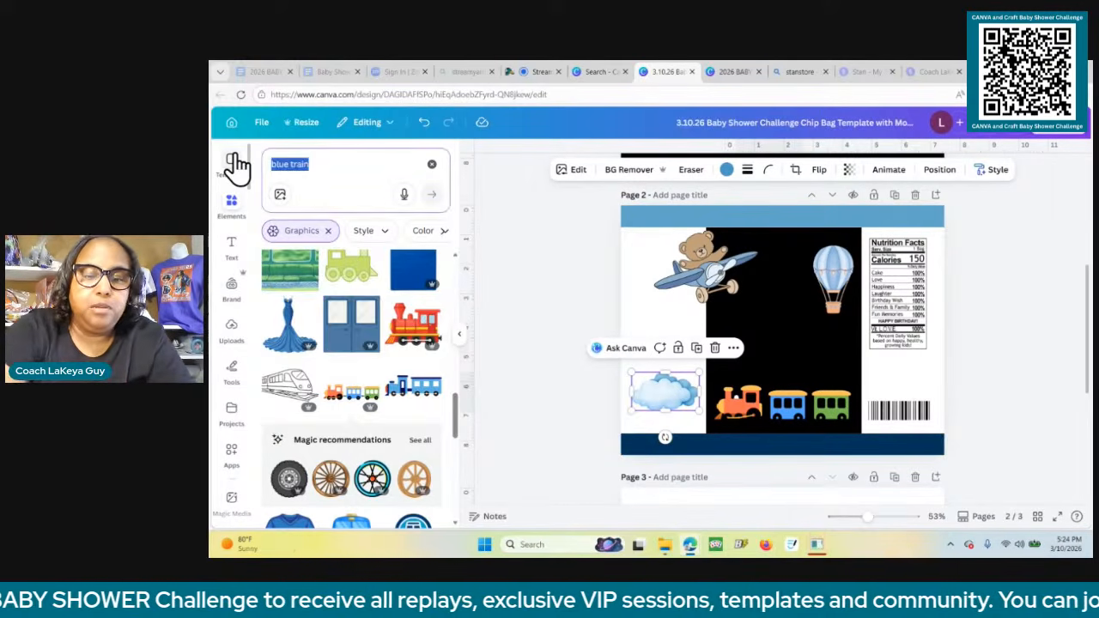
{"action": "type", "text": "blue ban"}
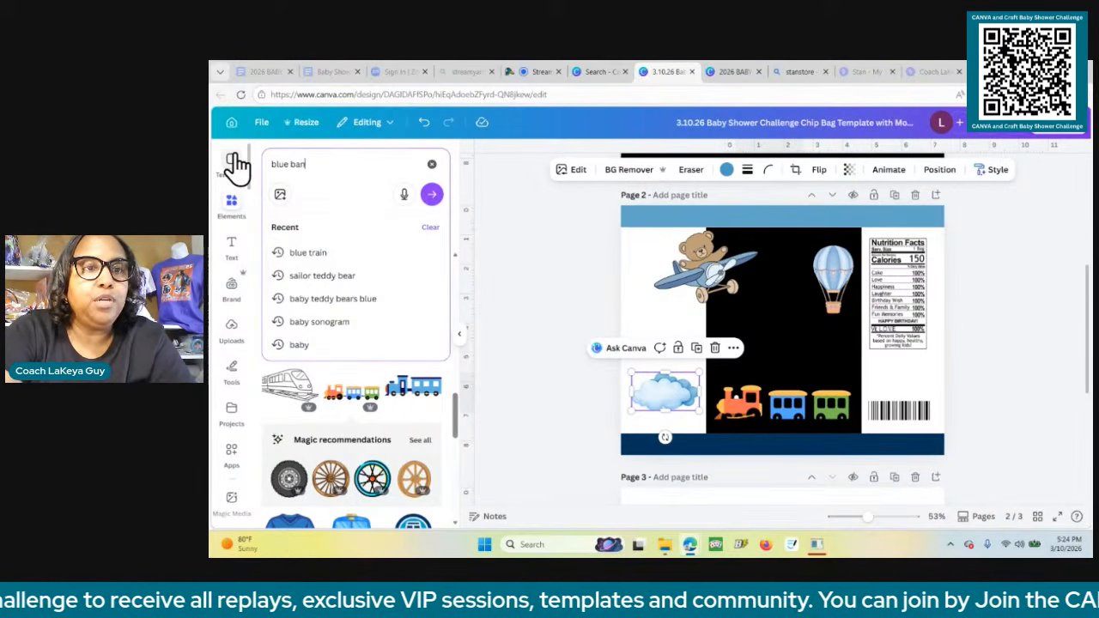
{"action": "type", "text": "ner"}
{"action": "key", "text": "Return"}
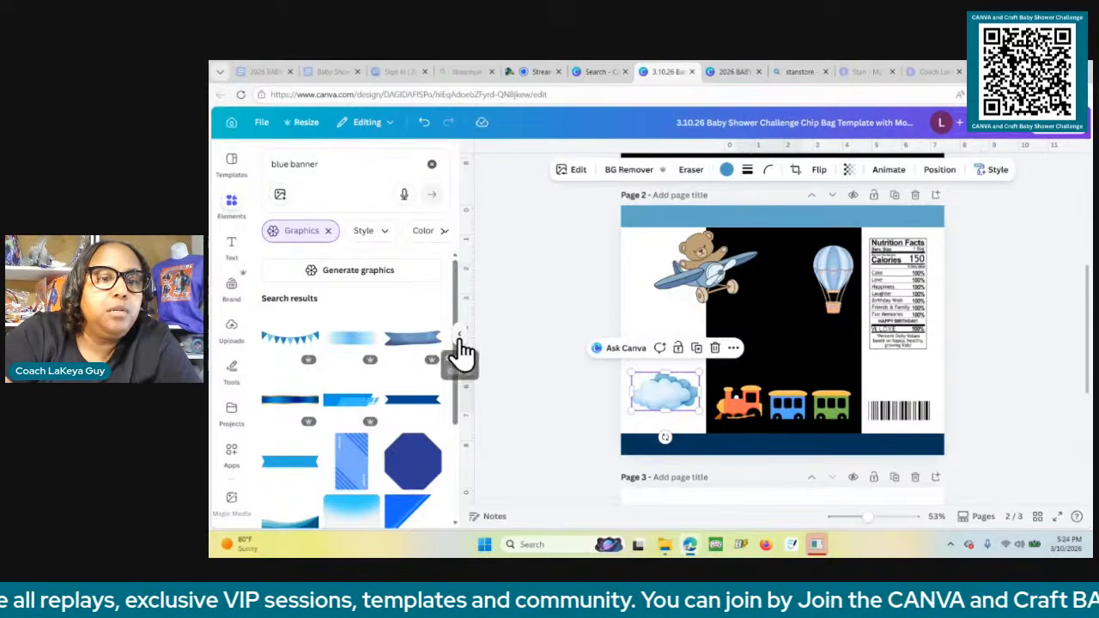
{"action": "left_click_drag", "start_coordinate": [453, 275], "coordinate": [478, 469]}
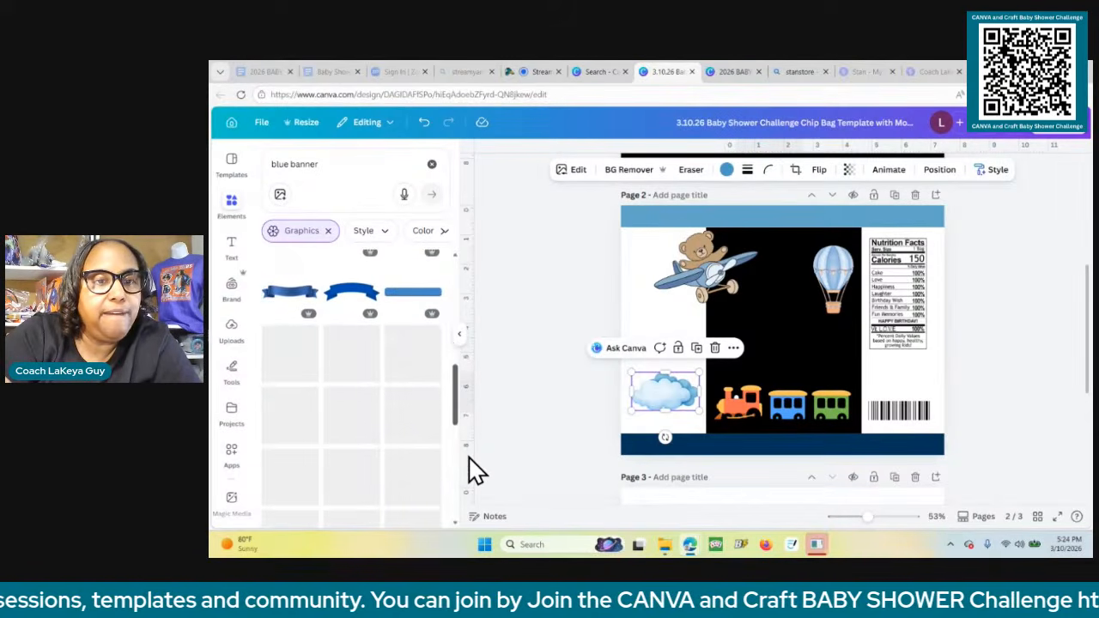
Search the graphics for "bunting banner".
{"action": "left_click", "coordinate": [329, 167]}
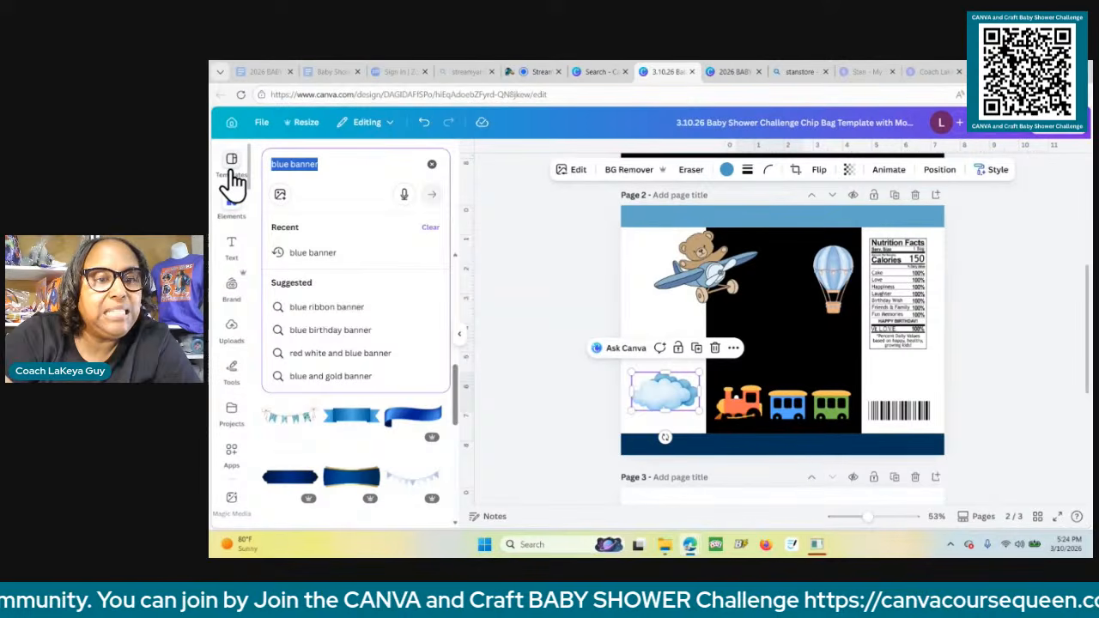
{"action": "type", "text": "buntin"}
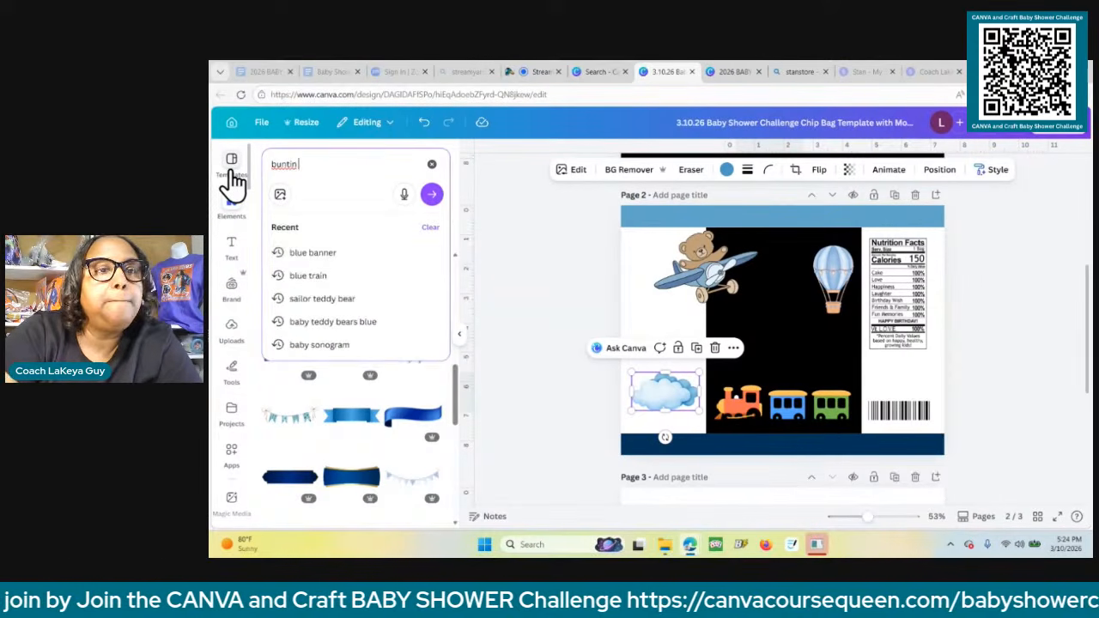
{"action": "type", "text": "g"}
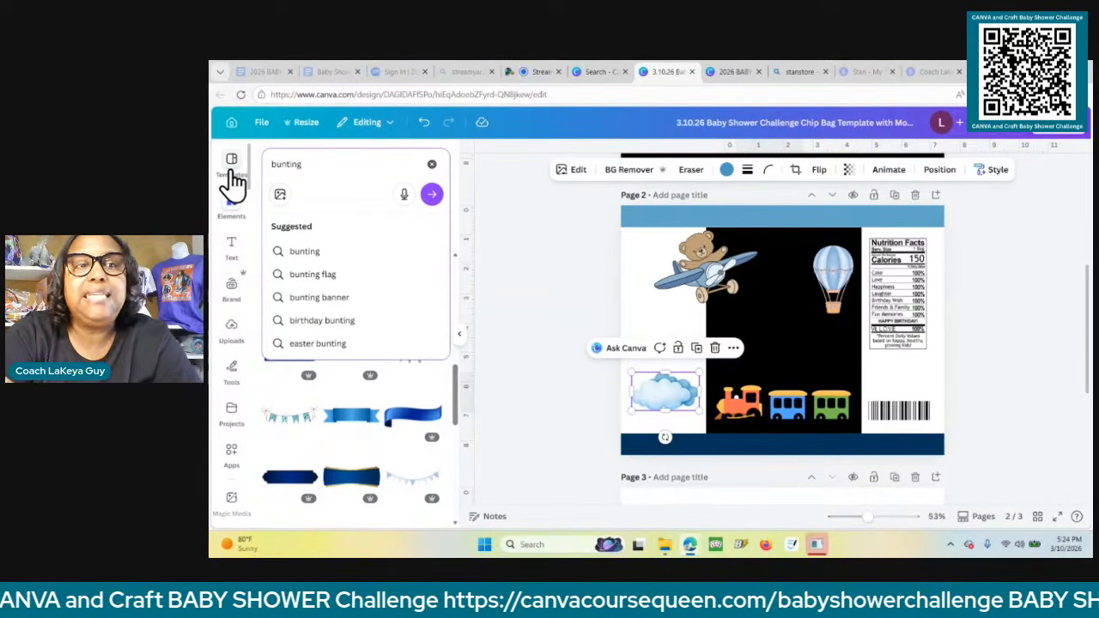
{"action": "type", "text": " banner"}
{"action": "key", "text": "Return"}
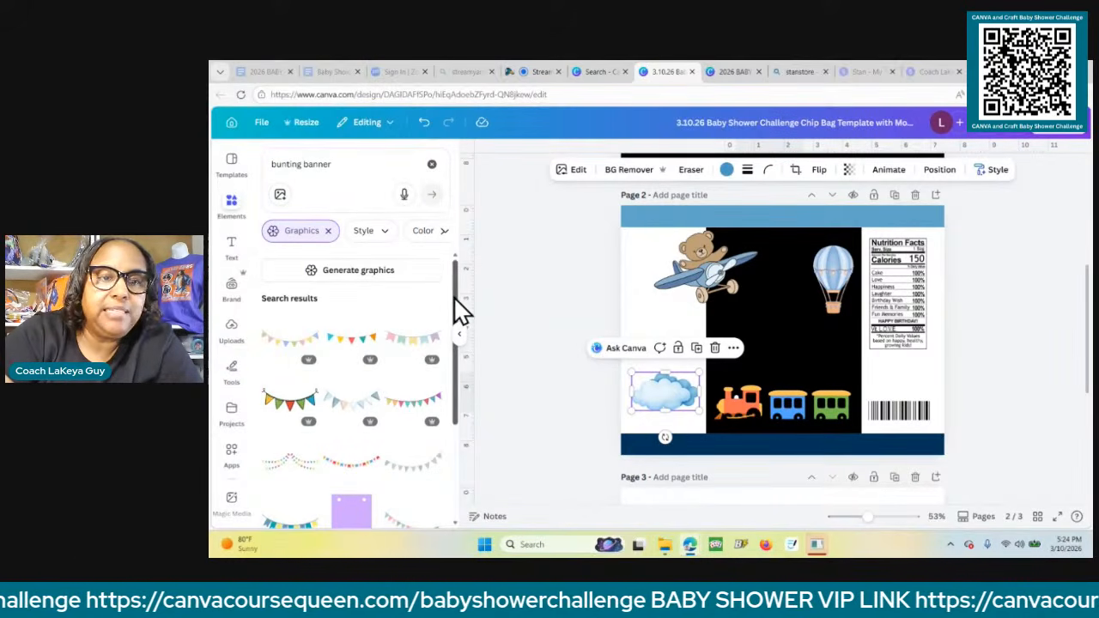
Add the gold bunting banner from the search results to page 2 and recolor it with the navy document color.
{"action": "left_click_drag", "start_coordinate": [454, 297], "coordinate": [466, 535]}
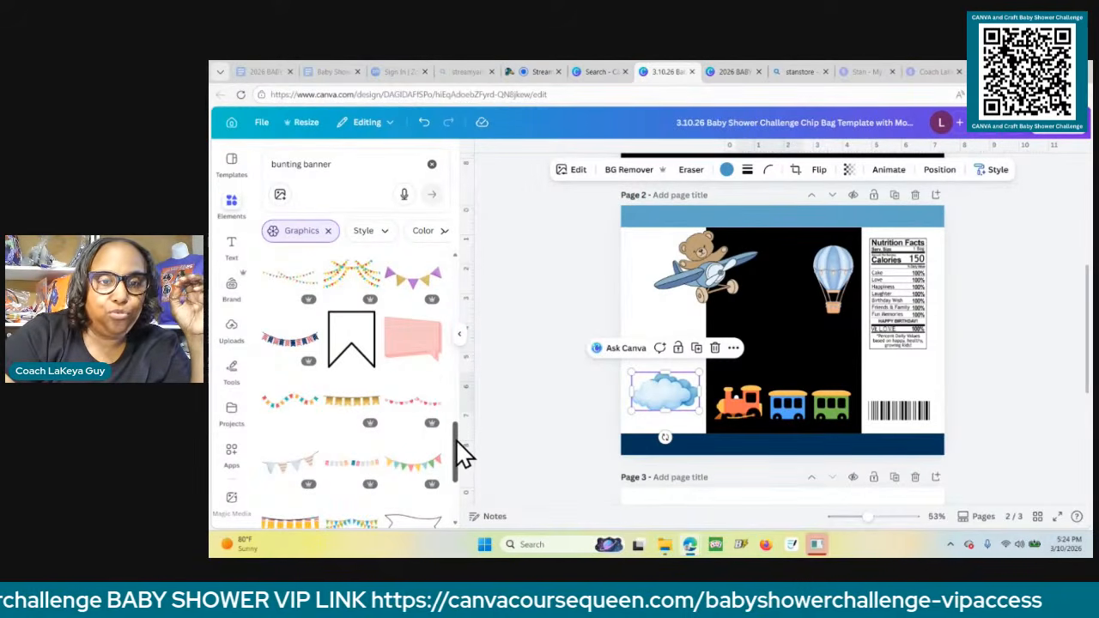
{"action": "left_click_drag", "start_coordinate": [456, 443], "coordinate": [466, 471]}
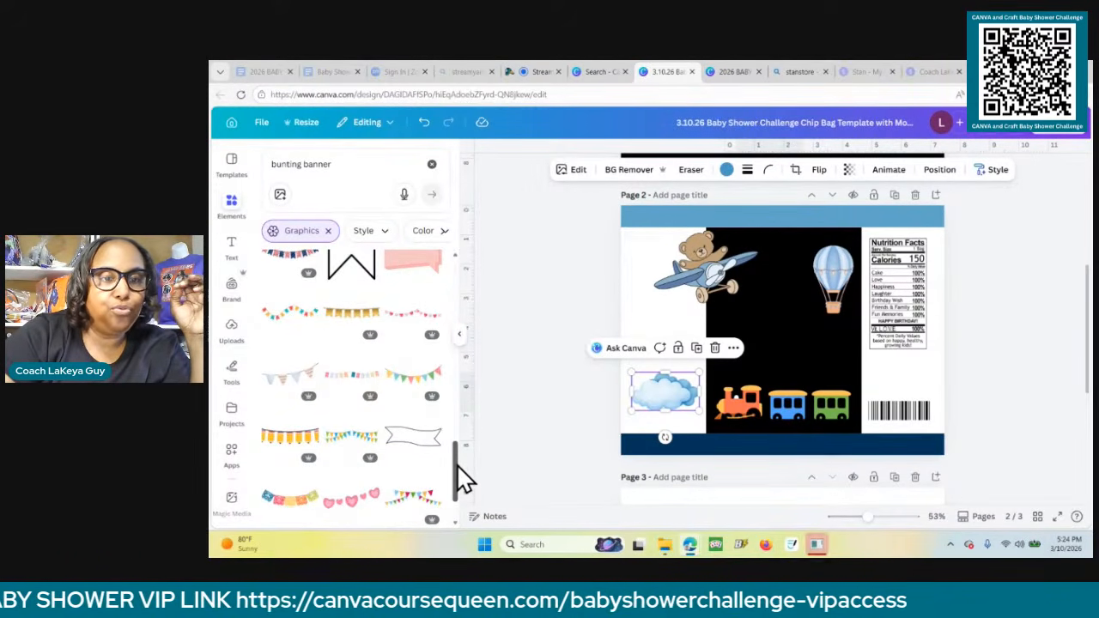
{"action": "left_click", "coordinate": [342, 318]}
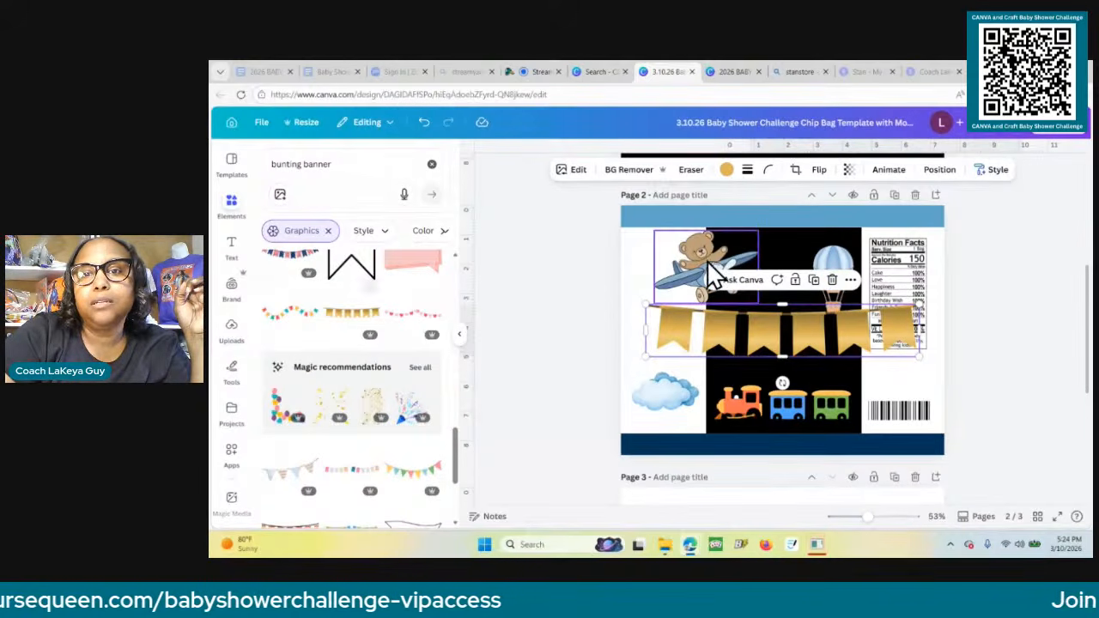
{"action": "left_click", "coordinate": [726, 169]}
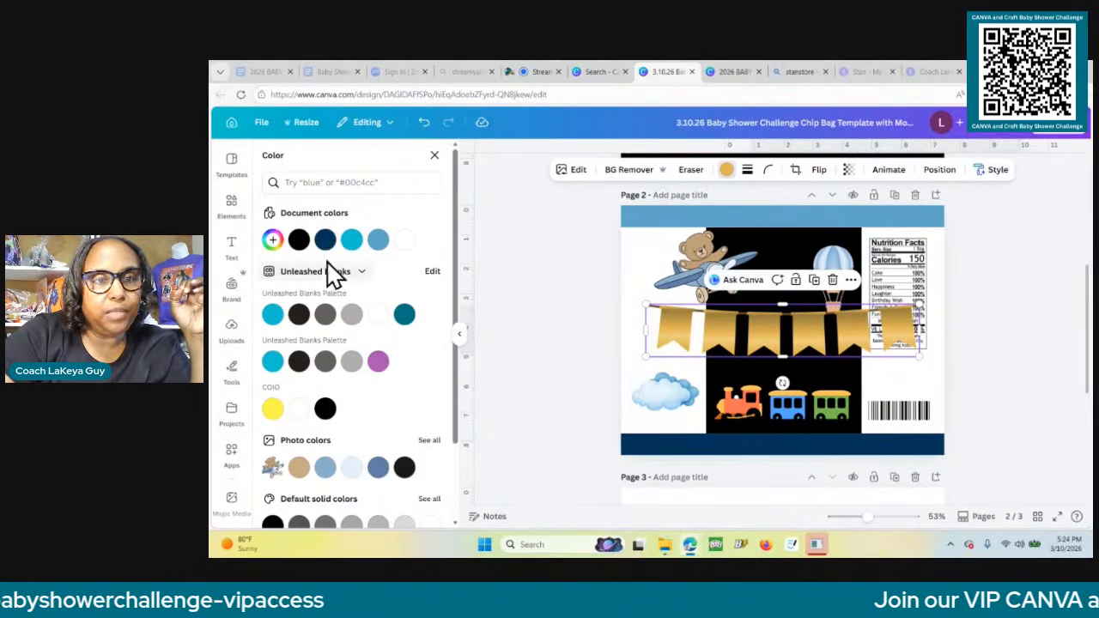
{"action": "left_click", "coordinate": [326, 240]}
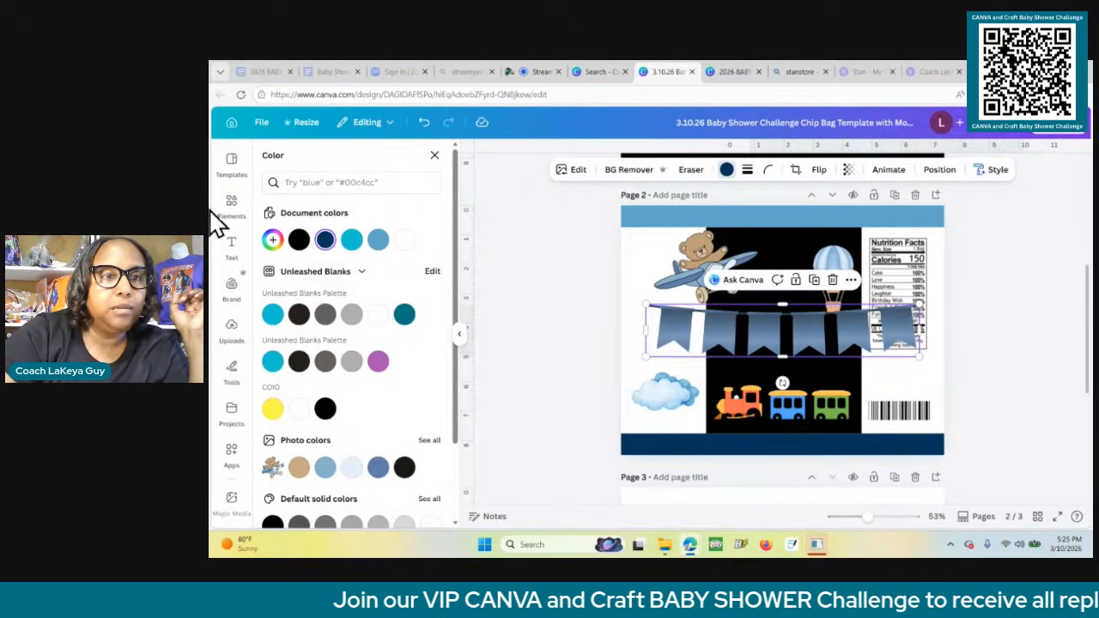
Look through the magic recommendations, the other bunting banner results and the gold bunting's details.
{"action": "left_click", "coordinate": [232, 214]}
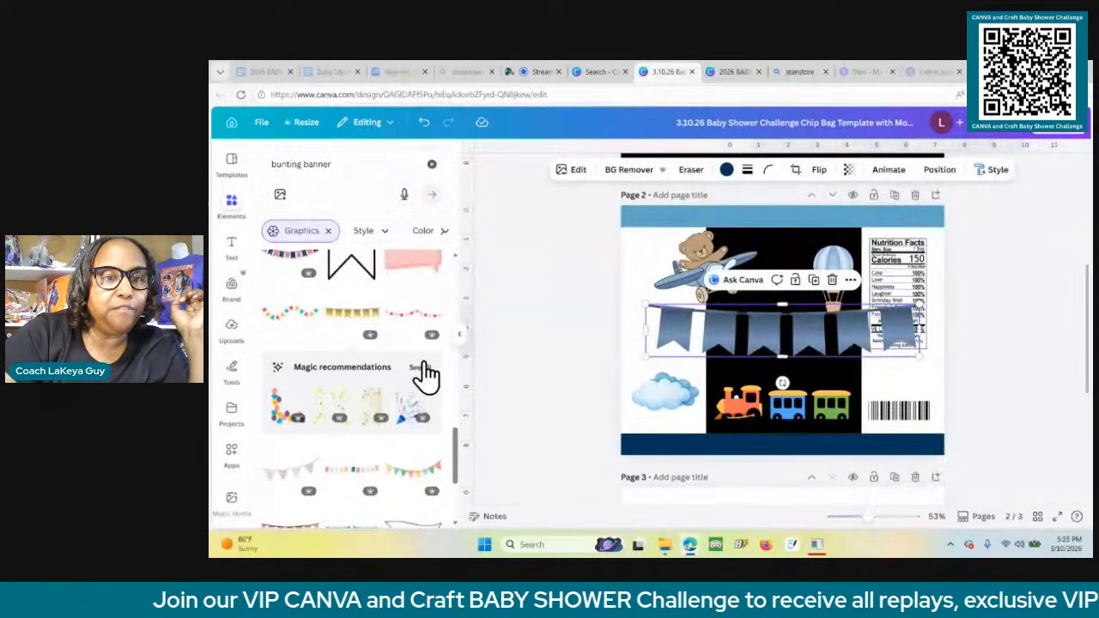
{"action": "left_click", "coordinate": [421, 368]}
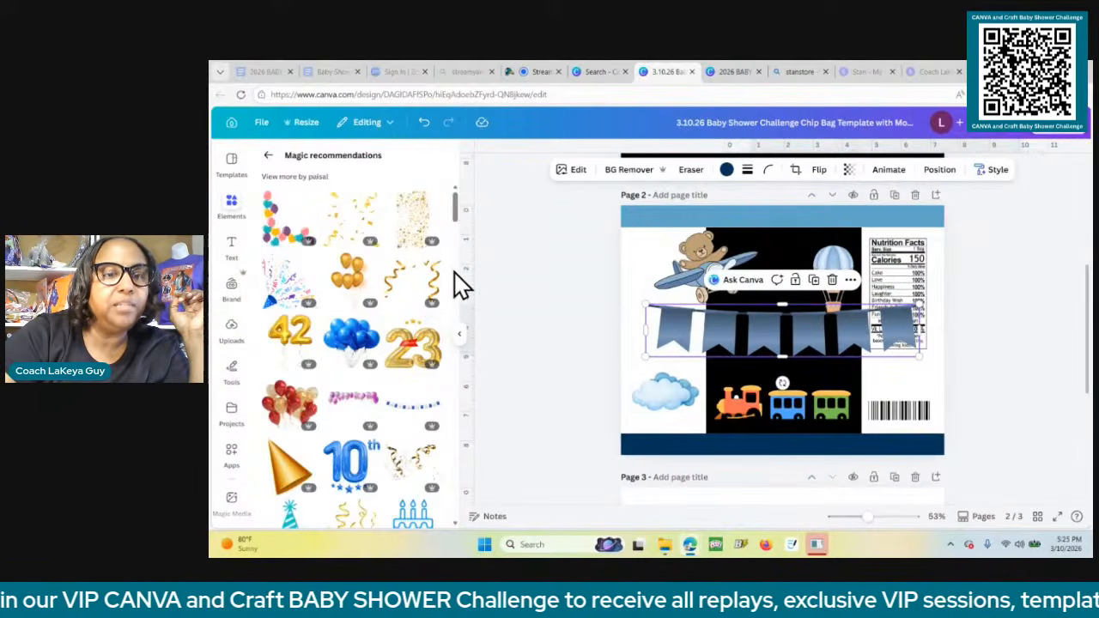
{"action": "left_click_drag", "start_coordinate": [455, 215], "coordinate": [464, 189]}
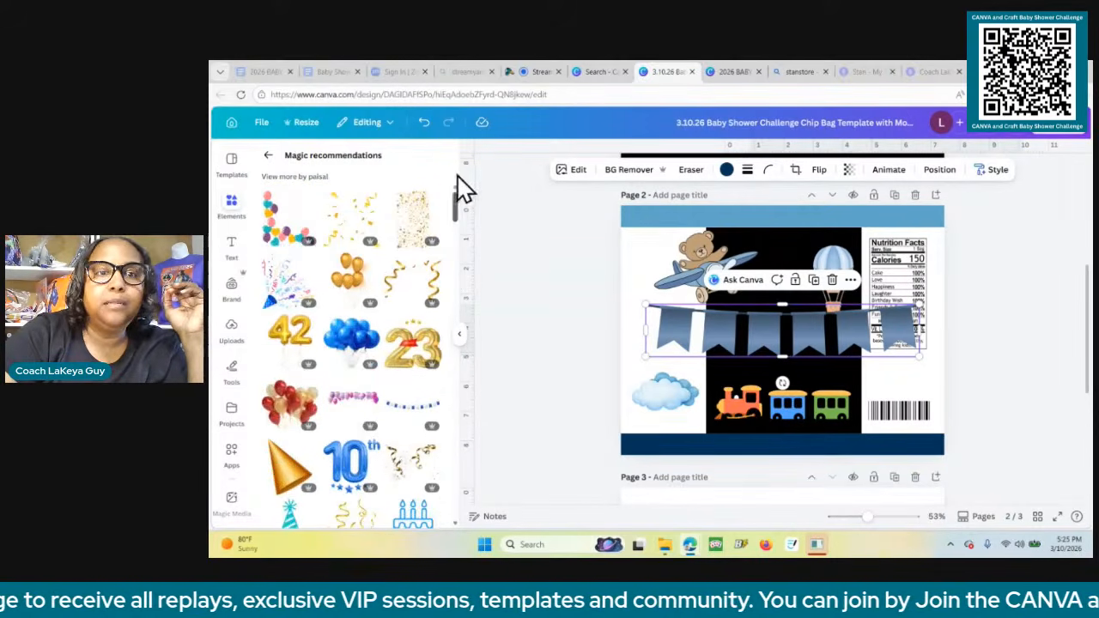
{"action": "left_click", "coordinate": [268, 158]}
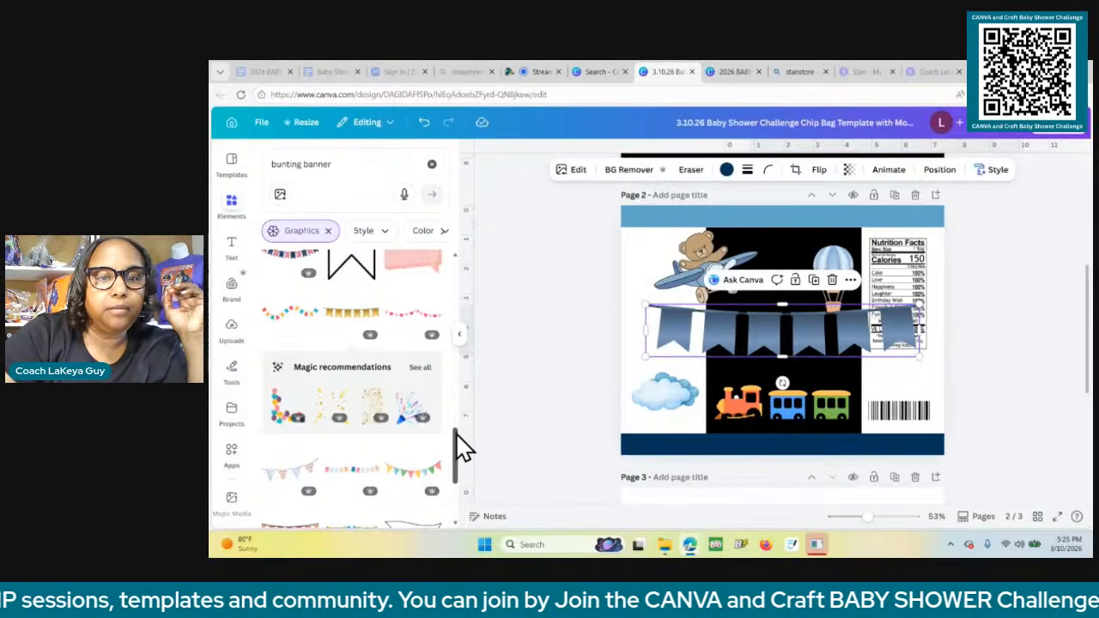
{"action": "scroll", "coordinate": [455, 441], "scroll_direction": "up", "scroll_amount": 4}
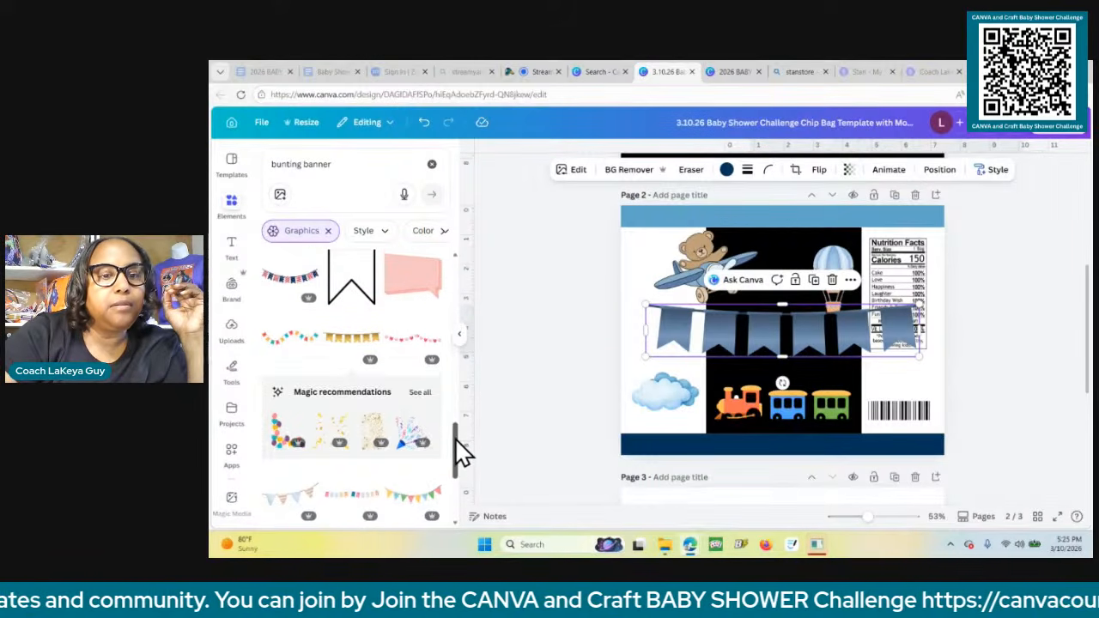
{"action": "left_click_drag", "start_coordinate": [456, 409], "coordinate": [456, 432]}
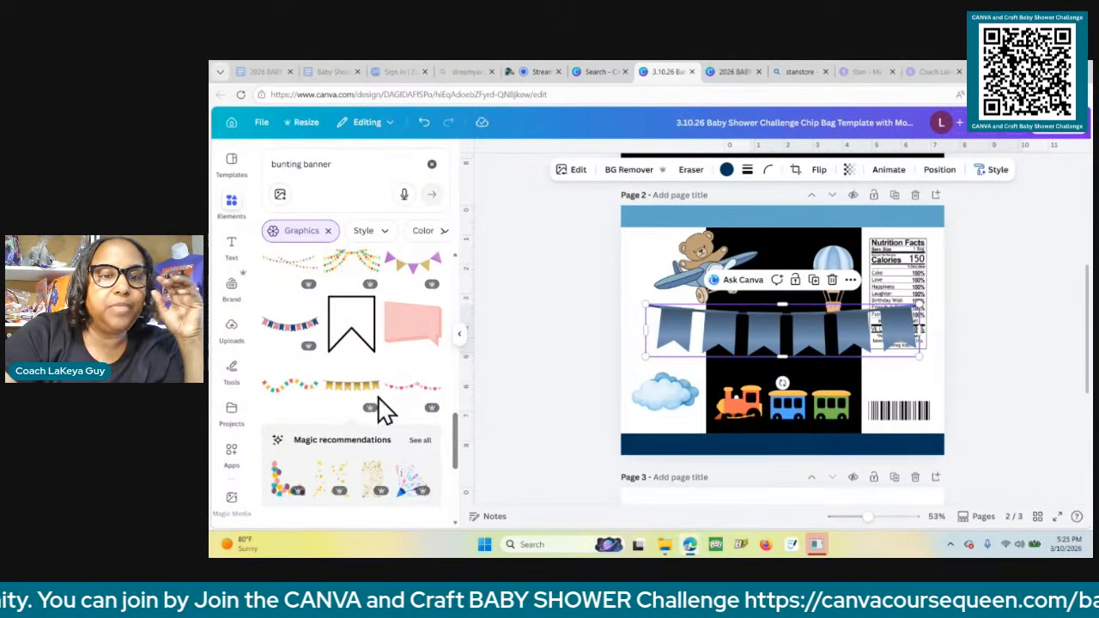
{"action": "left_click", "coordinate": [371, 369]}
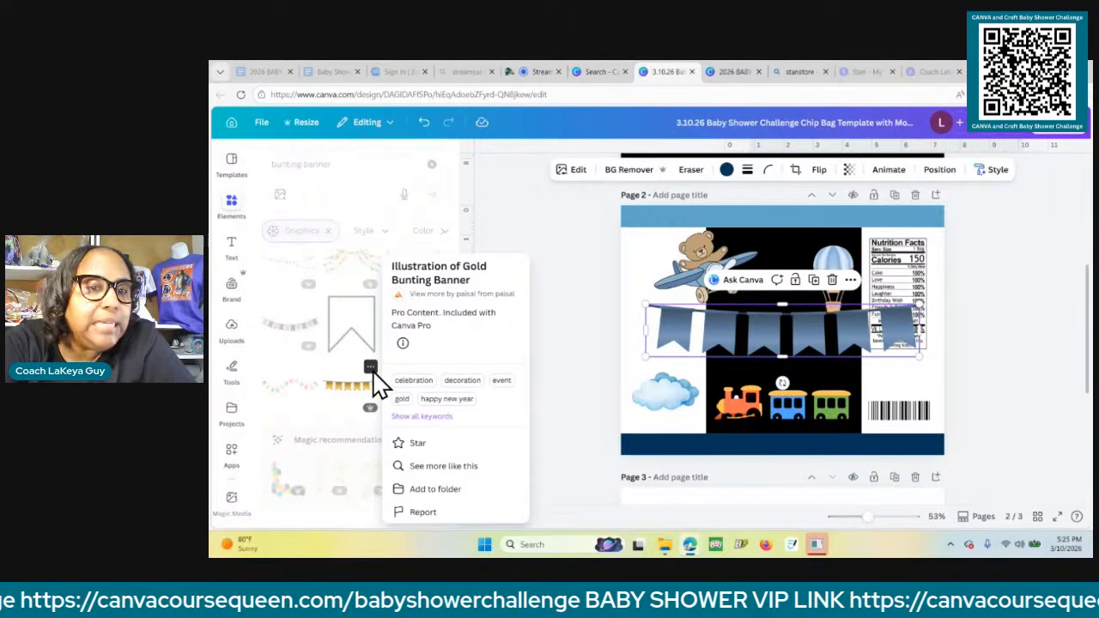
{"action": "left_click", "coordinate": [584, 397]}
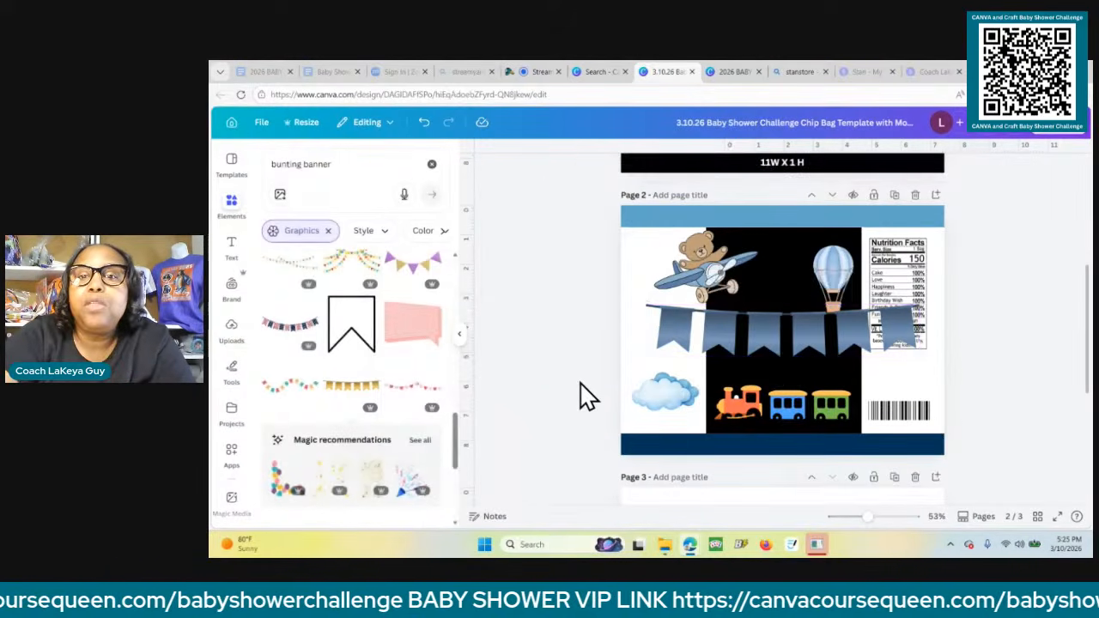
Shrink the navy bunting to fit across the top of the black panel, and lower the balloon and bear airplane beneath it.
{"action": "left_click", "coordinate": [766, 350]}
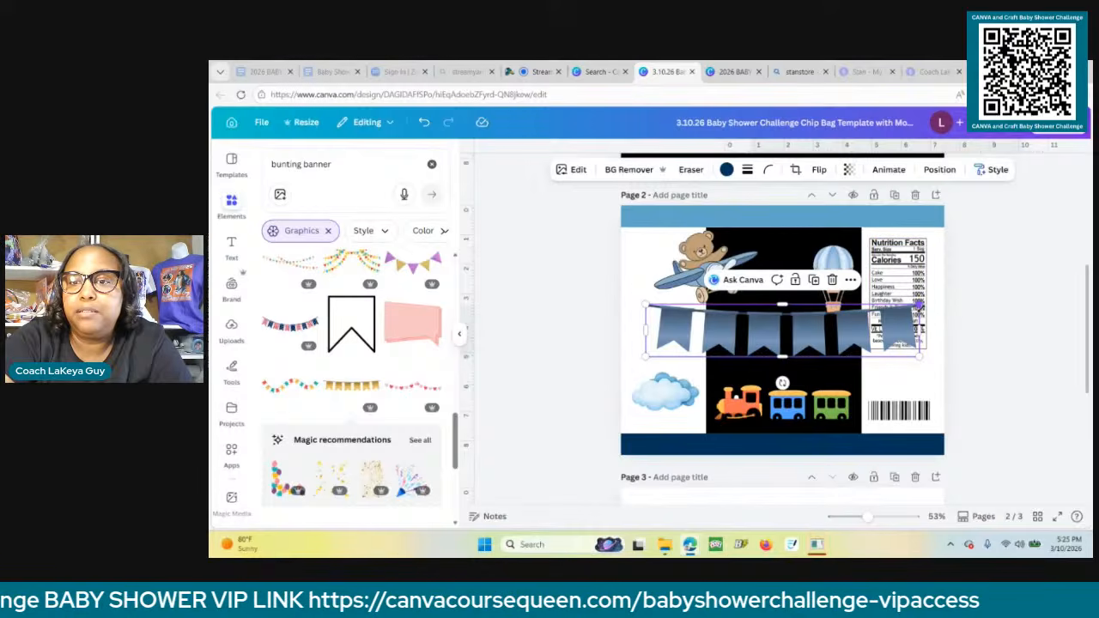
{"action": "left_click_drag", "start_coordinate": [920, 304], "coordinate": [823, 246]}
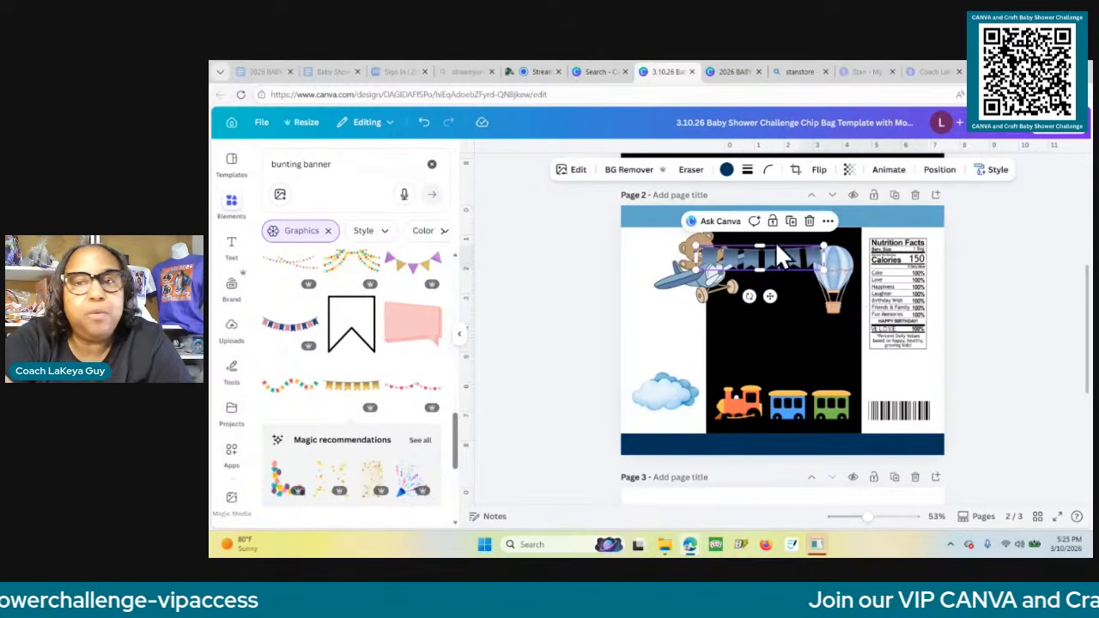
{"action": "left_click", "coordinate": [842, 292]}
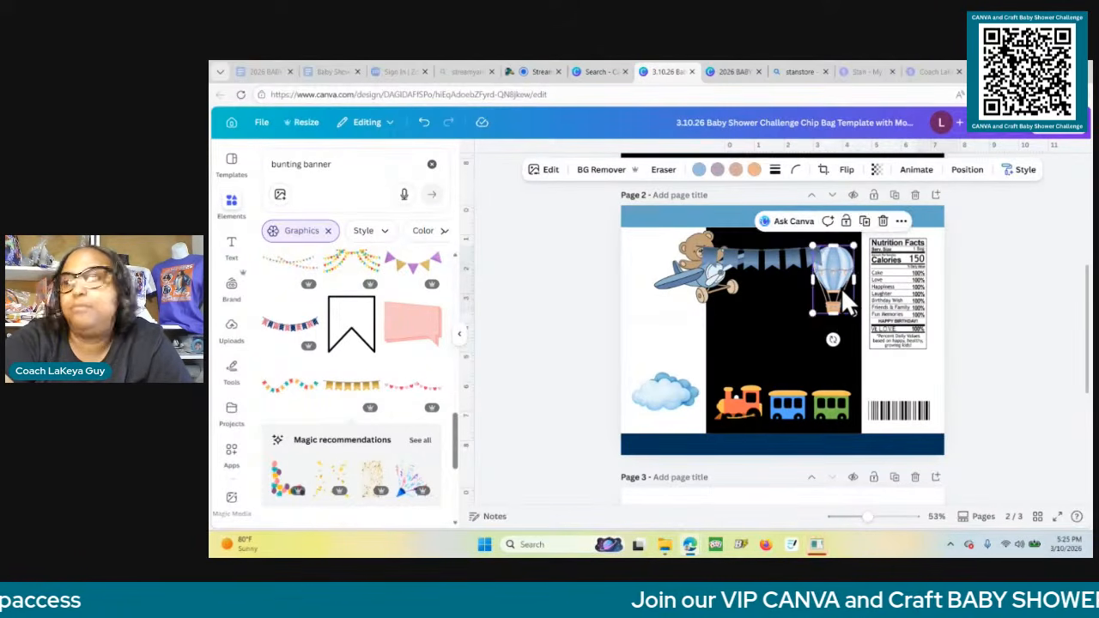
{"action": "left_click_drag", "start_coordinate": [841, 286], "coordinate": [843, 308]}
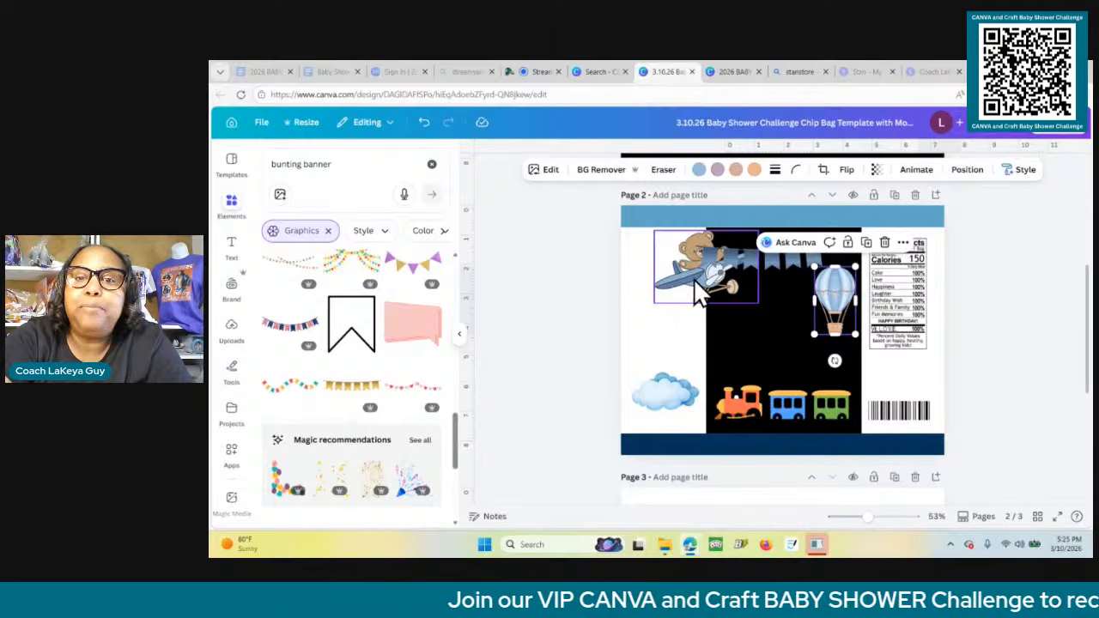
{"action": "left_click_drag", "start_coordinate": [694, 280], "coordinate": [702, 320]}
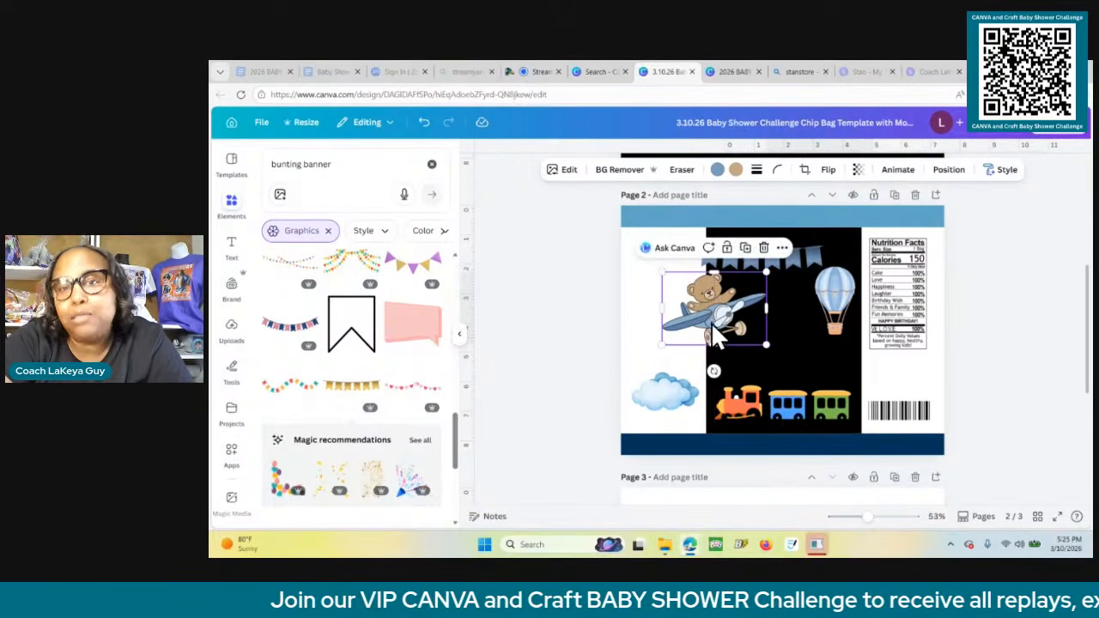
{"action": "left_click_drag", "start_coordinate": [802, 261], "coordinate": [823, 244]}
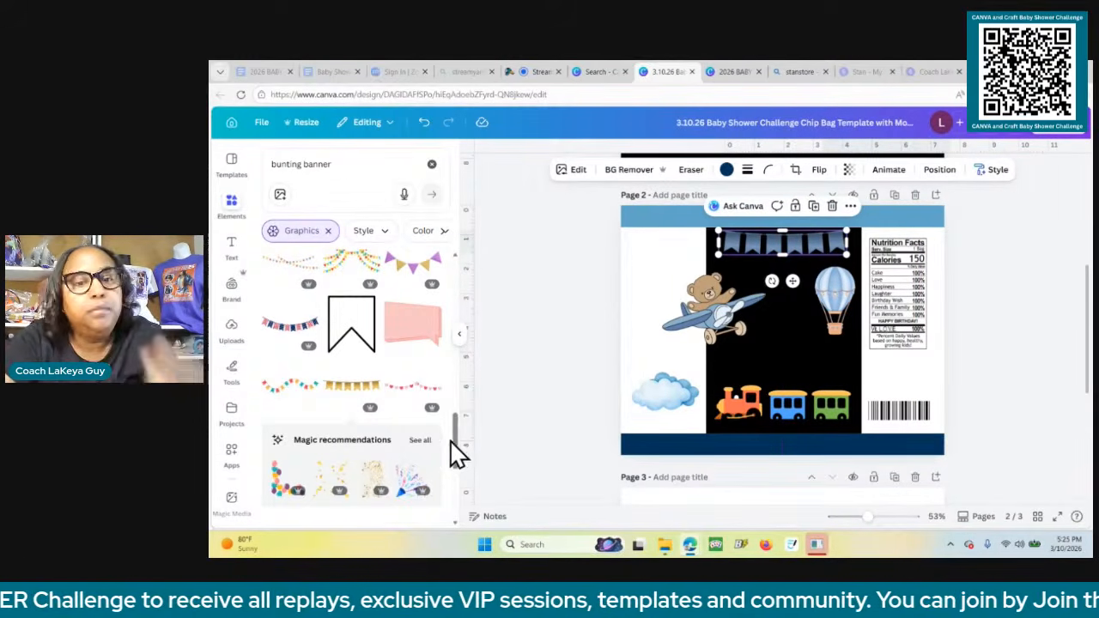
Try the red and beige bunting banner with bows from the results, and delete it from the page.
{"action": "left_click_drag", "start_coordinate": [461, 453], "coordinate": [461, 371]}
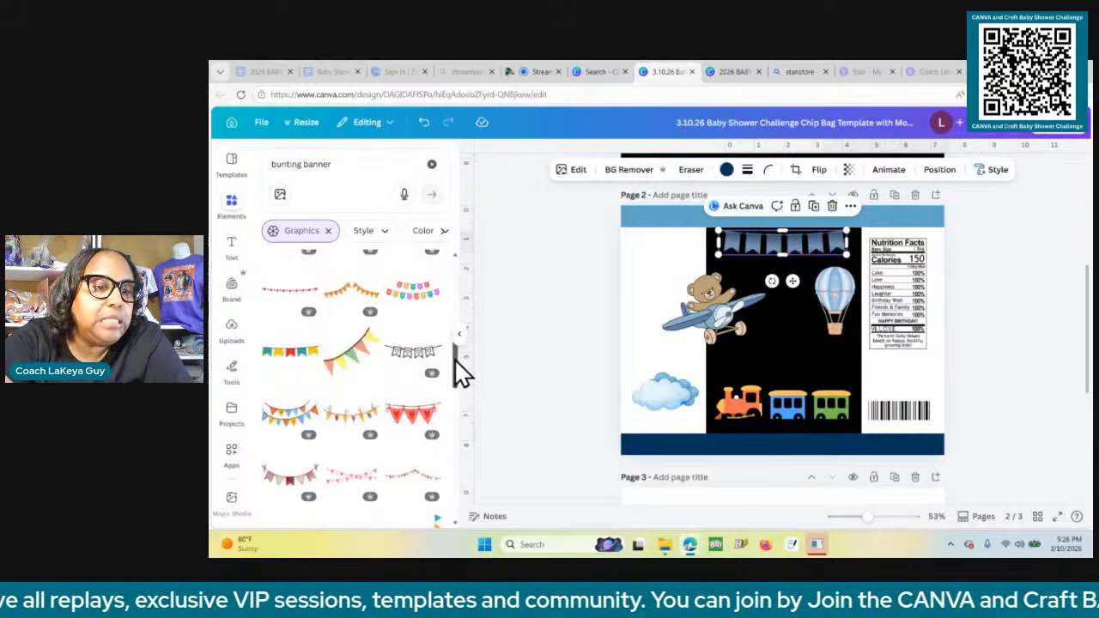
{"action": "left_click", "coordinate": [279, 494]}
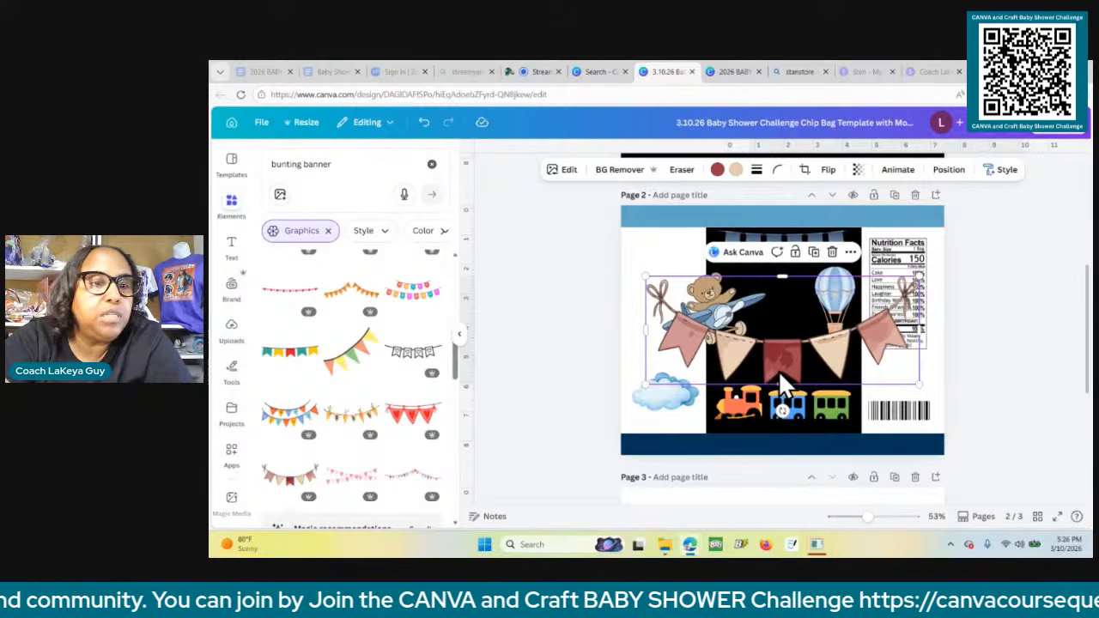
{"action": "key", "text": "Delete"}
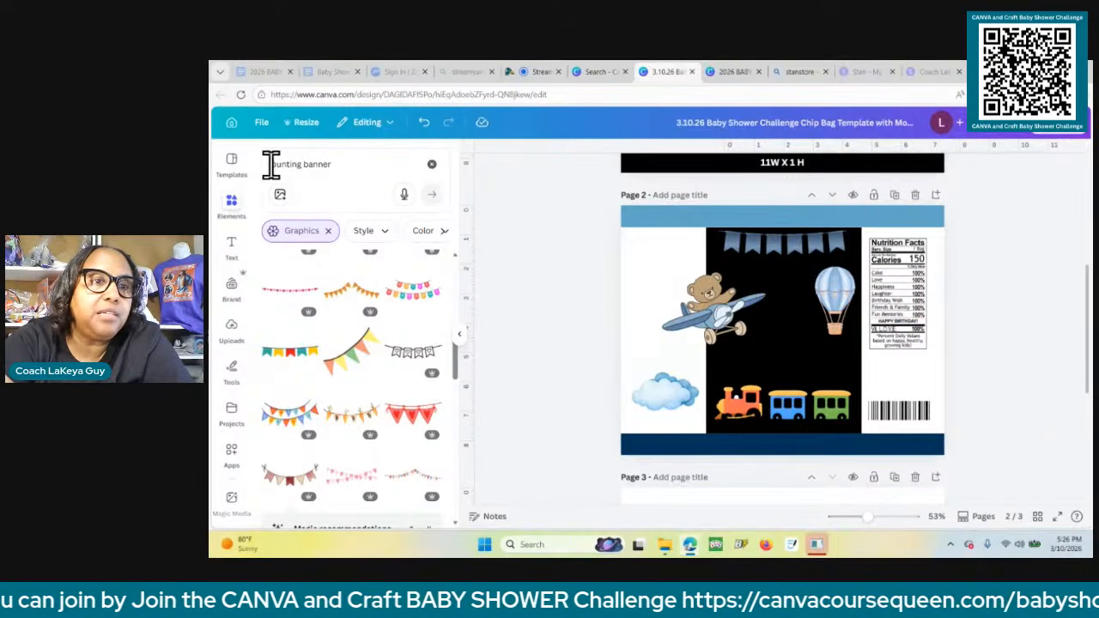
Search the graphics for "striped bunting banner" and add the Blue and White Striped Bunting Banner to page 2.
{"action": "left_click", "coordinate": [272, 165]}
{"action": "type", "text": "striped"}
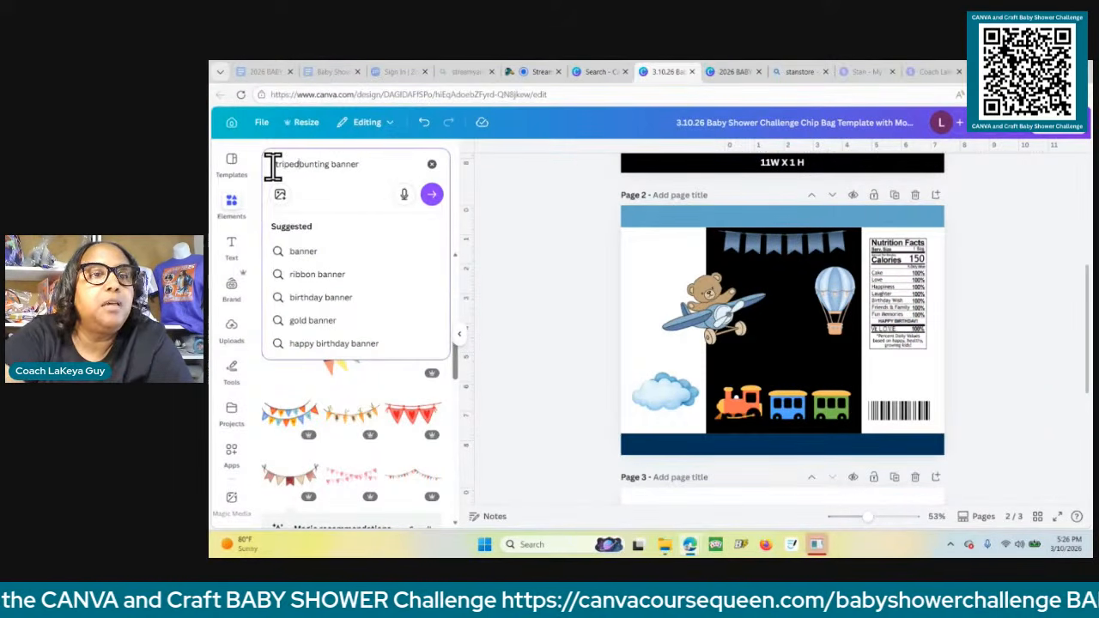
{"action": "key", "text": "Return"}
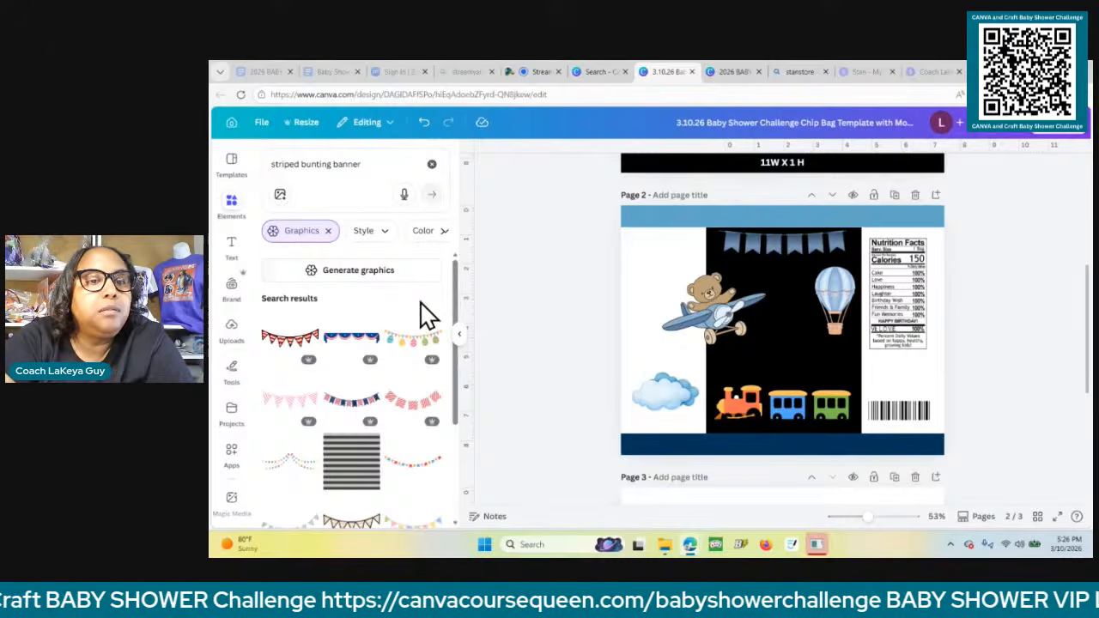
{"action": "left_click_drag", "start_coordinate": [456, 292], "coordinate": [455, 346]}
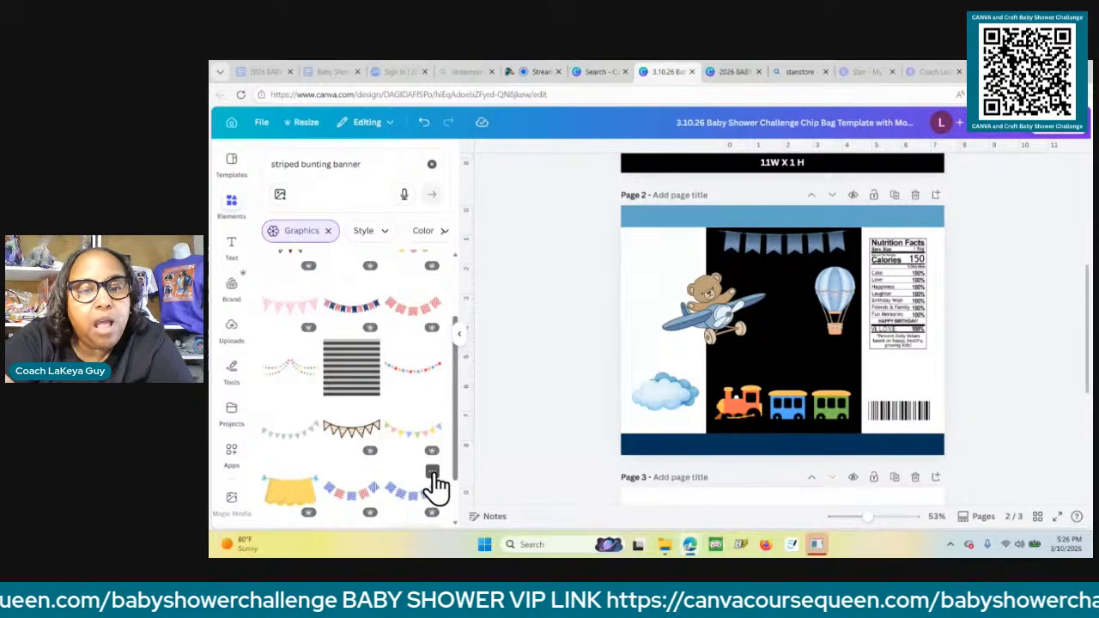
{"action": "left_click", "coordinate": [432, 472]}
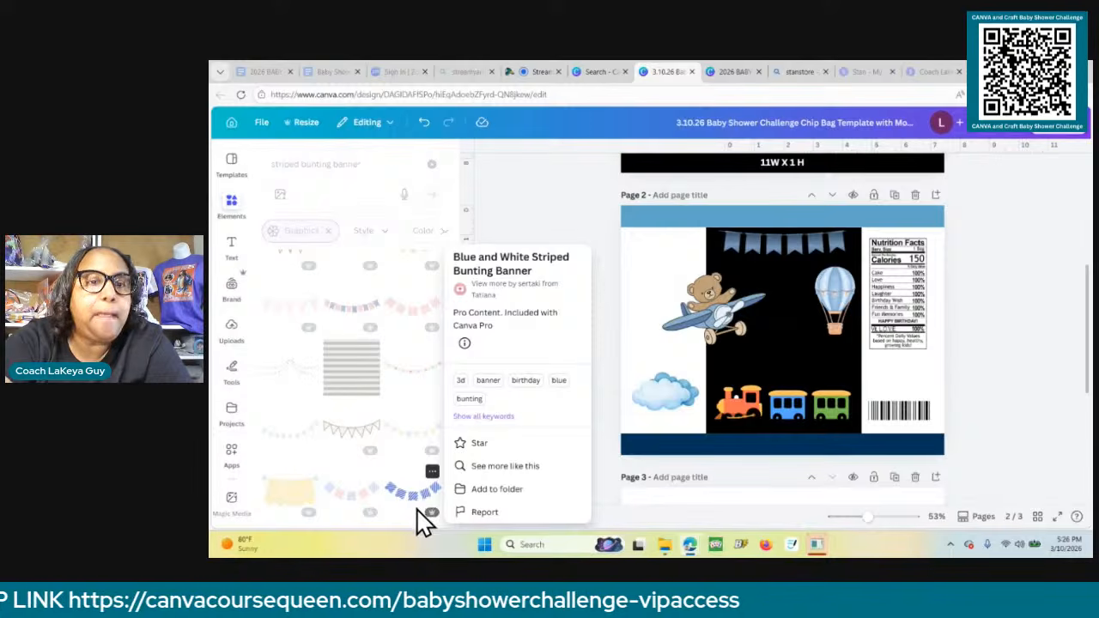
{"action": "left_click", "coordinate": [416, 508]}
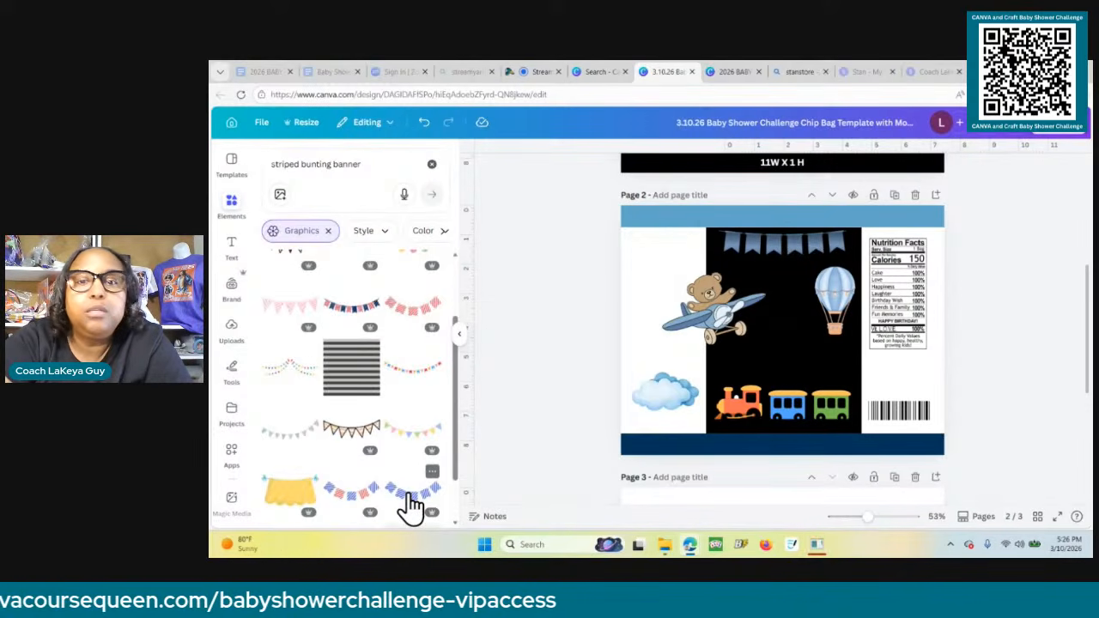
{"action": "left_click", "coordinate": [412, 508]}
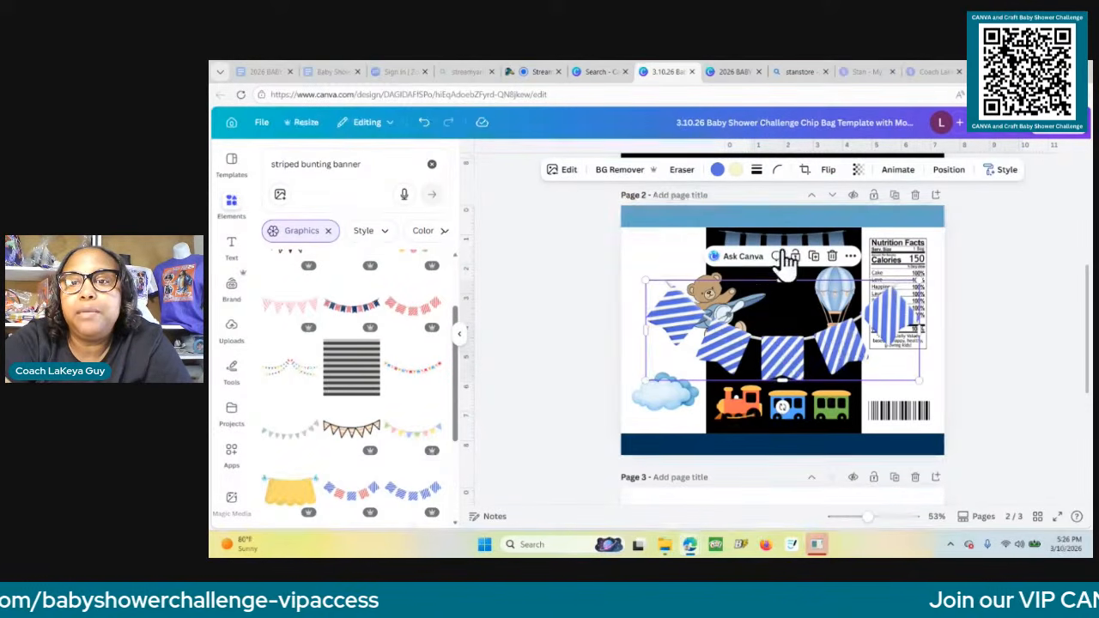
Delete the navy bunting and shrink the striped bunting to fit across the top of the black panel in its place.
{"action": "left_click", "coordinate": [828, 243]}
{"action": "key", "text": "Delete"}
{"action": "left_click", "coordinate": [812, 326]}
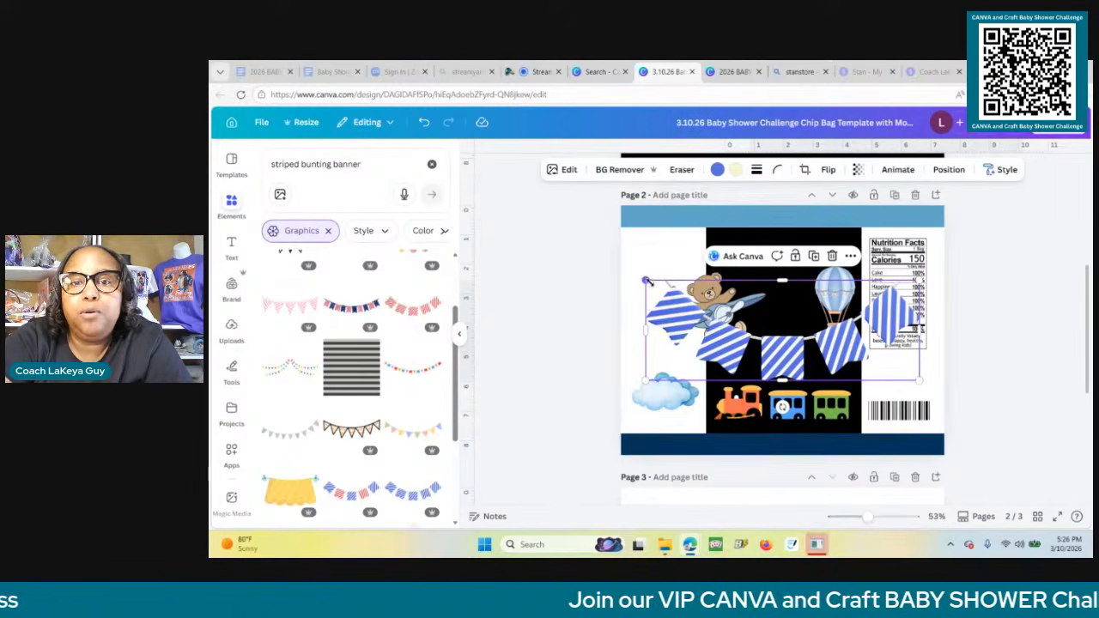
{"action": "left_click_drag", "start_coordinate": [646, 281], "coordinate": [705, 296]}
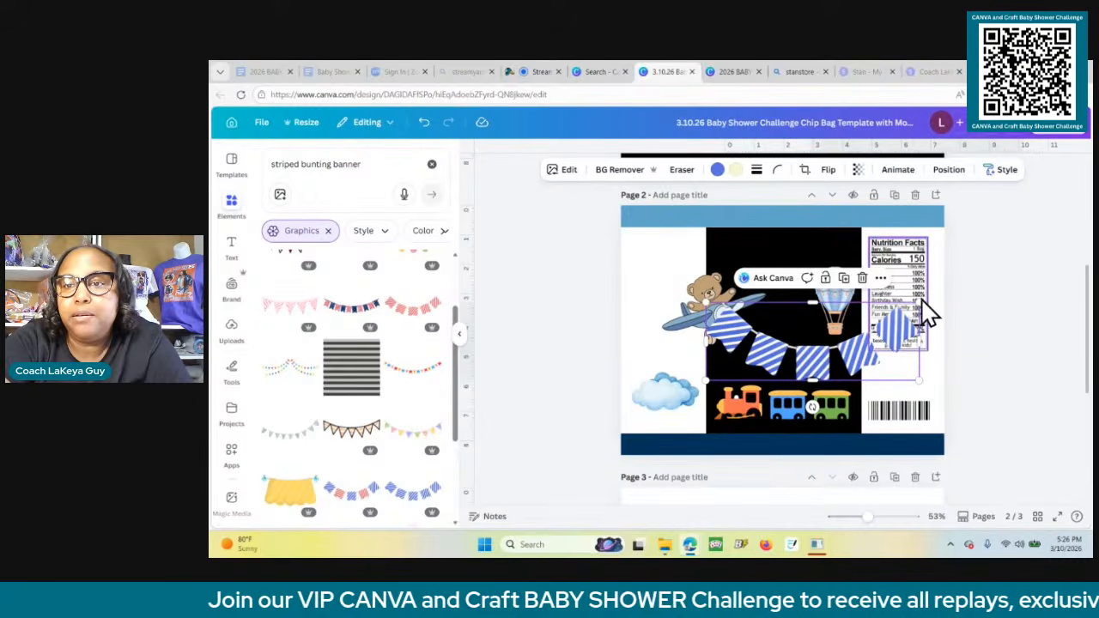
{"action": "left_click_drag", "start_coordinate": [919, 302], "coordinate": [834, 333]}
{"action": "left_click_drag", "start_coordinate": [789, 365], "coordinate": [784, 251]}
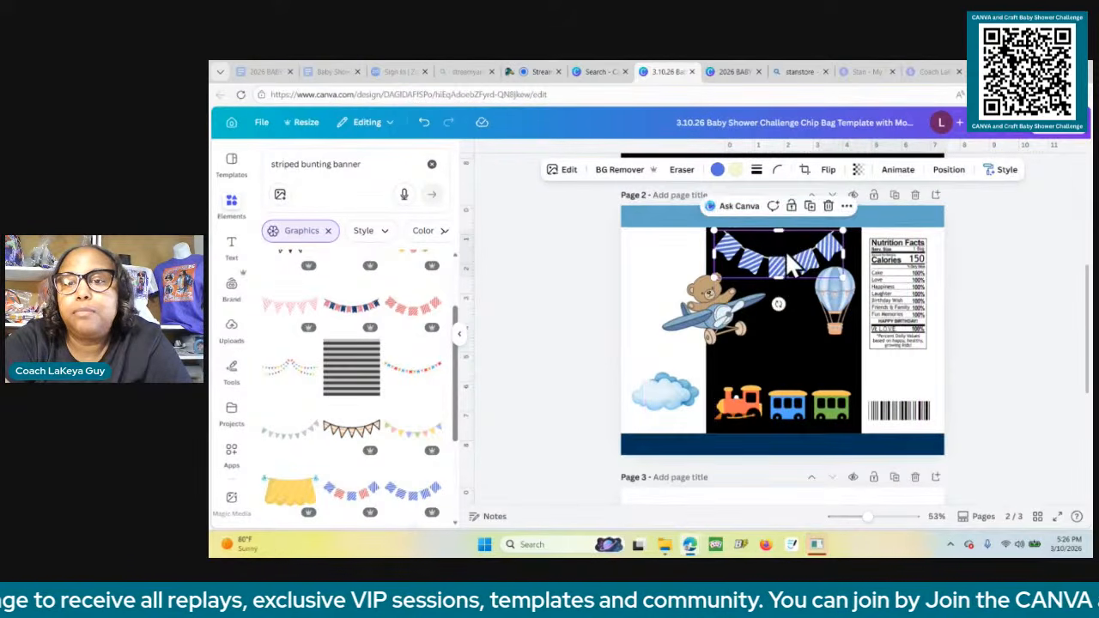
Recolor the bunting's blue stripes to the light blue document color used for the band above the black panel.
{"action": "left_click", "coordinate": [718, 172]}
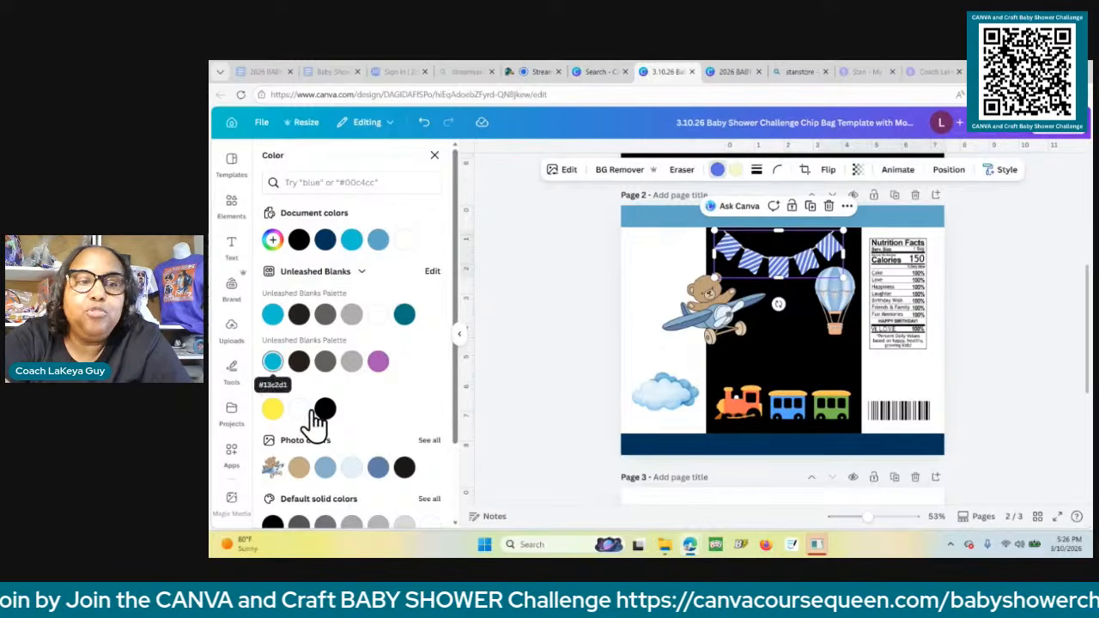
{"action": "left_click_drag", "start_coordinate": [458, 408], "coordinate": [468, 471]}
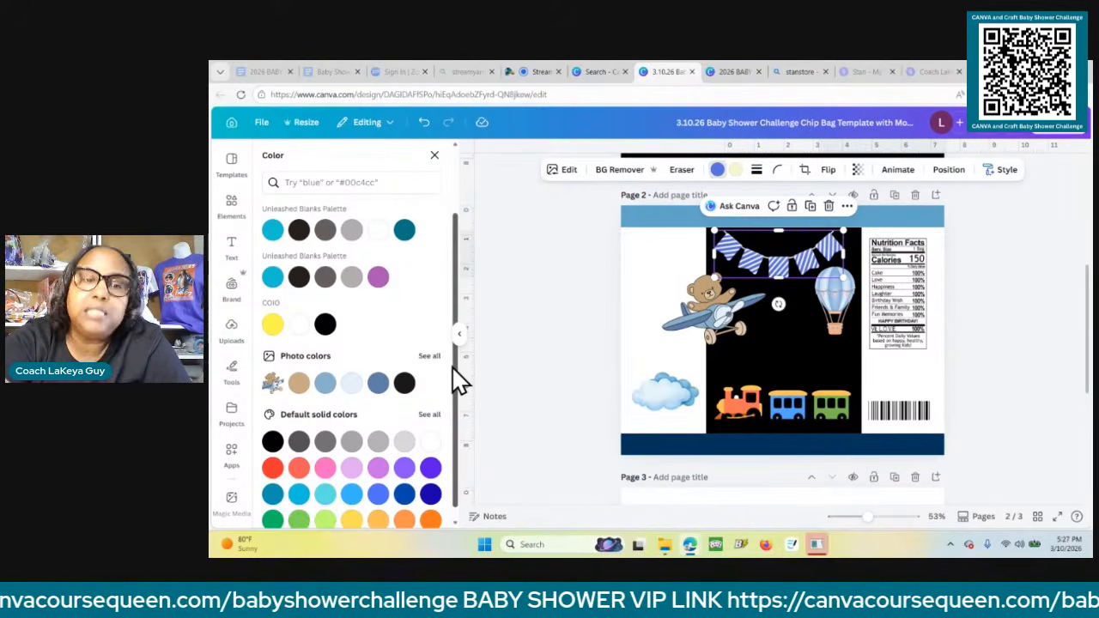
{"action": "scroll", "coordinate": [451, 366], "scroll_direction": "up", "scroll_amount": 1}
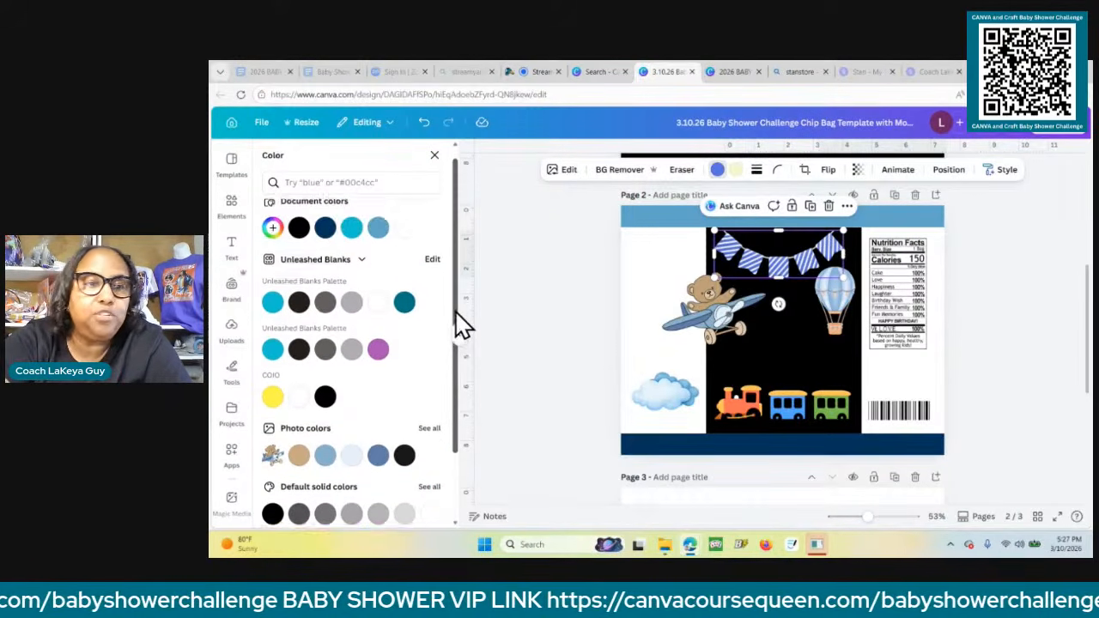
{"action": "scroll", "coordinate": [458, 377], "scroll_direction": "down", "scroll_amount": 2}
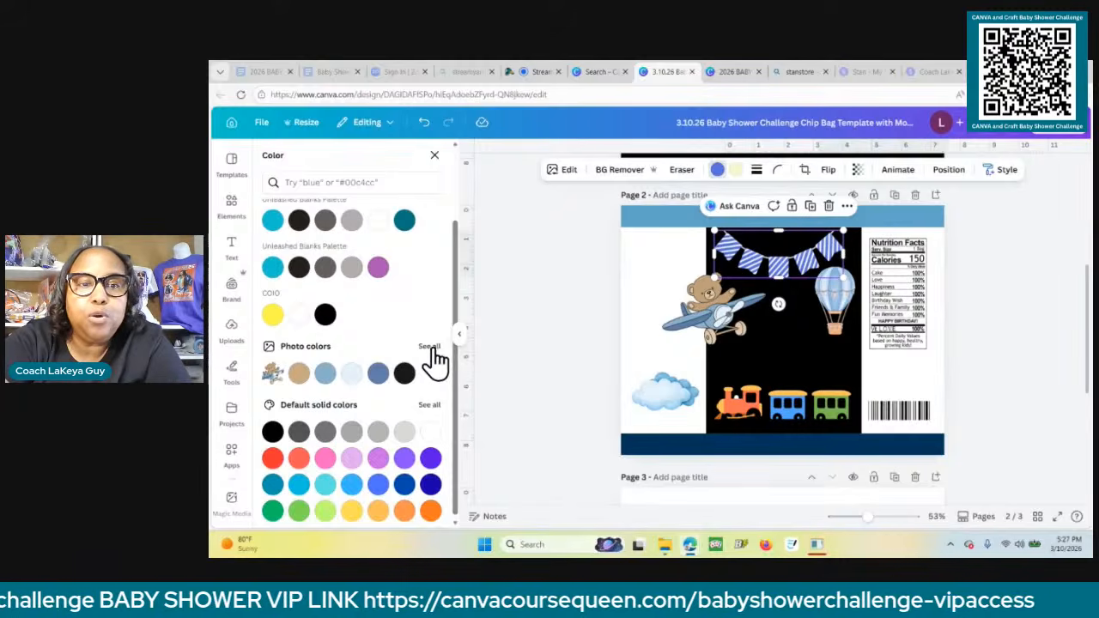
{"action": "left_click", "coordinate": [429, 353]}
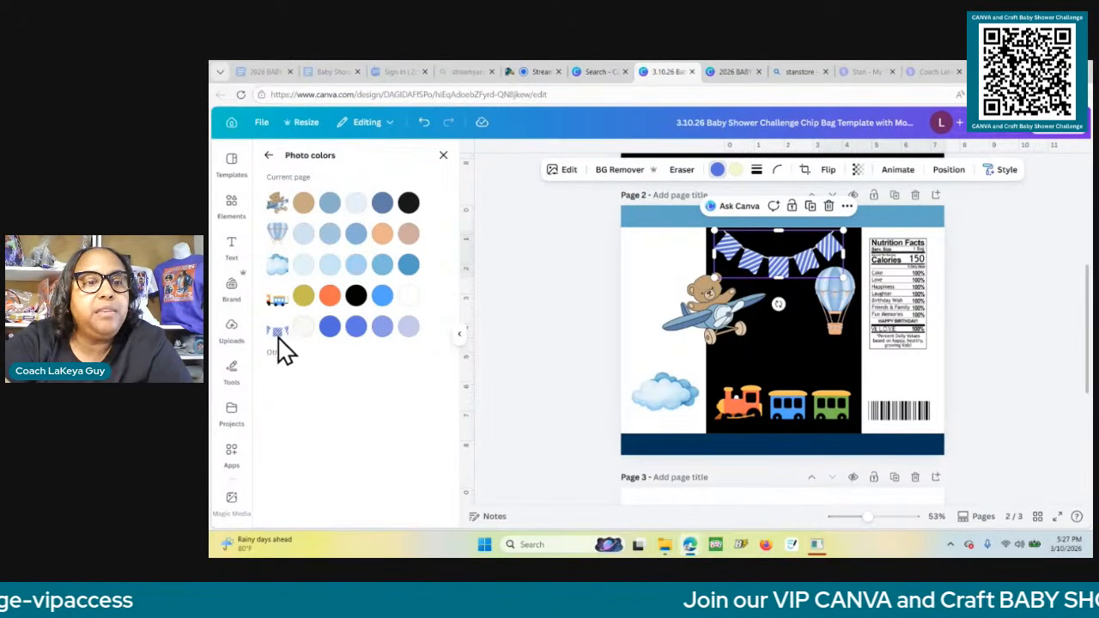
{"action": "left_click", "coordinate": [267, 157]}
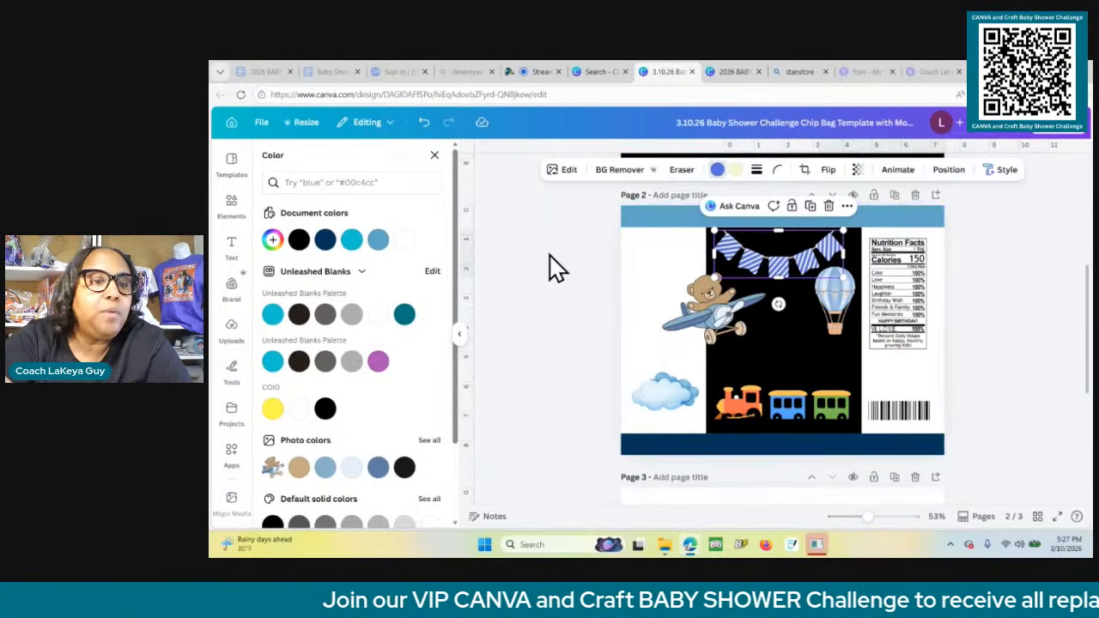
{"action": "left_click", "coordinate": [378, 242]}
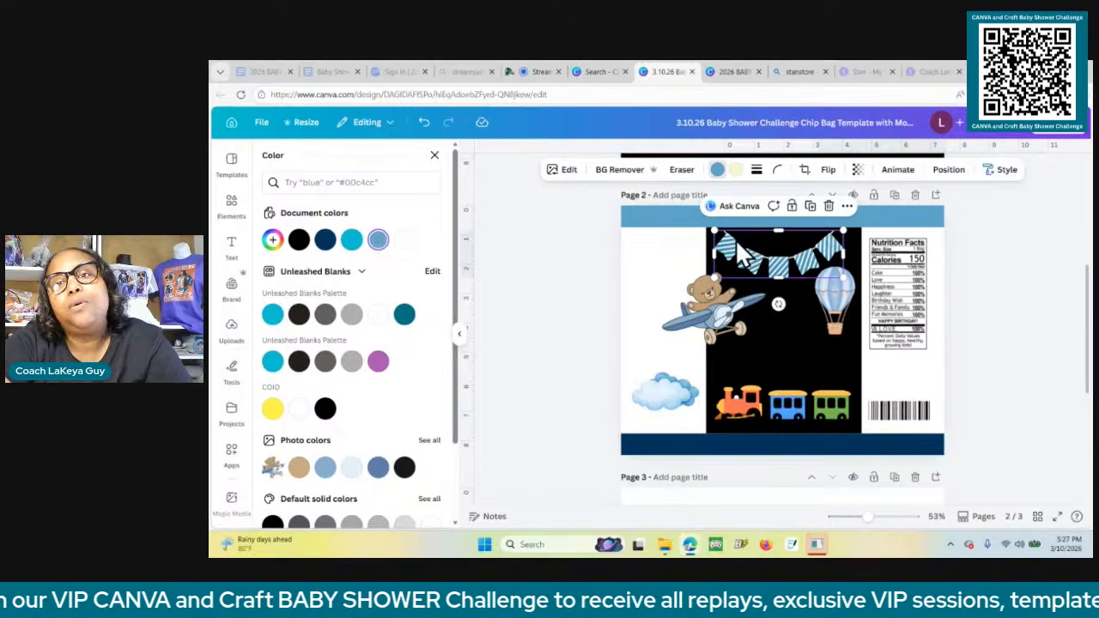
Shrink and tilt the striped bunting, and raise the balloon to the black panel's upper right corner, in front of all other elements.
{"action": "left_click_drag", "start_coordinate": [713, 229], "coordinate": [727, 235]}
{"action": "left_click_drag", "start_coordinate": [784, 303], "coordinate": [777, 303]}
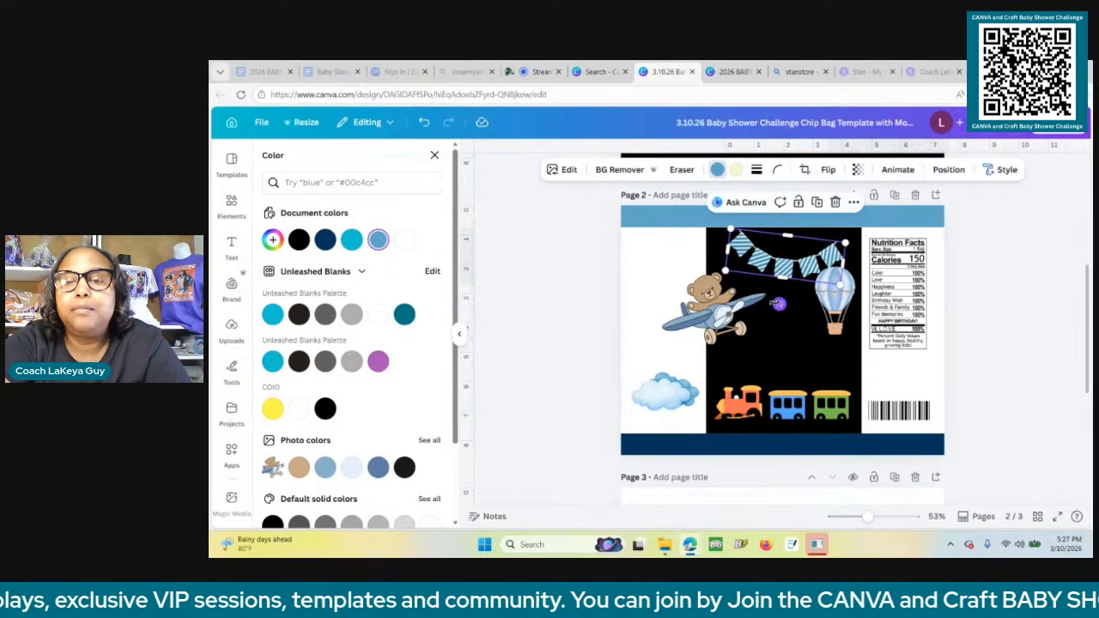
{"action": "left_click_drag", "start_coordinate": [840, 326], "coordinate": [840, 289]}
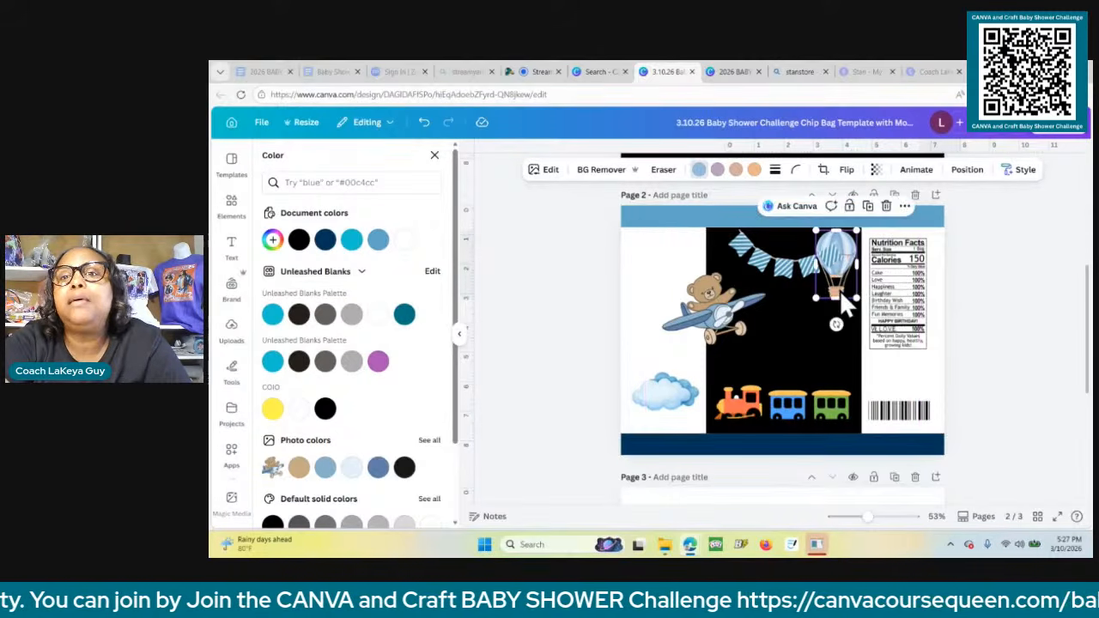
{"action": "left_click", "coordinate": [968, 171]}
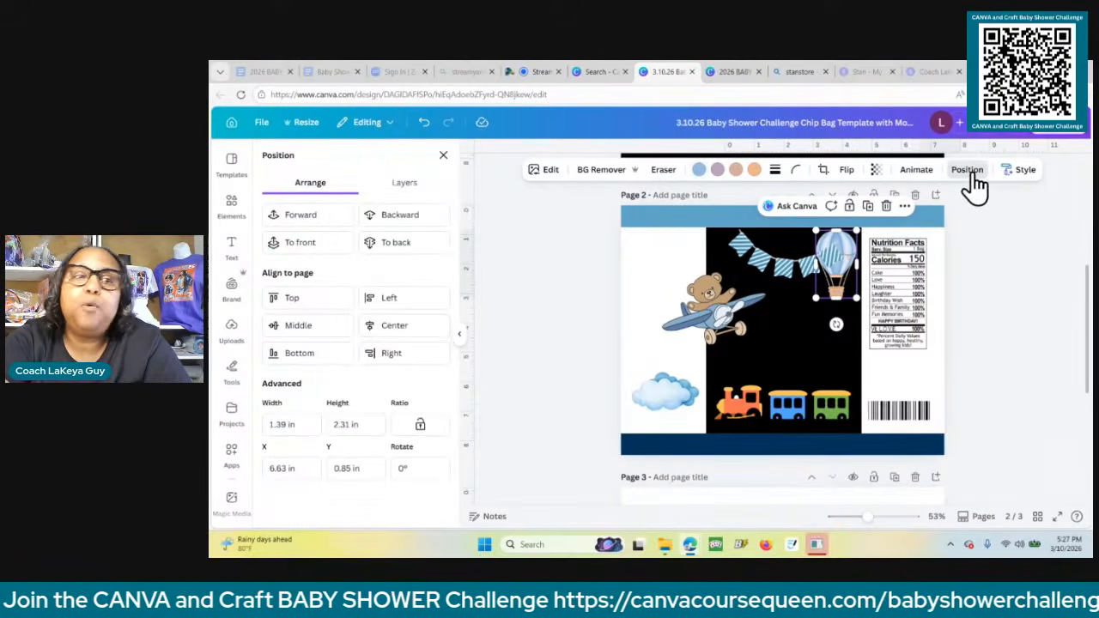
{"action": "left_click", "coordinate": [305, 243]}
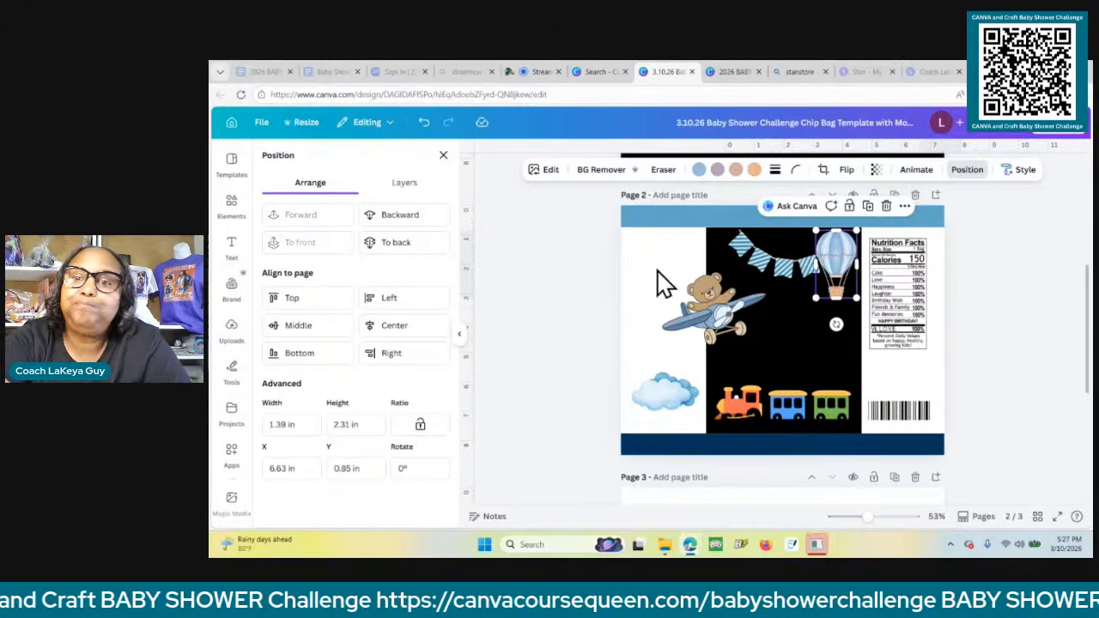
{"action": "left_click", "coordinate": [1020, 372]}
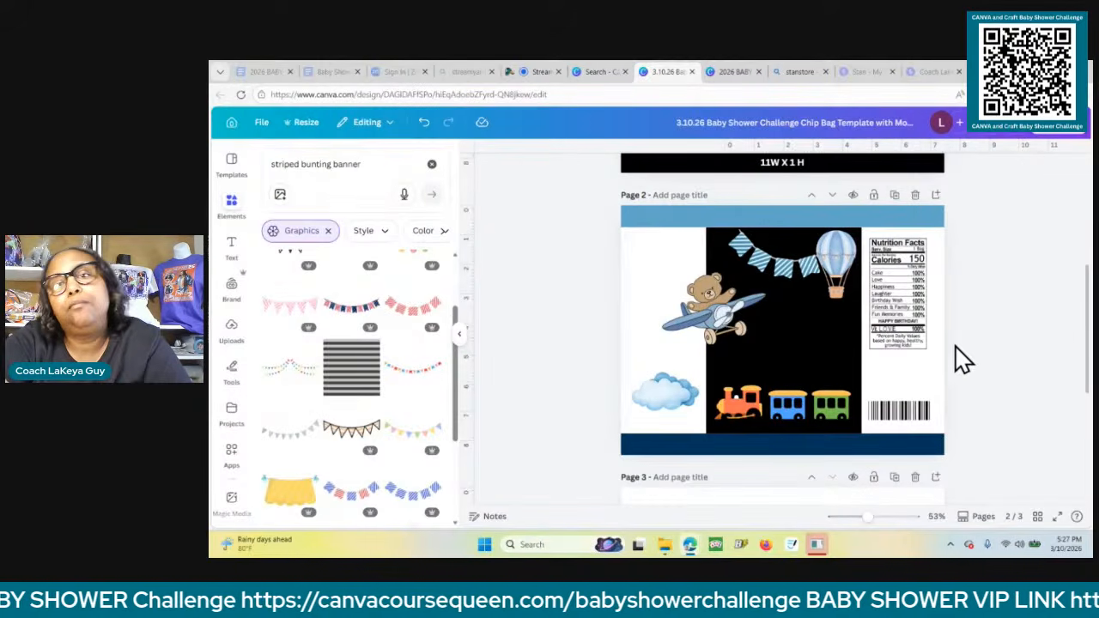
Shrink the striped bunting further and tilt it more steeply down toward the balloon.
{"action": "left_click", "coordinate": [754, 270]}
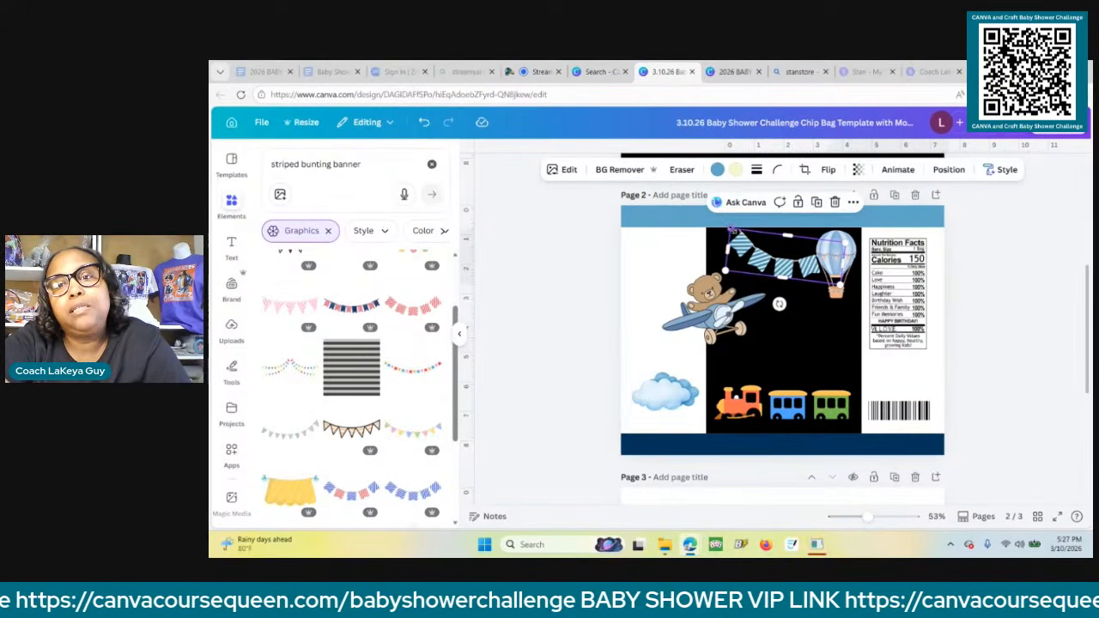
{"action": "left_click_drag", "start_coordinate": [731, 230], "coordinate": [747, 238]}
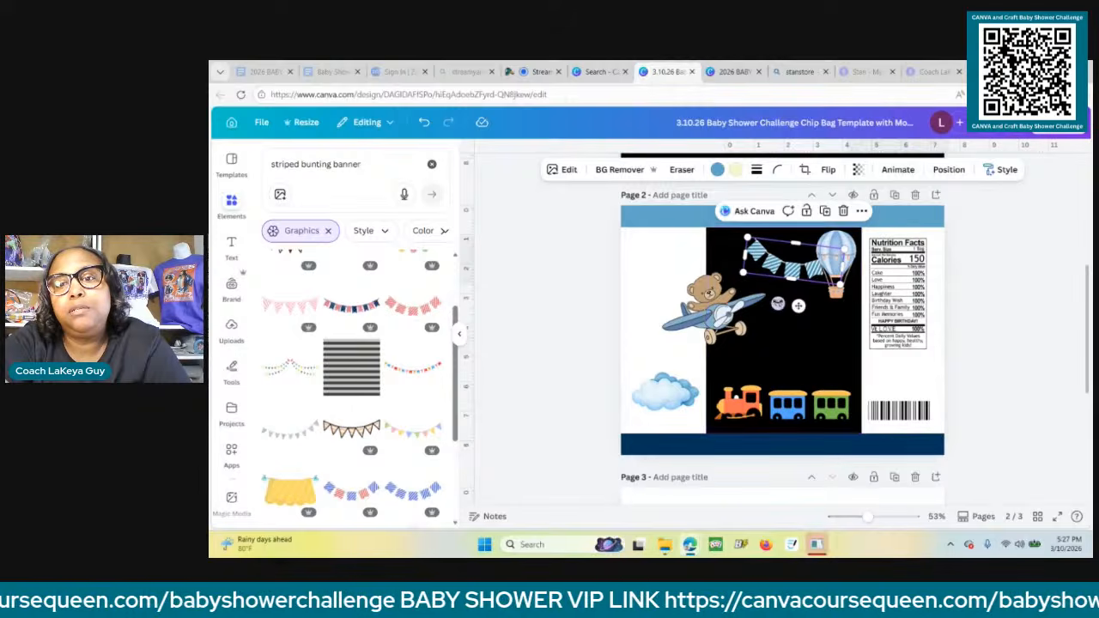
{"action": "left_click_drag", "start_coordinate": [778, 303], "coordinate": [769, 300]}
{"action": "left_click", "coordinate": [1042, 290]}
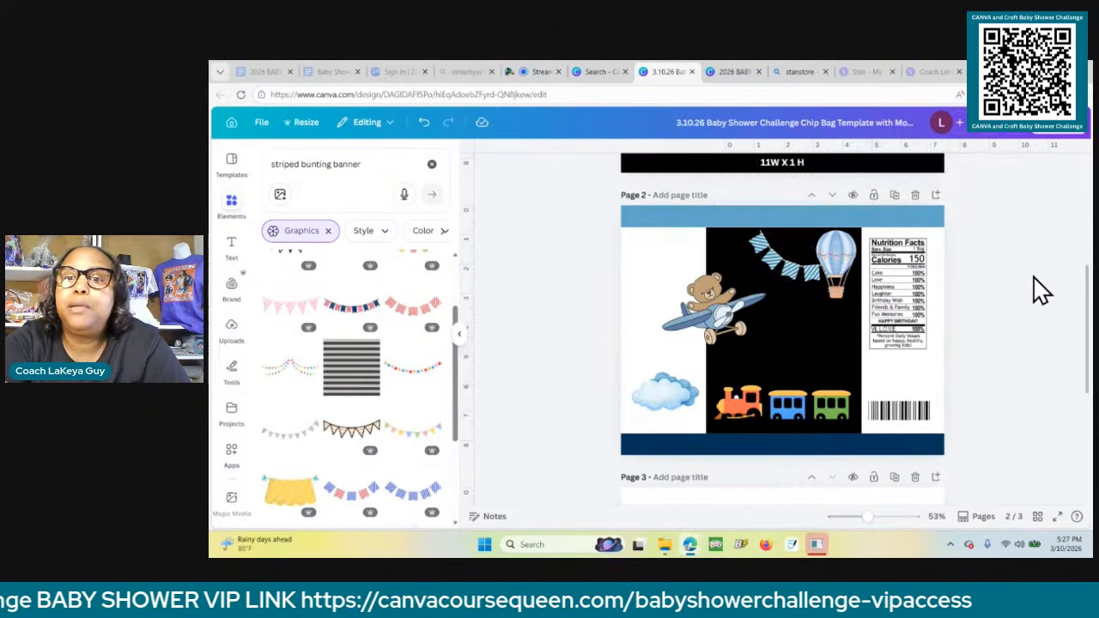
Shrink the bear airplane and place it in the black panel's upper left corner, in front of the bunting's end.
{"action": "left_click", "coordinate": [712, 325]}
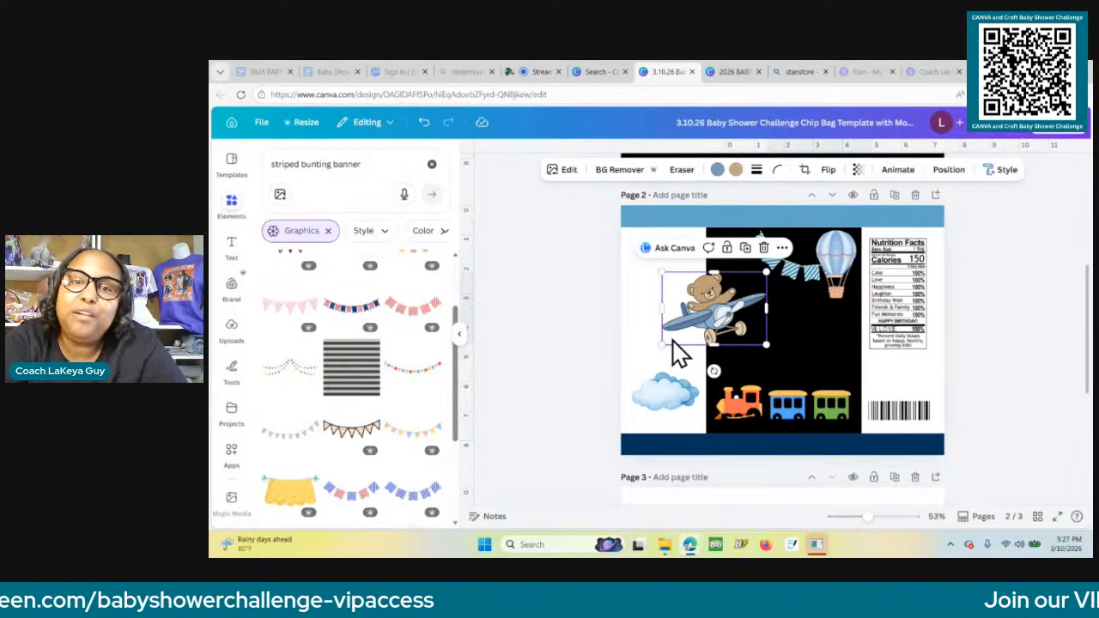
{"action": "left_click_drag", "start_coordinate": [667, 343], "coordinate": [755, 285]}
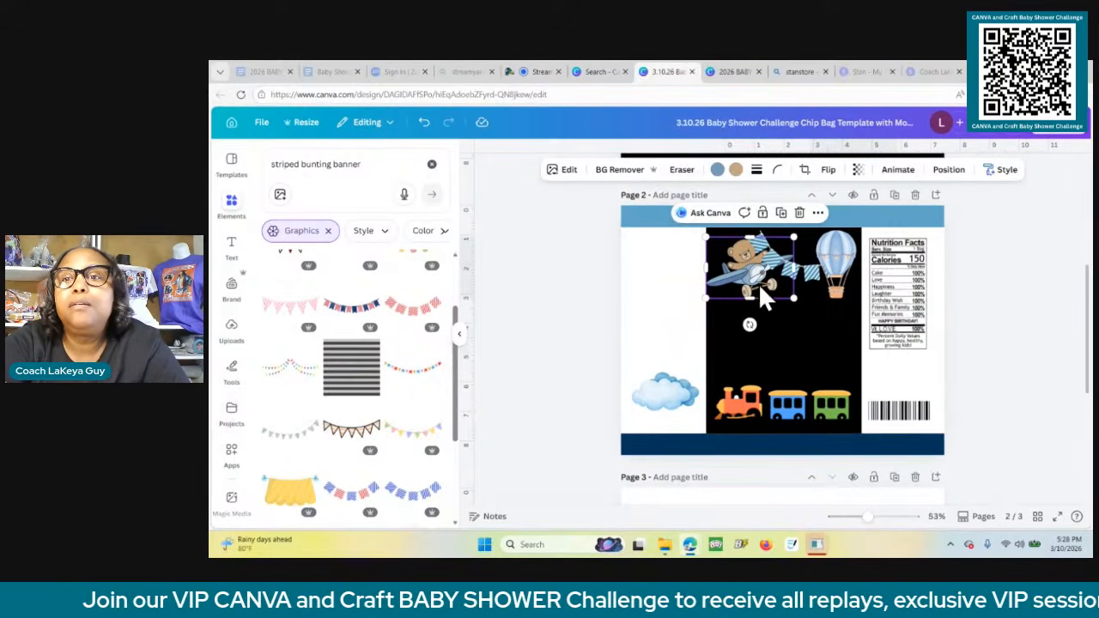
{"action": "left_click", "coordinate": [945, 171]}
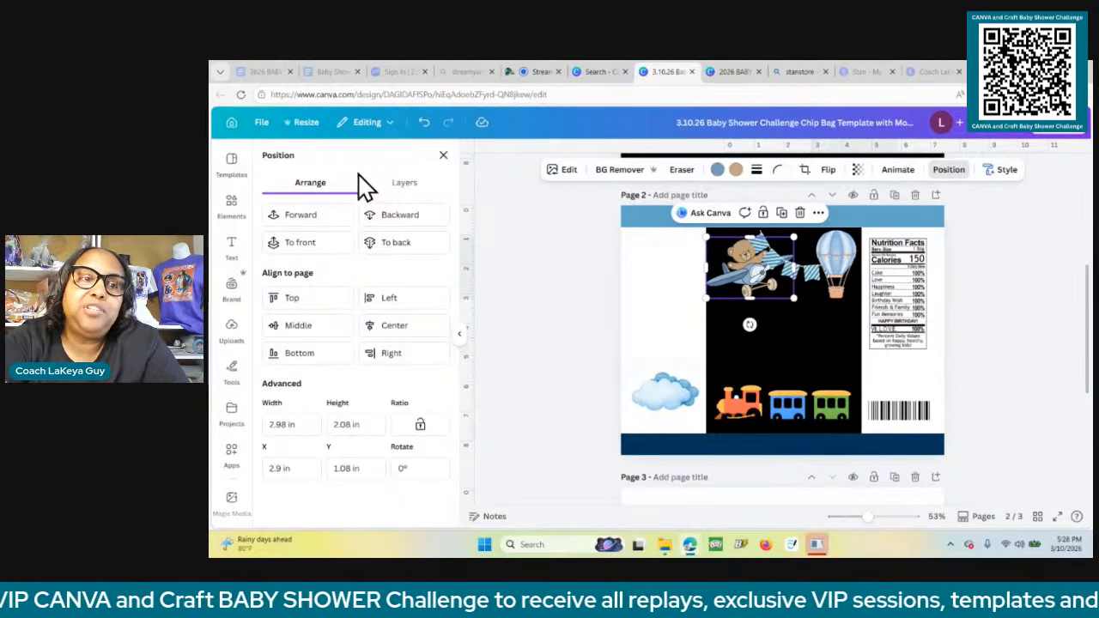
{"action": "left_click", "coordinate": [313, 244]}
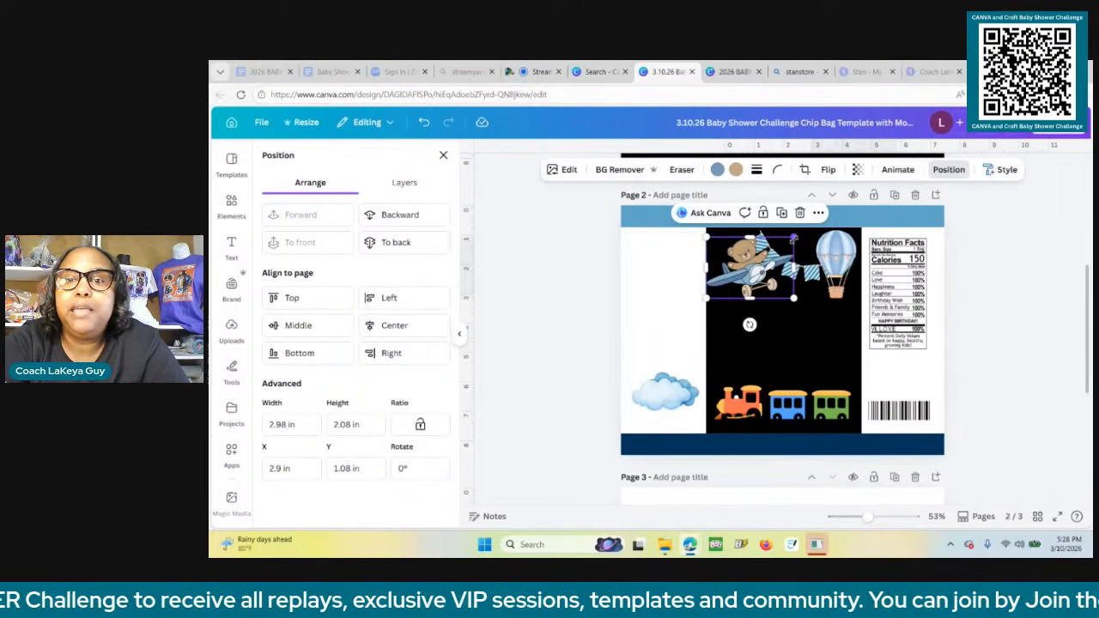
{"action": "left_click_drag", "start_coordinate": [793, 238], "coordinate": [745, 256]}
{"action": "left_click", "coordinate": [804, 334]}
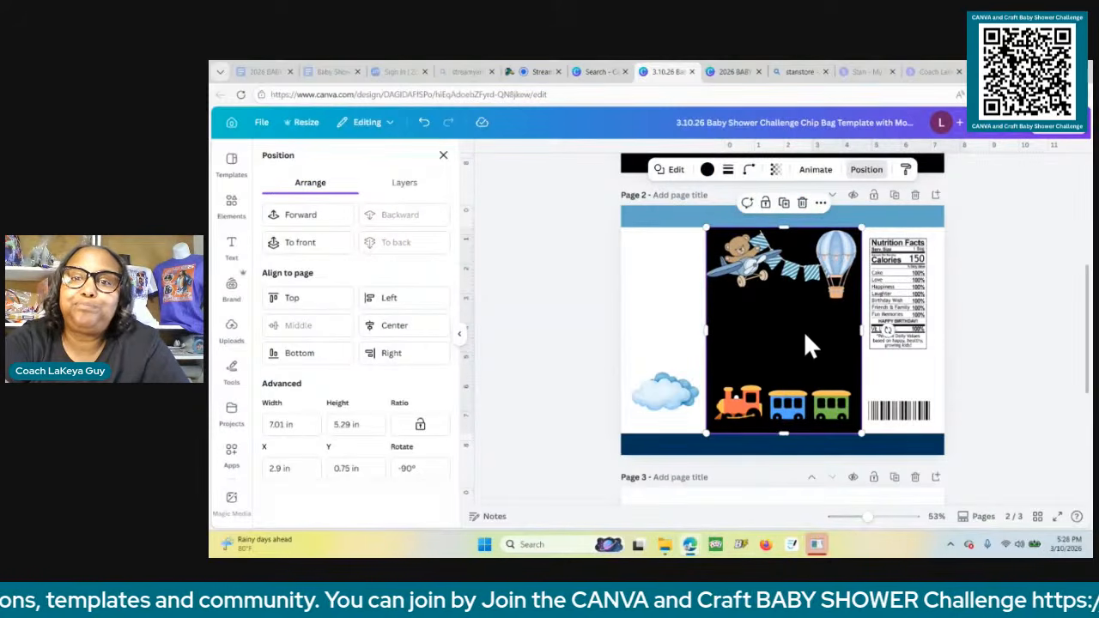
Adjust the bunting to hang between the airplane and the balloon, and resize the bear airplane to about 2.81 in wide.
{"action": "left_click", "coordinate": [799, 255]}
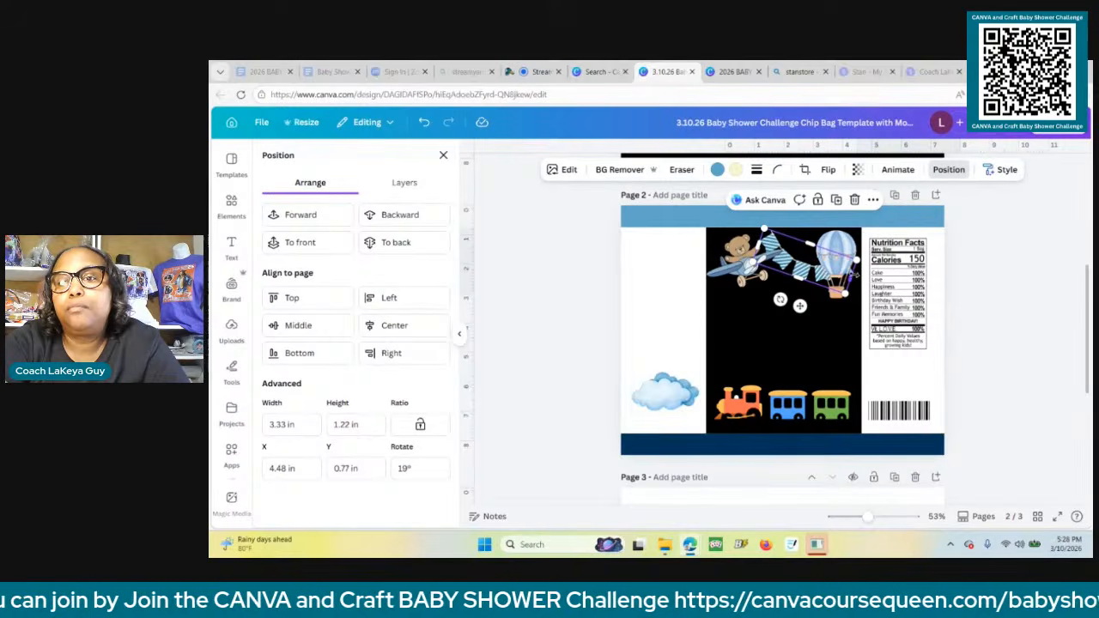
{"action": "left_click_drag", "start_coordinate": [854, 273], "coordinate": [795, 294]}
{"action": "left_click", "coordinate": [784, 316]}
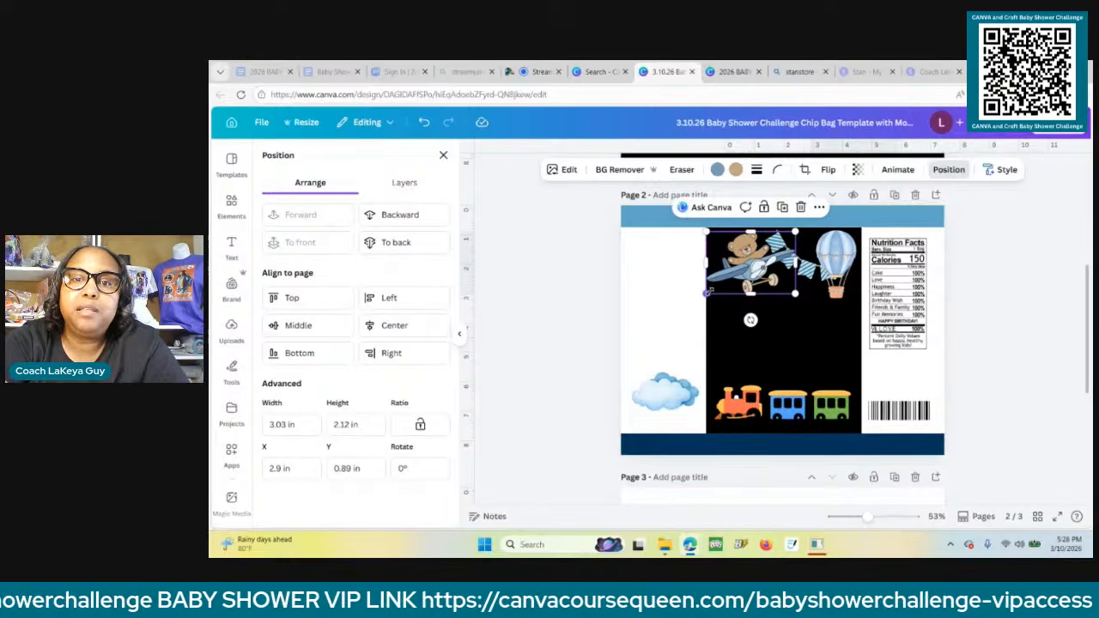
{"action": "left_click_drag", "start_coordinate": [708, 291], "coordinate": [714, 287]}
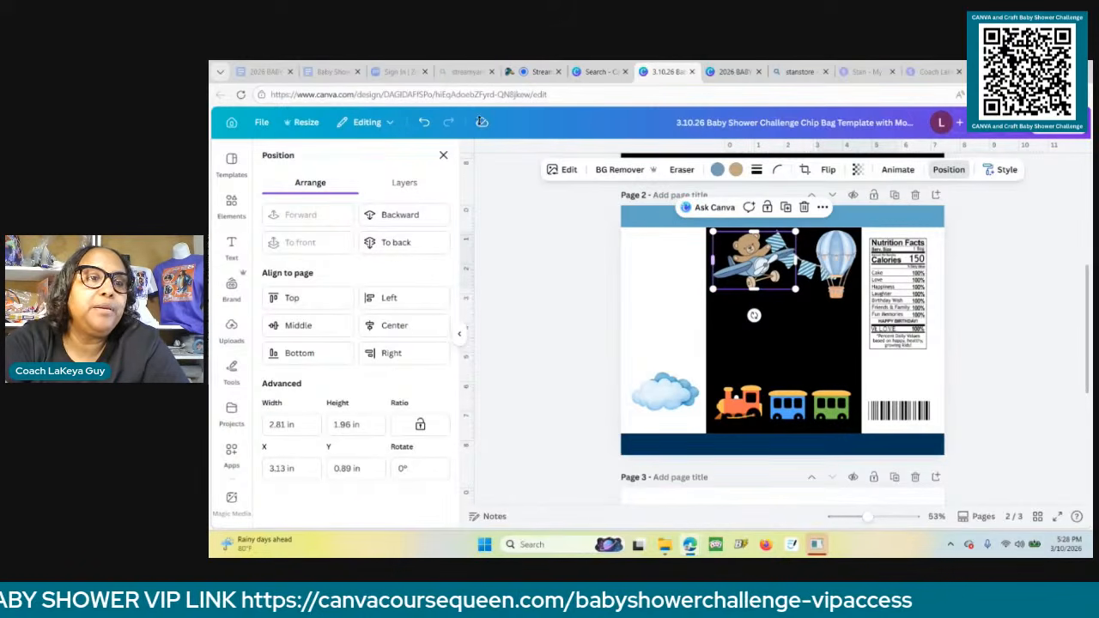
Search the graphics for "sailor bear".
{"action": "left_click", "coordinate": [231, 206]}
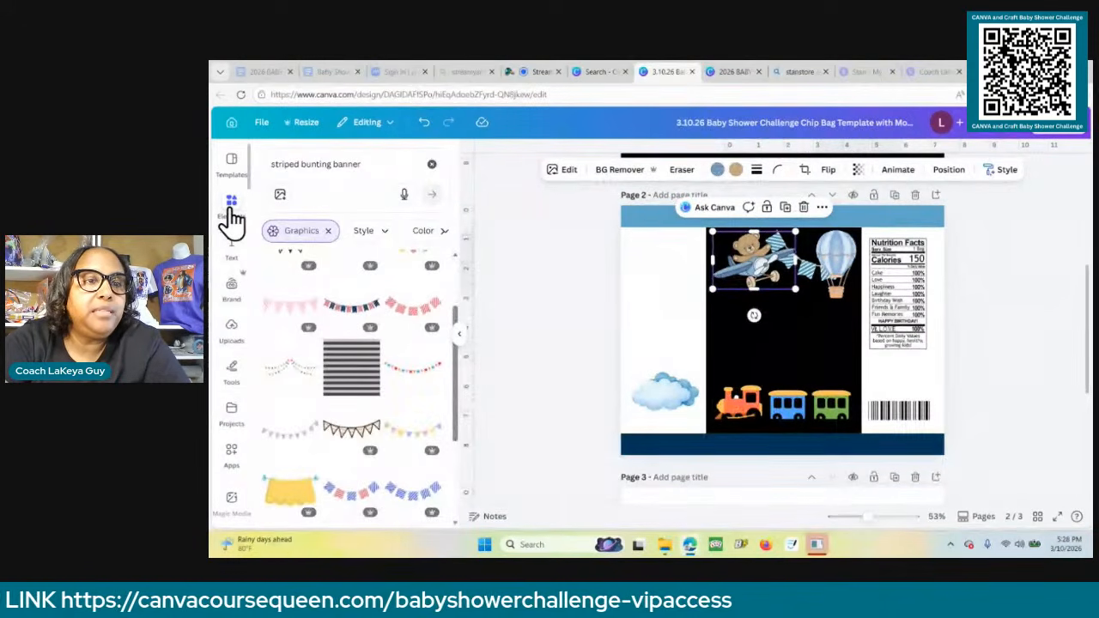
{"action": "left_click", "coordinate": [371, 160]}
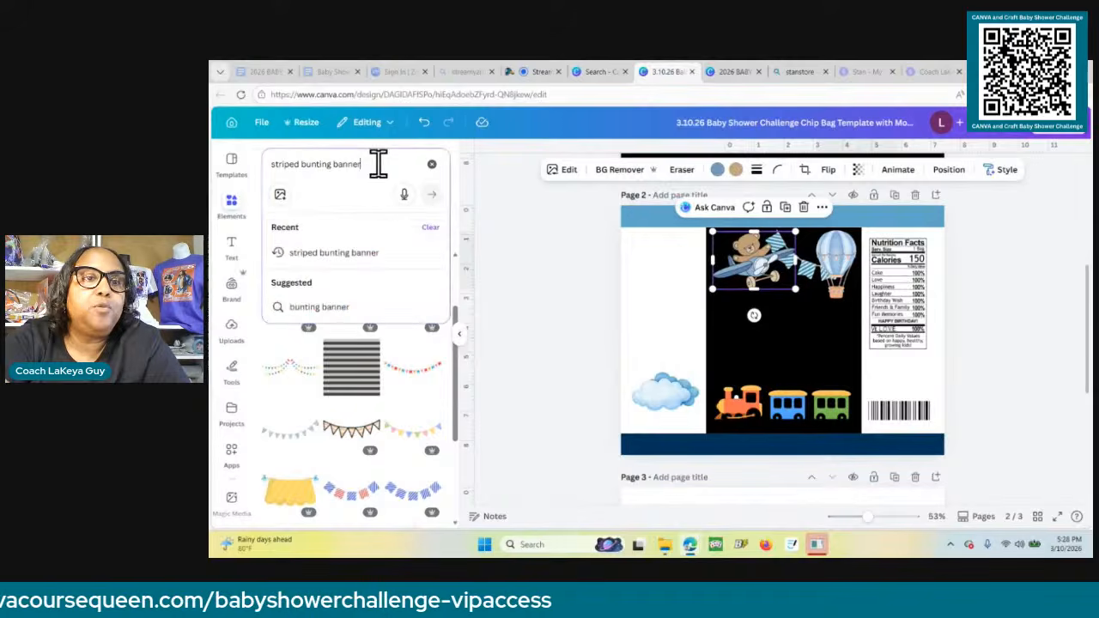
{"action": "key", "text": "ctrl+a"}
{"action": "type", "text": "sail"}
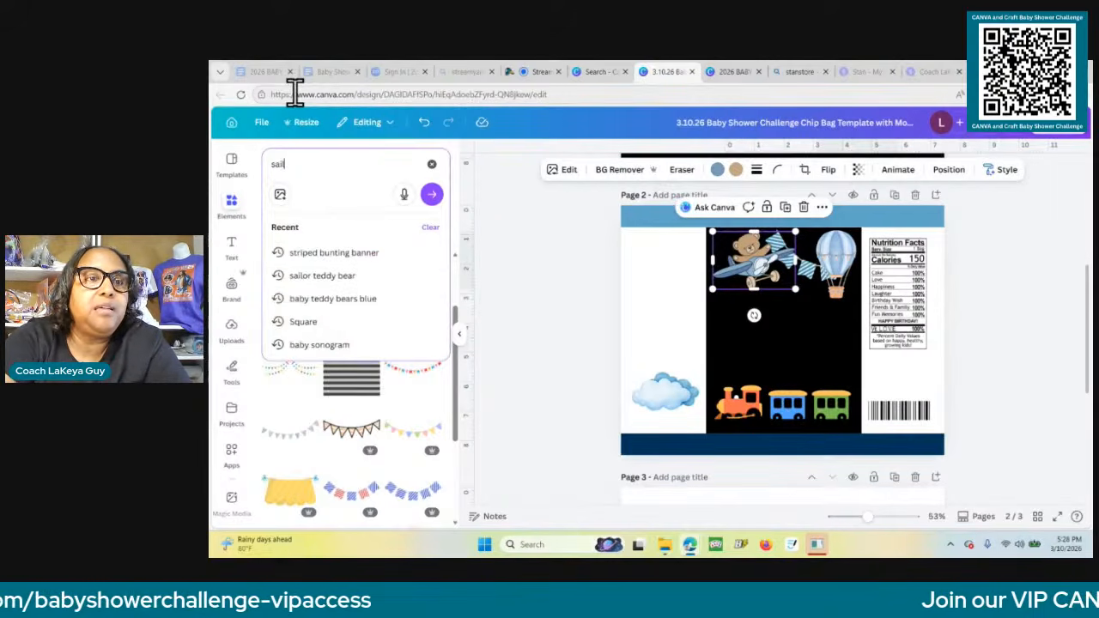
{"action": "type", "text": "or bear"}
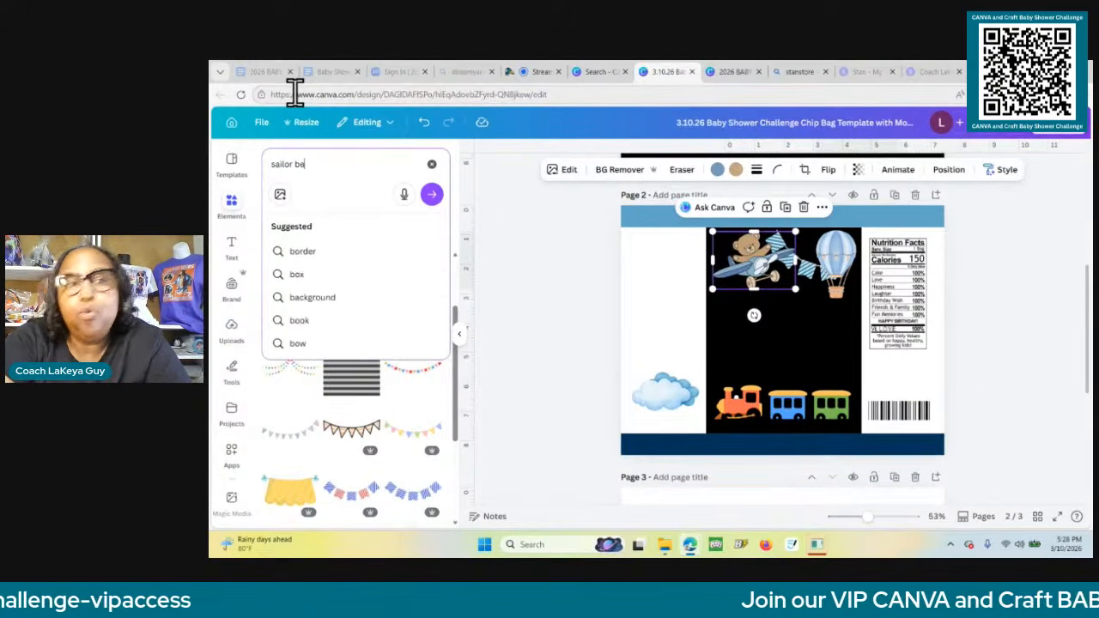
{"action": "key", "text": "Return"}
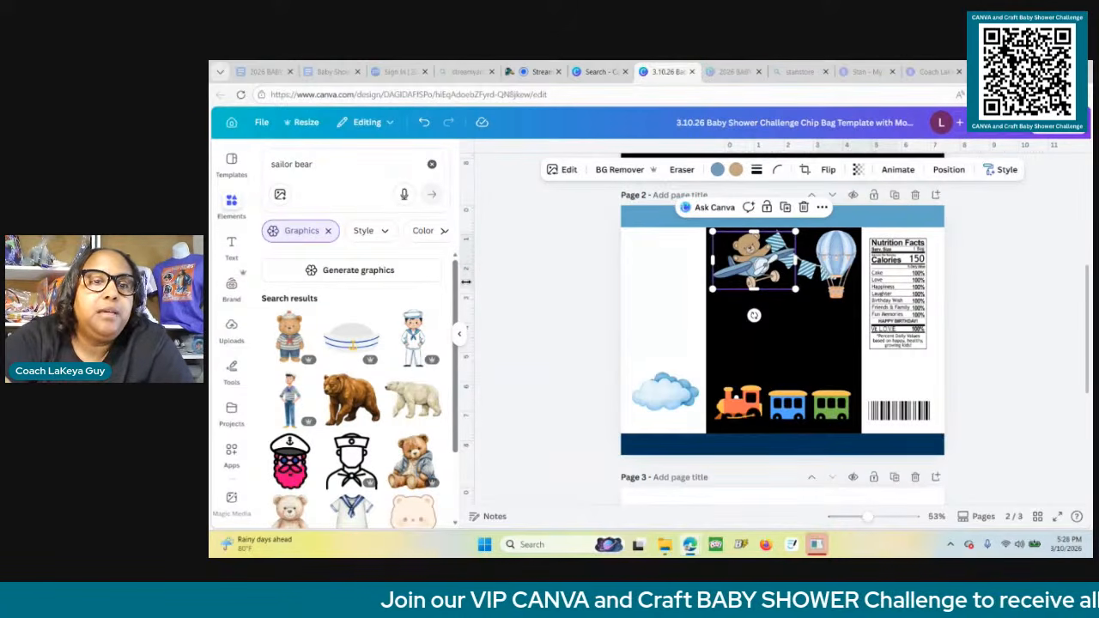
Look through the sailor bear graphics for a nautical teddy bear, and open the details of the Teddy bear Sailor Nautical watercolor.
{"action": "scroll", "coordinate": [459, 361], "scroll_direction": "down", "scroll_amount": 5}
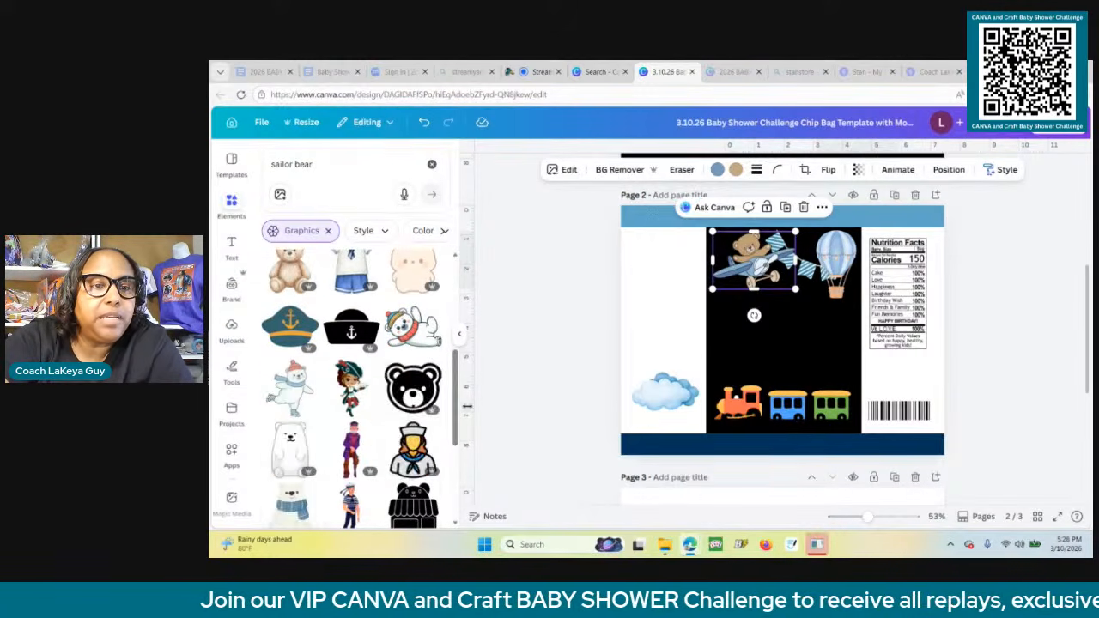
{"action": "scroll", "coordinate": [455, 408], "scroll_direction": "down", "scroll_amount": 5}
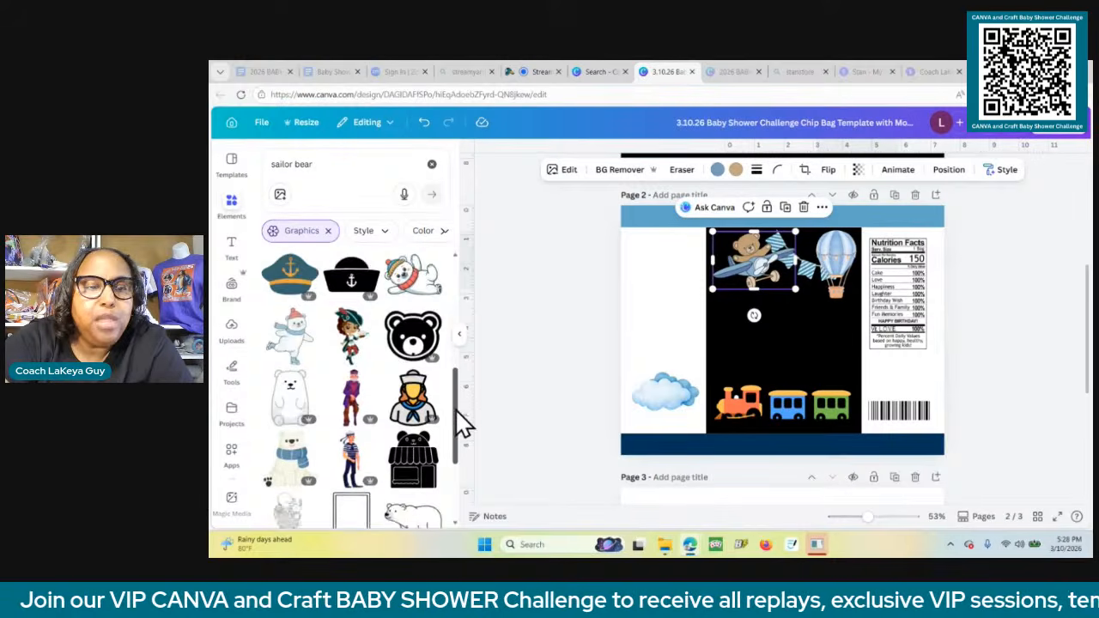
{"action": "scroll", "coordinate": [460, 476], "scroll_direction": "down", "scroll_amount": 5}
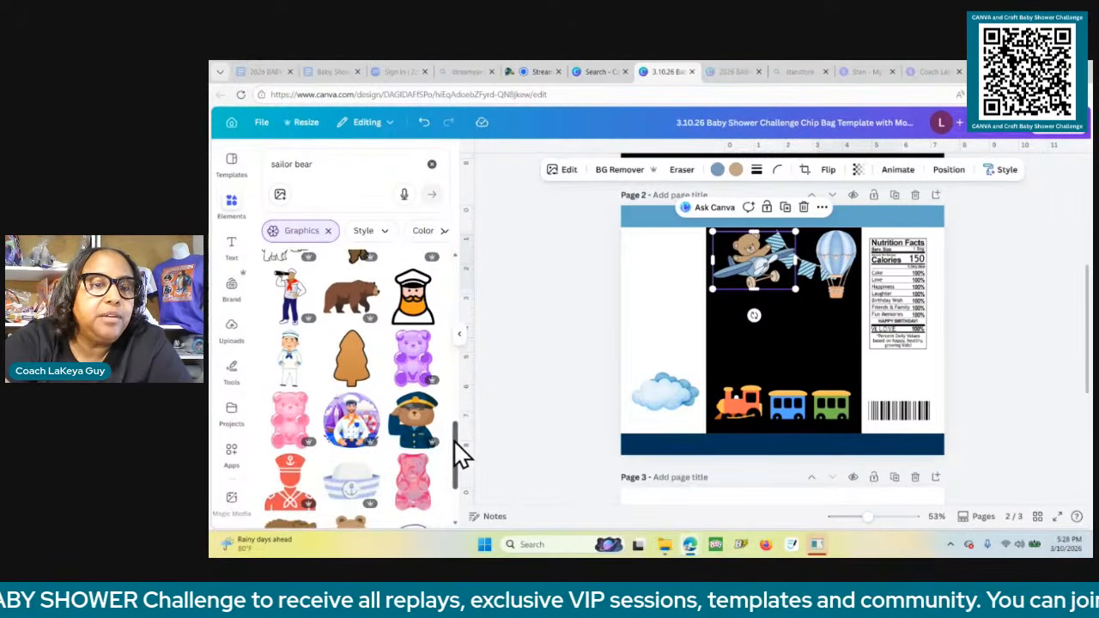
{"action": "scroll", "coordinate": [455, 464], "scroll_direction": "down", "scroll_amount": 3}
{"action": "scroll", "coordinate": [464, 481], "scroll_direction": "down", "scroll_amount": 1}
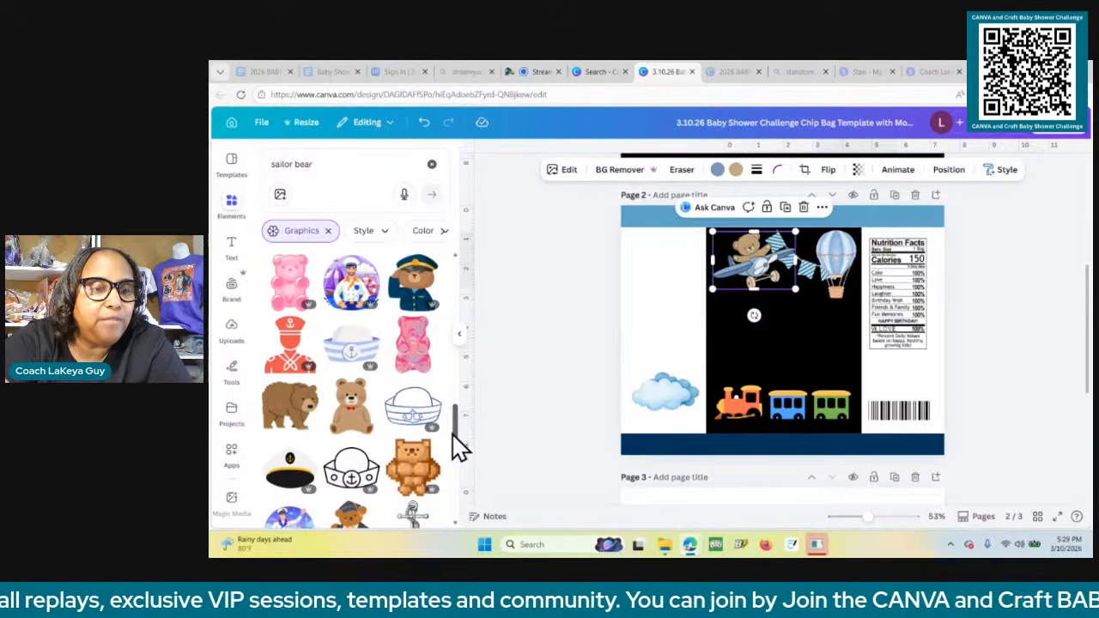
{"action": "scroll", "coordinate": [461, 447], "scroll_direction": "down", "scroll_amount": 5}
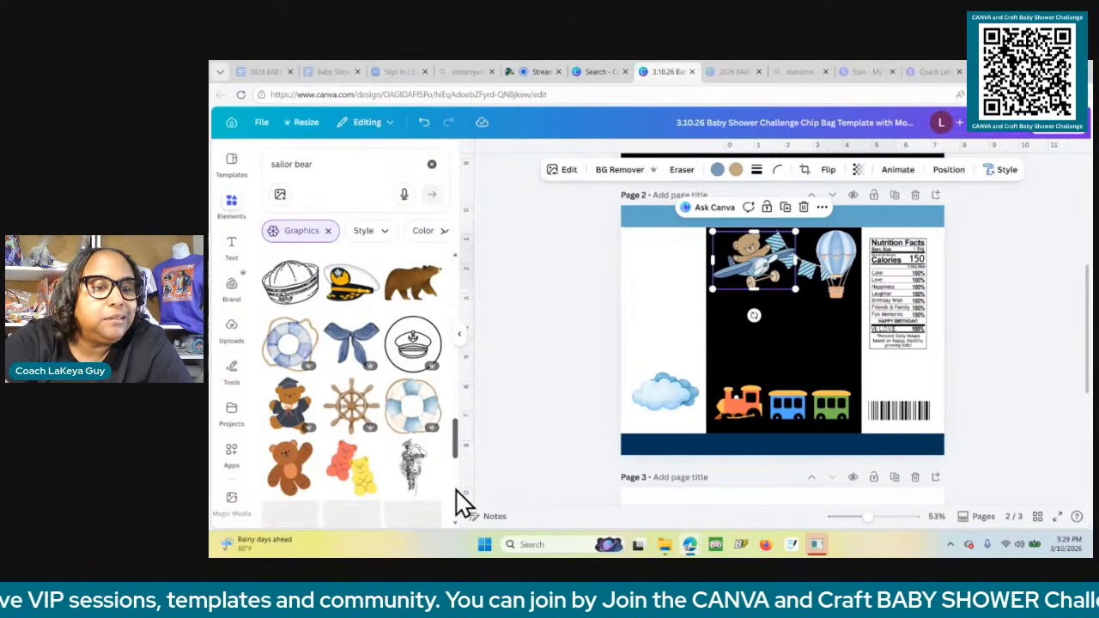
{"action": "scroll", "coordinate": [456, 507], "scroll_direction": "down", "scroll_amount": 3}
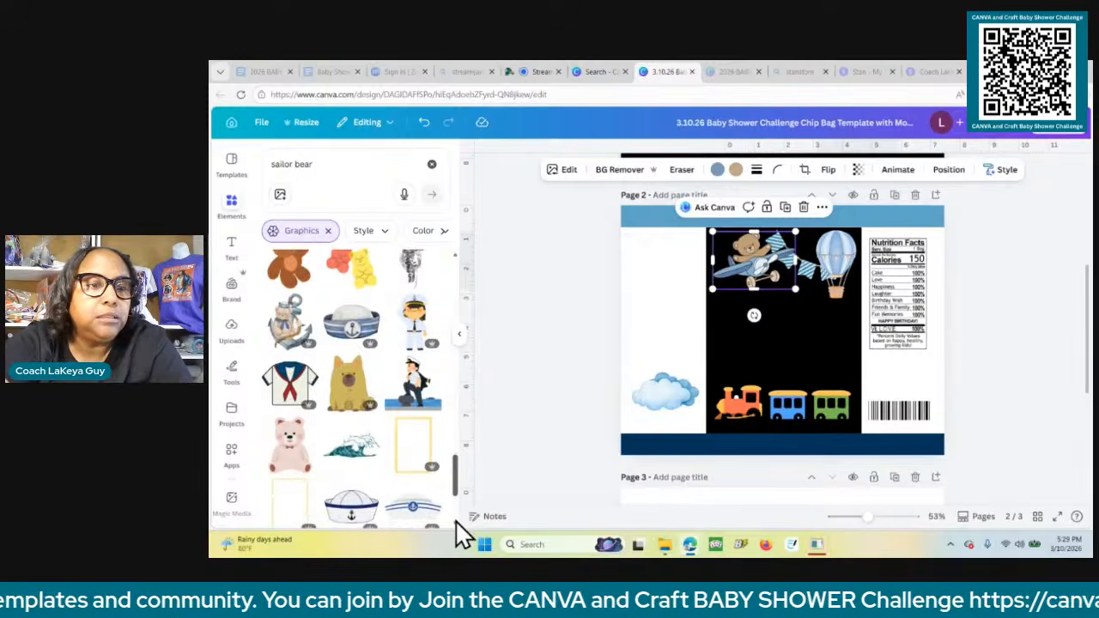
{"action": "left_click", "coordinate": [309, 305]}
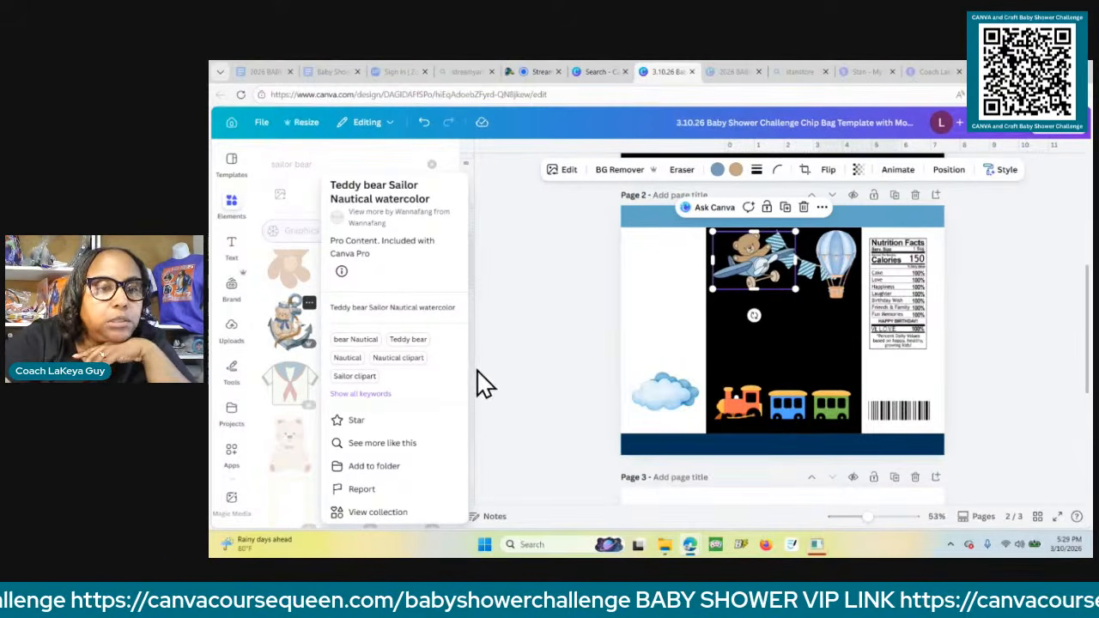
Close the graphic's details and look further through the sailor bear graphics for a match to the bear airplane.
{"action": "left_click", "coordinate": [496, 391]}
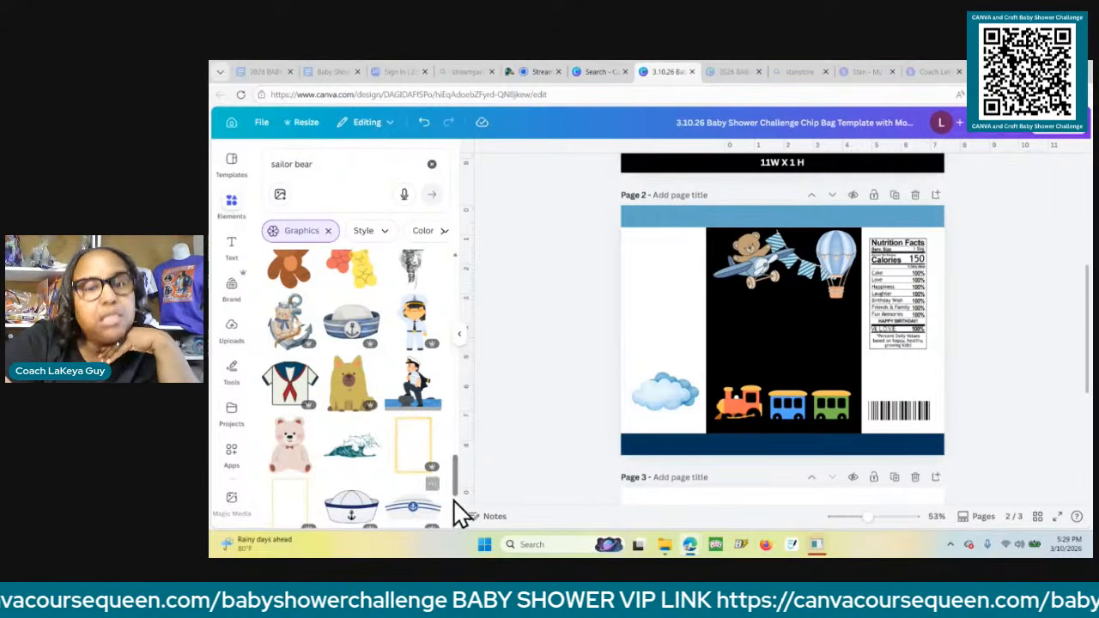
{"action": "scroll", "coordinate": [455, 502], "scroll_direction": "down", "scroll_amount": 2}
{"action": "scroll", "coordinate": [462, 515], "scroll_direction": "down", "scroll_amount": 3}
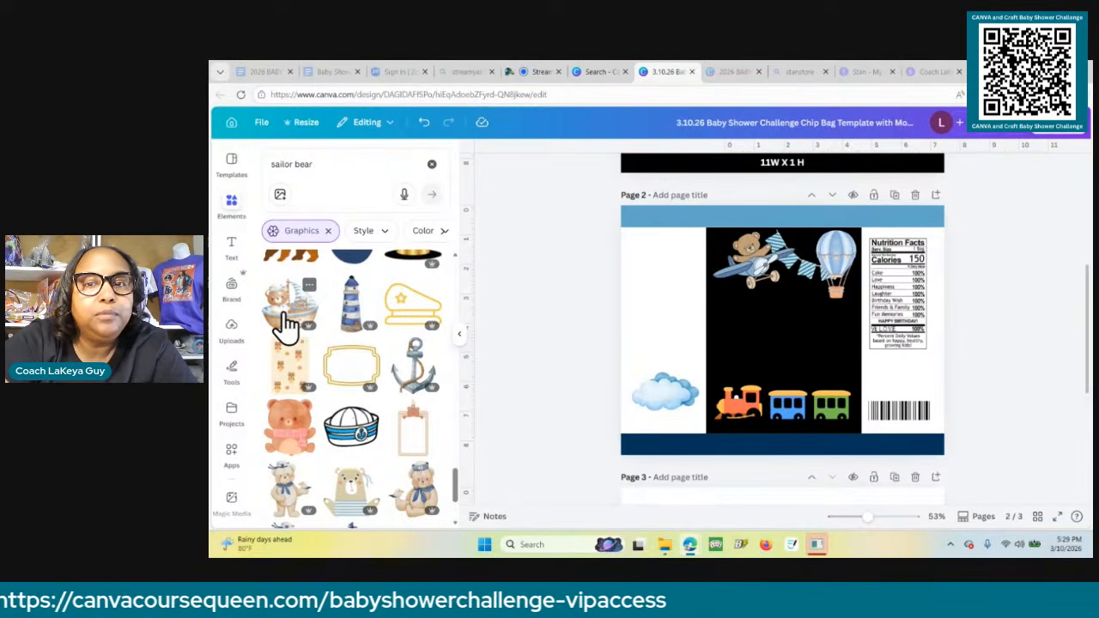
{"action": "left_click", "coordinate": [764, 262]}
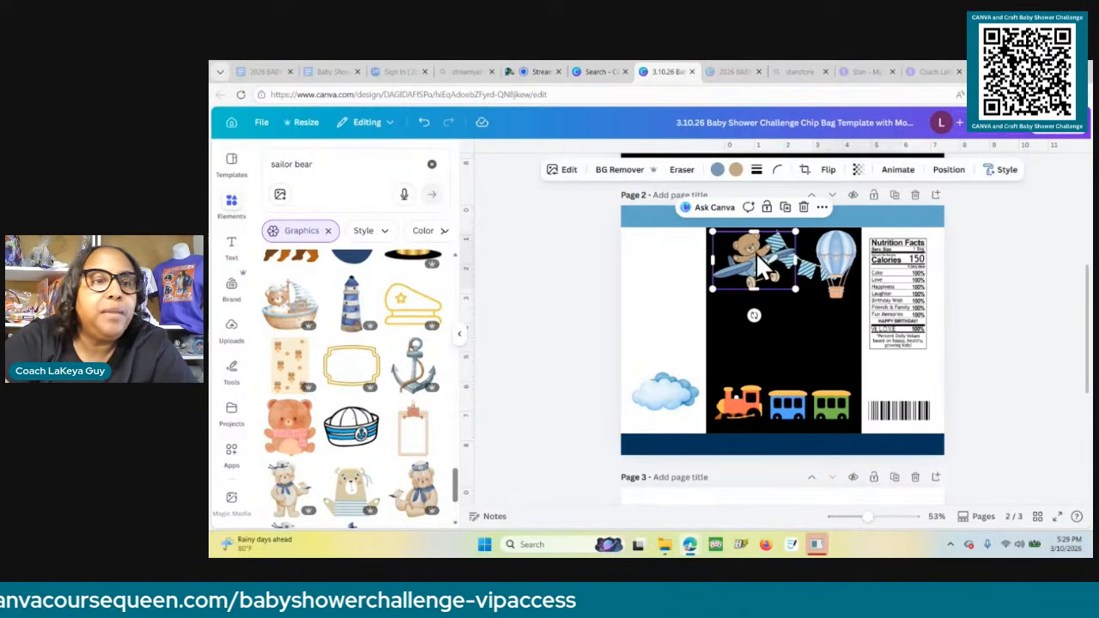
Clear the element search, add a second bear airplane from the recently used elements, and show more graphics like it.
{"action": "left_click", "coordinate": [432, 164]}
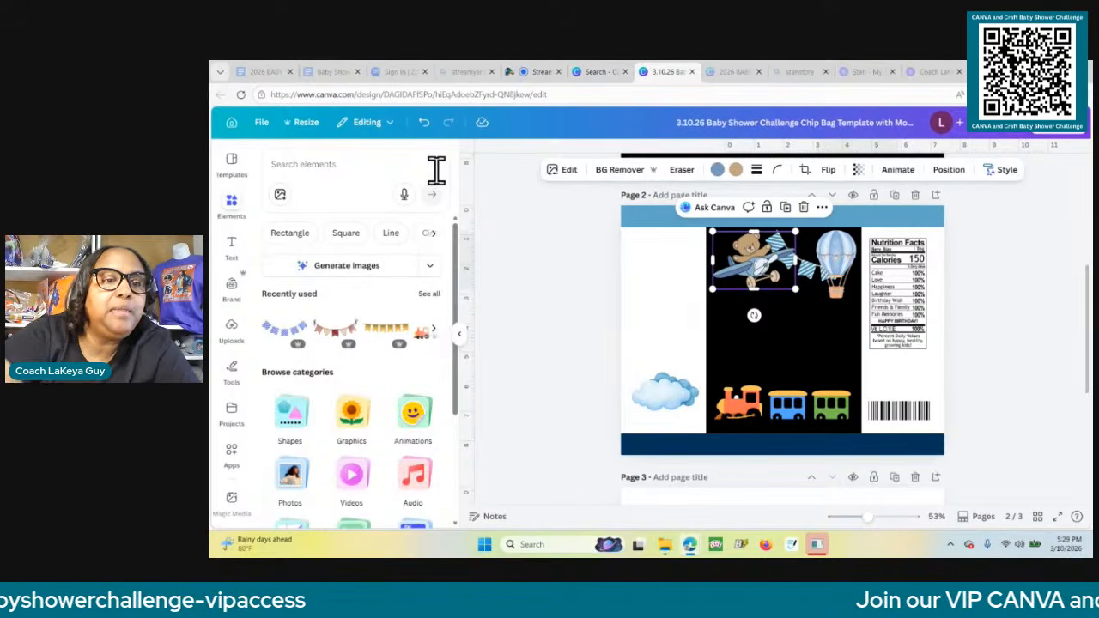
{"action": "left_click", "coordinate": [432, 296]}
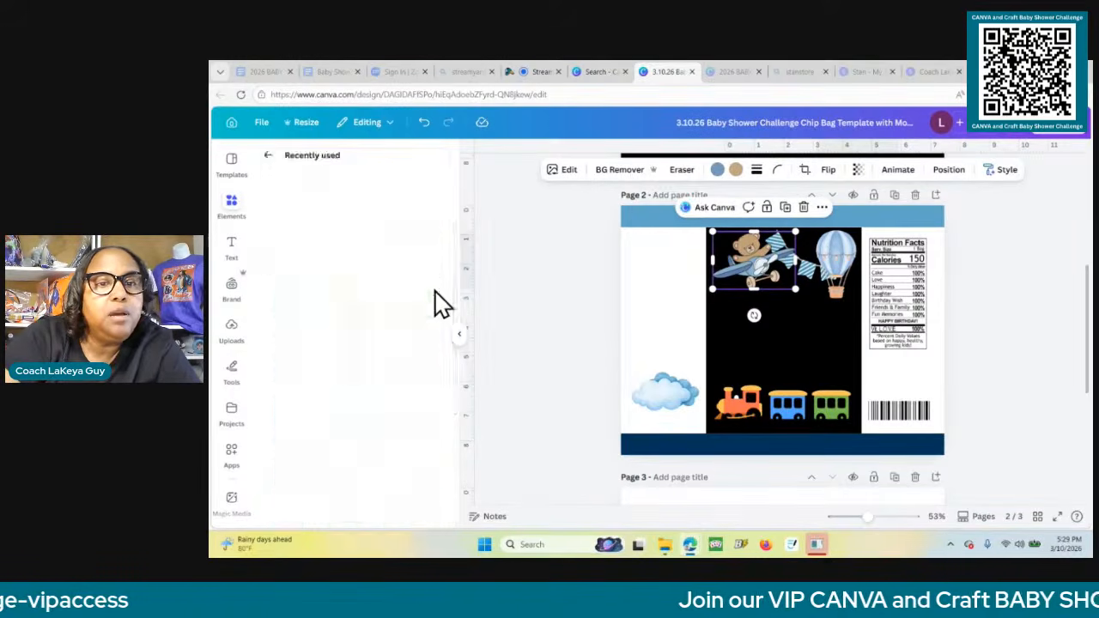
{"action": "left_click", "coordinate": [292, 336]}
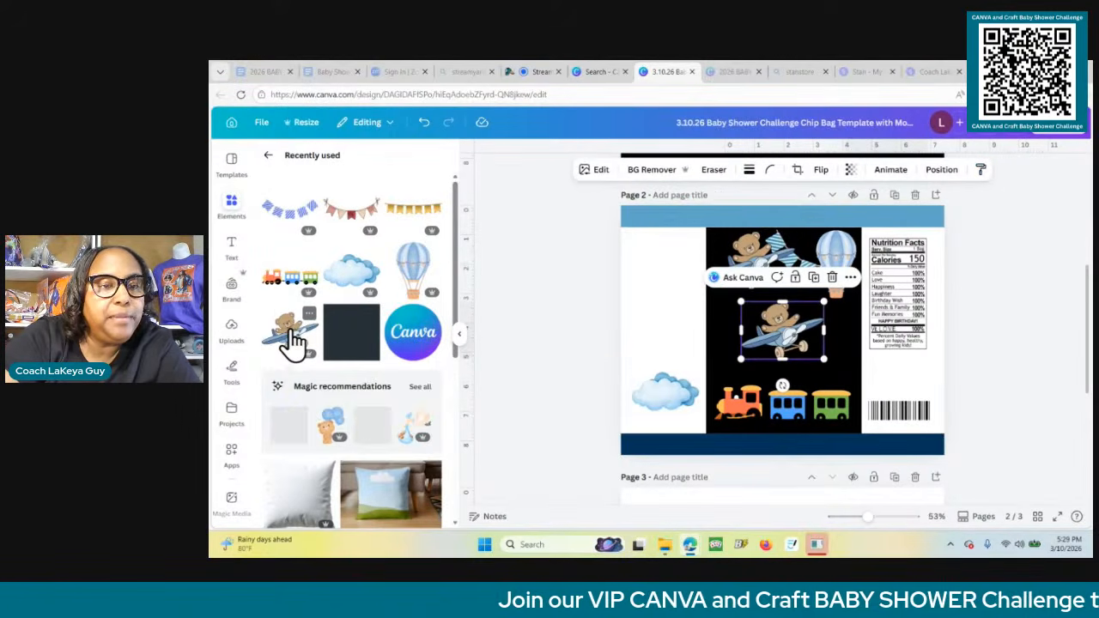
{"action": "left_click", "coordinate": [309, 314]}
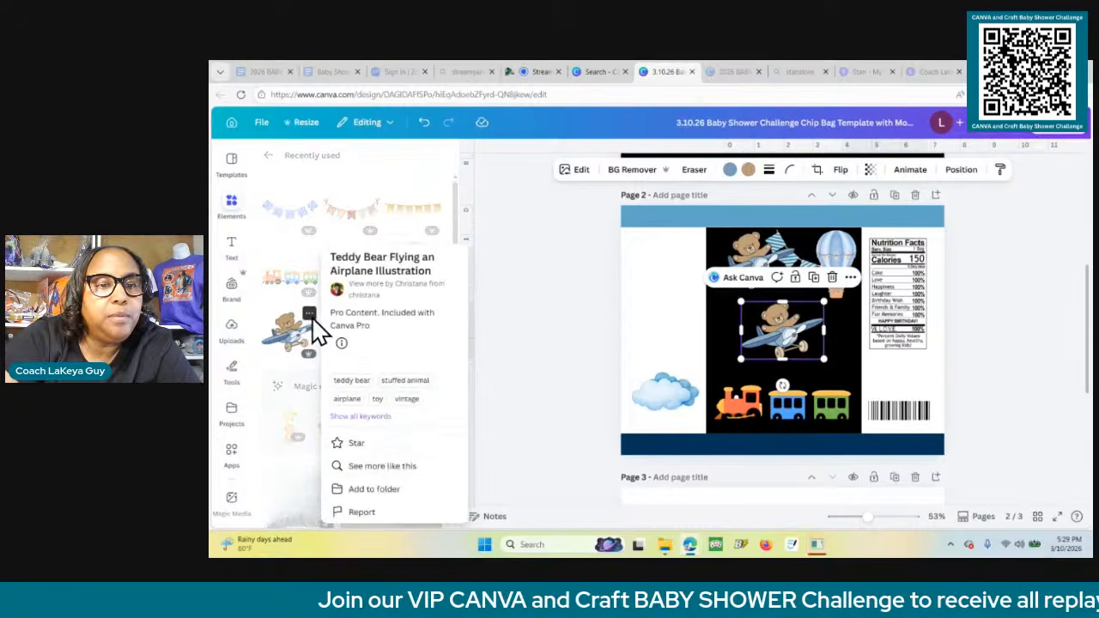
{"action": "left_click", "coordinate": [383, 471]}
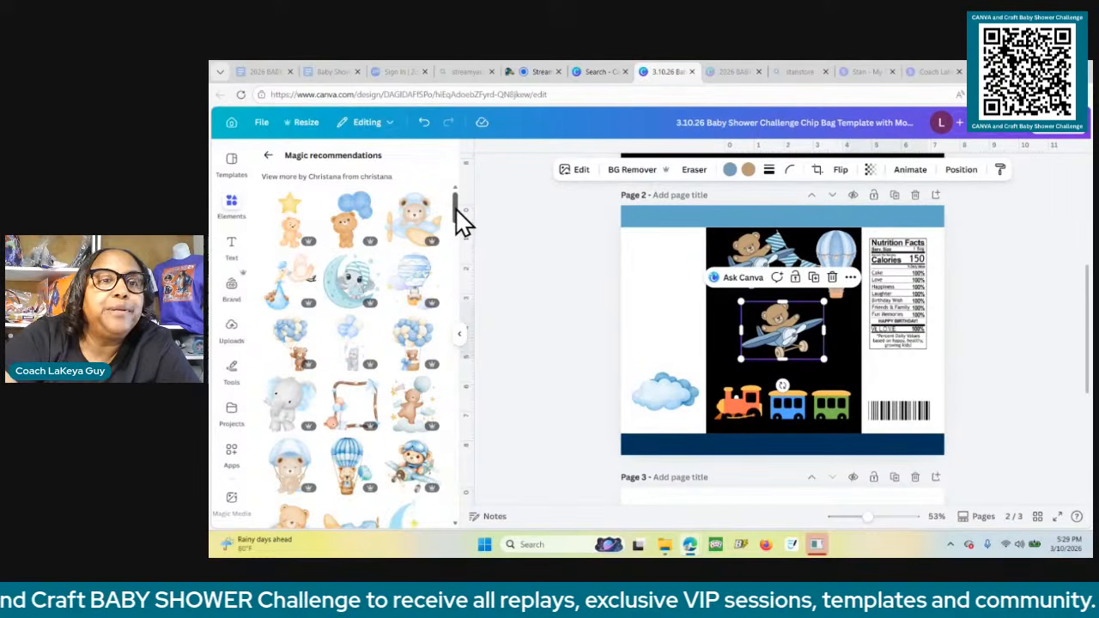
Find the pale blue watercolor train among the similar graphics and add it to page 2.
{"action": "left_click_drag", "start_coordinate": [456, 207], "coordinate": [427, 347]}
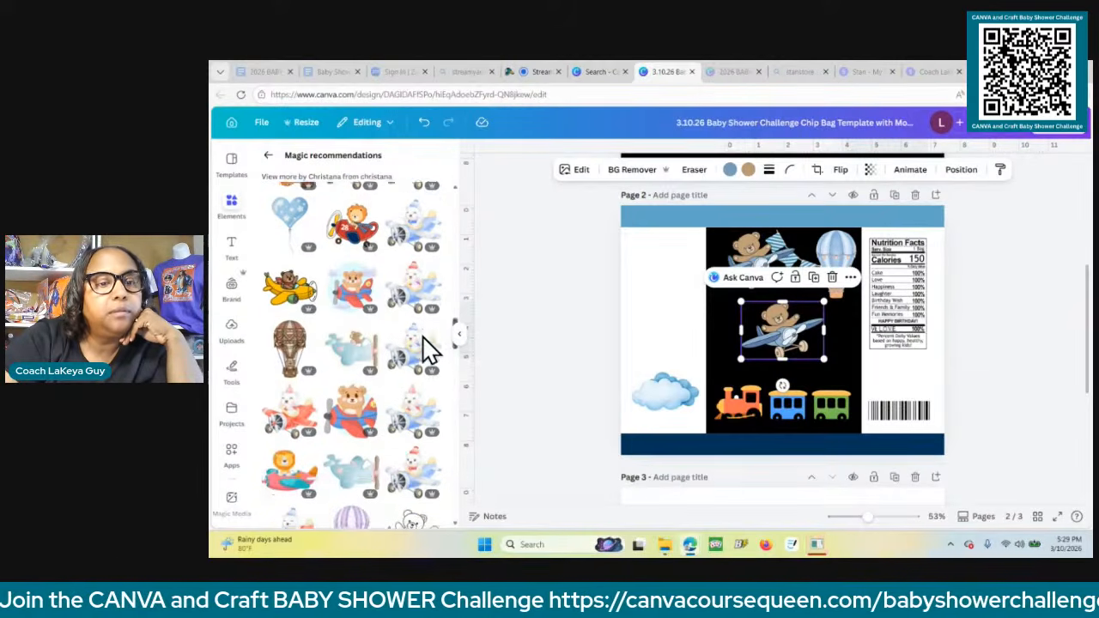
{"action": "scroll", "coordinate": [429, 352], "scroll_direction": "down", "scroll_amount": 5}
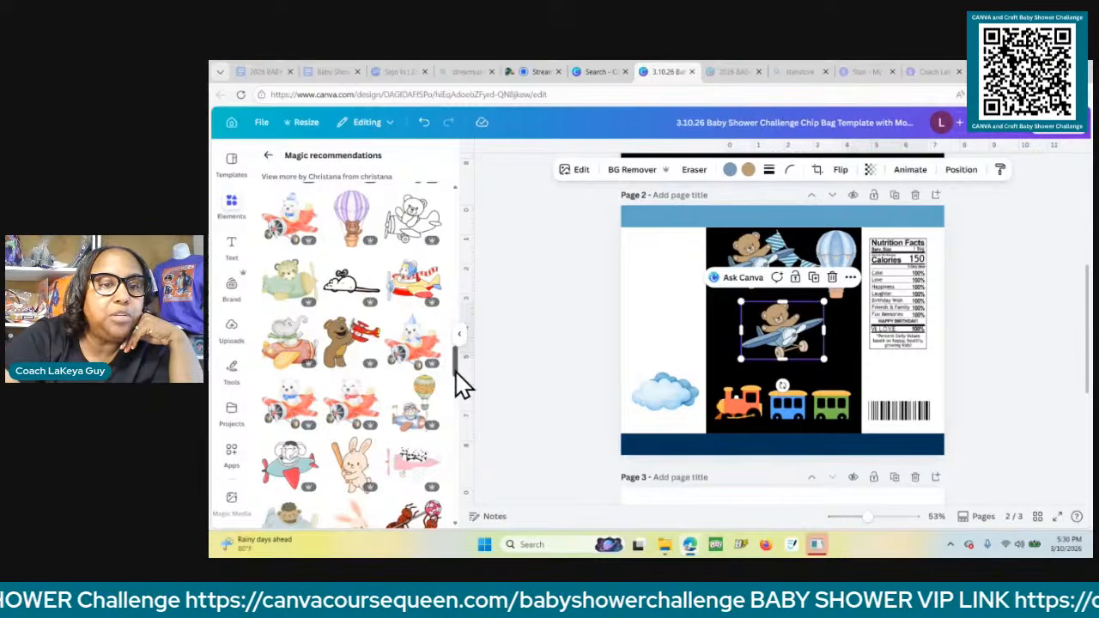
{"action": "left_click_drag", "start_coordinate": [461, 388], "coordinate": [460, 468]}
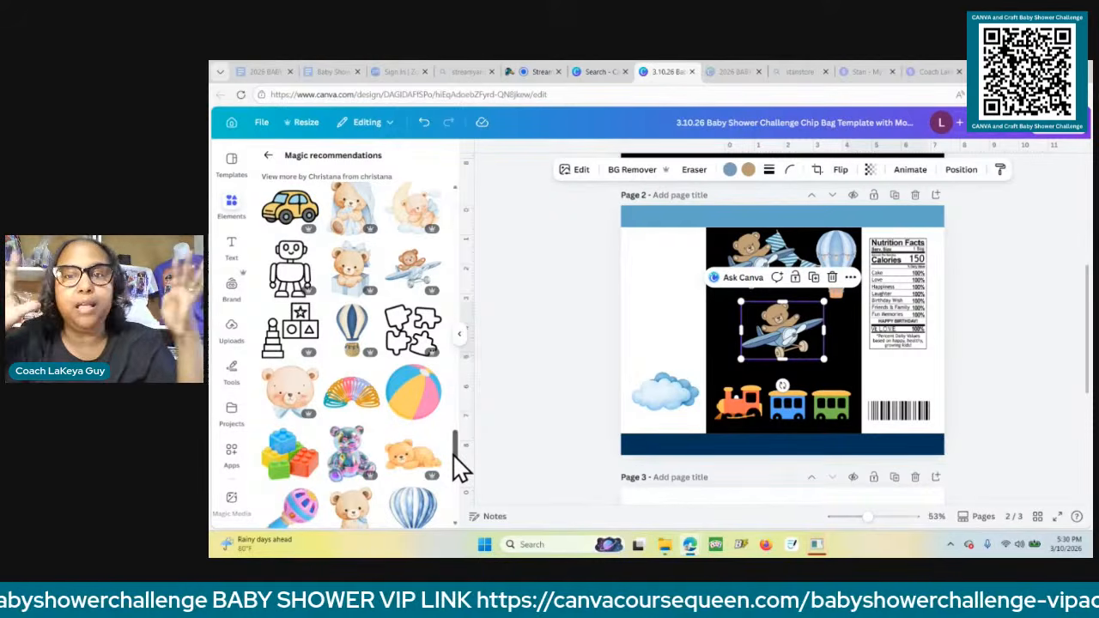
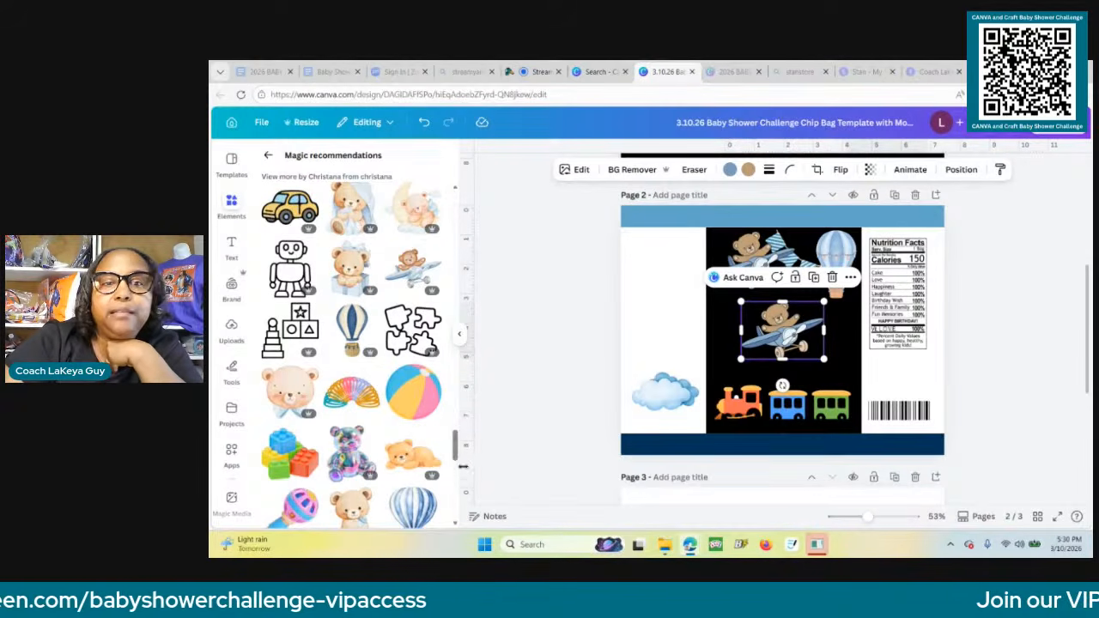
{"action": "left_click_drag", "start_coordinate": [455, 444], "coordinate": [464, 469]}
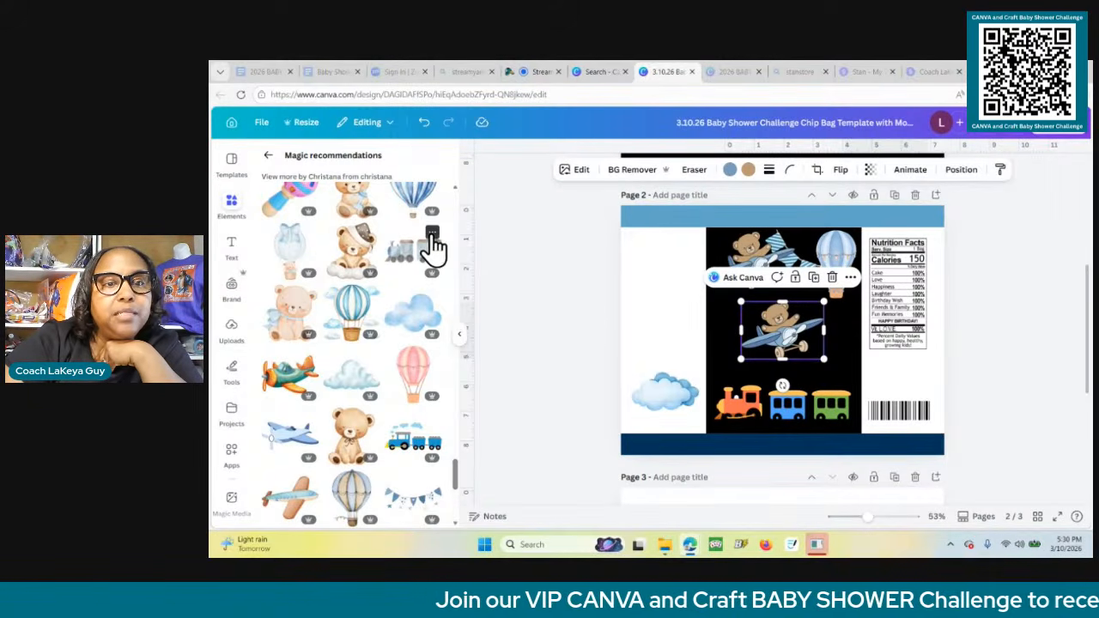
{"action": "left_click", "coordinate": [433, 234]}
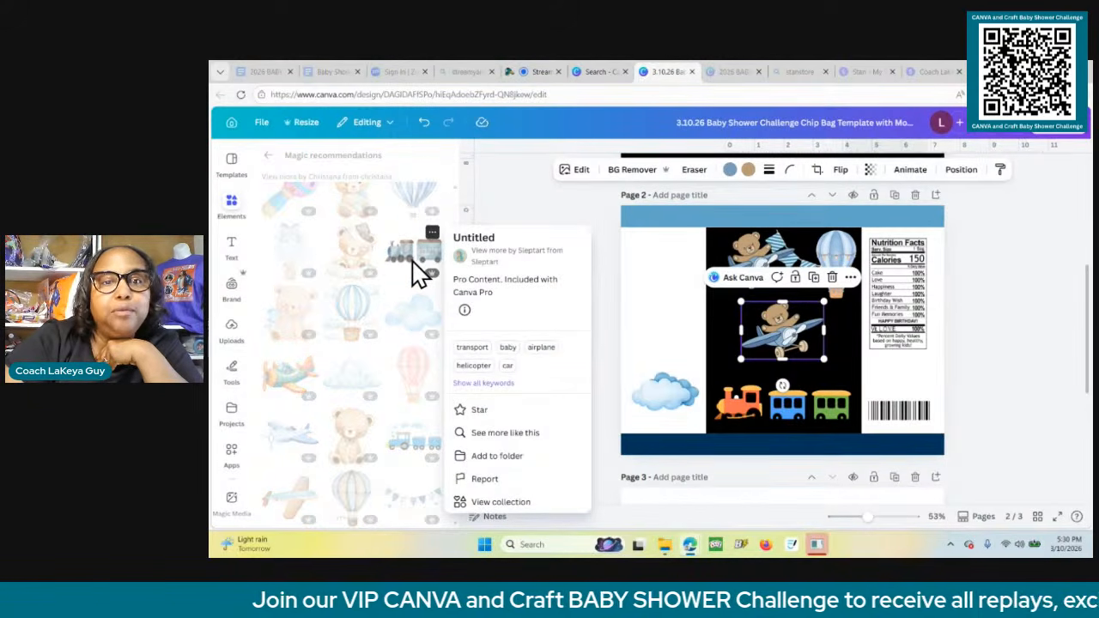
{"action": "left_click", "coordinate": [415, 273]}
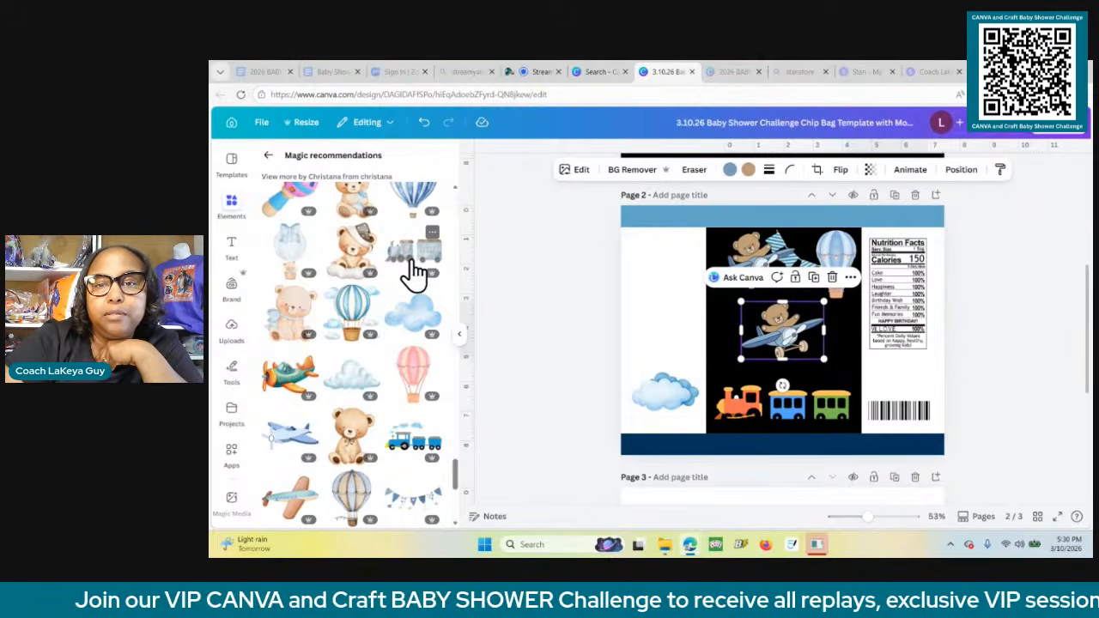
{"action": "left_click", "coordinate": [412, 262]}
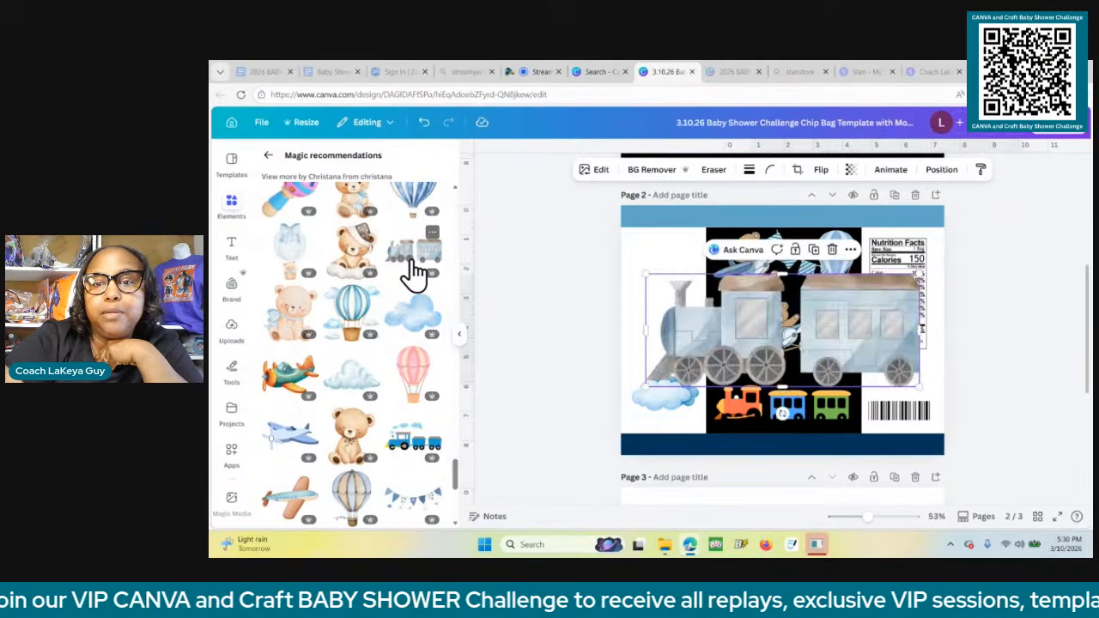
Delete the multicolored train and shrink the pale blue train into the black panel's lower left corner.
{"action": "left_click", "coordinate": [814, 406]}
{"action": "key", "text": "Delete"}
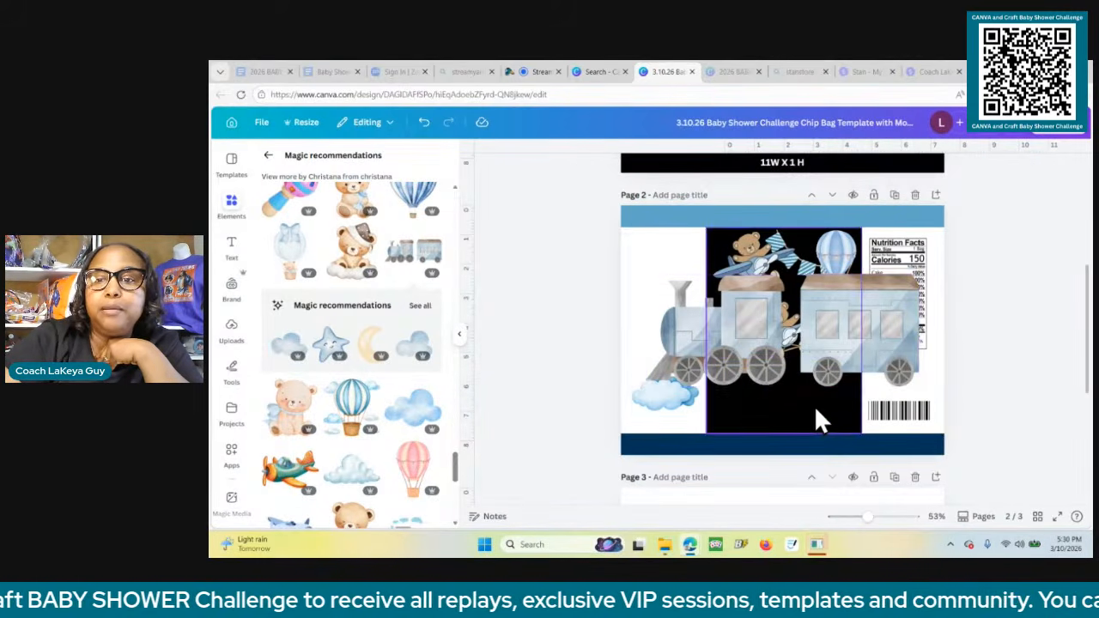
{"action": "left_click", "coordinate": [889, 365]}
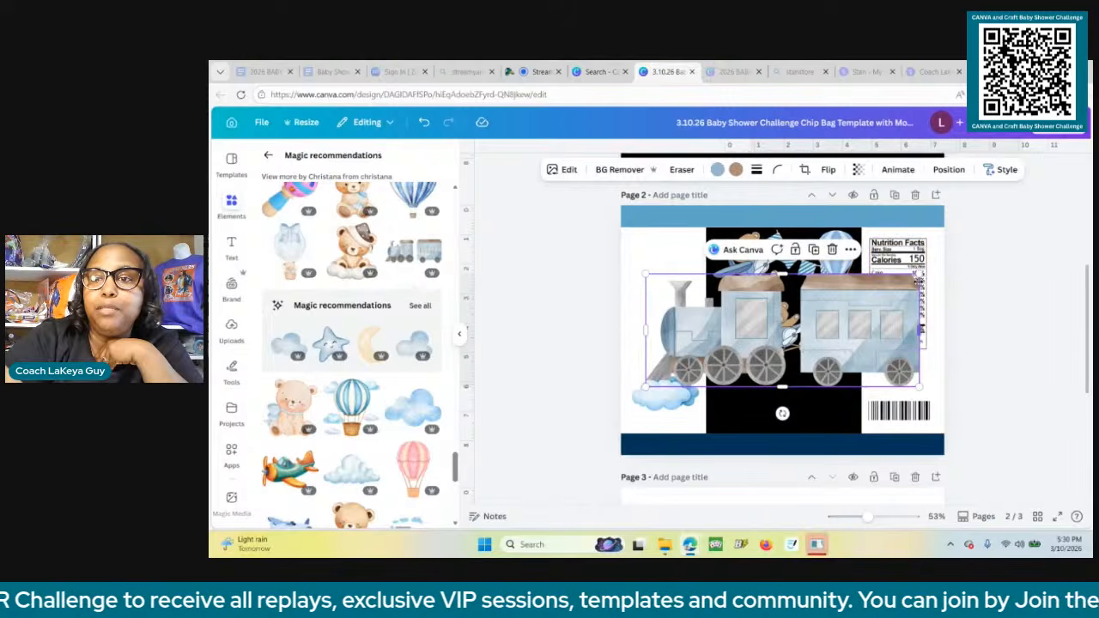
{"action": "left_click_drag", "start_coordinate": [918, 273], "coordinate": [766, 410]}
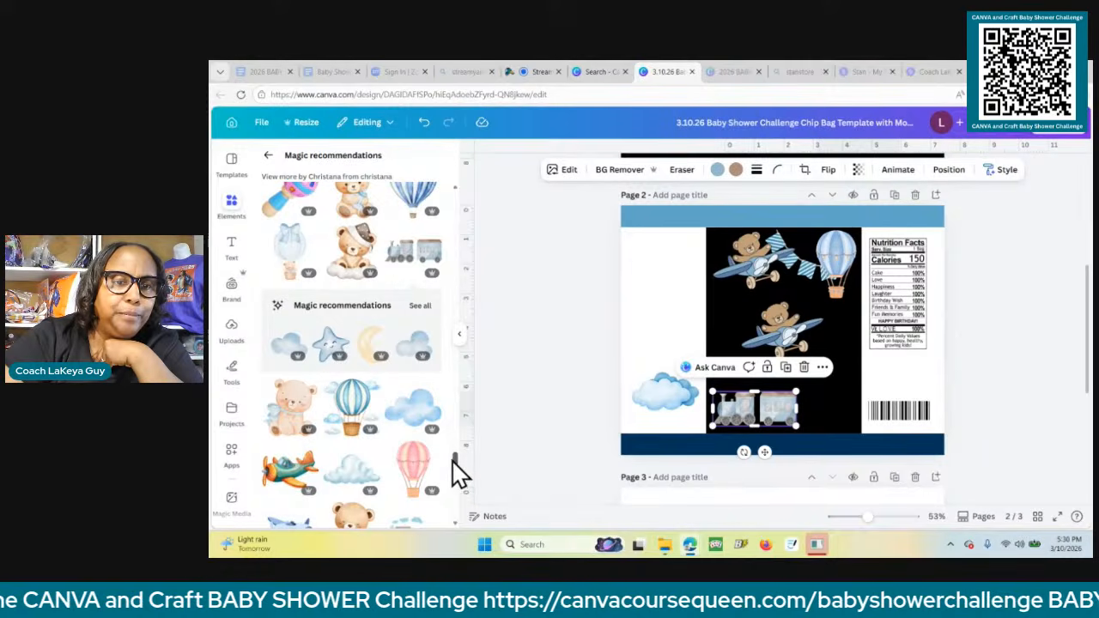
Find the Watercolor Illustration of Teddy Bear on Clouds among the similar graphics and add it to page 2.
{"action": "scroll", "coordinate": [454, 464], "scroll_direction": "down", "scroll_amount": 2}
{"action": "mouse_move", "coordinate": [456, 467]}
{"action": "left_mouse_down"}
{"action": "mouse_move", "coordinate": [464, 506]}
{"action": "mouse_move", "coordinate": [467, 461]}
{"action": "left_mouse_up"}
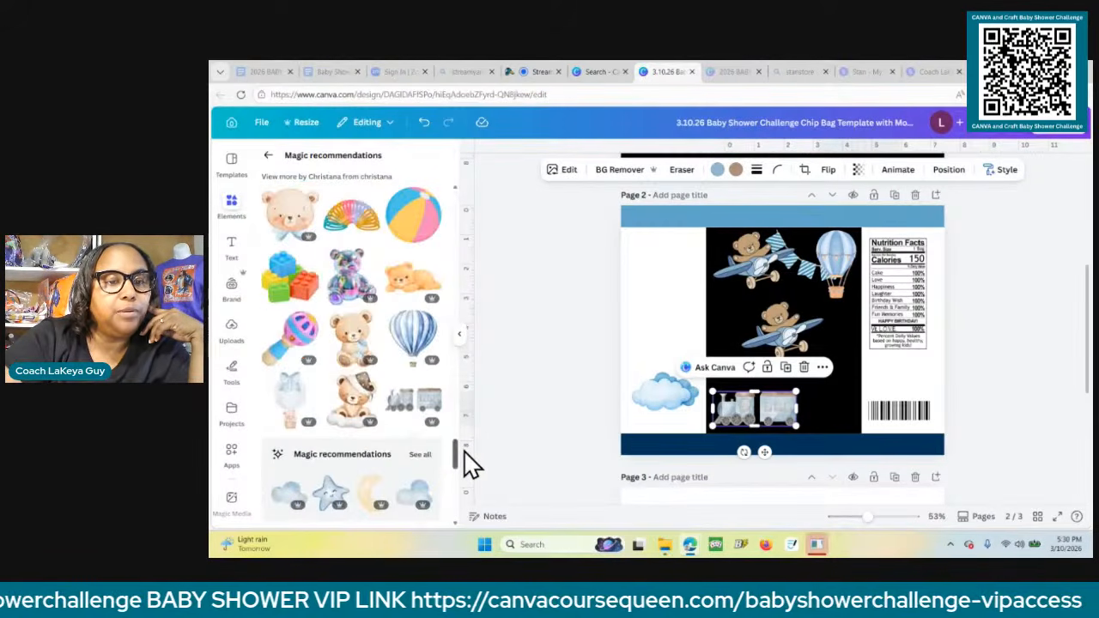
{"action": "scroll", "coordinate": [464, 444], "scroll_direction": "up", "scroll_amount": 3}
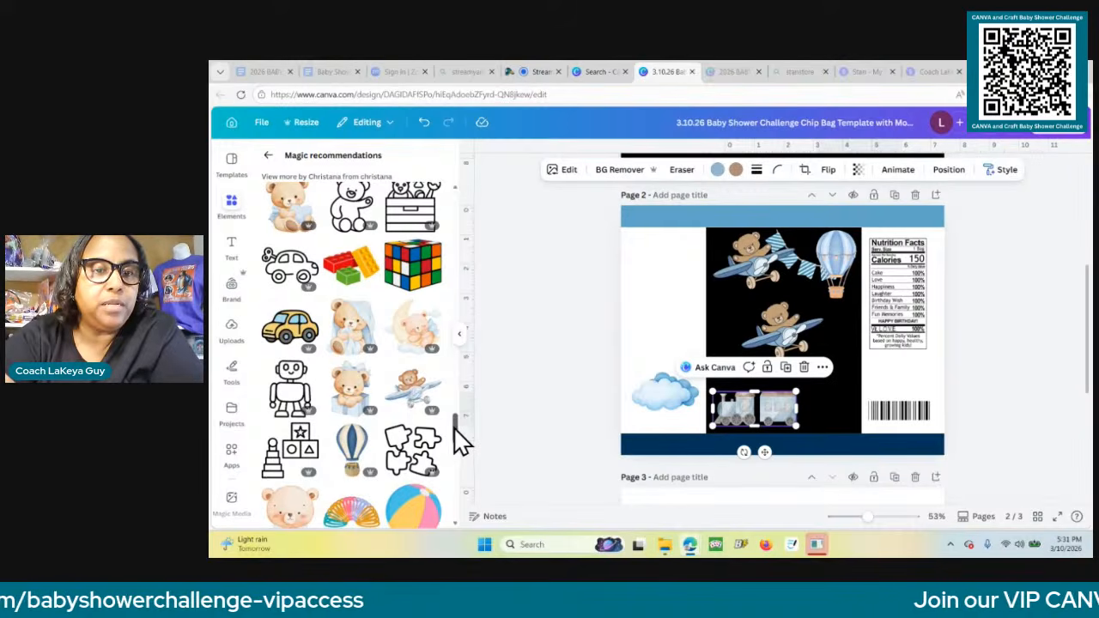
{"action": "left_click_drag", "start_coordinate": [455, 429], "coordinate": [469, 256]}
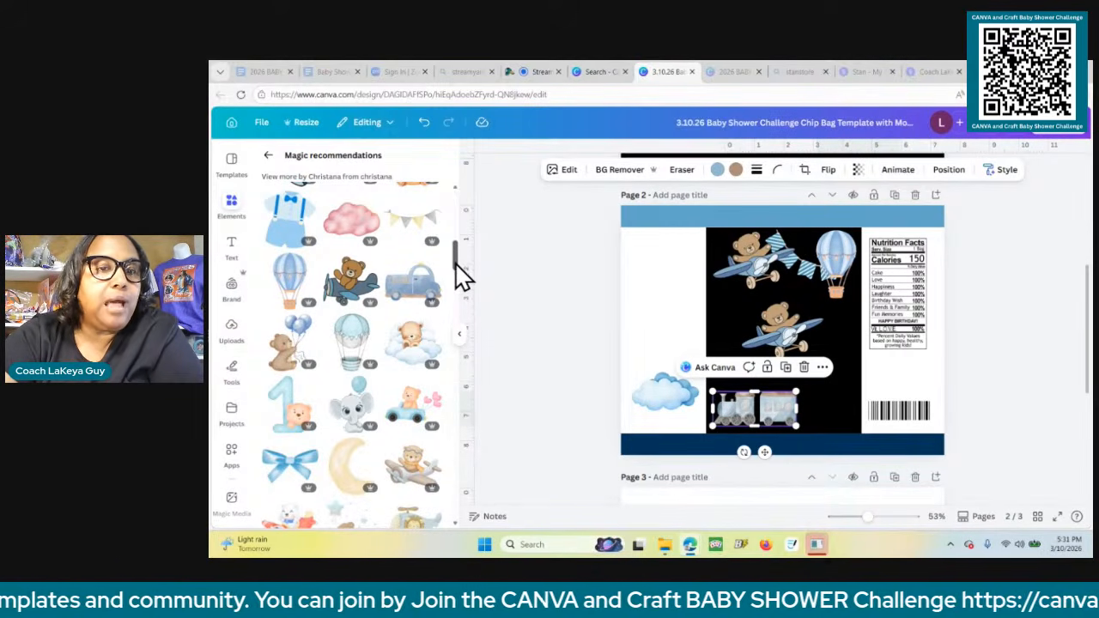
{"action": "mouse_move", "coordinate": [455, 270]}
{"action": "left_mouse_down"}
{"action": "mouse_move", "coordinate": [456, 204]}
{"action": "mouse_move", "coordinate": [455, 300]}
{"action": "mouse_move", "coordinate": [454, 264]}
{"action": "left_mouse_up"}
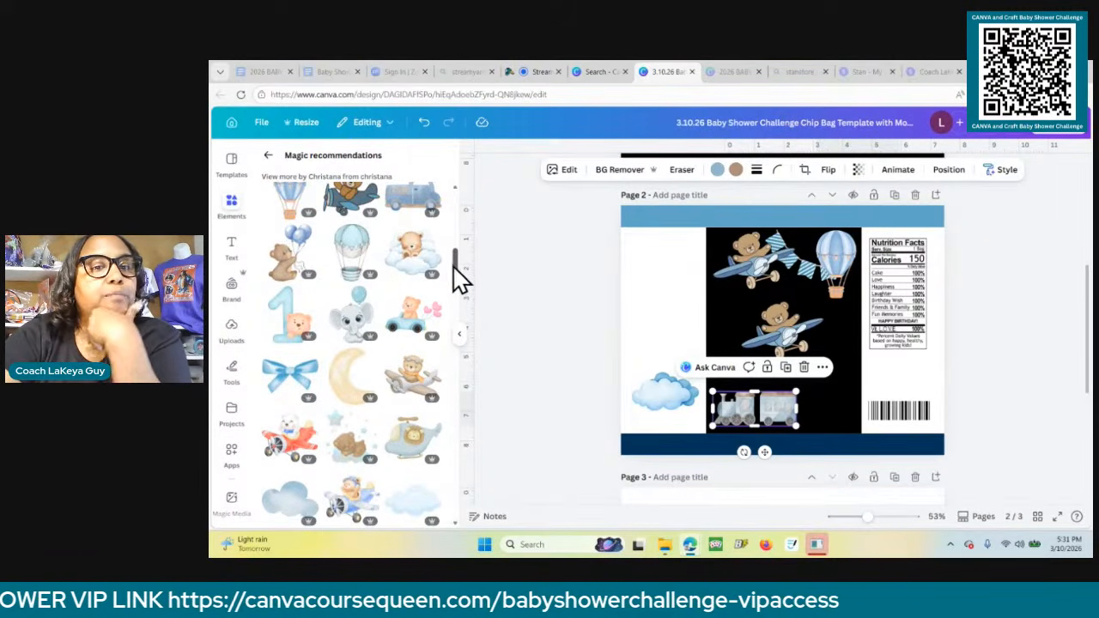
{"action": "left_click", "coordinate": [434, 238]}
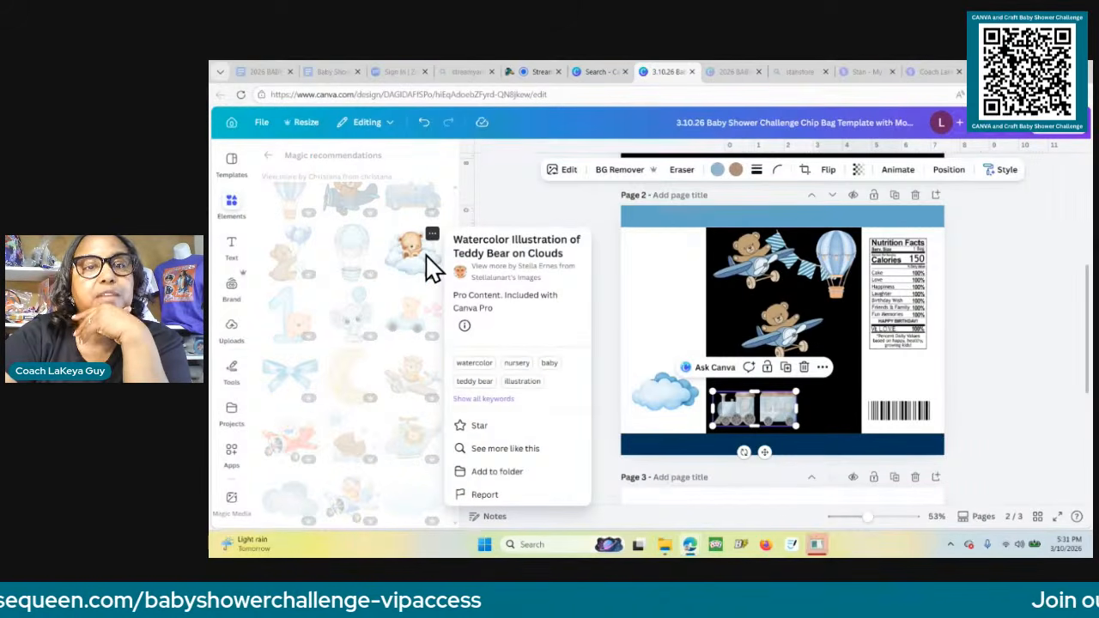
{"action": "left_click", "coordinate": [413, 255]}
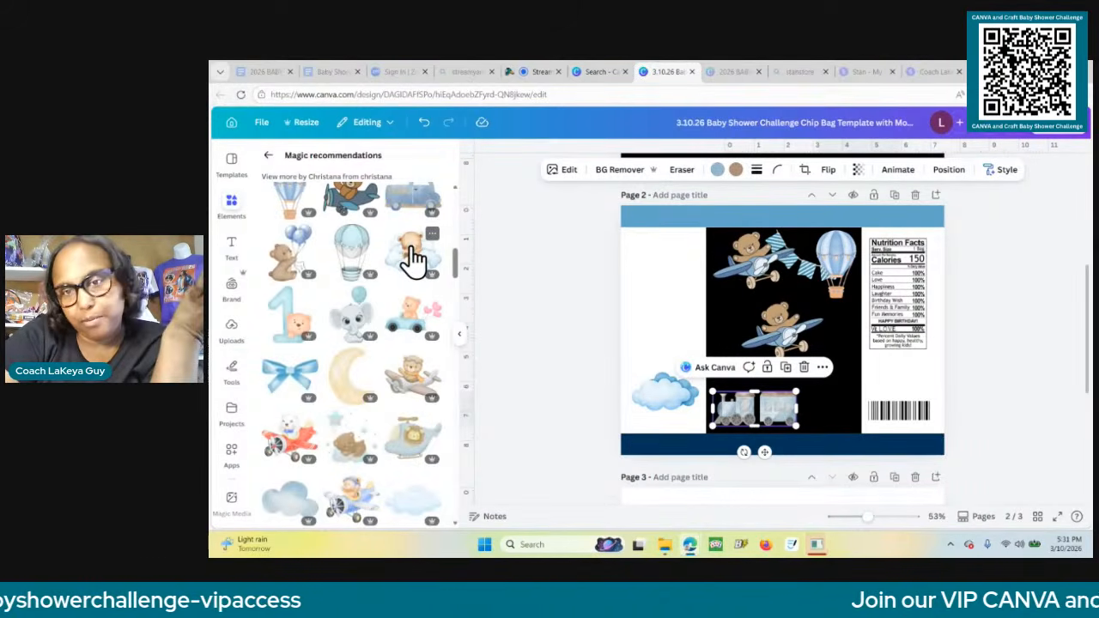
{"action": "left_click", "coordinate": [412, 255]}
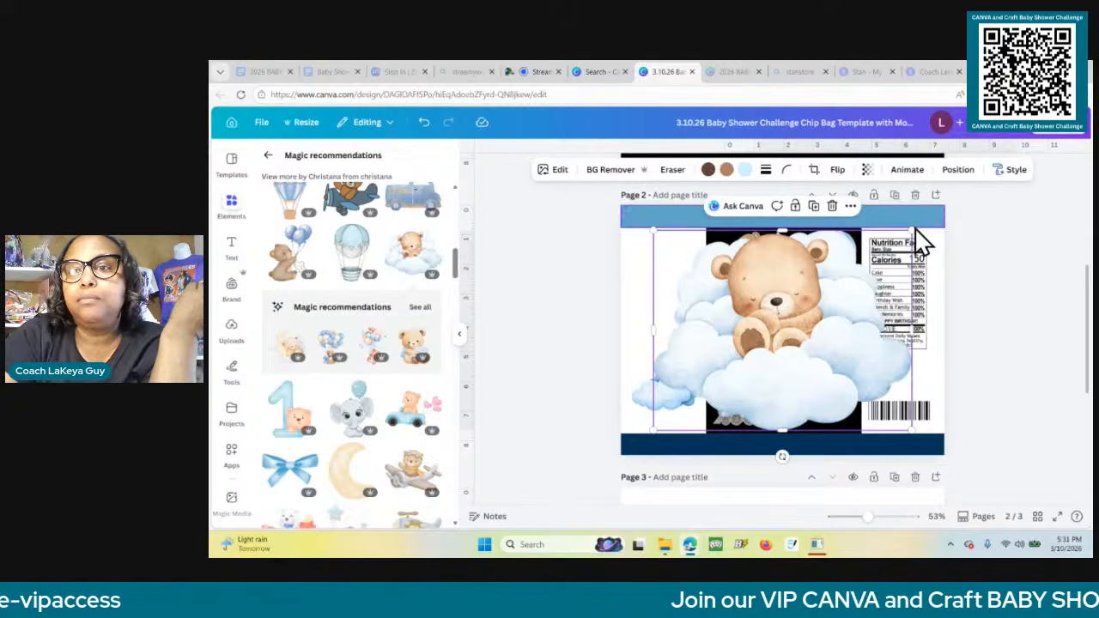
Shrink the teddy bear on clouds and place it in the black panel's lower right corner, beside the pale blue train.
{"action": "left_click_drag", "start_coordinate": [912, 229], "coordinate": [755, 392]}
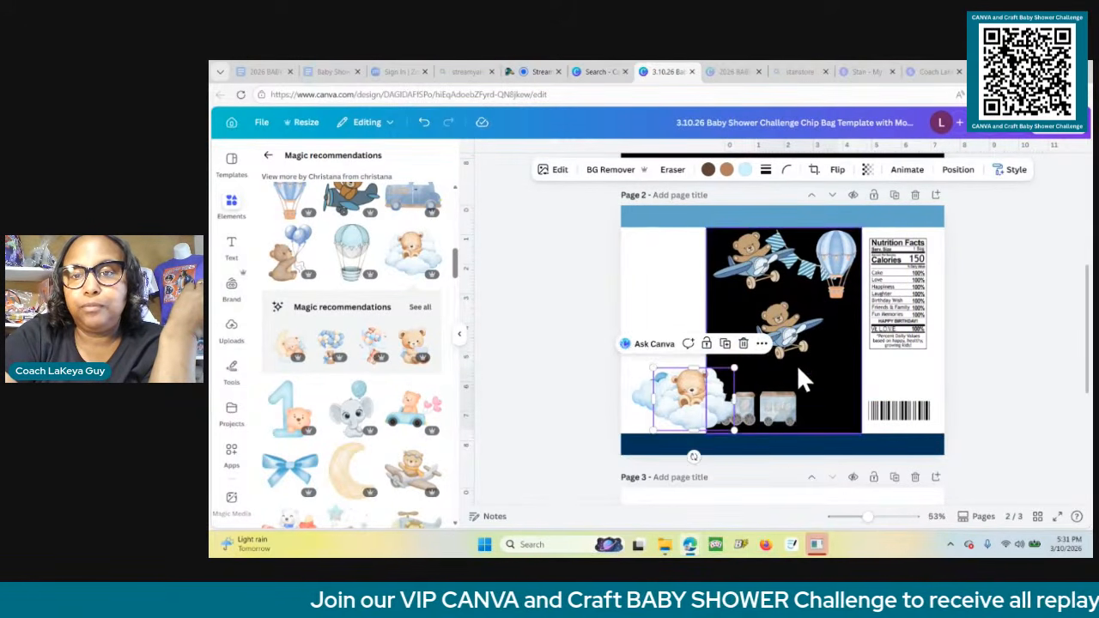
{"action": "left_click_drag", "start_coordinate": [697, 412], "coordinate": [814, 401]}
{"action": "left_click", "coordinate": [739, 406]}
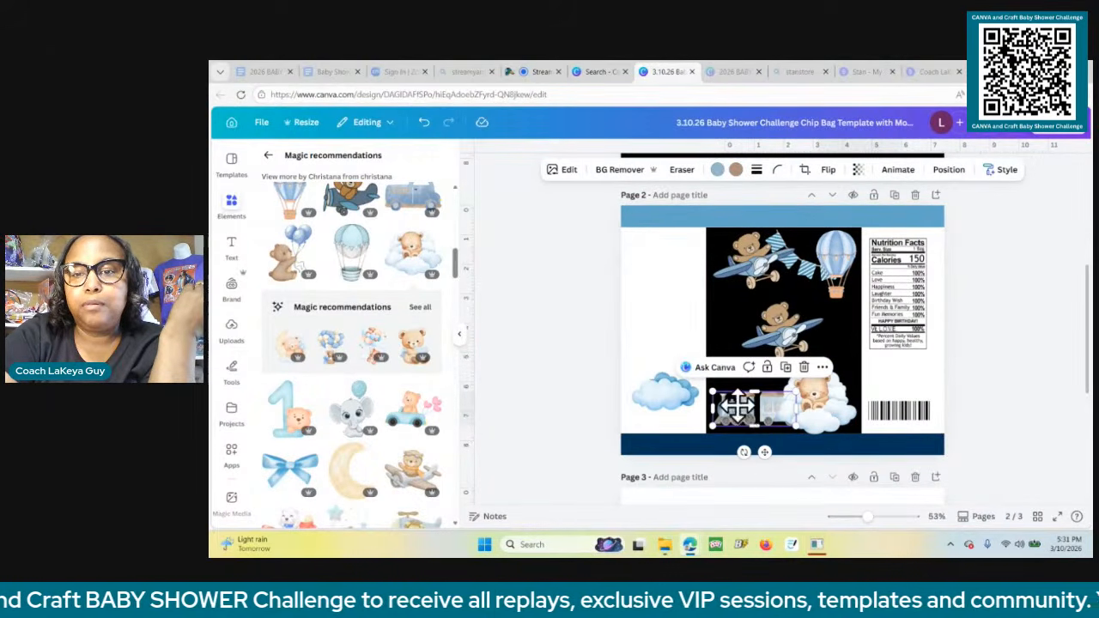
{"action": "double_click", "coordinate": [740, 406]}
{"action": "left_click", "coordinate": [546, 375]}
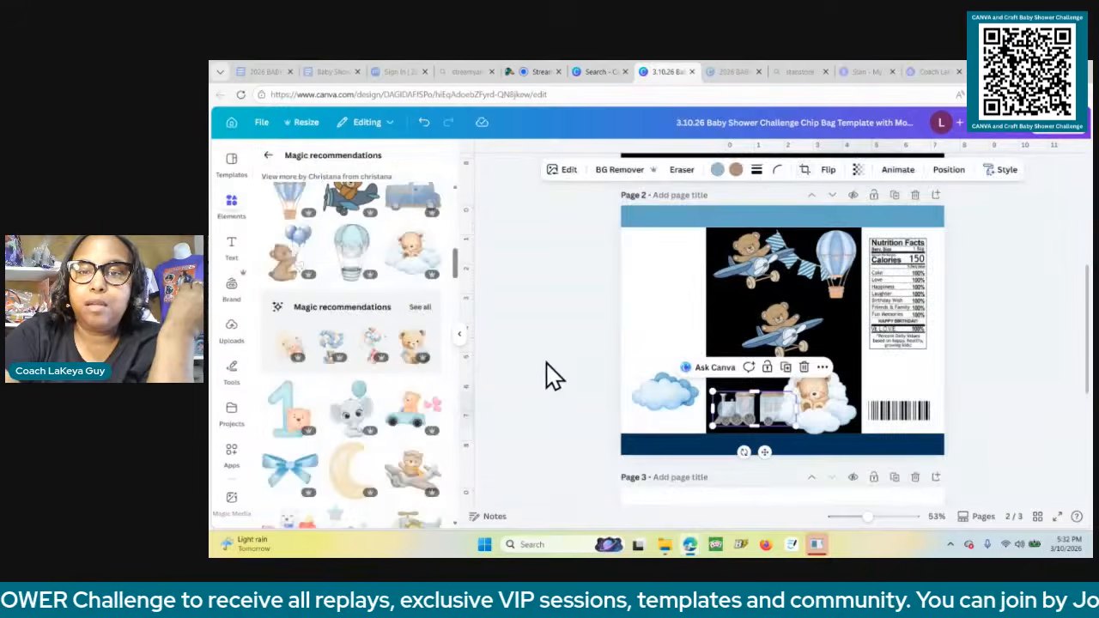
{"action": "left_click", "coordinate": [546, 375]}
{"action": "left_click", "coordinate": [765, 408]}
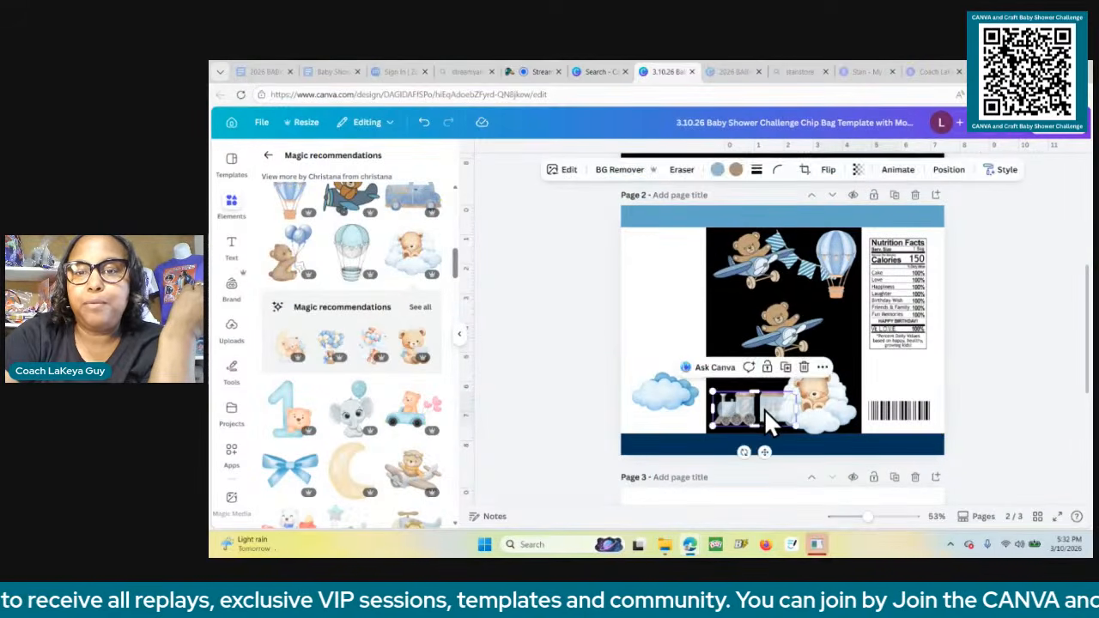
{"action": "left_click_drag", "start_coordinate": [762, 409], "coordinate": [818, 412]}
{"action": "left_click", "coordinate": [817, 415]}
Place the blue cloud beneath the upper airplane bear on page 2 and delete the lower airplane bear.
{"action": "left_click", "coordinate": [654, 412]}
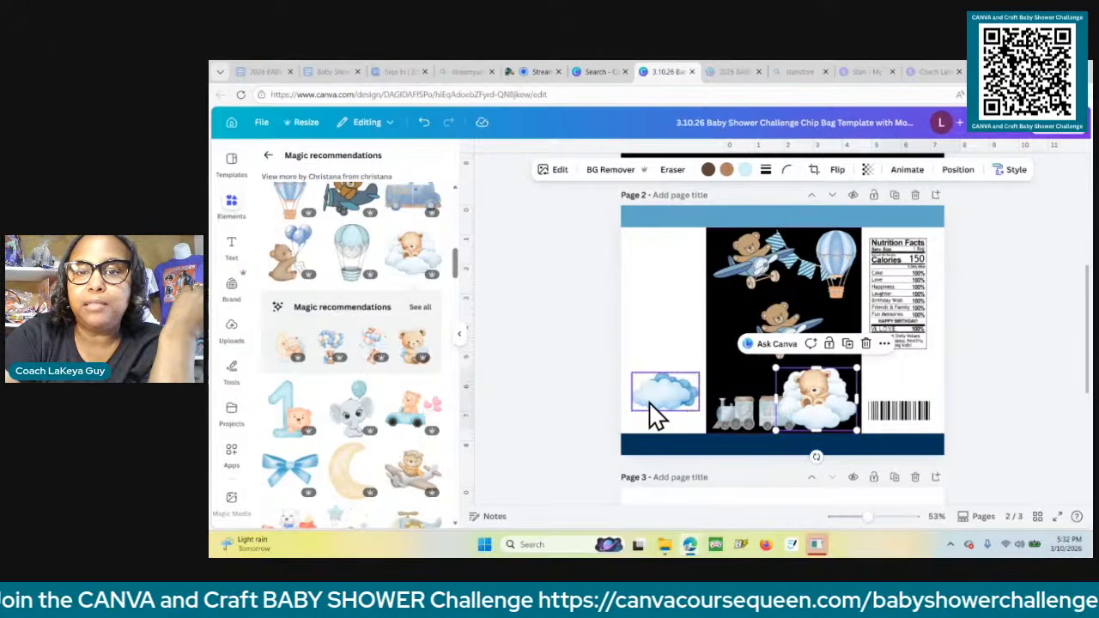
{"action": "left_click_drag", "start_coordinate": [698, 373], "coordinate": [721, 326]}
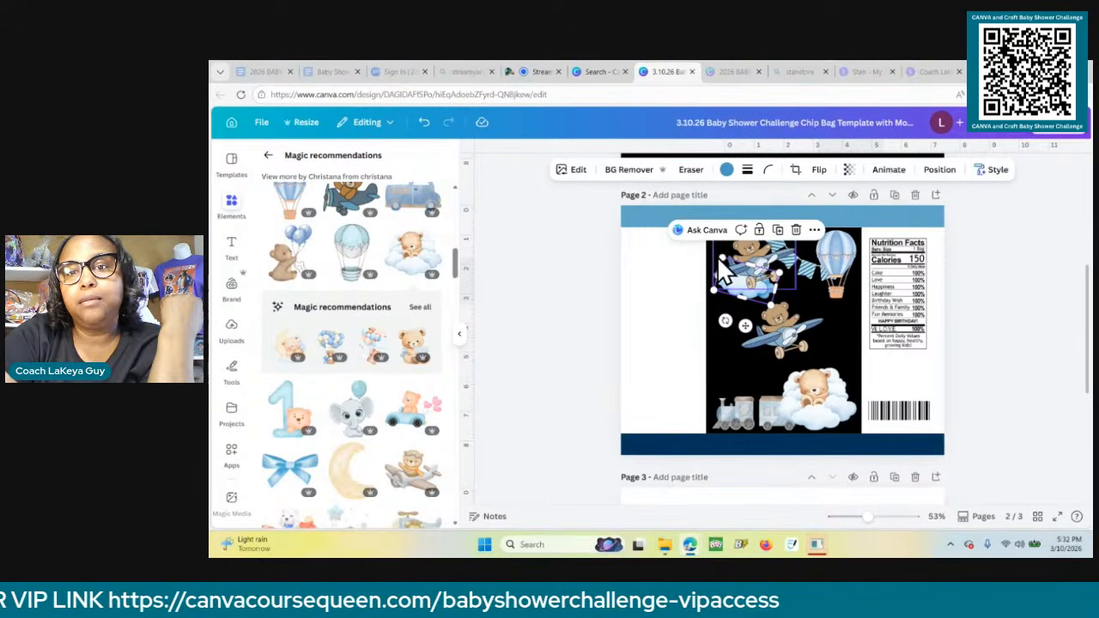
{"action": "left_click_drag", "start_coordinate": [722, 271], "coordinate": [728, 262]}
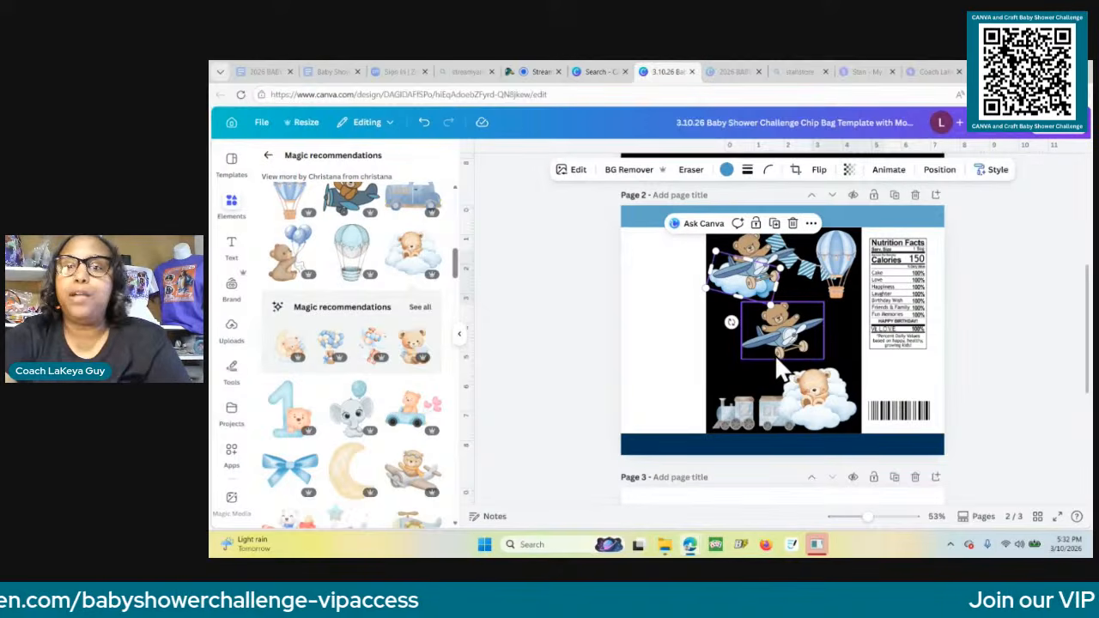
{"action": "left_click", "coordinate": [793, 340]}
{"action": "key", "text": "Delete"}
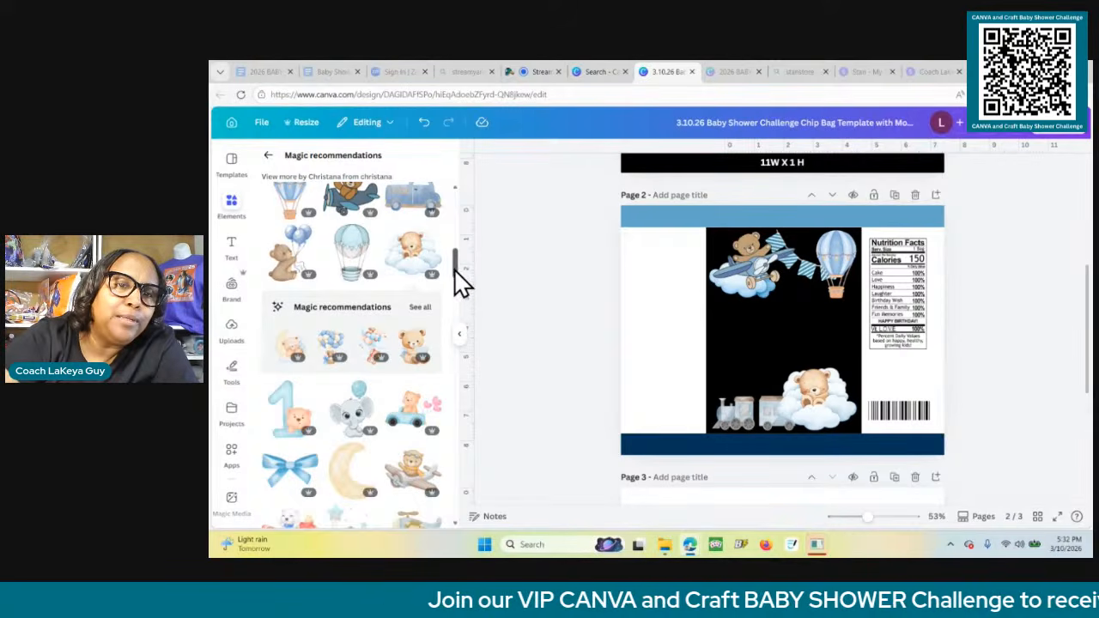
Add the goggled bear pilot graphic to the black panel, shrink it to about 3.7 by 3.5 in and flip it horizontally.
{"action": "left_click_drag", "start_coordinate": [464, 279], "coordinate": [471, 224]}
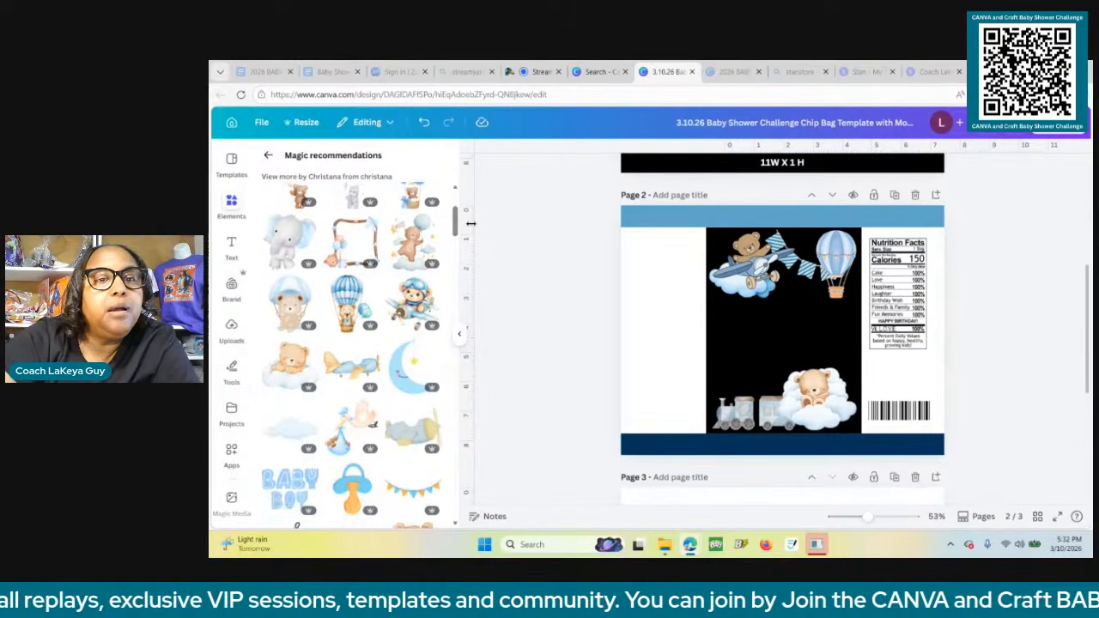
{"action": "left_click", "coordinate": [411, 319]}
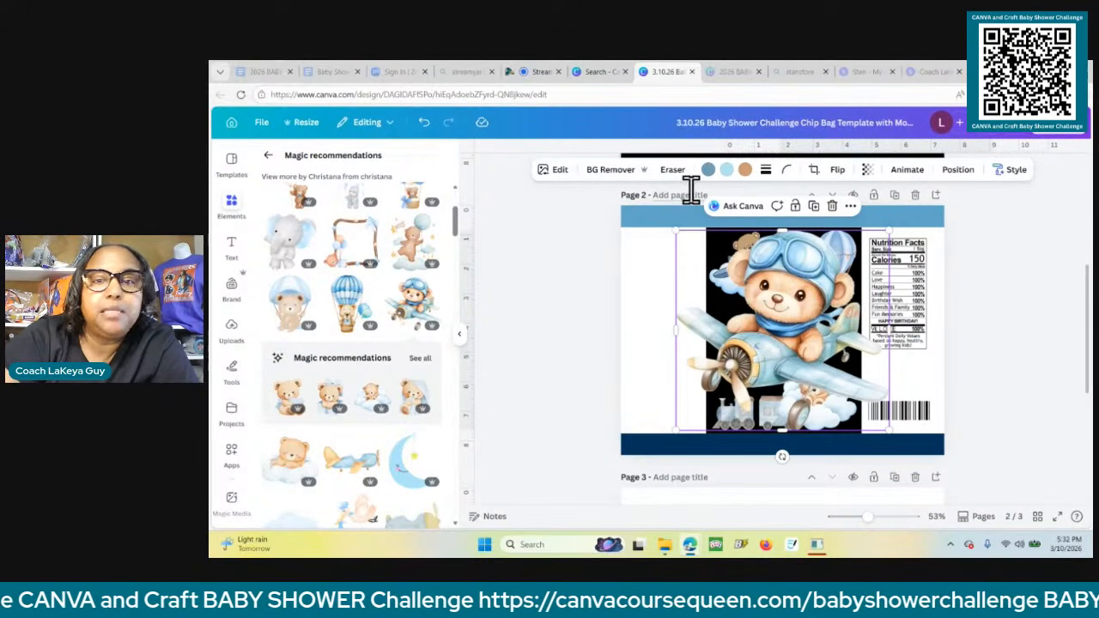
{"action": "left_click_drag", "start_coordinate": [675, 230], "coordinate": [783, 331]}
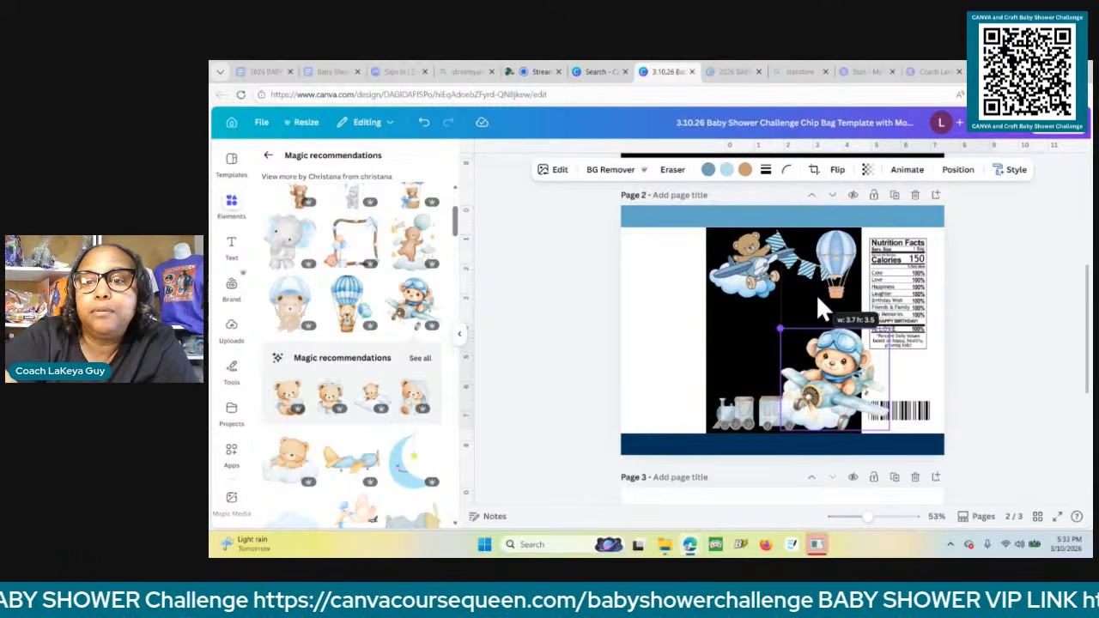
{"action": "left_click", "coordinate": [837, 170]}
{"action": "left_click", "coordinate": [844, 205]}
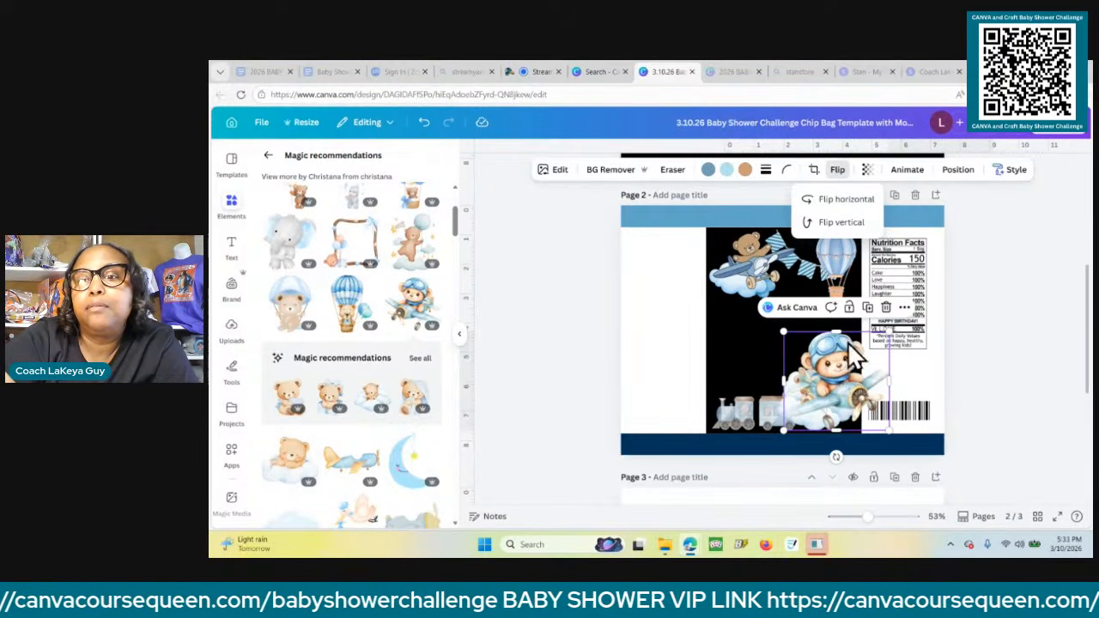
{"action": "left_click_drag", "start_coordinate": [841, 389], "coordinate": [794, 351]}
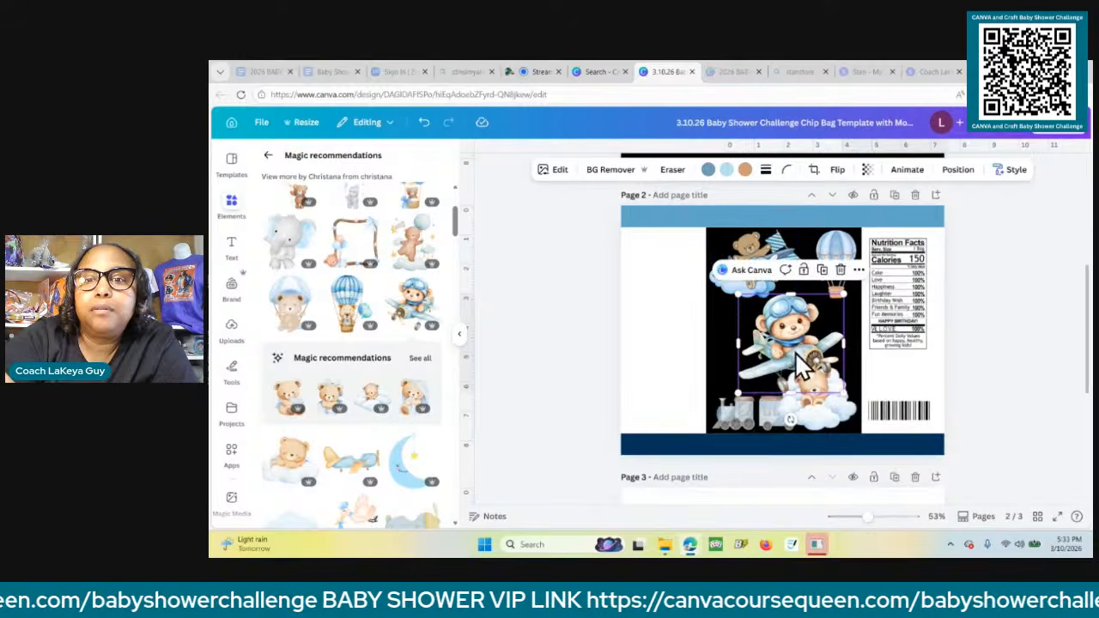
Delete the old airplane bear and put the bear pilot in its place on the blue cloud, scaled down to fit.
{"action": "left_click", "coordinate": [750, 251]}
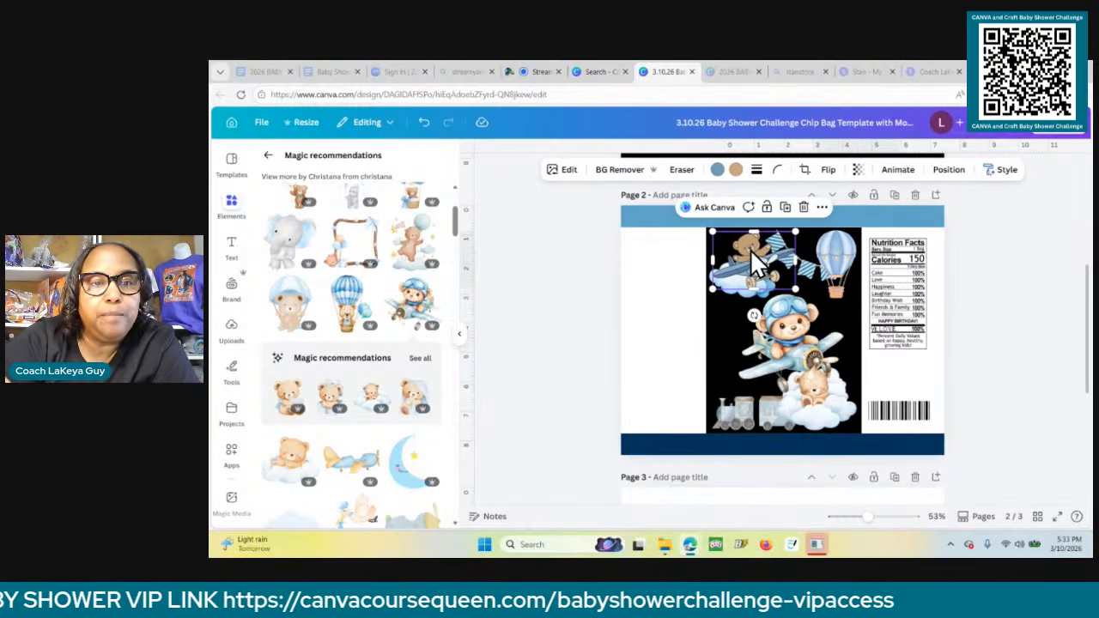
{"action": "key", "text": "Delete"}
{"action": "left_click_drag", "start_coordinate": [781, 331], "coordinate": [749, 255]}
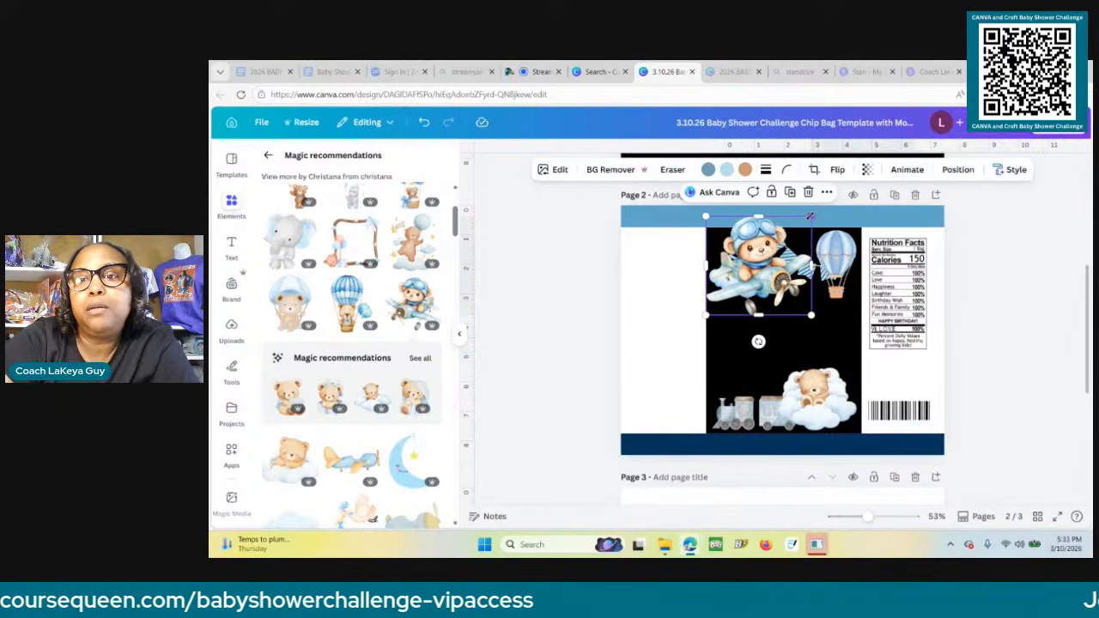
{"action": "left_click_drag", "start_coordinate": [810, 216], "coordinate": [770, 243]}
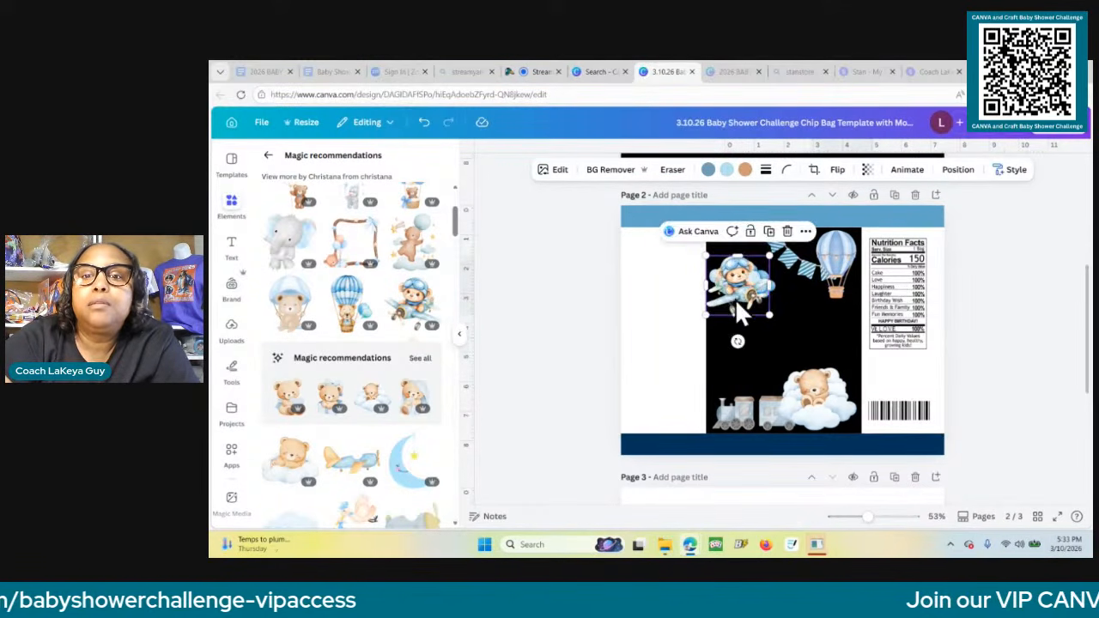
{"action": "left_click_drag", "start_coordinate": [735, 299], "coordinate": [748, 277]}
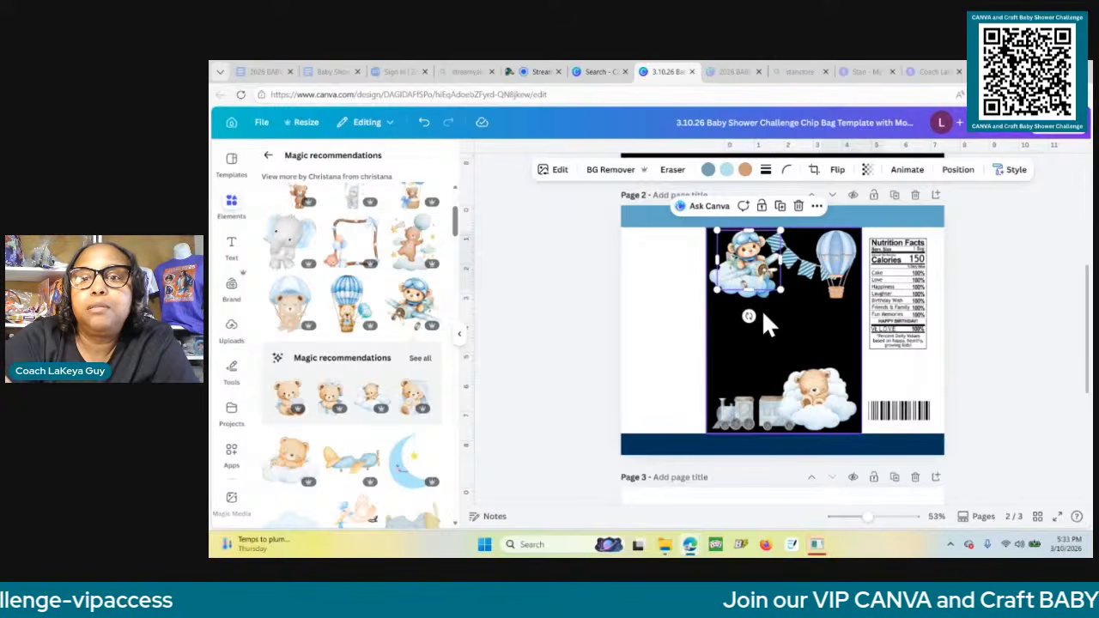
Enlarge the blue cloud and the bear pilot, keeping the pilot seated on the cloud in the panel's upper-left corner.
{"action": "left_click", "coordinate": [778, 328]}
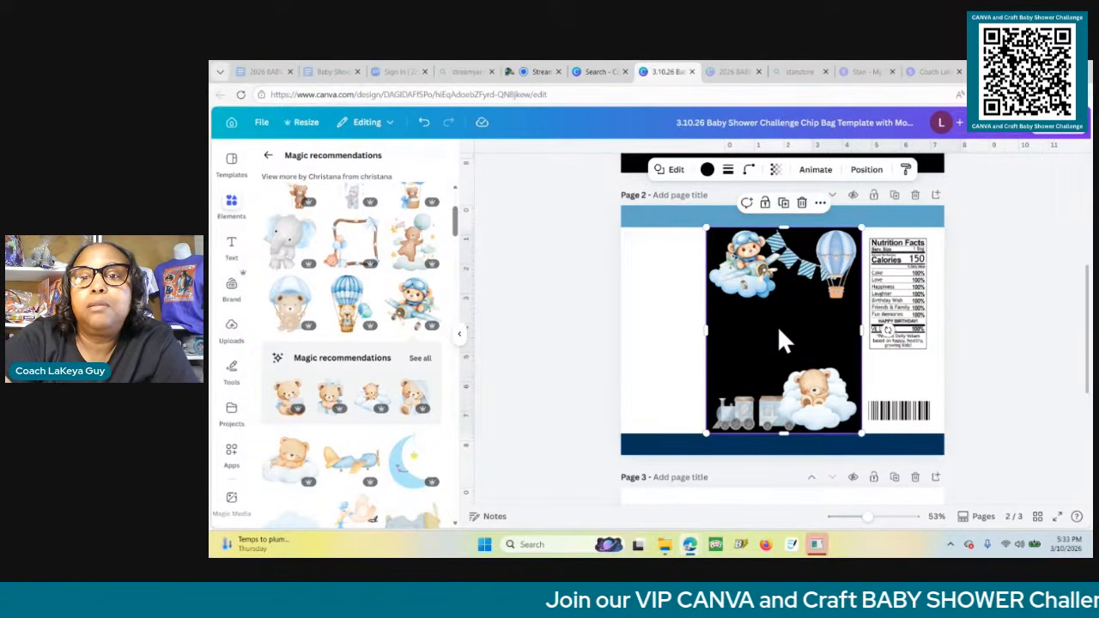
{"action": "left_click", "coordinate": [760, 293]}
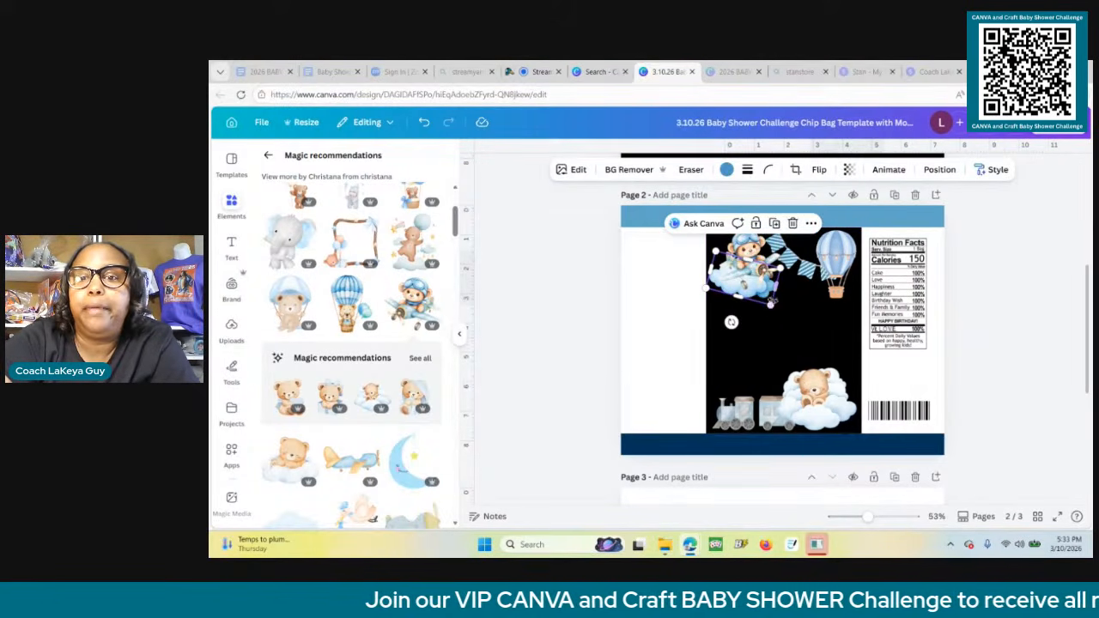
{"action": "left_click_drag", "start_coordinate": [771, 305], "coordinate": [796, 303]}
{"action": "left_click", "coordinate": [754, 256]}
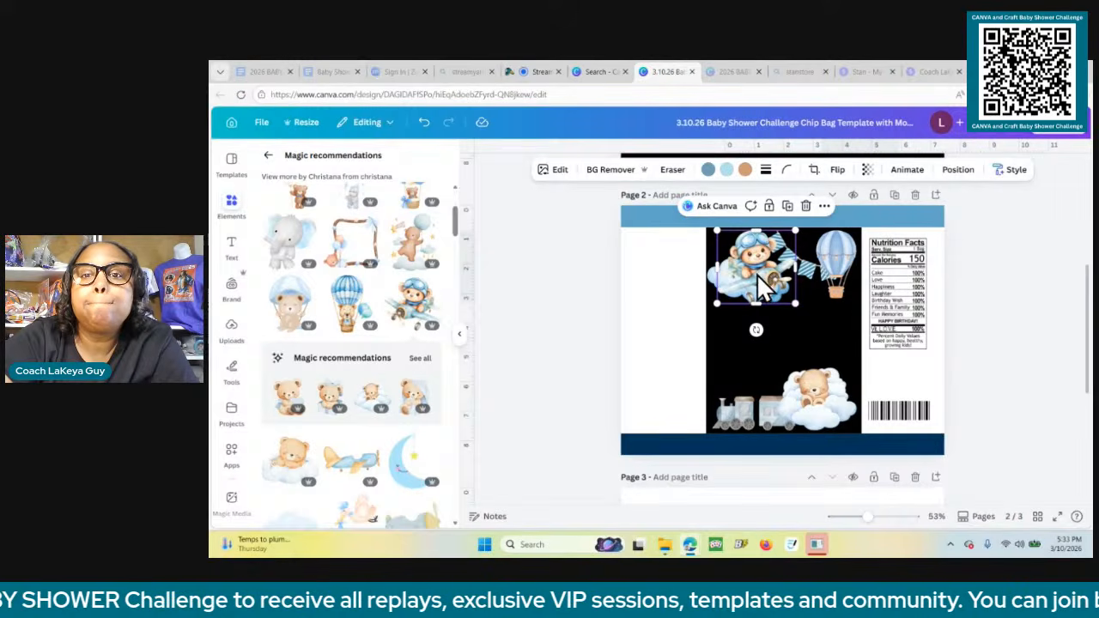
{"action": "left_click_drag", "start_coordinate": [755, 274], "coordinate": [750, 270]}
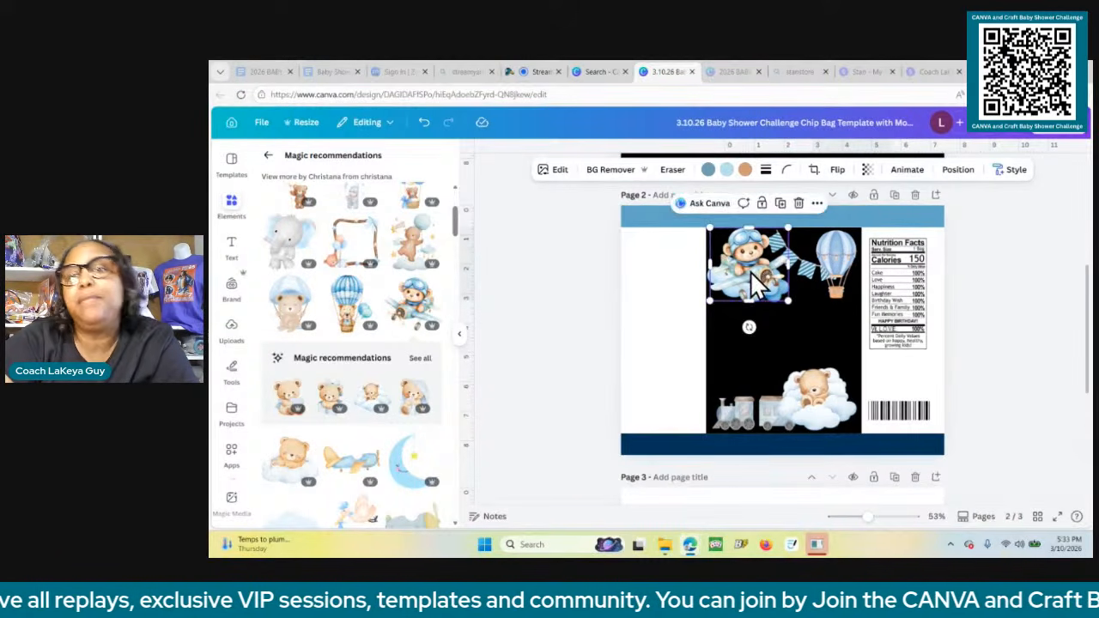
Tilt the hot-air balloon on page 2 slightly clockwise.
{"action": "left_click", "coordinate": [994, 341]}
{"action": "left_click", "coordinate": [835, 288]}
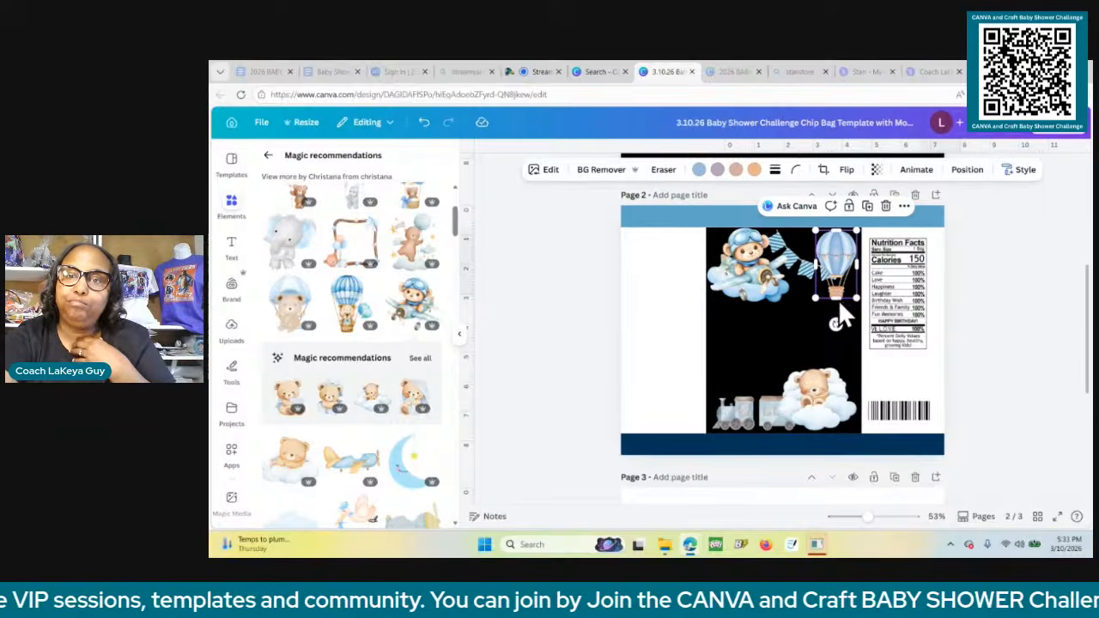
{"action": "left_click_drag", "start_coordinate": [836, 323], "coordinate": [826, 326]}
{"action": "left_click", "coordinate": [1011, 355]}
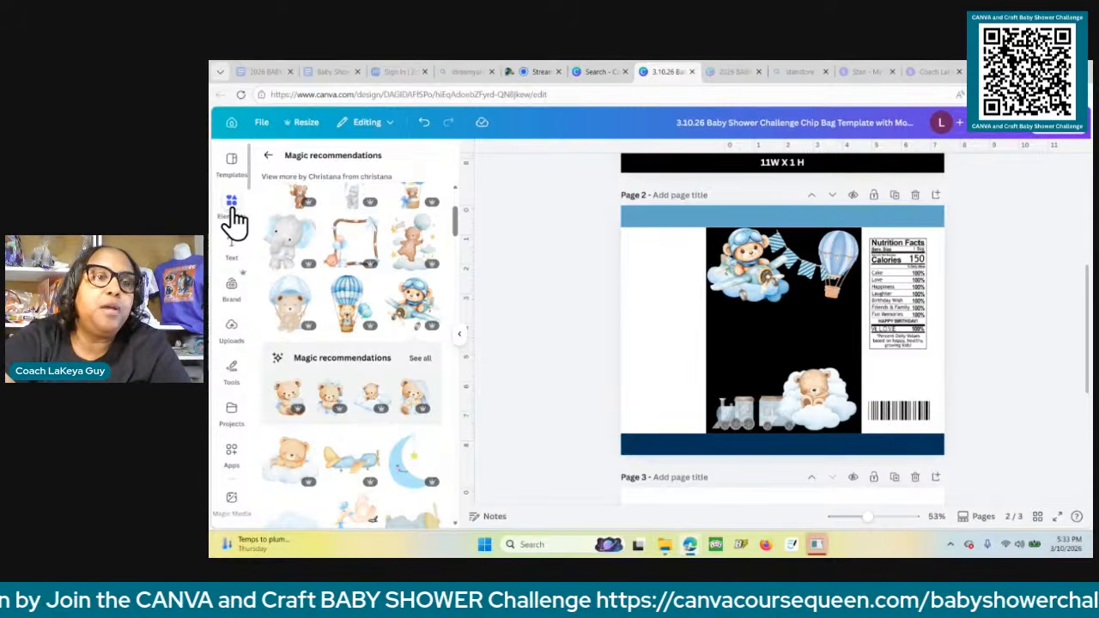
Switch to StreamYard to check the viewer comments, and return to the chip bag design in Canva.
{"action": "left_click", "coordinate": [543, 70]}
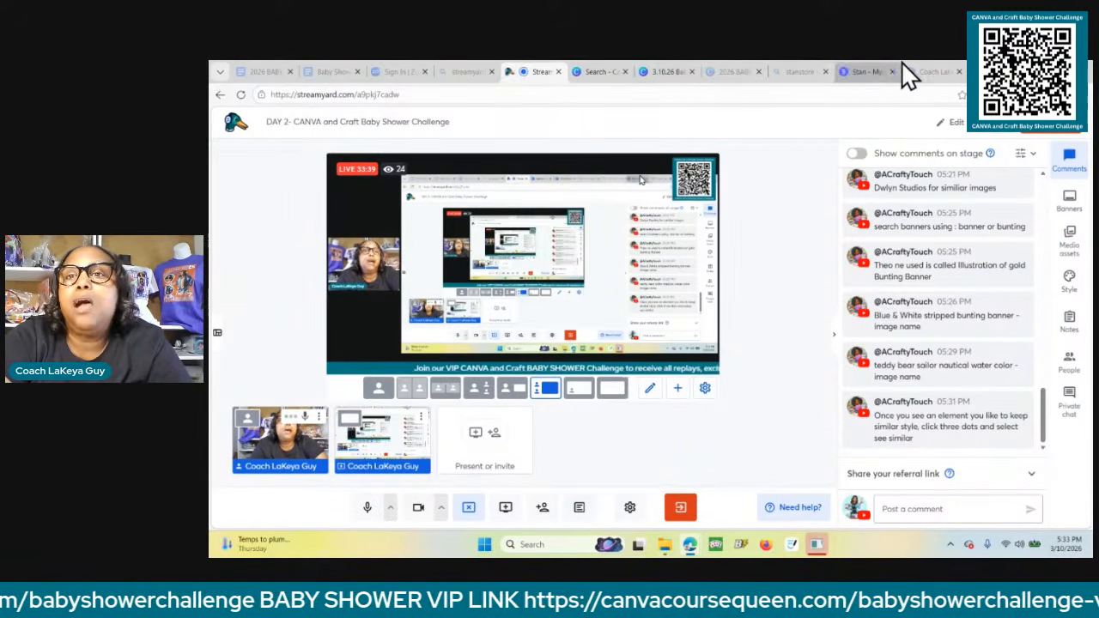
{"action": "left_click", "coordinate": [667, 78]}
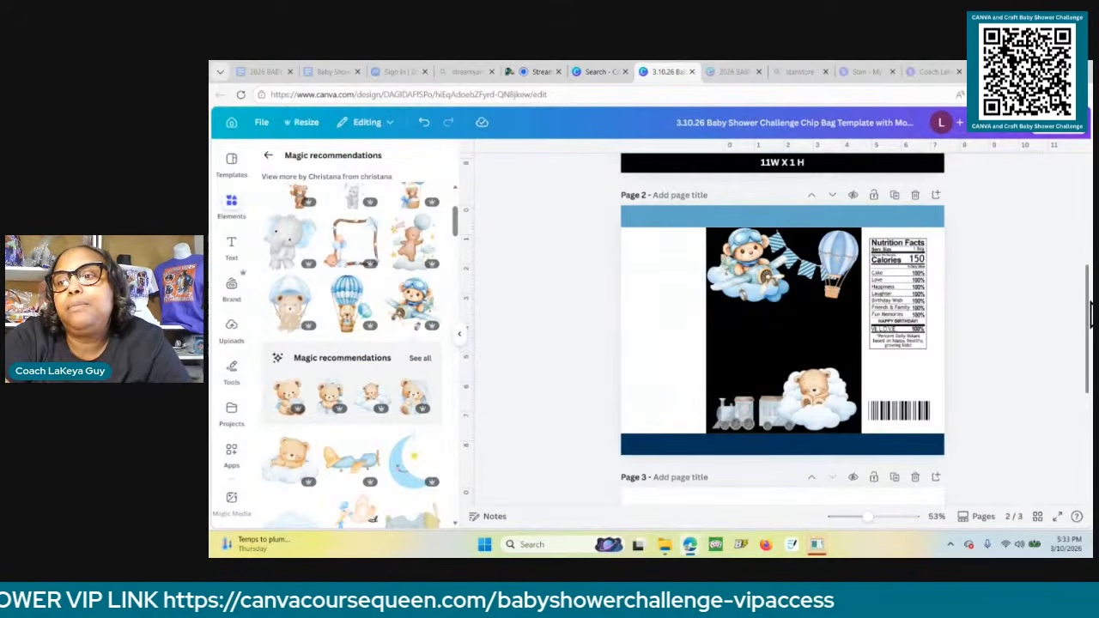
{"action": "mouse_move", "coordinate": [1088, 307]}
{"action": "left_mouse_down"}
{"action": "mouse_move", "coordinate": [1089, 329]}
{"action": "mouse_move", "coordinate": [1091, 315]}
{"action": "left_mouse_up"}
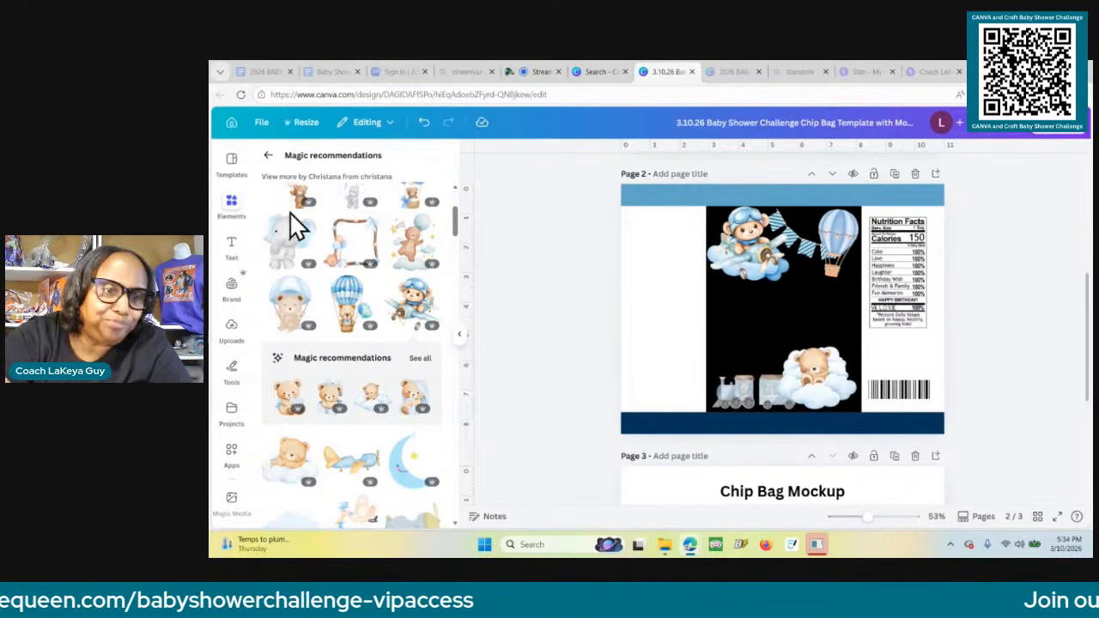
Search the elements library for "map" and show all matching graphics.
{"action": "left_click", "coordinate": [269, 156]}
{"action": "left_click", "coordinate": [274, 158]}
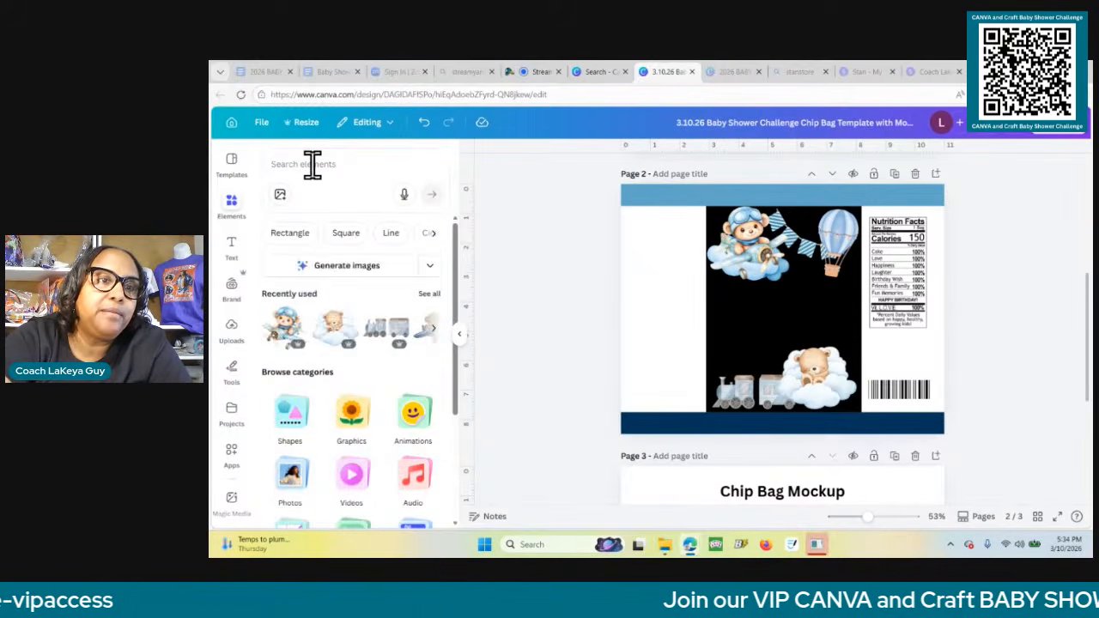
{"action": "left_click", "coordinate": [312, 164]}
{"action": "type", "text": "map"}
{"action": "key", "text": "Return"}
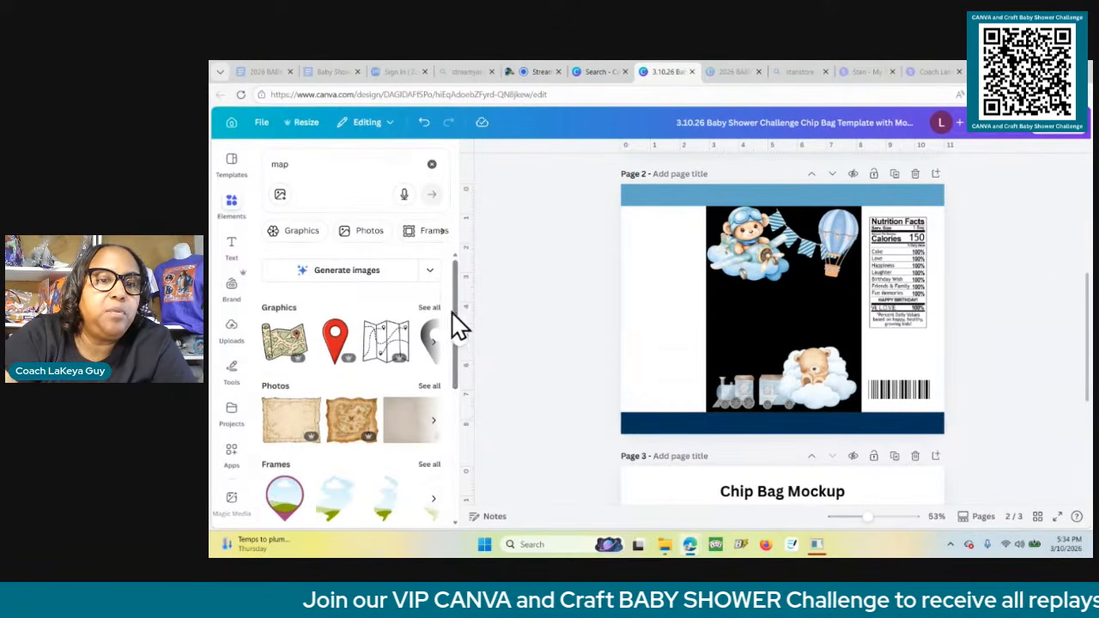
{"action": "scroll", "coordinate": [457, 310], "scroll_direction": "down", "scroll_amount": 1}
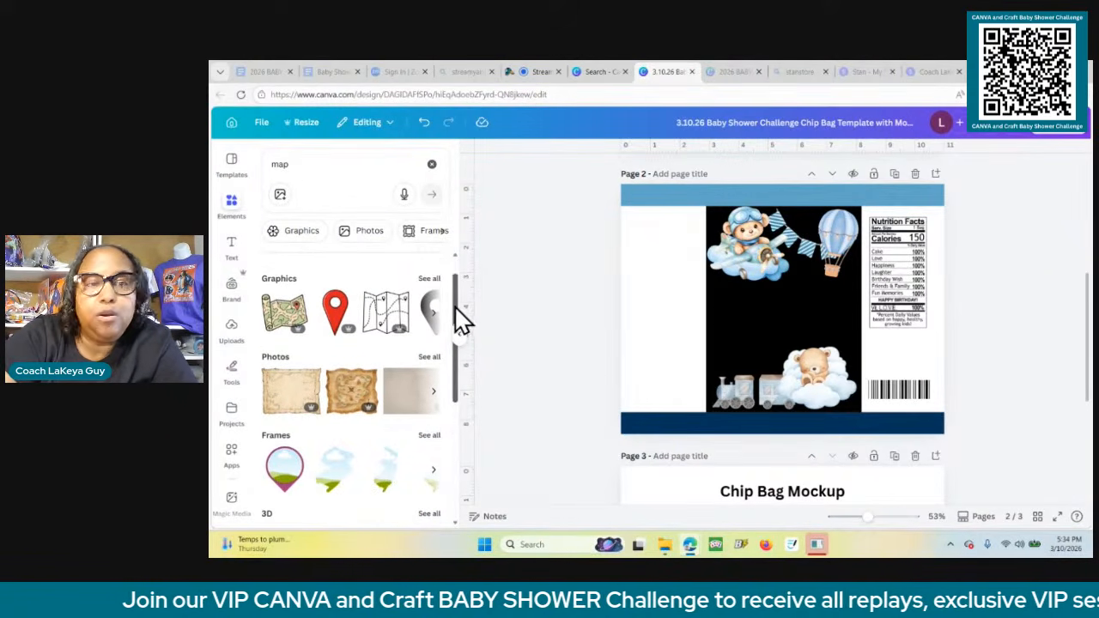
{"action": "left_click", "coordinate": [430, 289]}
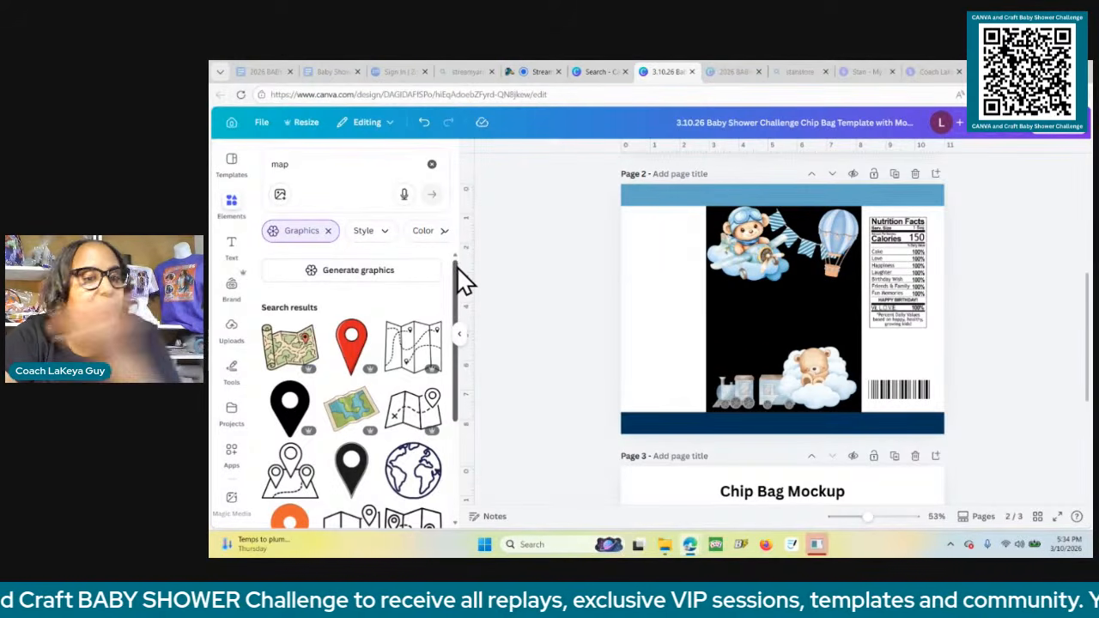
Find the Textured Father's Day Vintage Map among the graphics and add it to page 2.
{"action": "left_click_drag", "start_coordinate": [457, 266], "coordinate": [449, 472]}
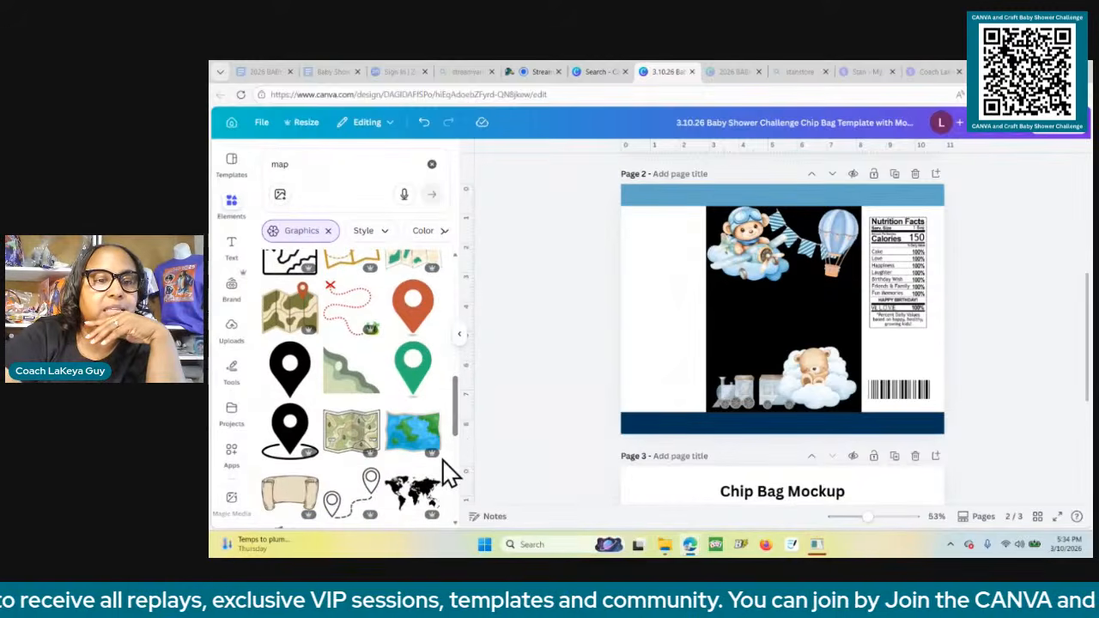
{"action": "left_click_drag", "start_coordinate": [456, 404], "coordinate": [469, 488]}
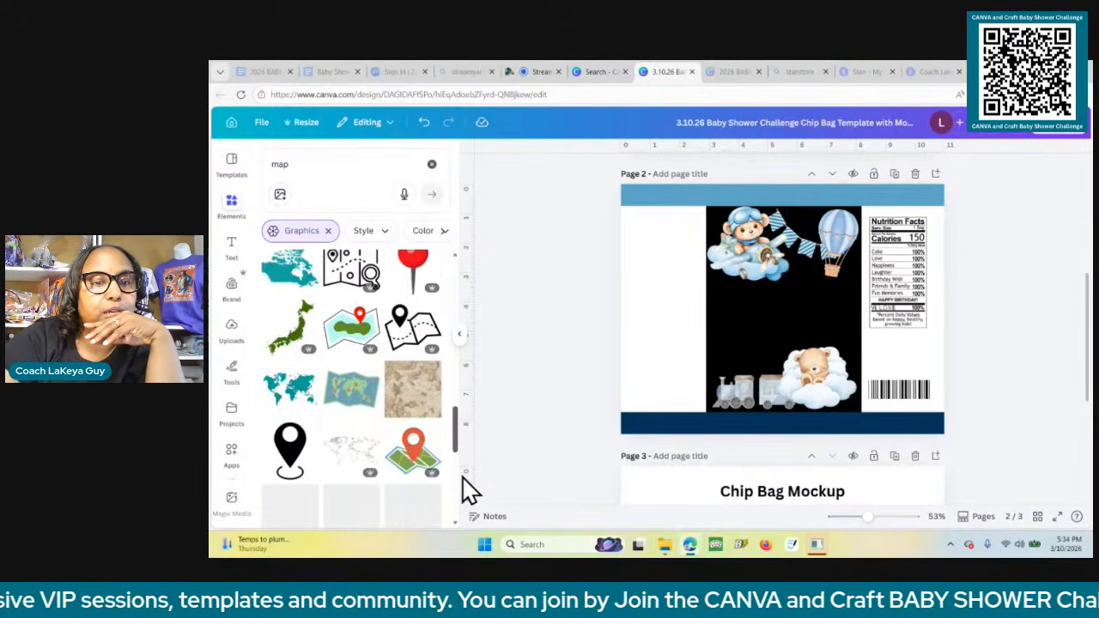
{"action": "left_click", "coordinate": [432, 375]}
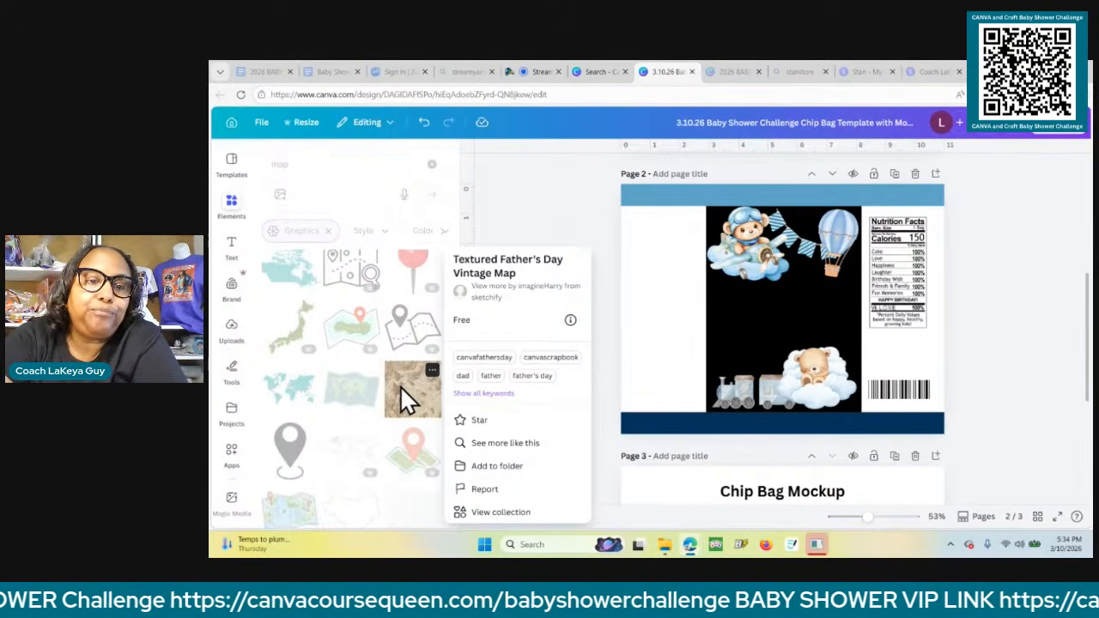
{"action": "left_click", "coordinate": [406, 398]}
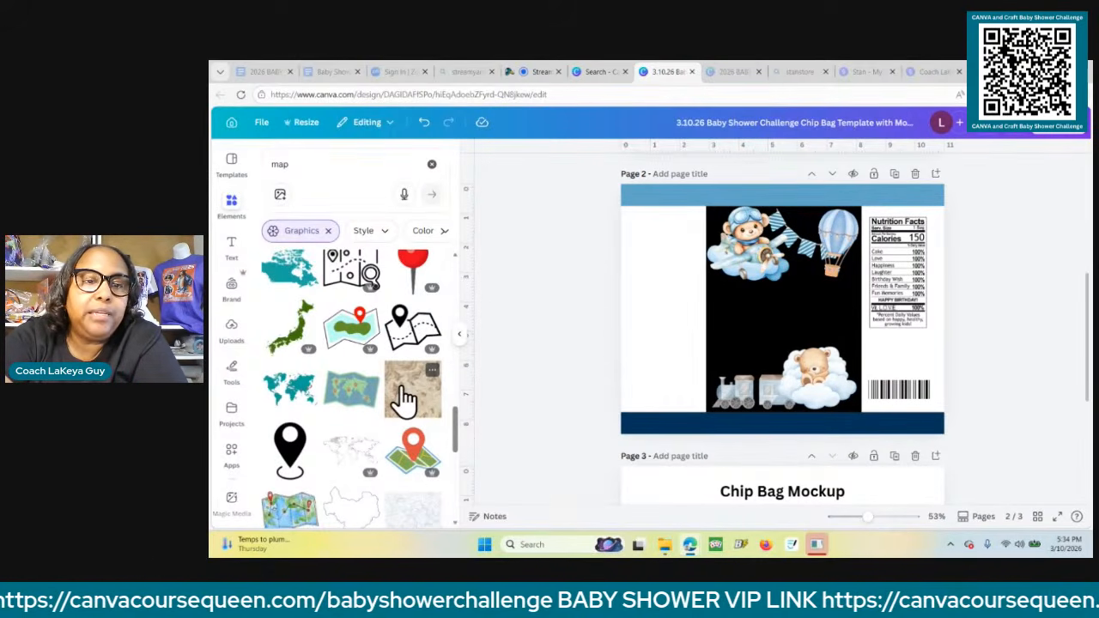
{"action": "left_click", "coordinate": [406, 398]}
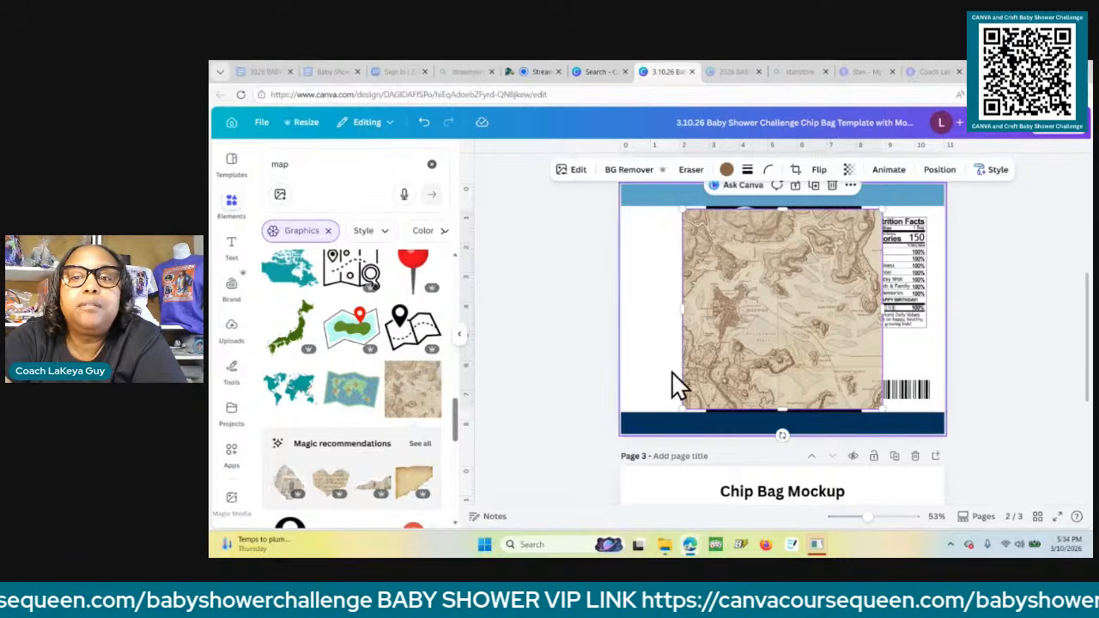
Shrink the vintage map in the page's upper-left corner and set it as the page 2 background.
{"action": "left_click_drag", "start_coordinate": [826, 350], "coordinate": [763, 327]}
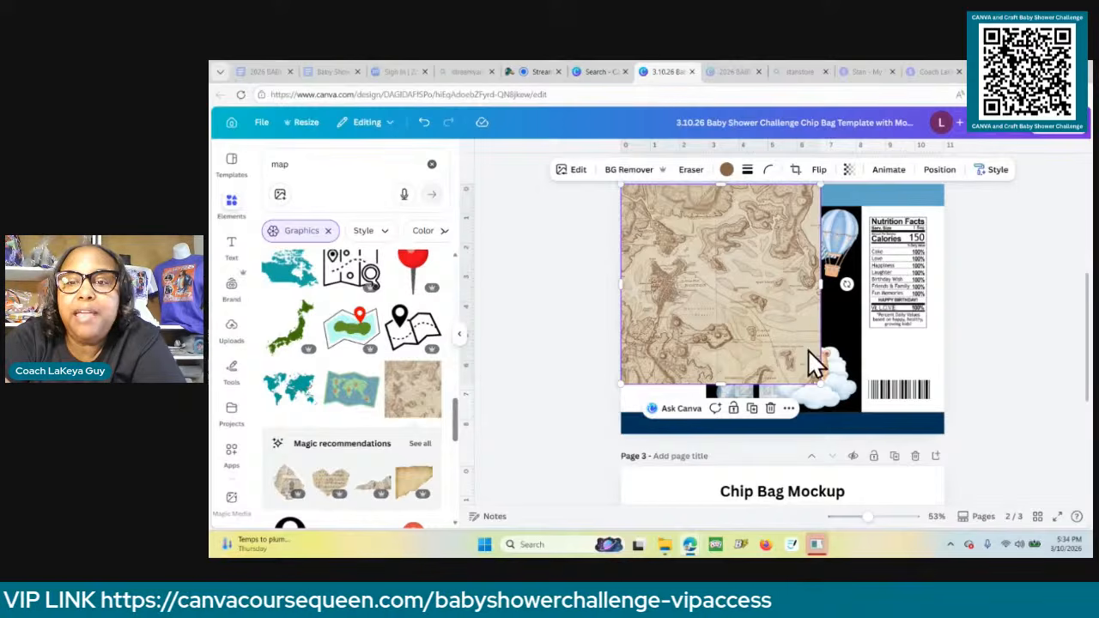
{"action": "left_click_drag", "start_coordinate": [820, 383], "coordinate": [781, 345]}
{"action": "left_click", "coordinate": [771, 371]}
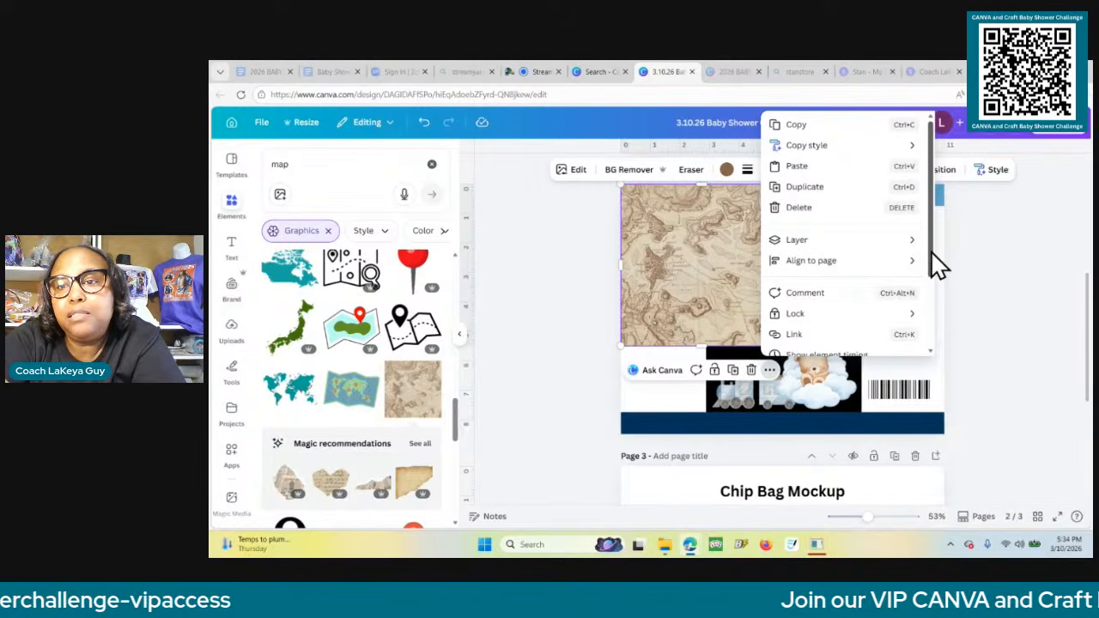
{"action": "scroll", "coordinate": [929, 251], "scroll_direction": "down", "scroll_amount": 2}
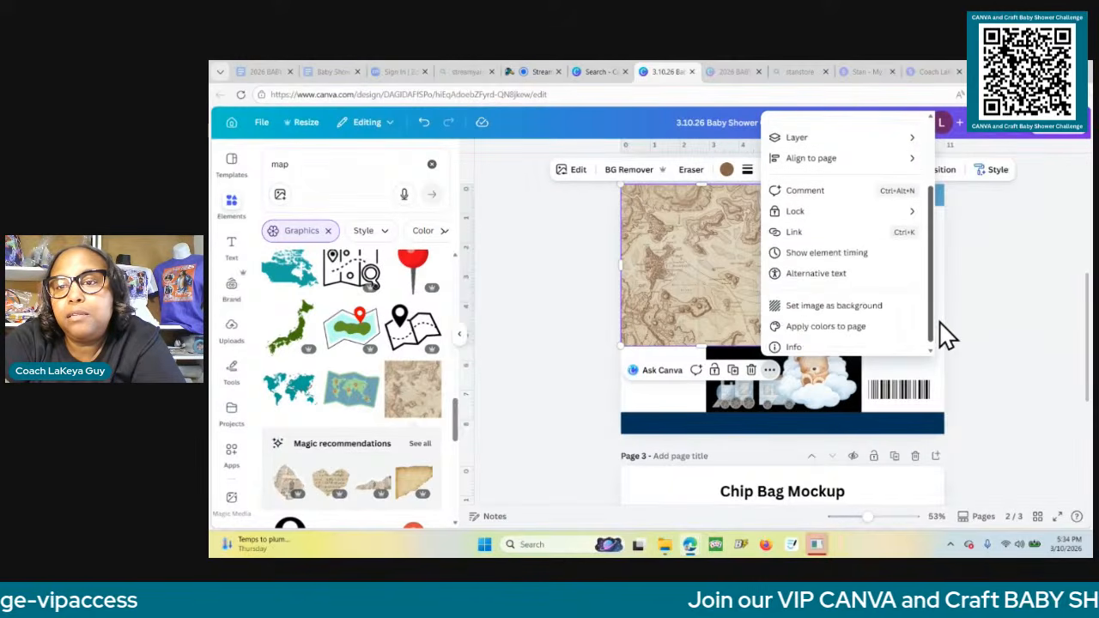
{"action": "left_click", "coordinate": [864, 304]}
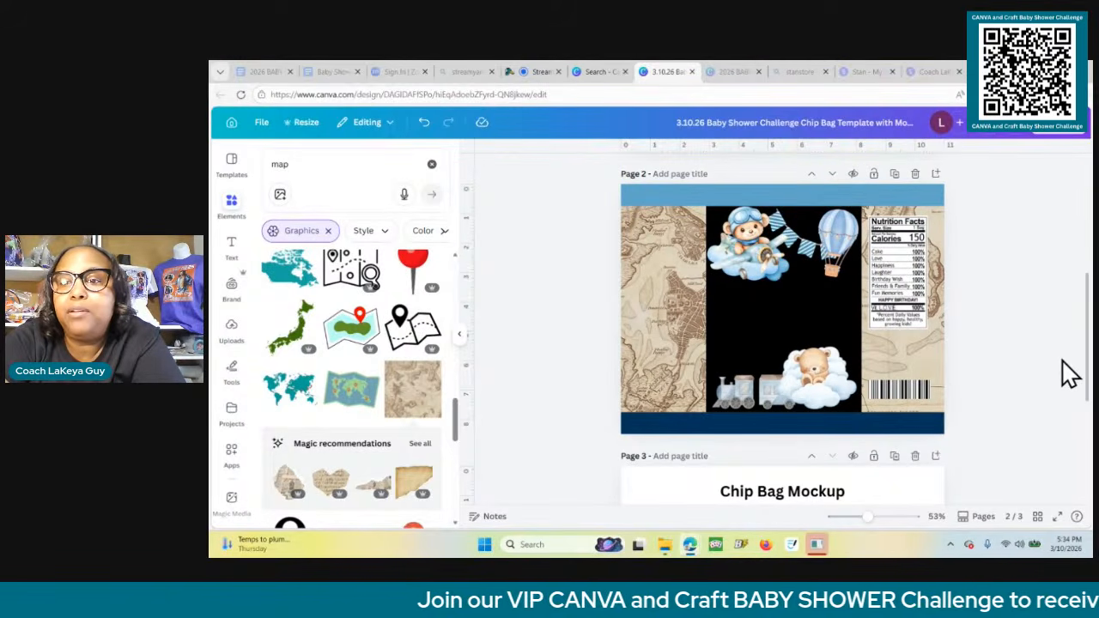
Enlarge the background map within its crop and reposition it so Boston sits on the wrapper's left panel.
{"action": "left_click", "coordinate": [931, 377]}
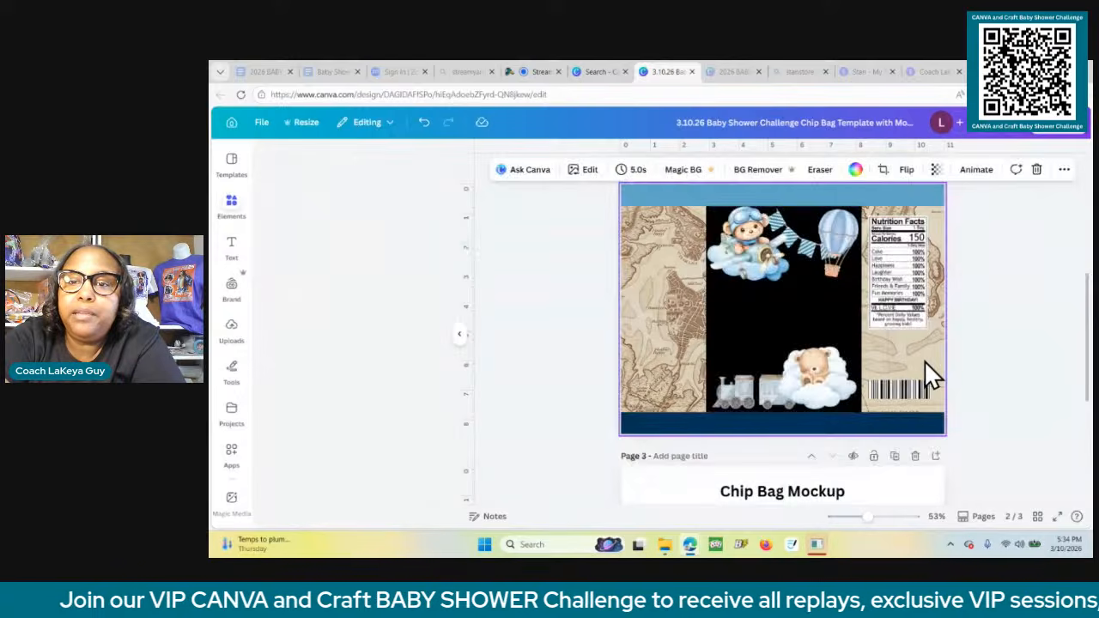
{"action": "double_click", "coordinate": [925, 363]}
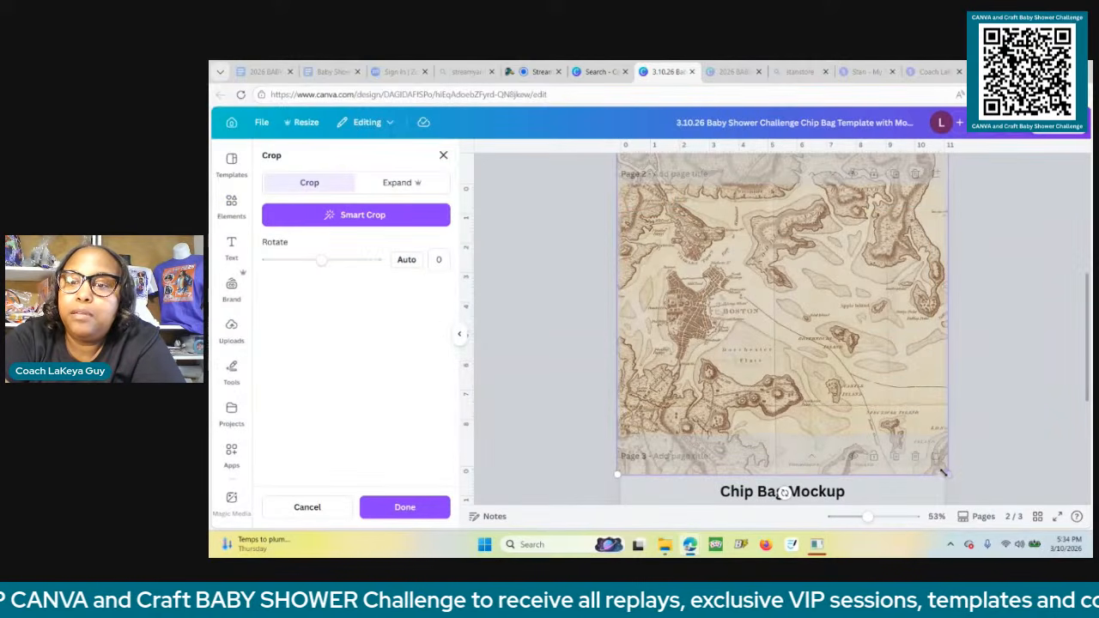
{"action": "left_click_drag", "start_coordinate": [947, 474], "coordinate": [981, 500]}
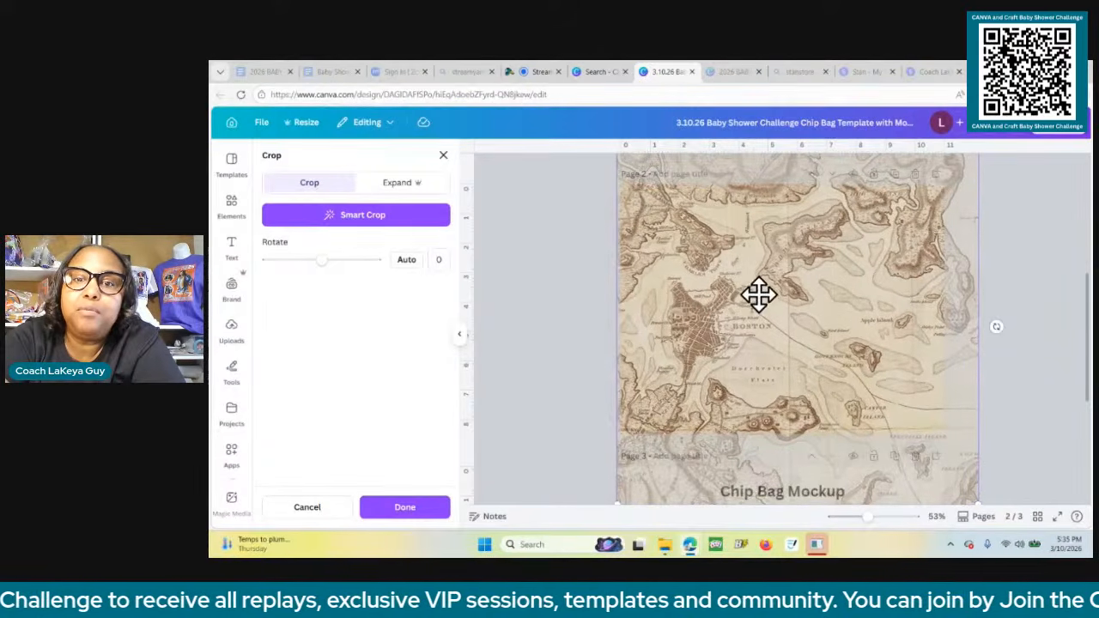
{"action": "left_click_drag", "start_coordinate": [759, 295], "coordinate": [783, 296]}
{"action": "left_click_drag", "start_coordinate": [699, 334], "coordinate": [639, 260]}
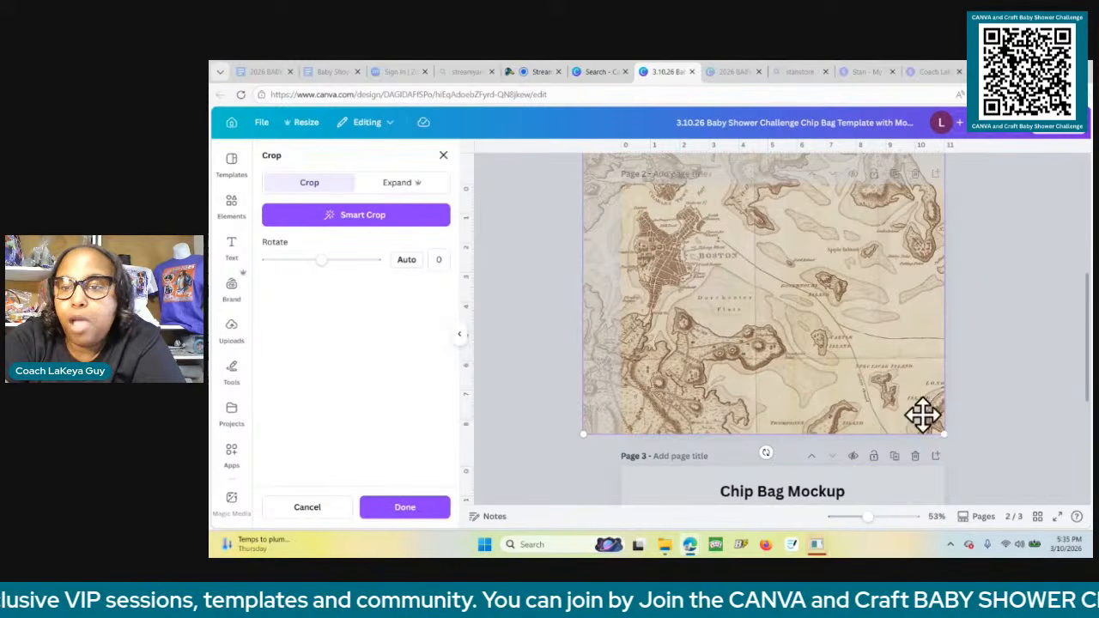
{"action": "left_click_drag", "start_coordinate": [944, 435], "coordinate": [1041, 530]}
{"action": "left_click_drag", "start_coordinate": [948, 344], "coordinate": [969, 398]}
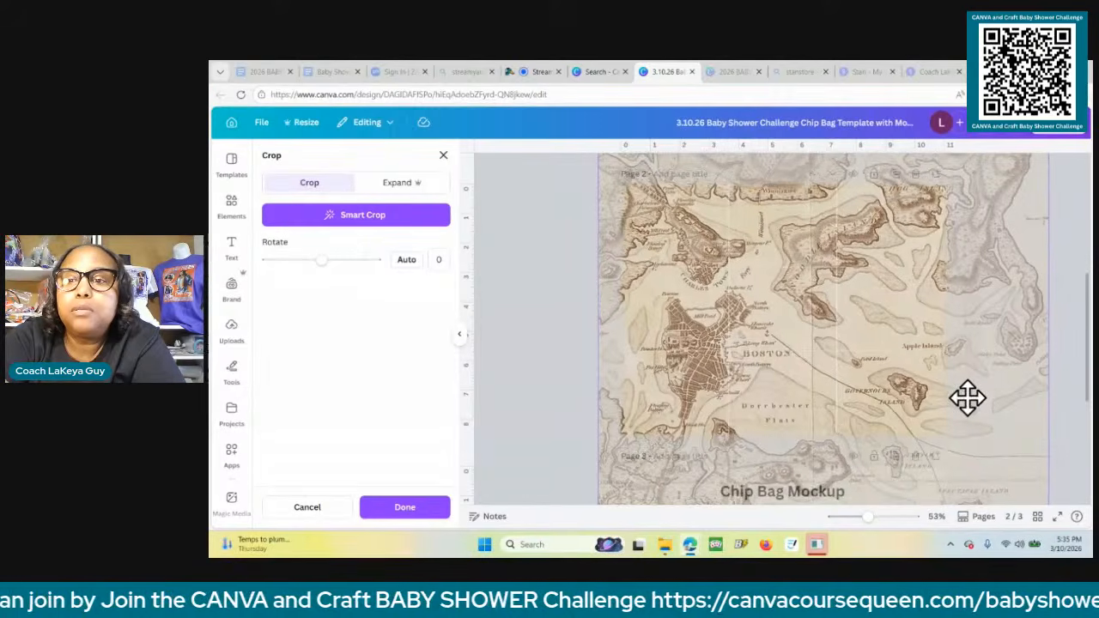
{"action": "left_click", "coordinate": [568, 331]}
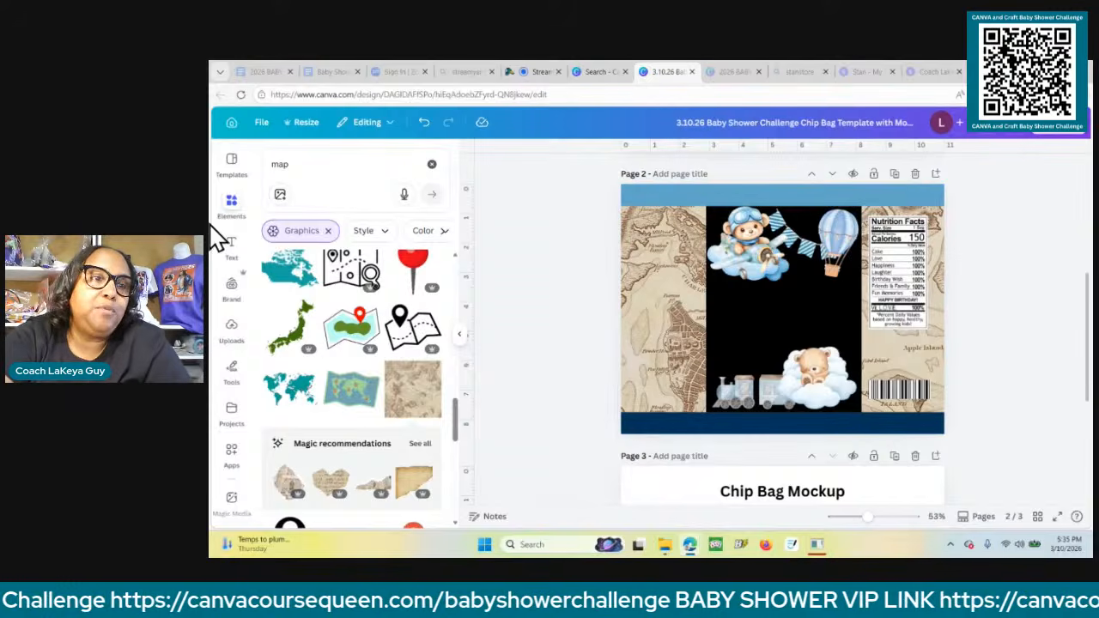
Clear the map search and add the recently used square from the shapes library to page 2.
{"action": "left_click", "coordinate": [228, 210]}
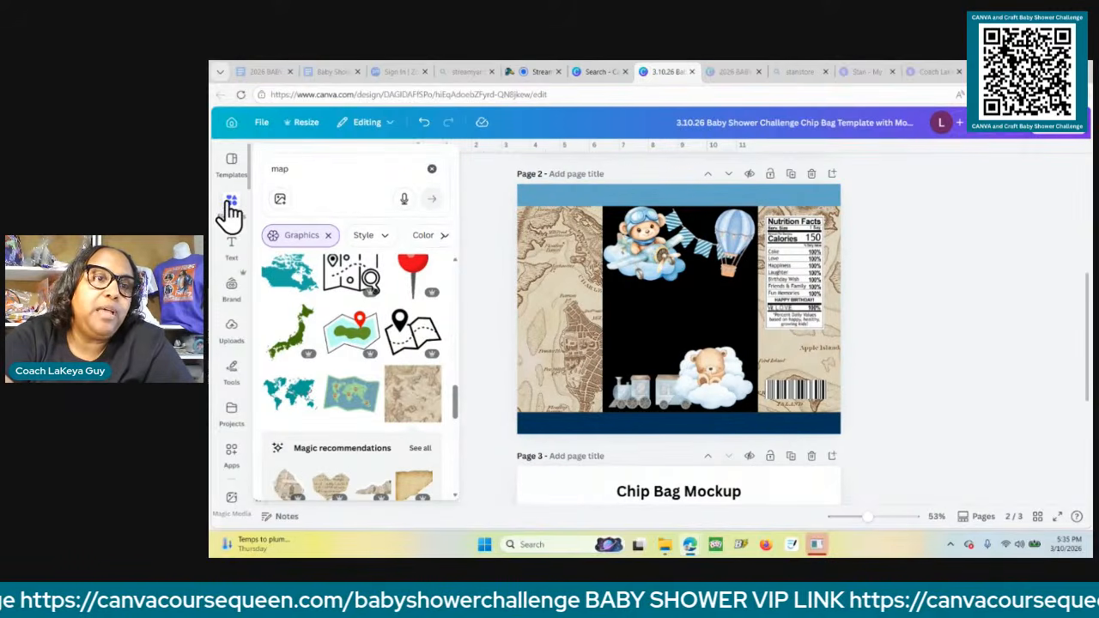
{"action": "left_click", "coordinate": [432, 170]}
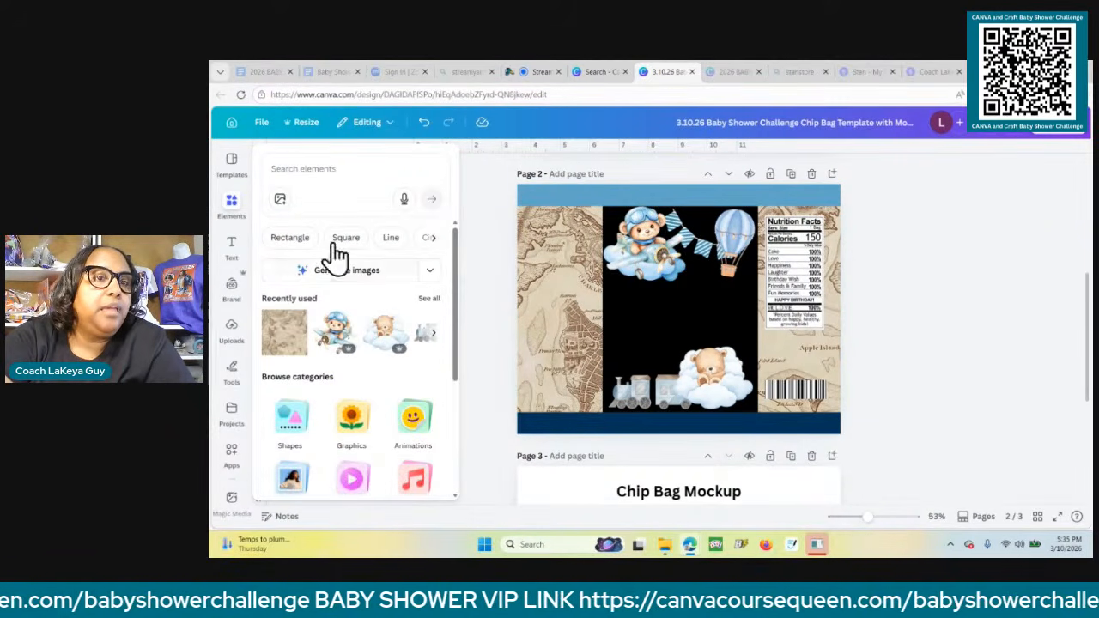
{"action": "left_click", "coordinate": [284, 429]}
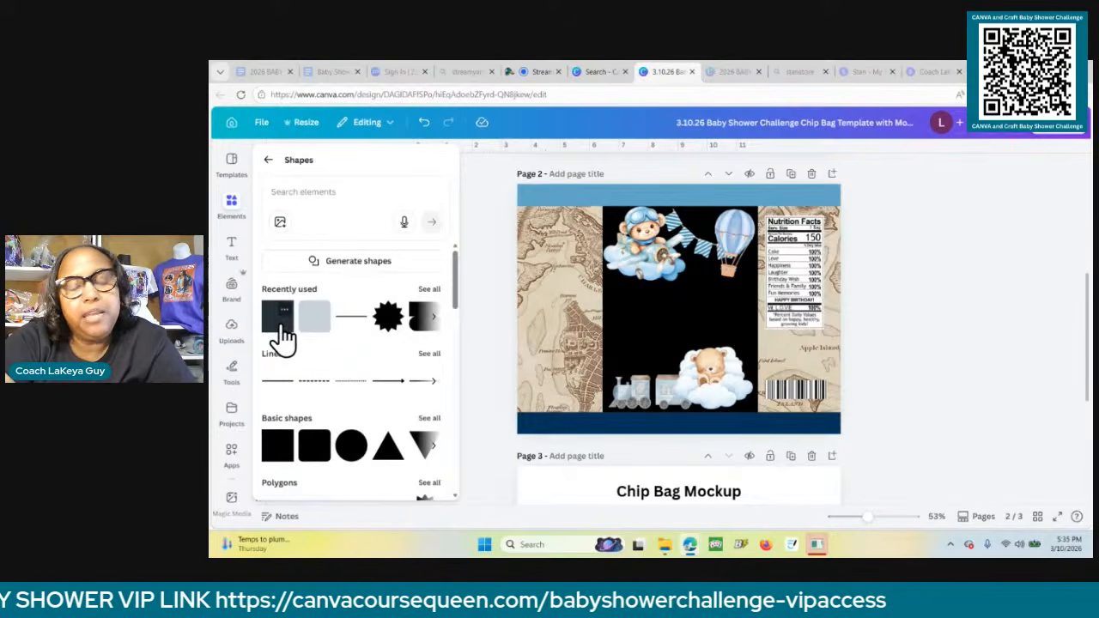
{"action": "left_click", "coordinate": [283, 319]}
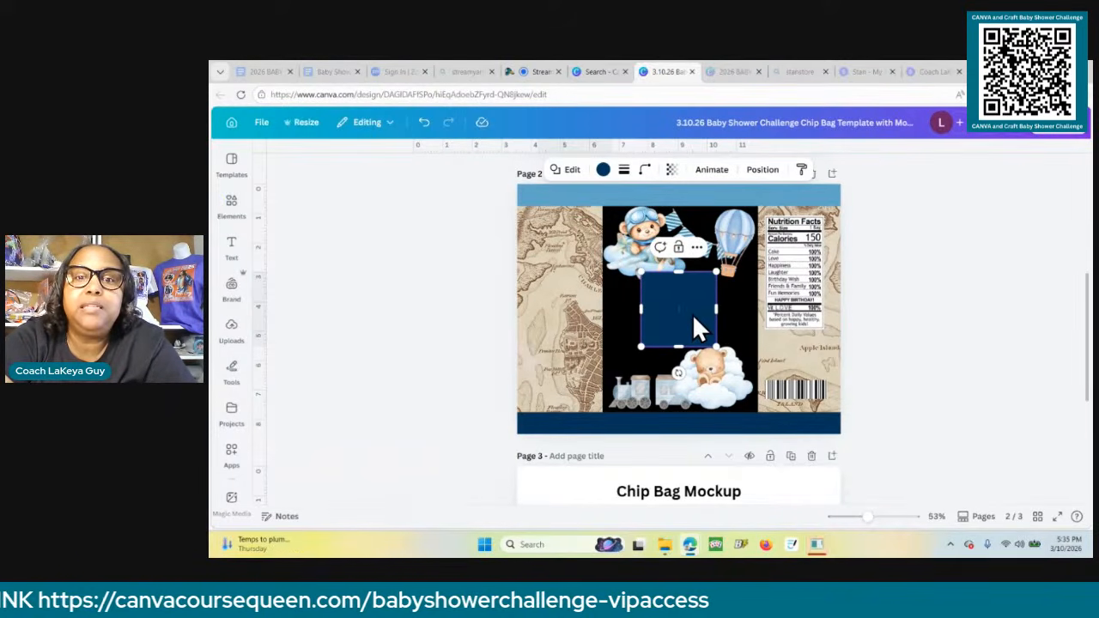
{"action": "left_click", "coordinate": [952, 327]}
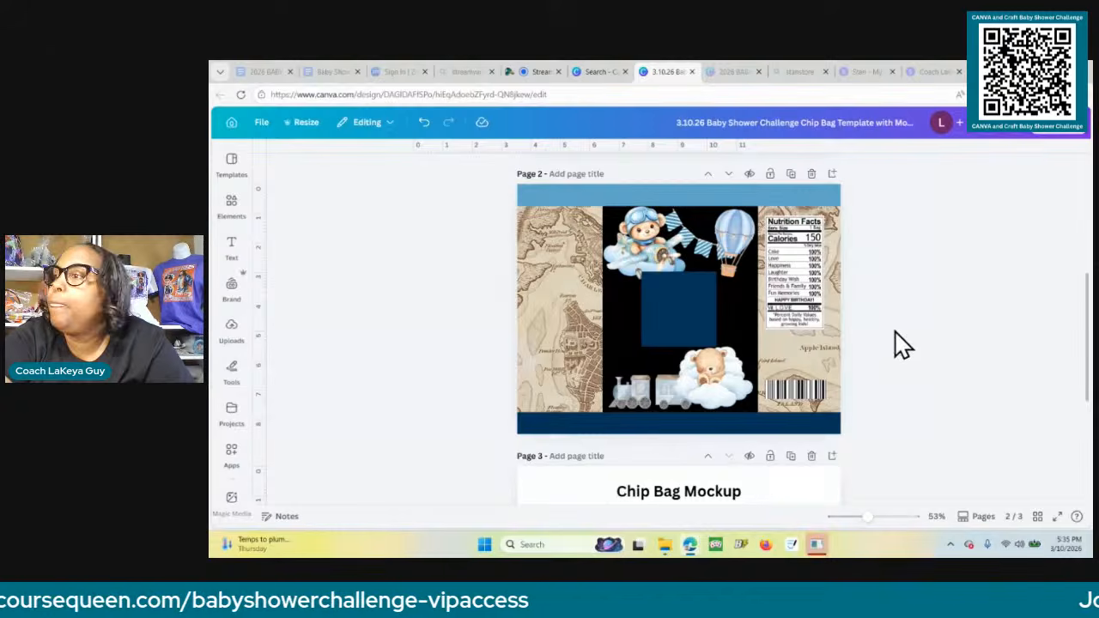
Move the navy square onto the wrapper's left map panel and stretch it into a tall rectangle.
{"action": "left_click", "coordinate": [696, 321]}
{"action": "left_click_drag", "start_coordinate": [696, 322], "coordinate": [566, 362]}
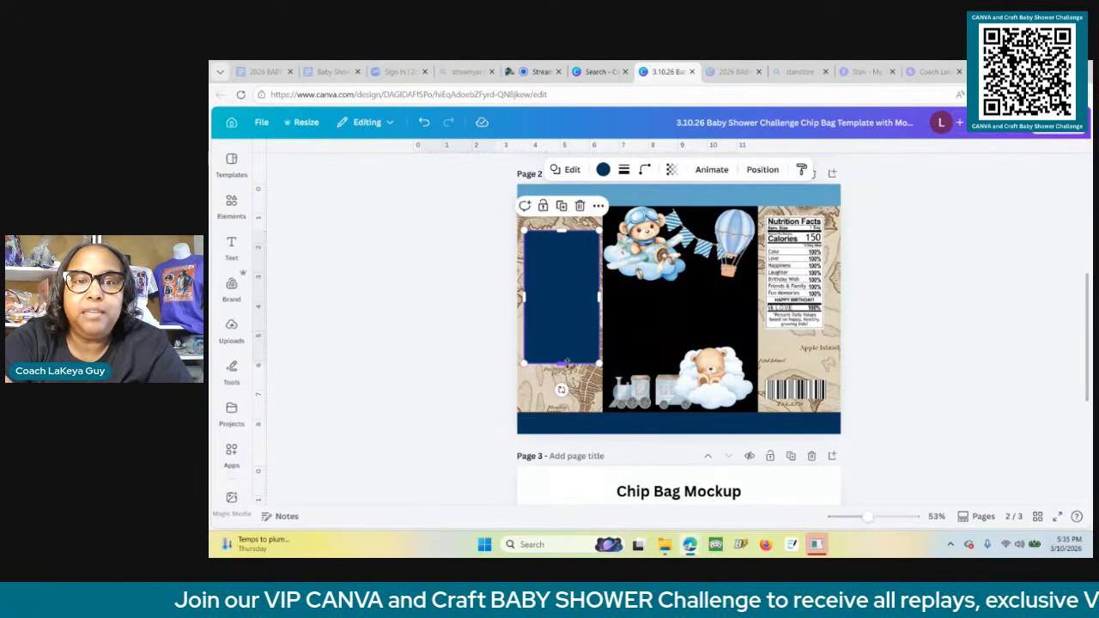
{"action": "mouse_move", "coordinate": [564, 307]}
{"action": "left_mouse_down"}
{"action": "mouse_move", "coordinate": [559, 289]}
{"action": "mouse_move", "coordinate": [564, 298]}
{"action": "left_mouse_up"}
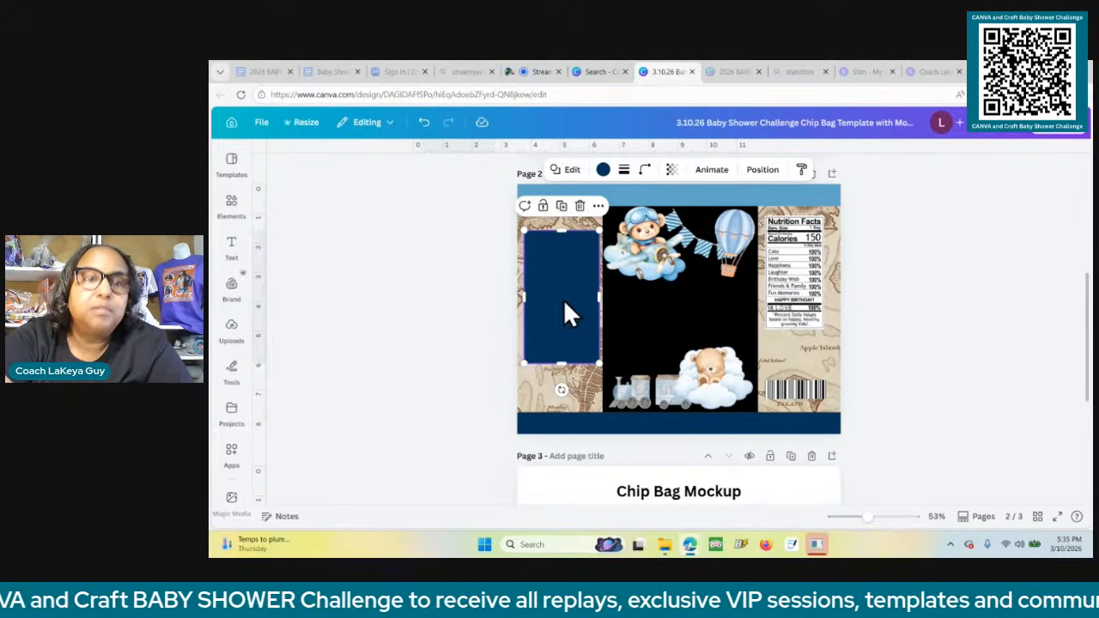
Add a body text box reading "Thank you for coming to celebrate with us" to page 2.
{"action": "left_click", "coordinate": [242, 249]}
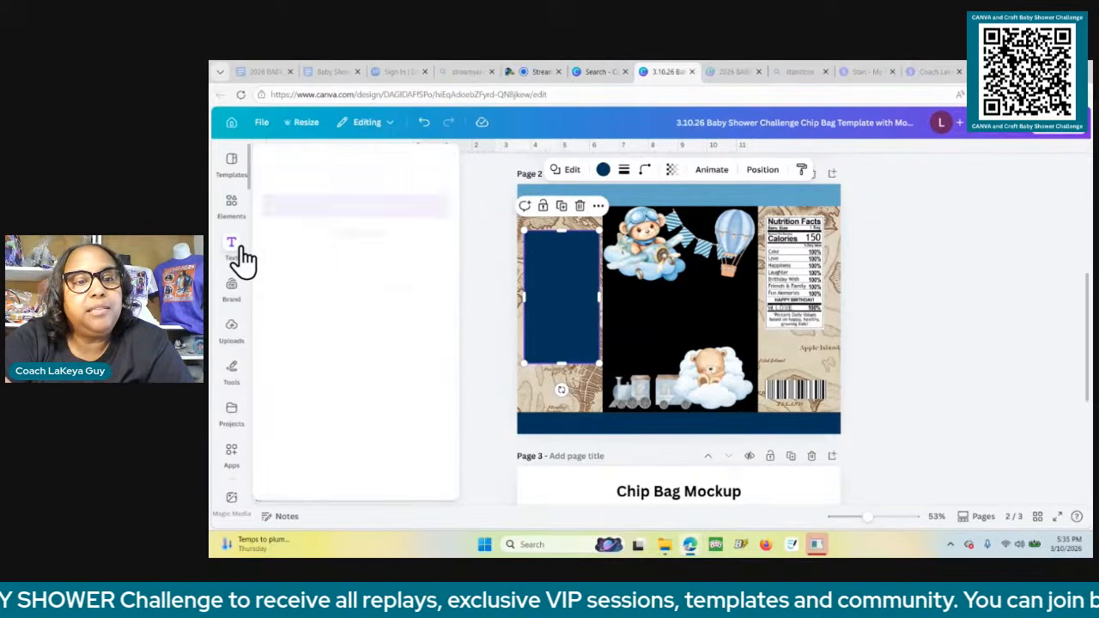
{"action": "left_click", "coordinate": [357, 421]}
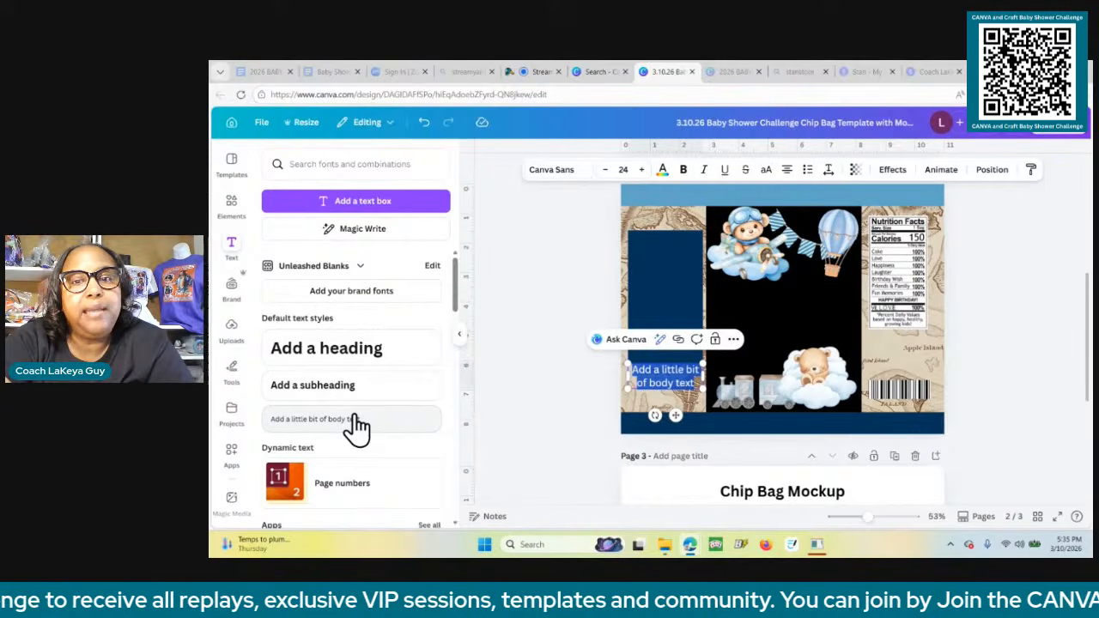
{"action": "type", "text": "The"}
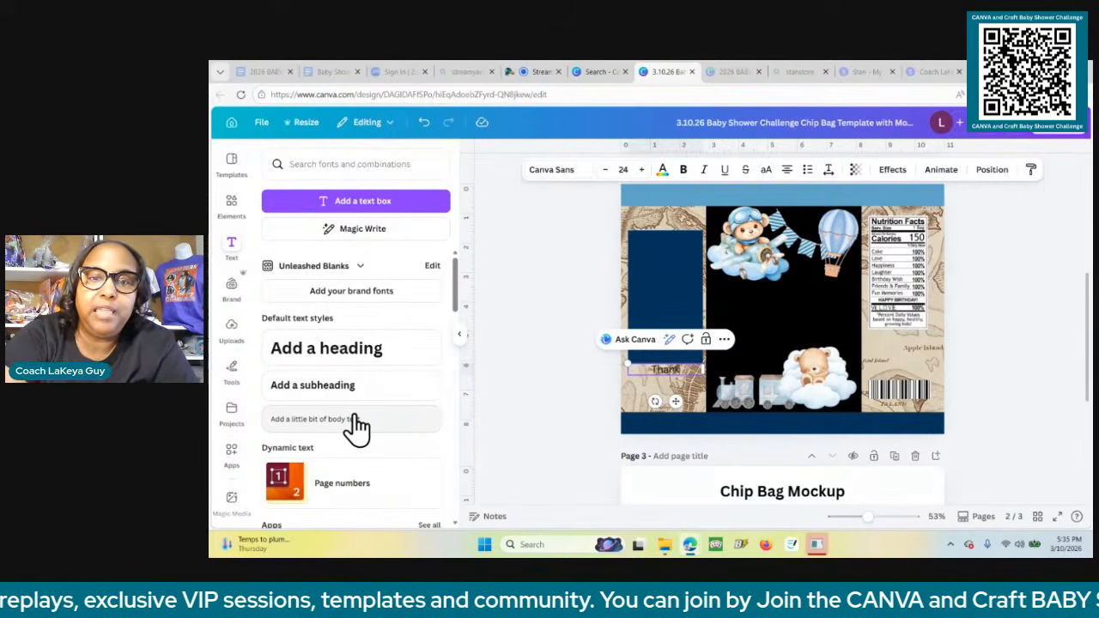
{"action": "type", "text": "nk you for"}
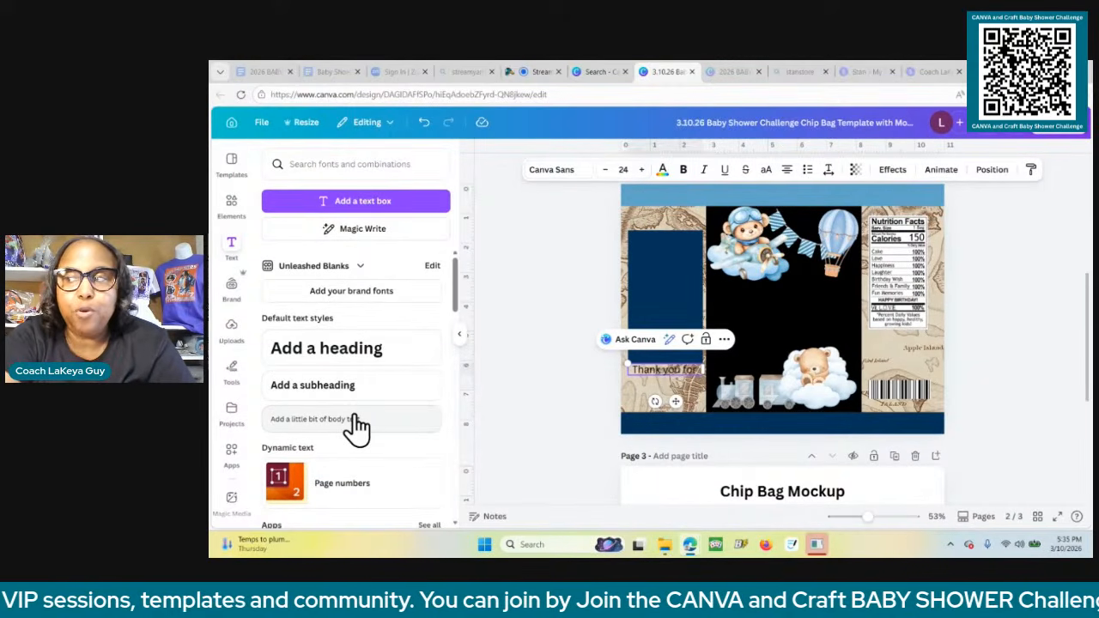
{"action": "type", "text": " coming to c"}
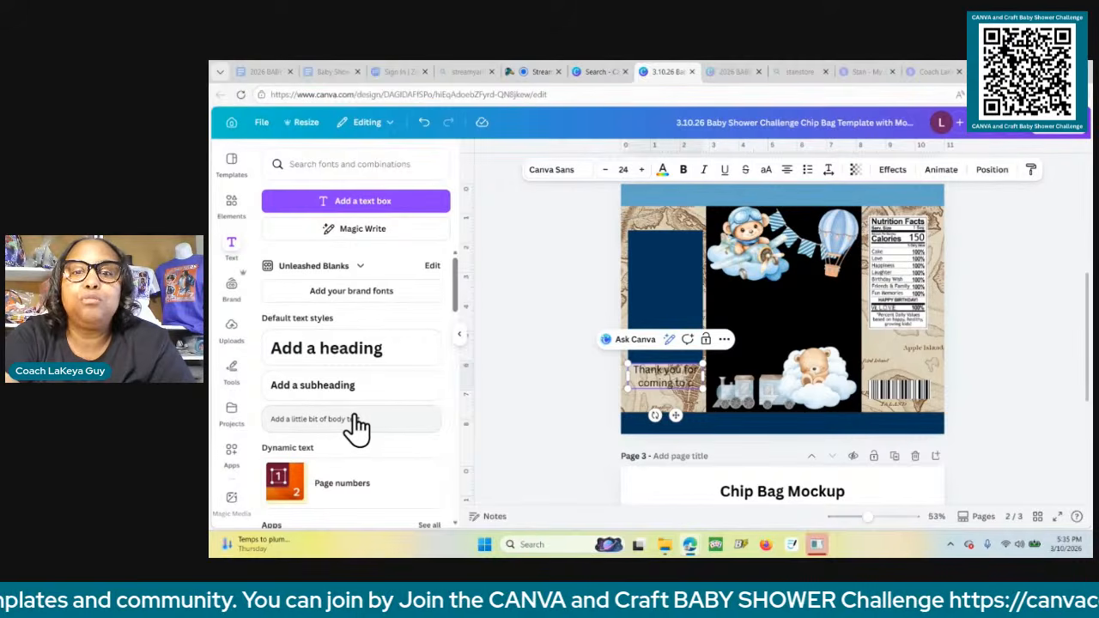
{"action": "type", "text": "elebrate"}
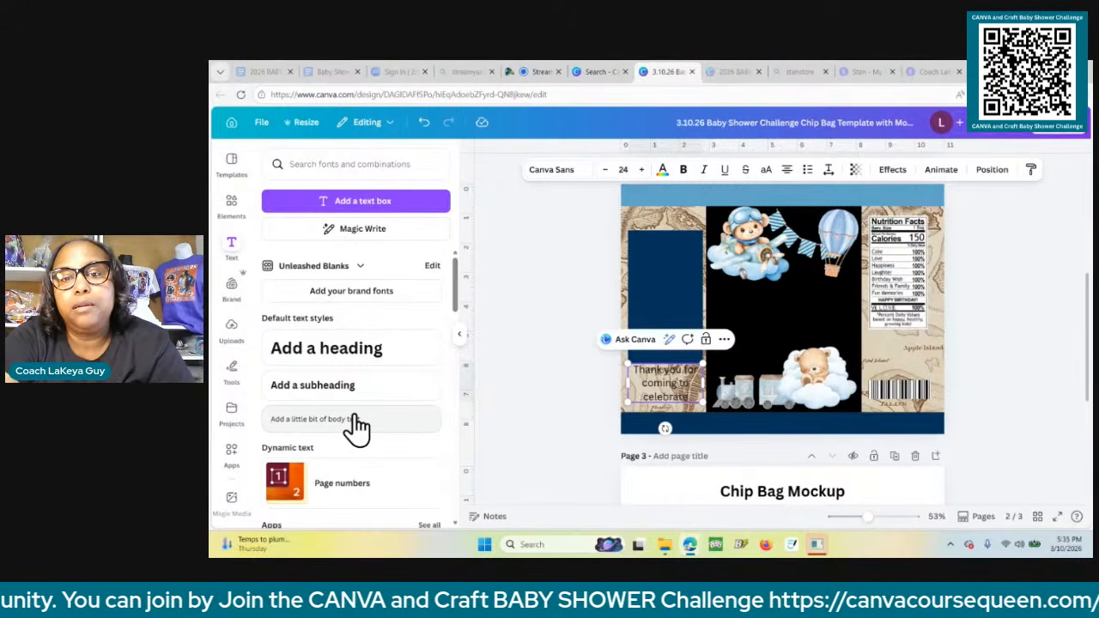
{"action": "type", "text": " with us"}
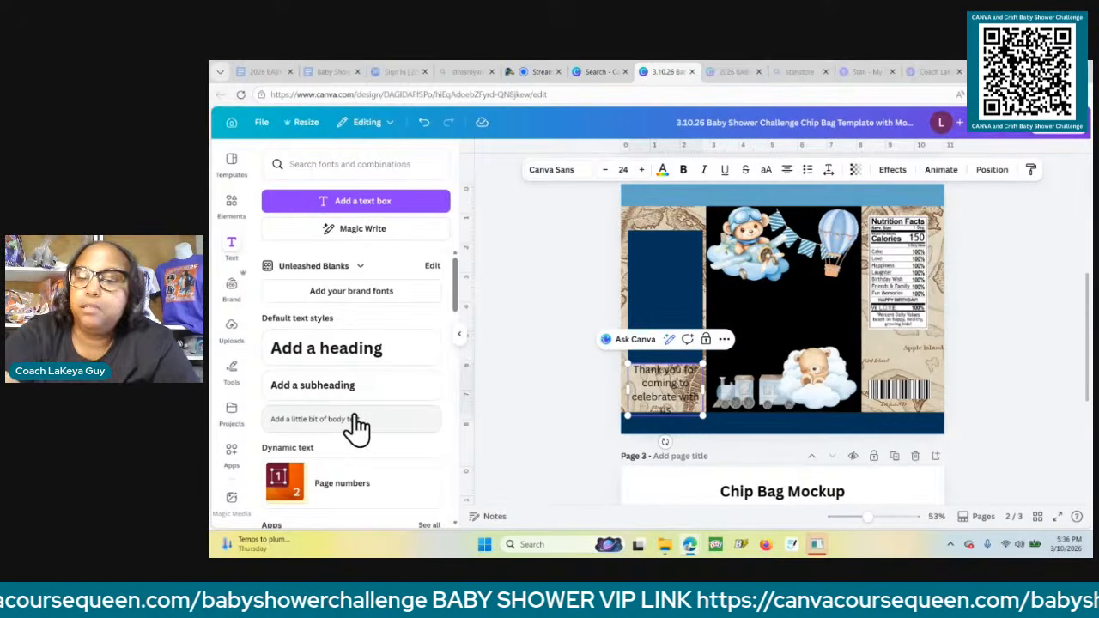
{"action": "left_click", "coordinate": [1027, 369]}
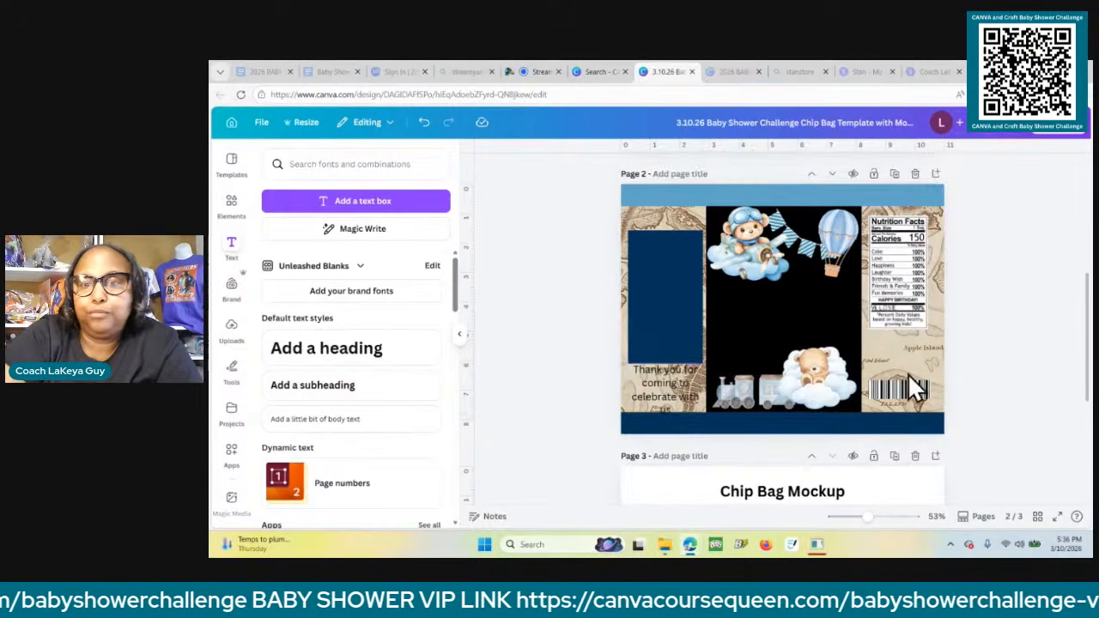
Place the thank-you text on the navy rectangle and narrow its box to fit inside the rectangle's edges.
{"action": "left_click", "coordinate": [660, 409]}
{"action": "left_click_drag", "start_coordinate": [660, 409], "coordinate": [635, 295]}
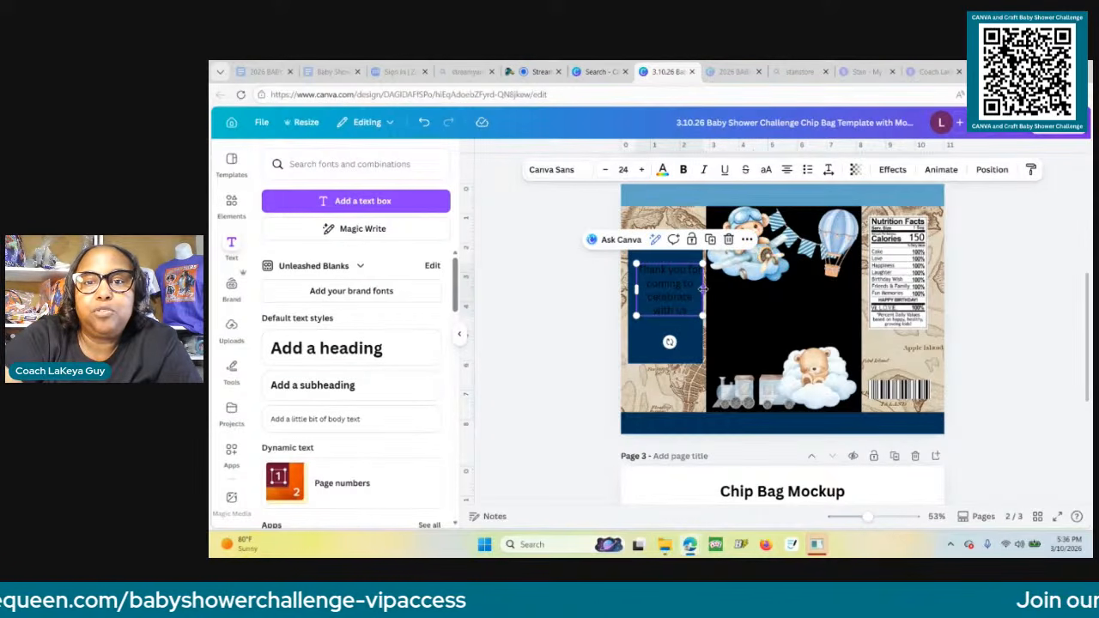
{"action": "left_click_drag", "start_coordinate": [704, 289], "coordinate": [696, 289]}
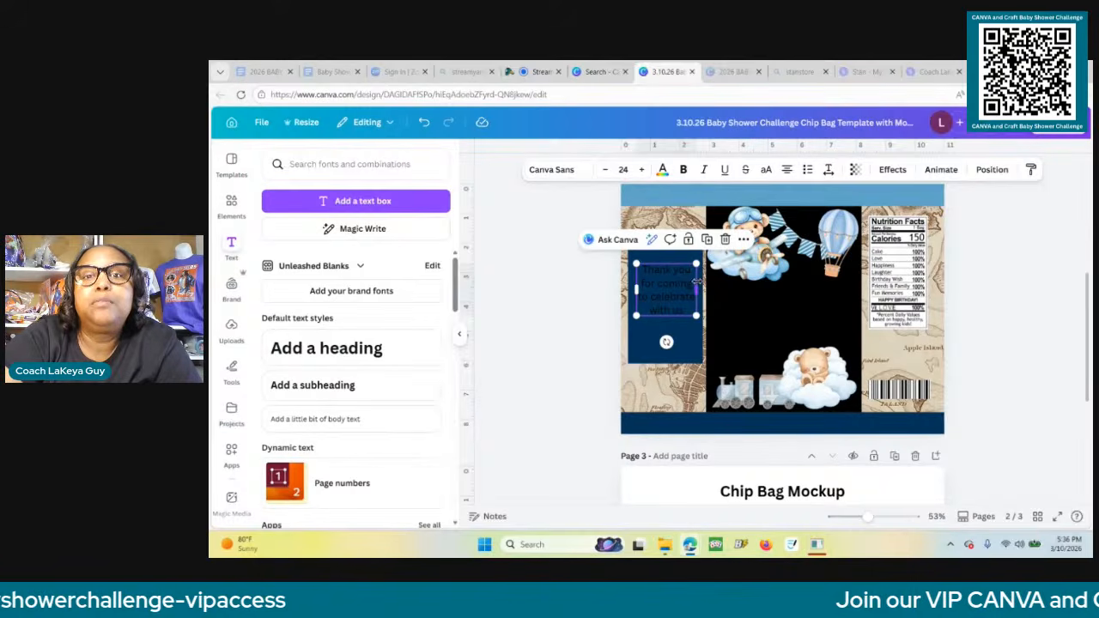
Color the thank-you text with the light blue document color and shift it slightly on the rectangle.
{"action": "left_click", "coordinate": [663, 173]}
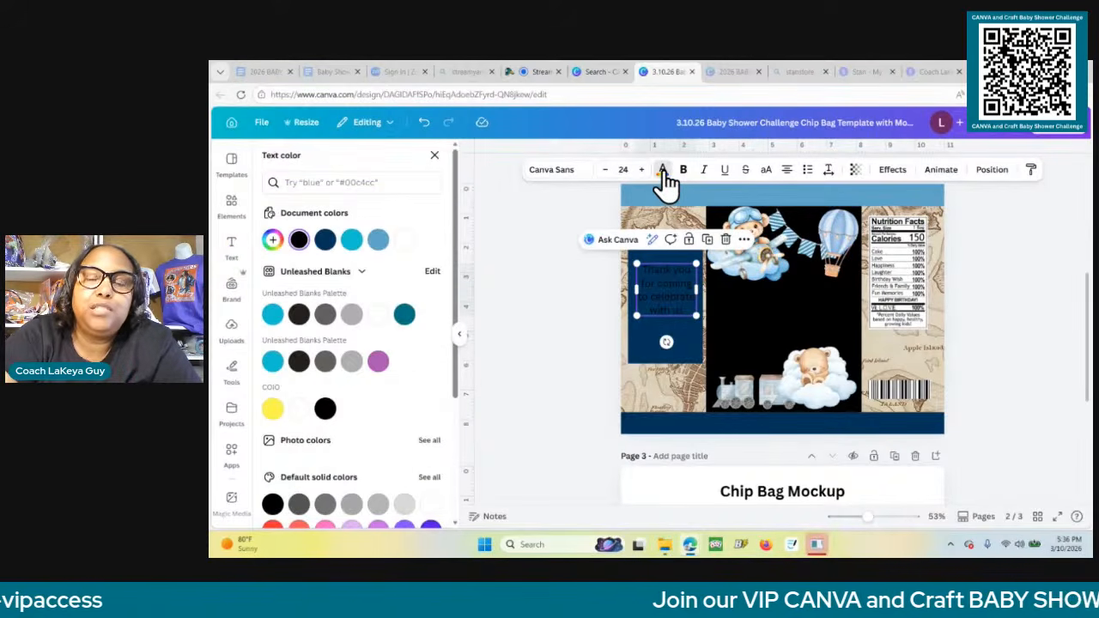
{"action": "left_click", "coordinate": [376, 243]}
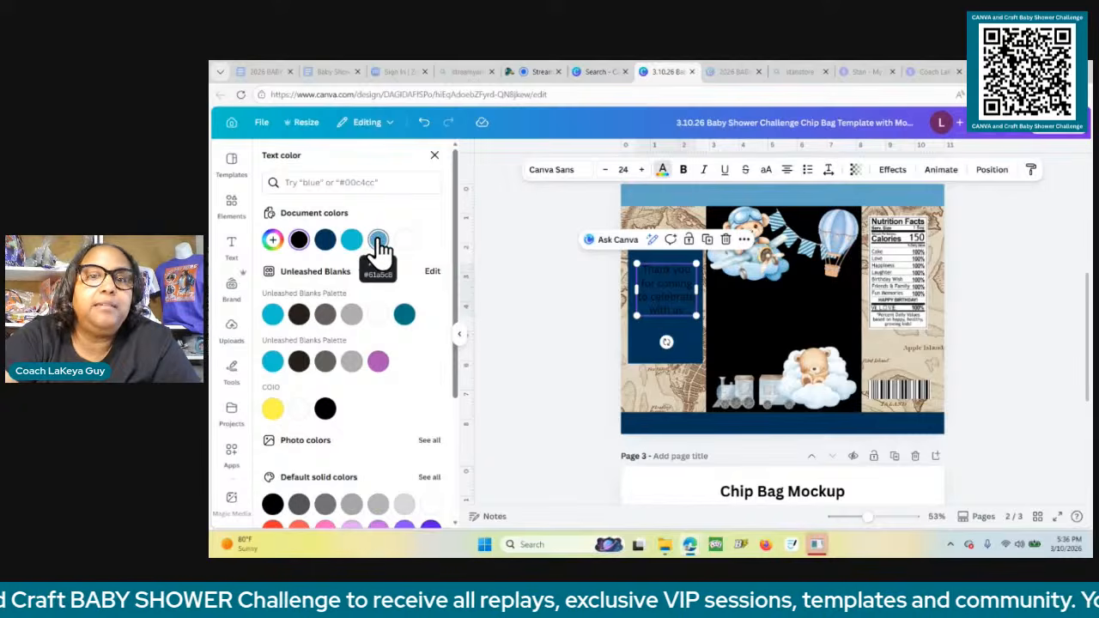
{"action": "left_click", "coordinate": [376, 241]}
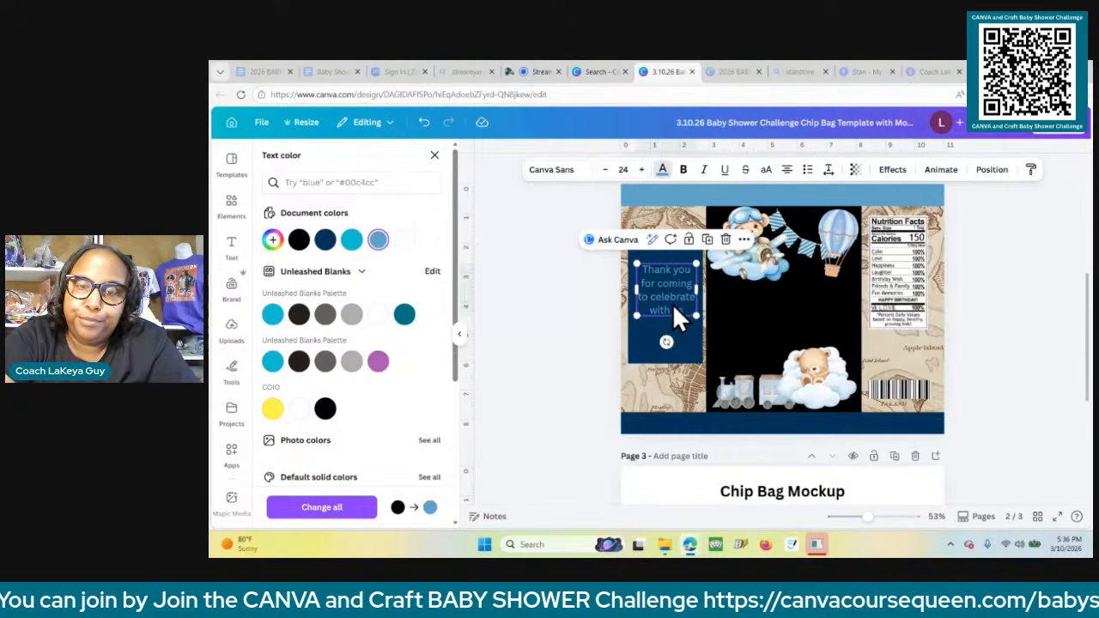
{"action": "mouse_move", "coordinate": [674, 309]}
{"action": "left_mouse_down"}
{"action": "mouse_move", "coordinate": [678, 283]}
{"action": "mouse_move", "coordinate": [682, 307]}
{"action": "mouse_move", "coordinate": [673, 301]}
{"action": "left_mouse_up"}
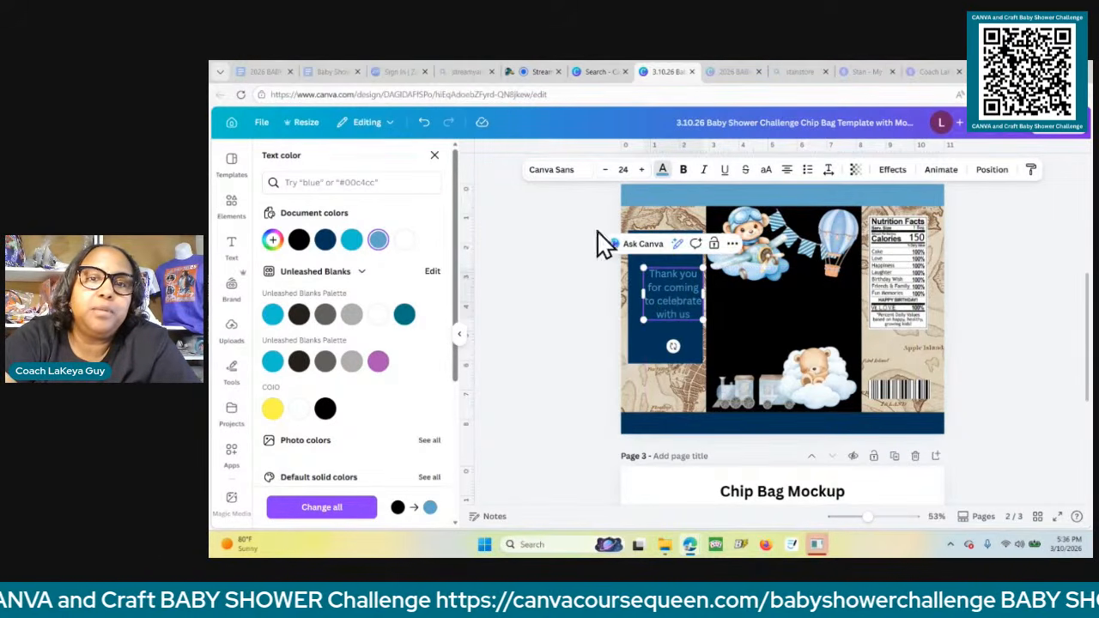
Nudge the navy rectangle up slightly, duplicate it, and center a slightly smaller copy inside the original.
{"action": "left_click", "coordinate": [641, 253]}
{"action": "left_click_drag", "start_coordinate": [641, 249], "coordinate": [641, 260]}
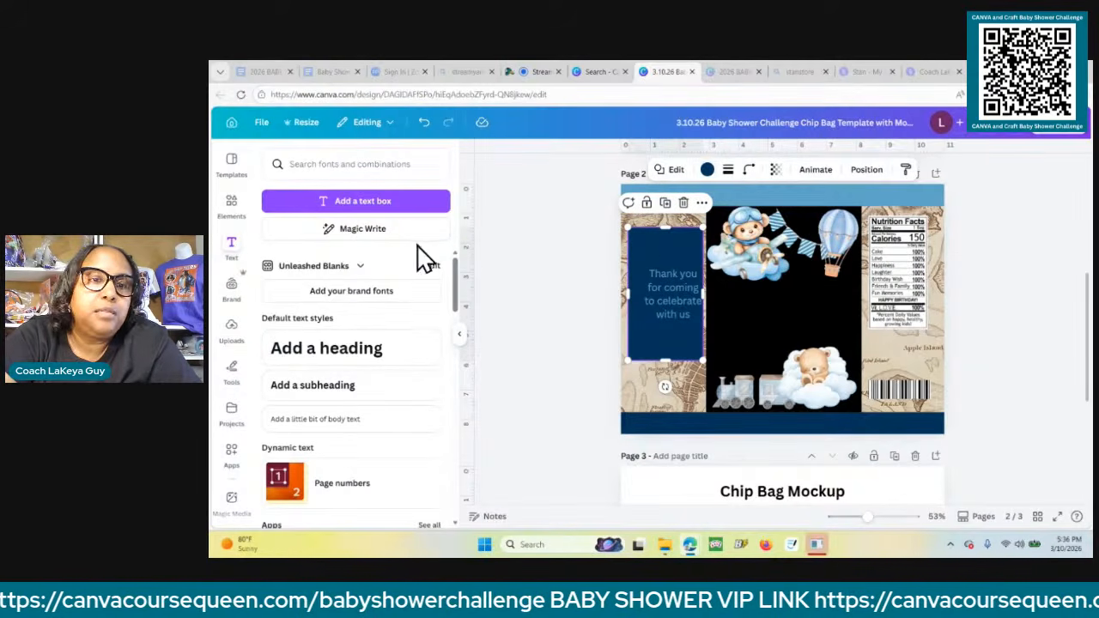
{"action": "left_click", "coordinate": [667, 204]}
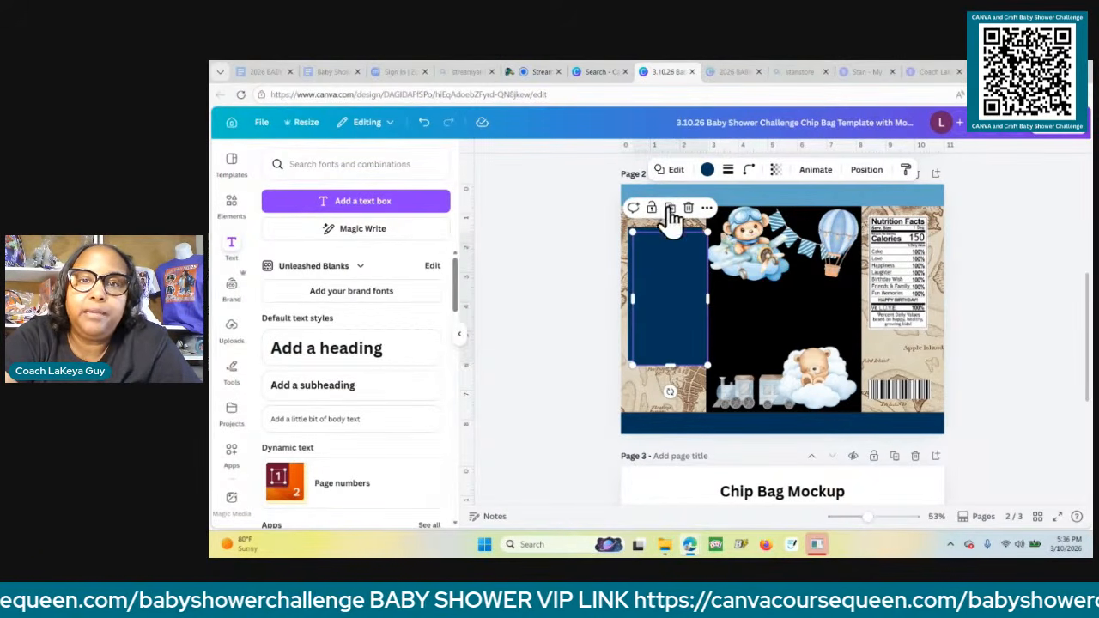
{"action": "mouse_move", "coordinate": [683, 307]}
{"action": "left_mouse_down"}
{"action": "mouse_move", "coordinate": [702, 297]}
{"action": "mouse_move", "coordinate": [695, 320]}
{"action": "left_mouse_up"}
{"action": "left_click_drag", "start_coordinate": [661, 364], "coordinate": [662, 351]}
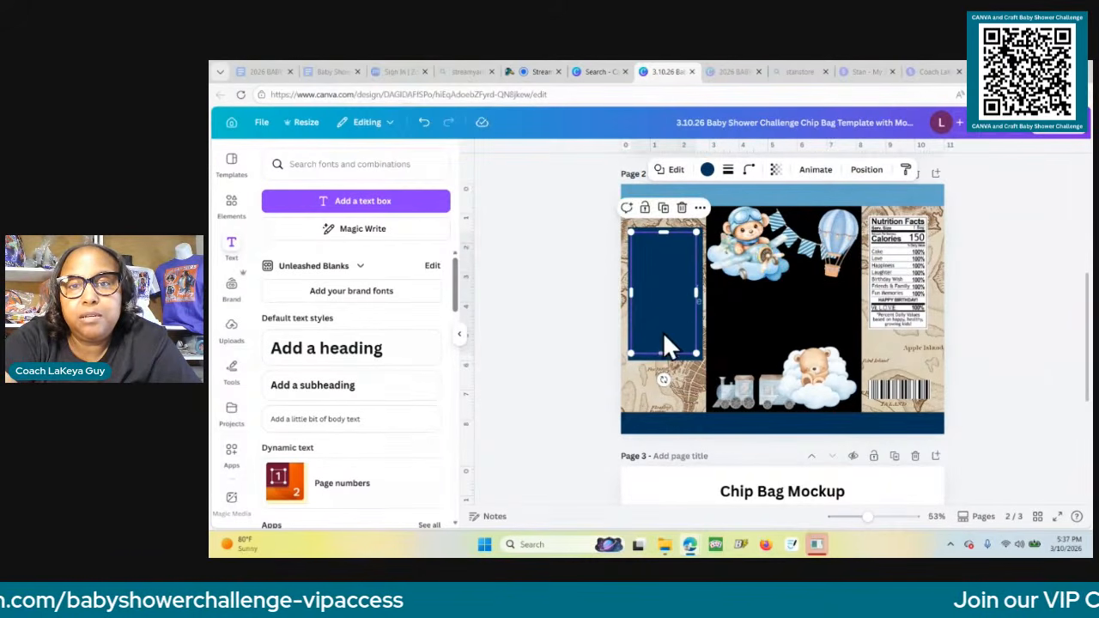
{"action": "left_click_drag", "start_coordinate": [663, 308], "coordinate": [666, 311]}
{"action": "left_click", "coordinate": [568, 301]}
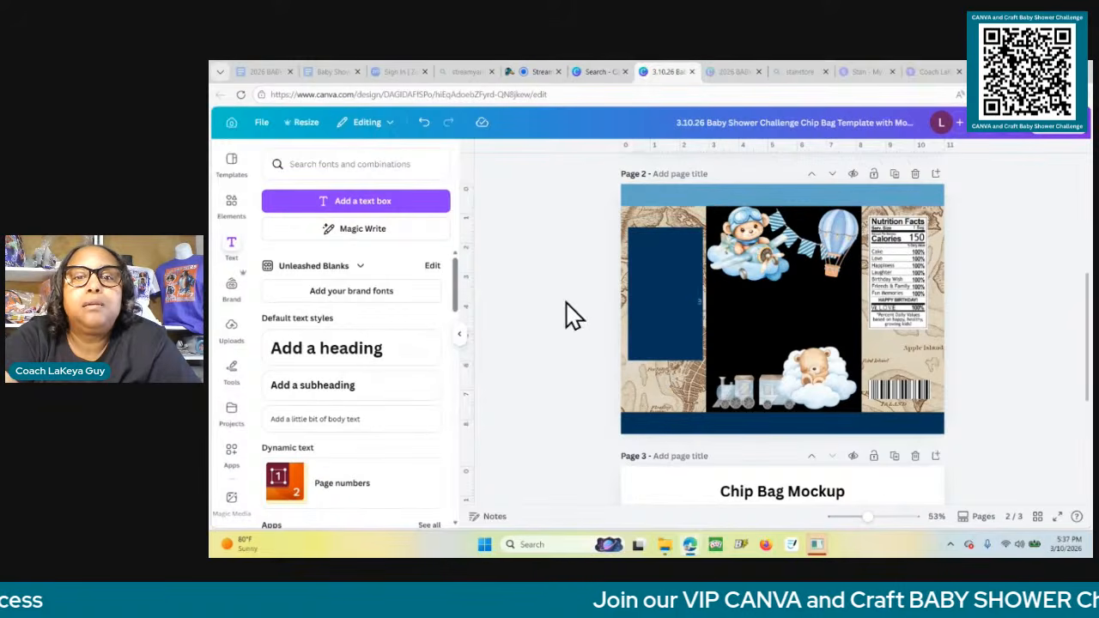
Recolor the smaller inner rectangle on page 2 with the azure document color #61A5C8.
{"action": "left_click", "coordinate": [674, 301]}
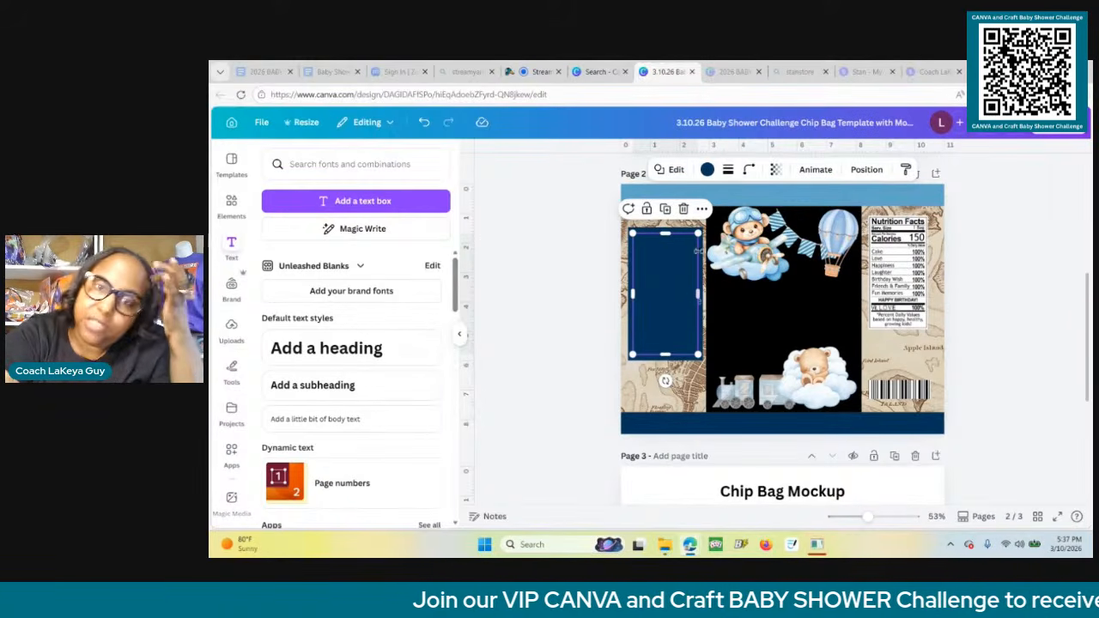
{"action": "left_click", "coordinate": [707, 171]}
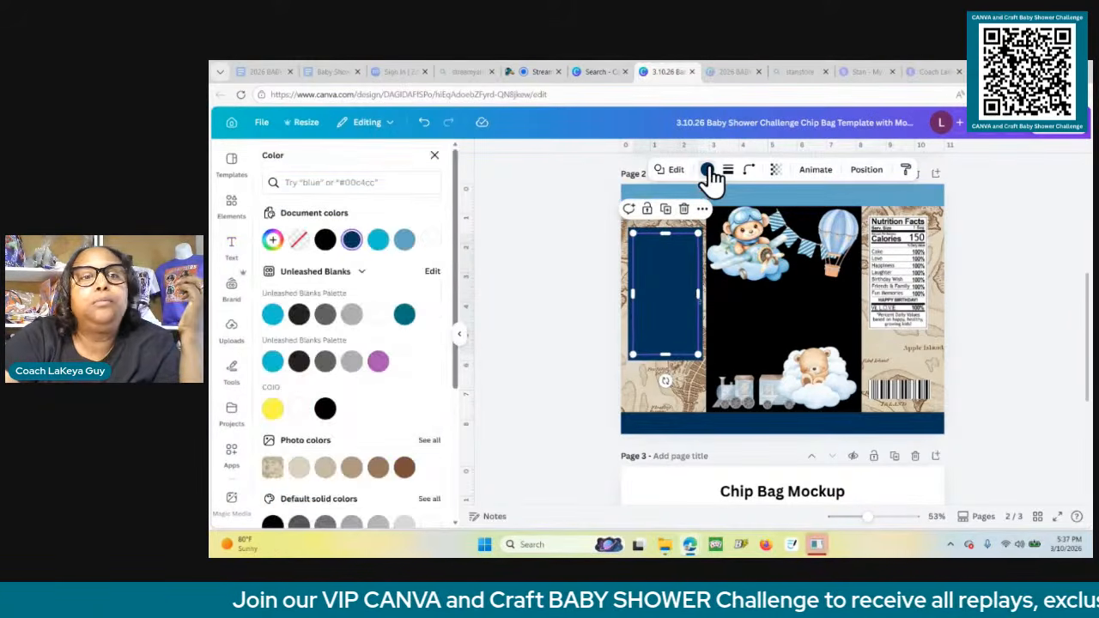
{"action": "left_click", "coordinate": [404, 240]}
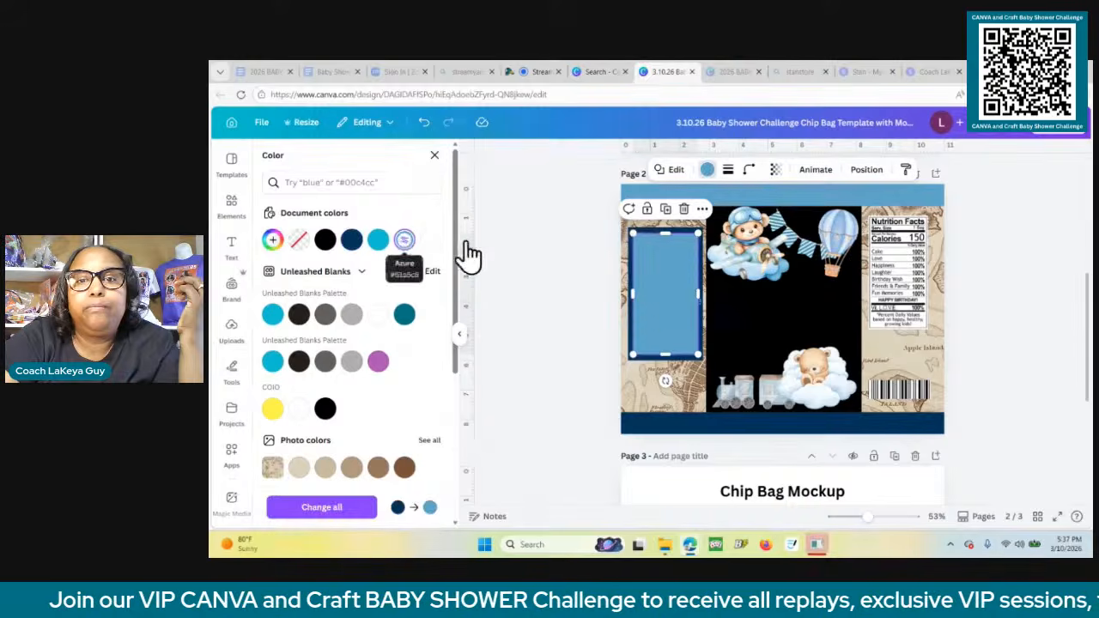
Send the azure rectangle backward behind the thank-you text, undoing the extra move that put it behind the navy rectangle.
{"action": "left_click", "coordinate": [869, 171]}
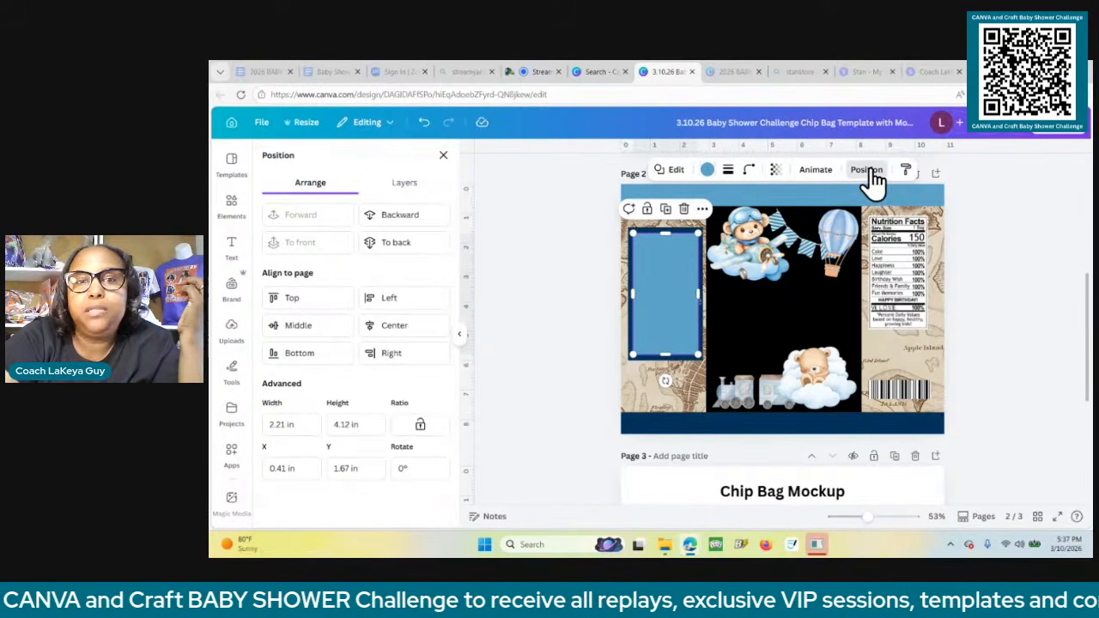
{"action": "left_click", "coordinate": [407, 218]}
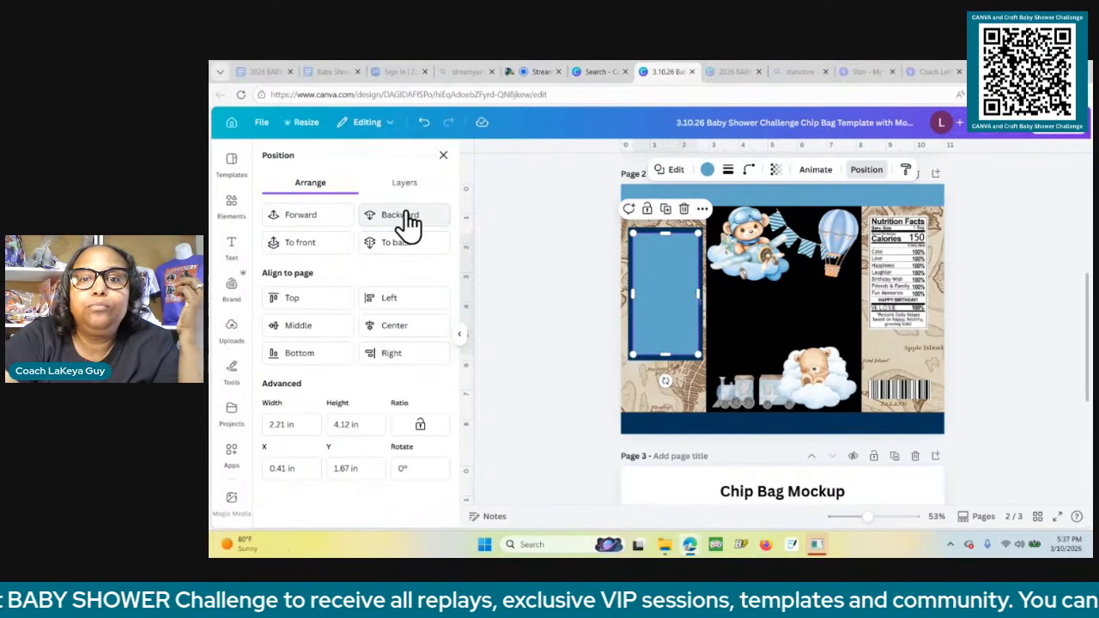
{"action": "left_click", "coordinate": [401, 216]}
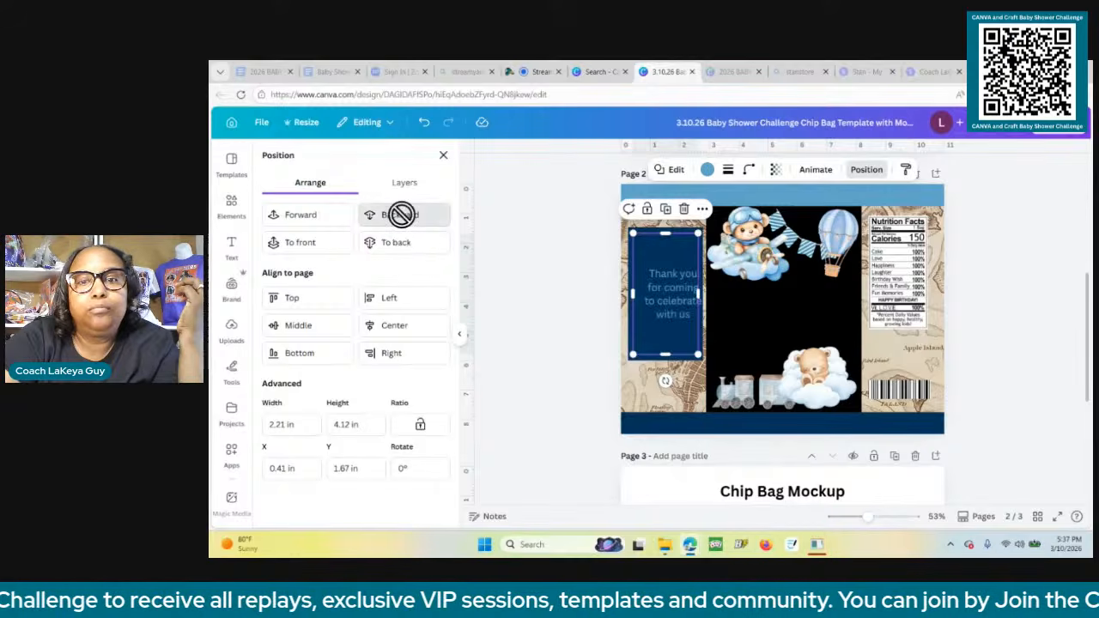
{"action": "left_click", "coordinate": [423, 123]}
Try coloring the thank-you text beige #E2D9C6, sampled from the vintage map background.
{"action": "left_click", "coordinate": [677, 295]}
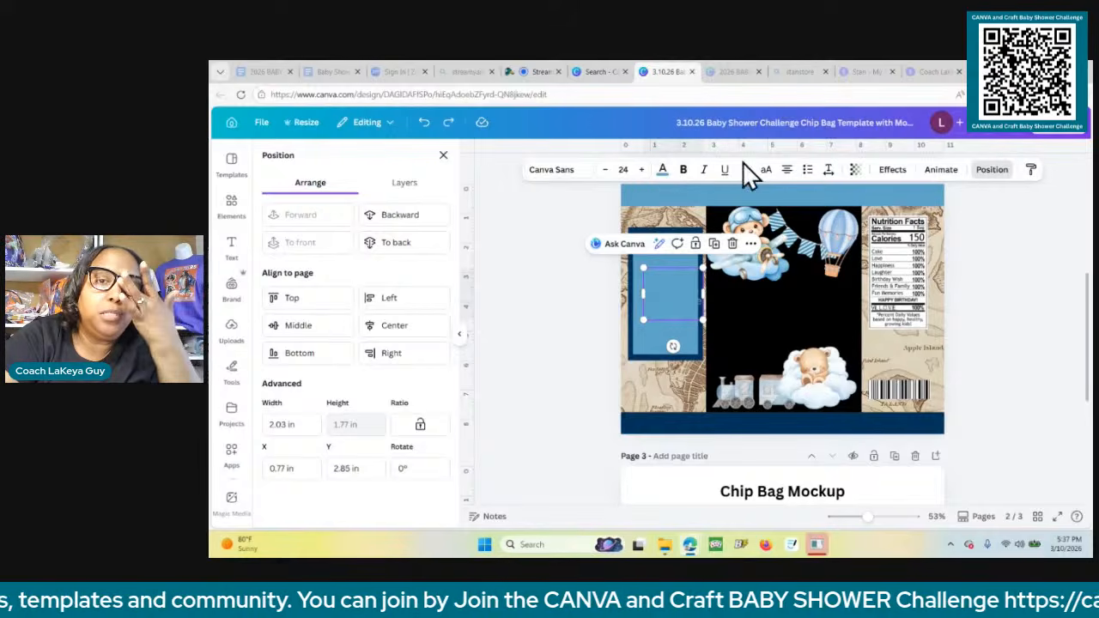
{"action": "left_click", "coordinate": [663, 176]}
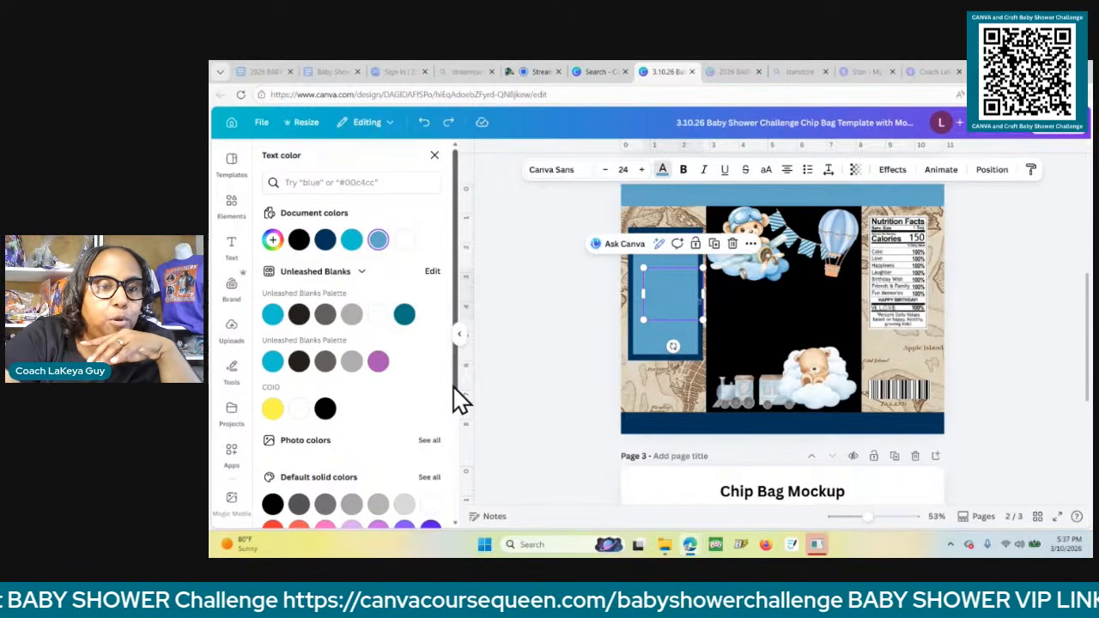
{"action": "left_click_drag", "start_coordinate": [454, 389], "coordinate": [454, 449]}
{"action": "left_click", "coordinate": [429, 366]}
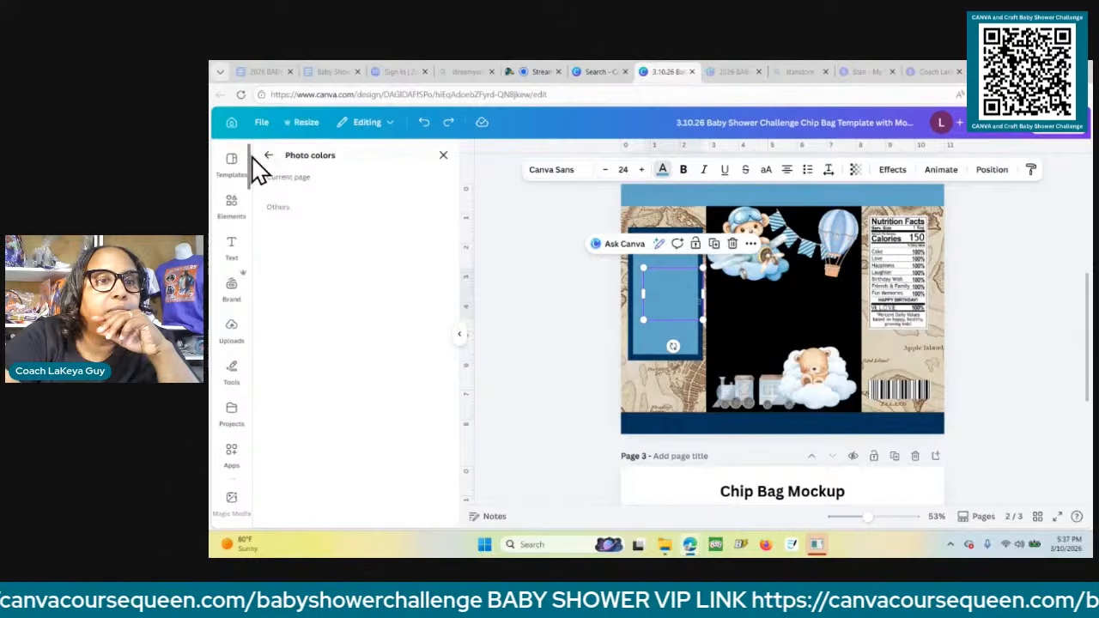
{"action": "left_click", "coordinate": [268, 156]}
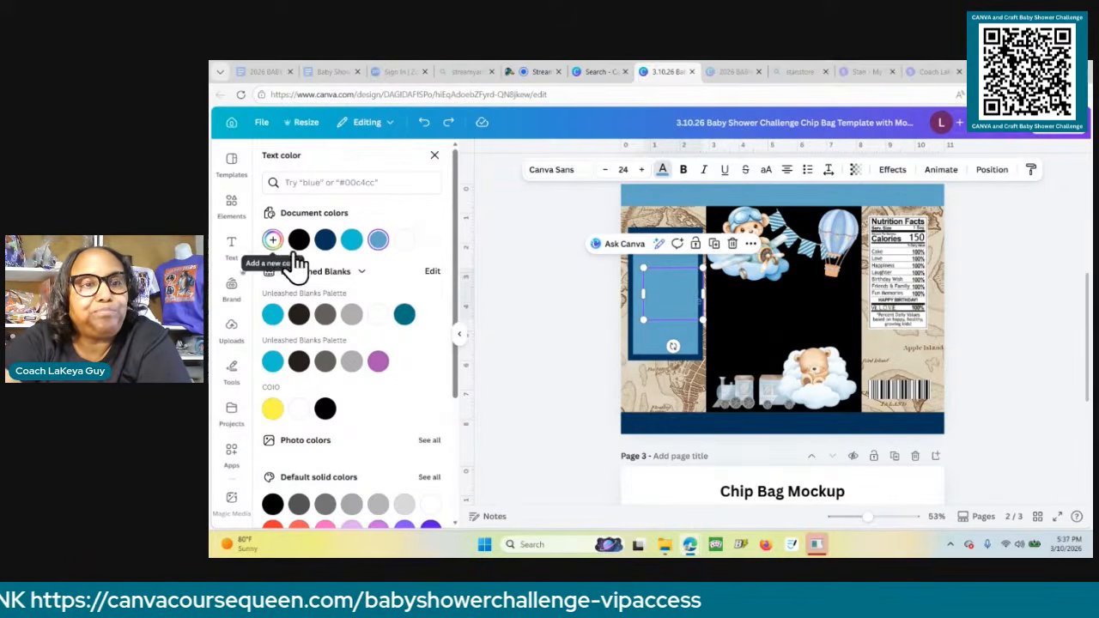
{"action": "left_click", "coordinate": [272, 241]}
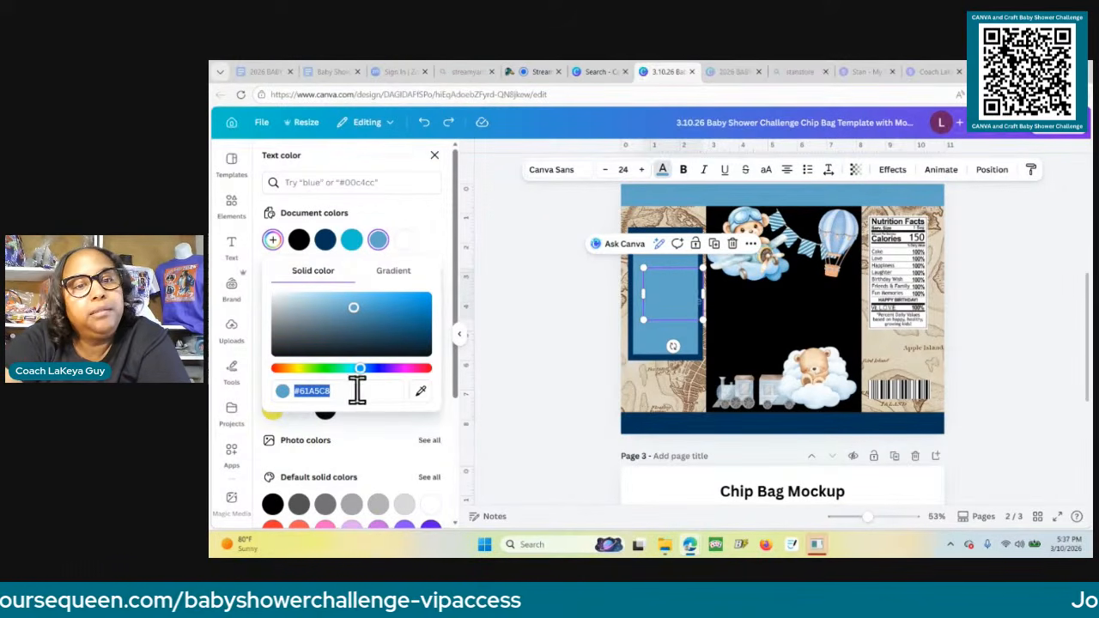
{"action": "left_click", "coordinate": [421, 393]}
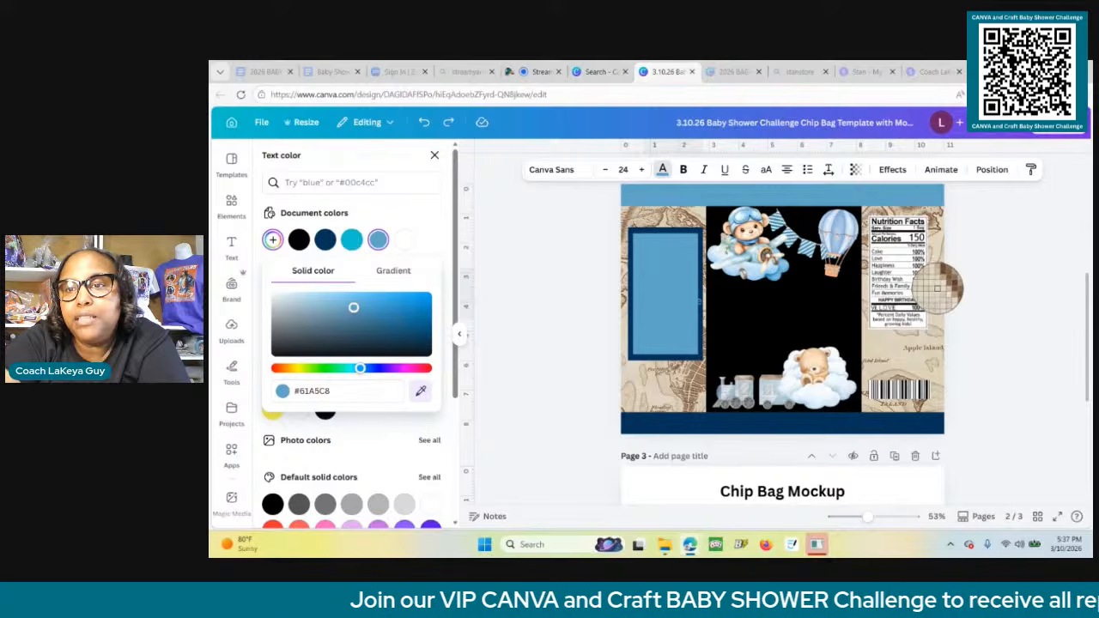
{"action": "left_click", "coordinate": [938, 290]}
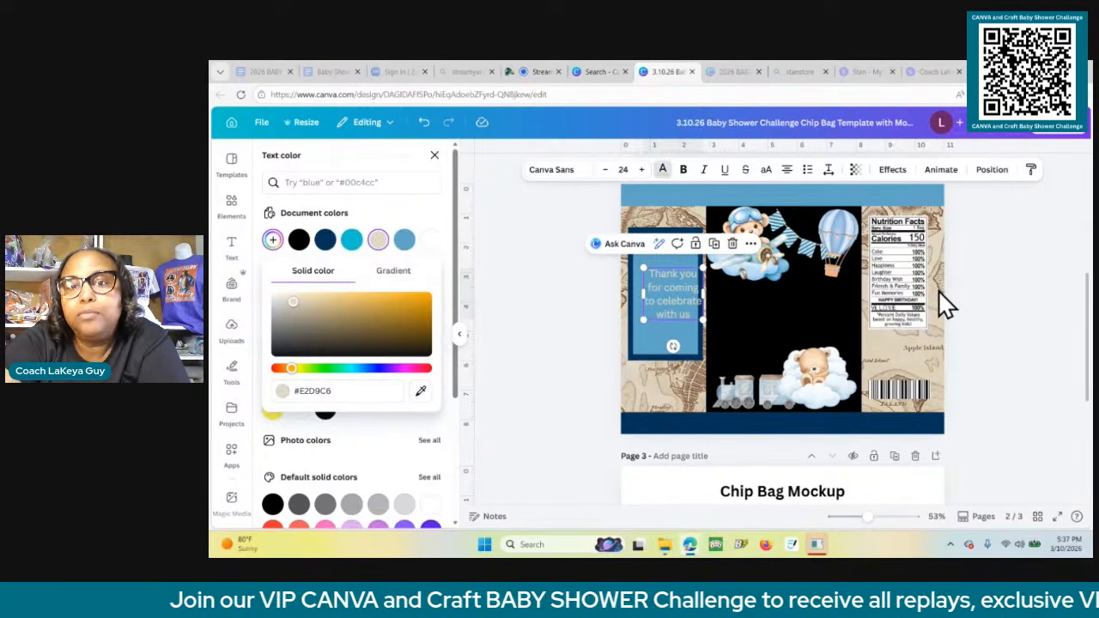
Color the thank-you text brown #785038, sampled from the map background, and center it horizontally on the azure rectangle.
{"action": "left_click", "coordinate": [421, 397]}
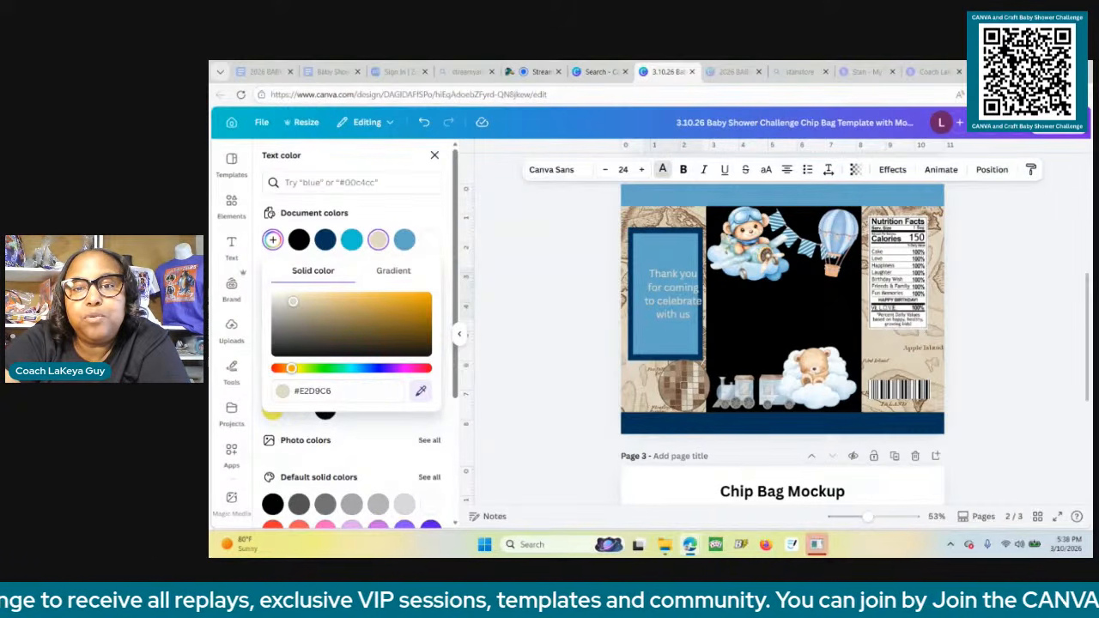
{"action": "left_click", "coordinate": [684, 386]}
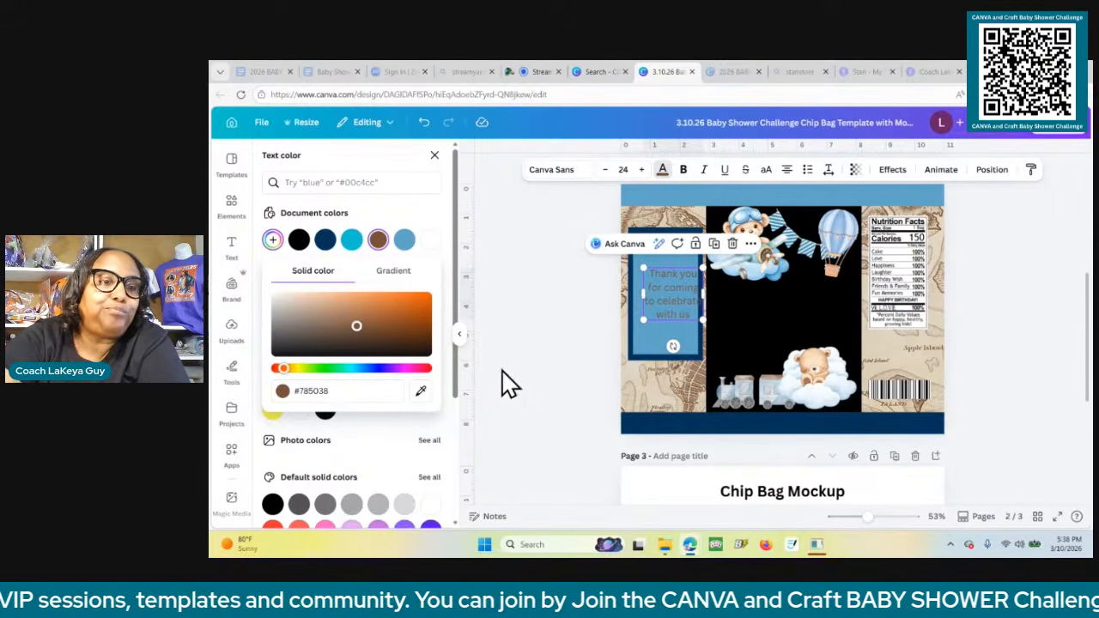
{"action": "left_click", "coordinate": [673, 307]}
{"action": "left_click_drag", "start_coordinate": [669, 304], "coordinate": [663, 301]}
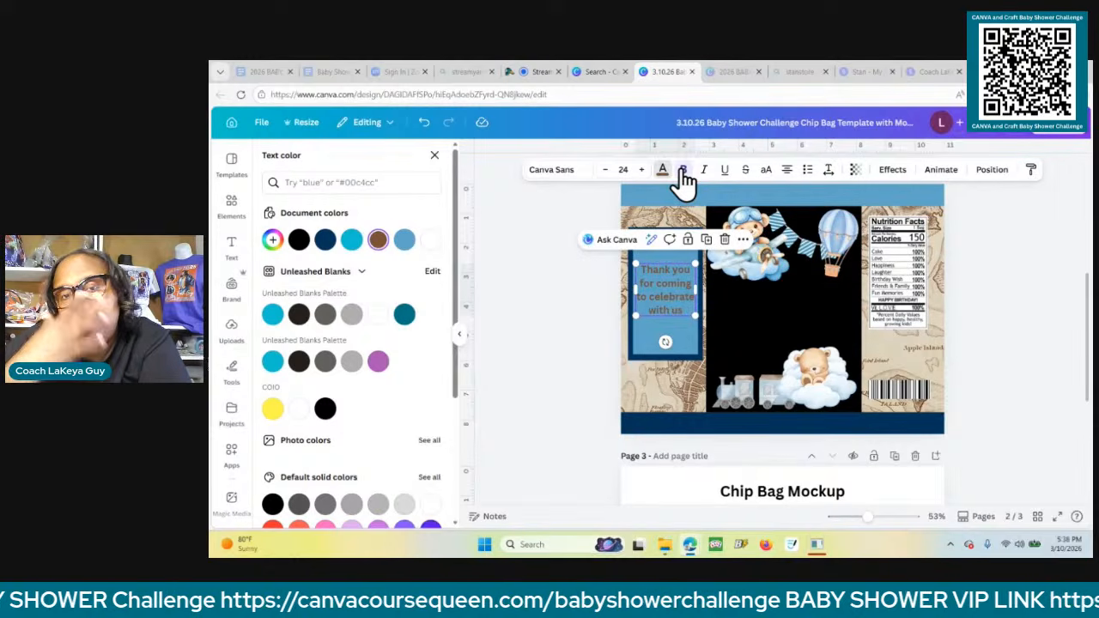
Search the fonts for "gothic", try Bank Gothic, and set the thank-you text in League Gothic.
{"action": "left_click", "coordinate": [556, 172]}
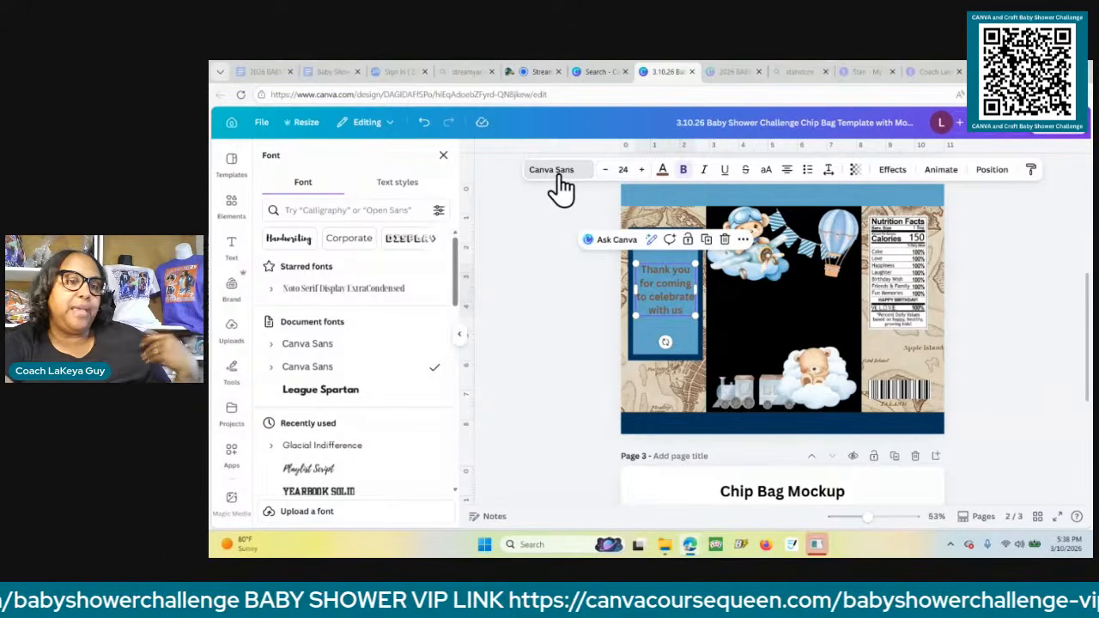
{"action": "left_click", "coordinate": [330, 210]}
{"action": "type", "text": "goth"}
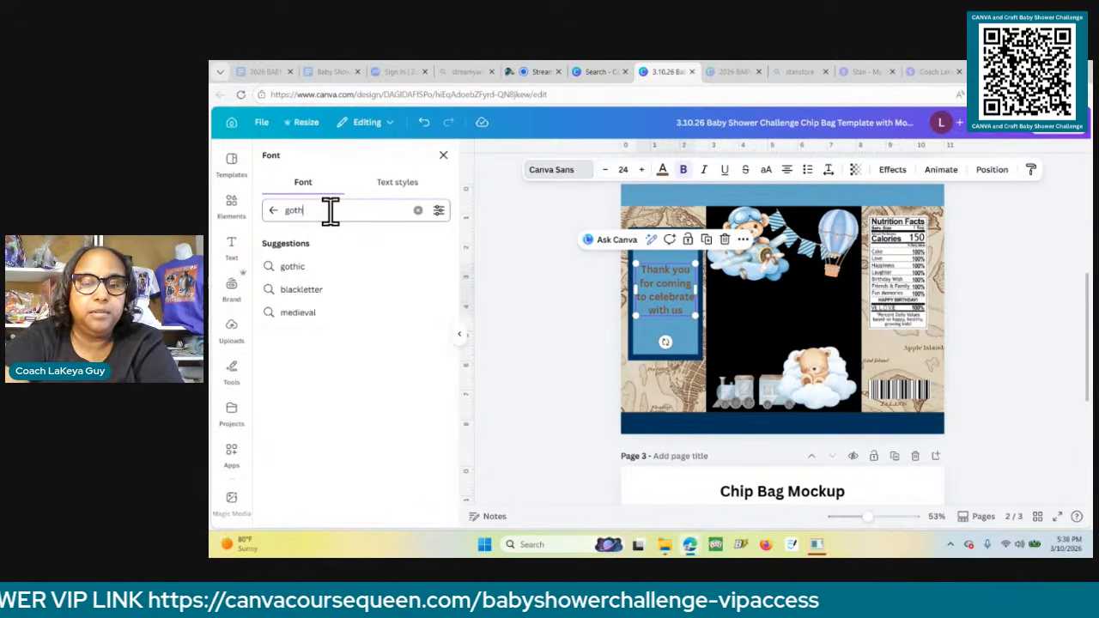
{"action": "type", "text": "ic"}
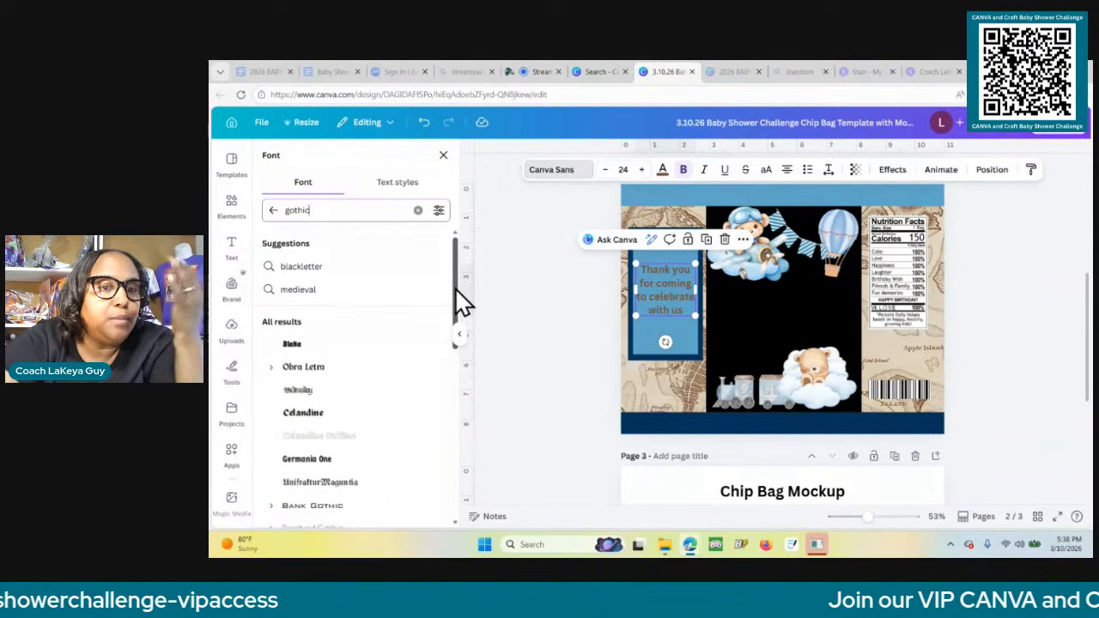
{"action": "left_click_drag", "start_coordinate": [455, 289], "coordinate": [459, 371]}
{"action": "left_click", "coordinate": [323, 271]}
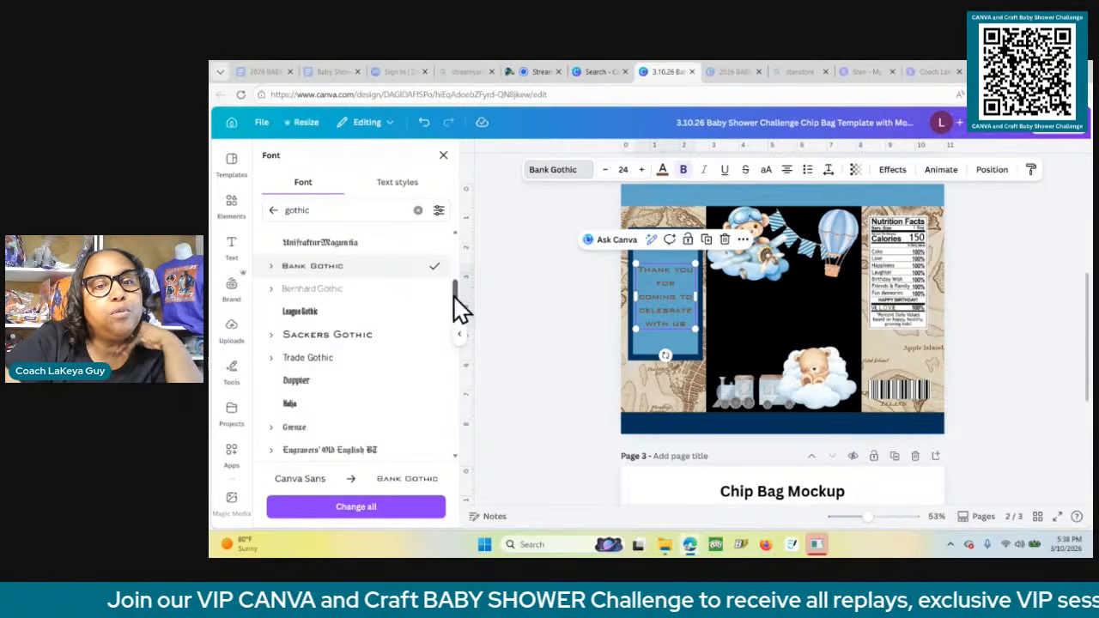
{"action": "left_click", "coordinate": [305, 314]}
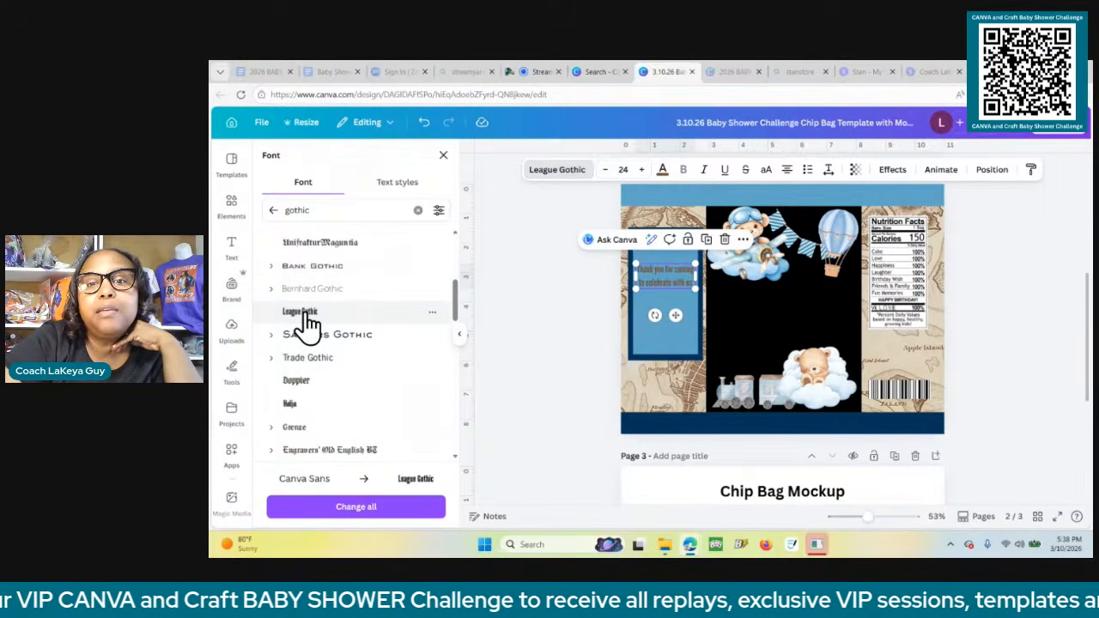
Change the thank-you text to uppercase and enlarge it to size 37.
{"action": "left_click", "coordinate": [768, 176]}
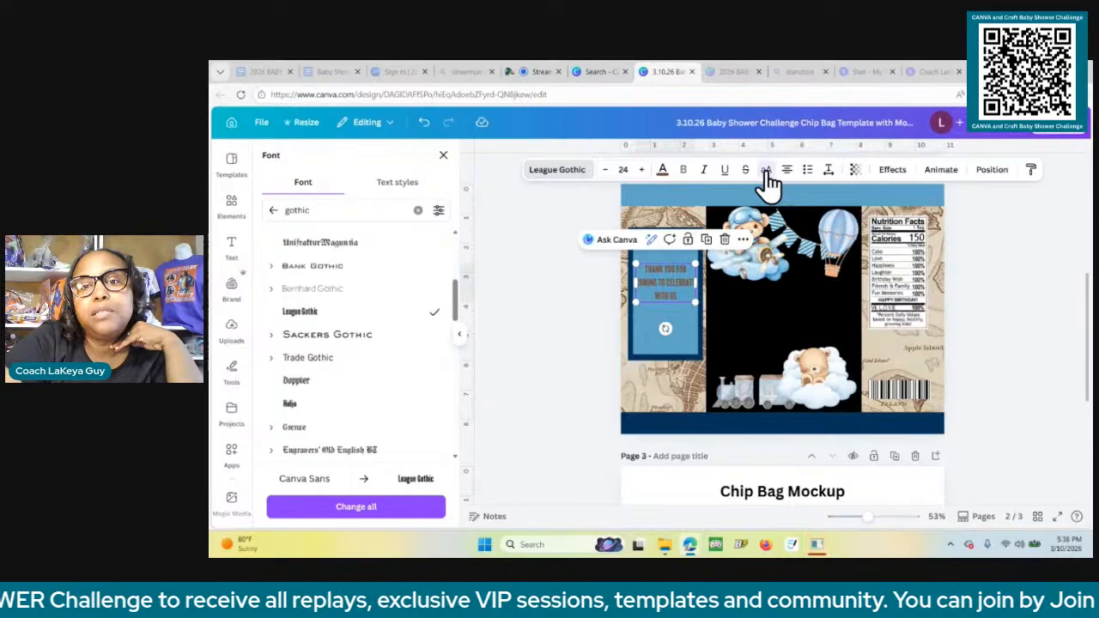
{"action": "left_click", "coordinate": [644, 169]}
{"action": "left_click", "coordinate": [643, 169]}
{"action": "left_click", "coordinate": [644, 170]}
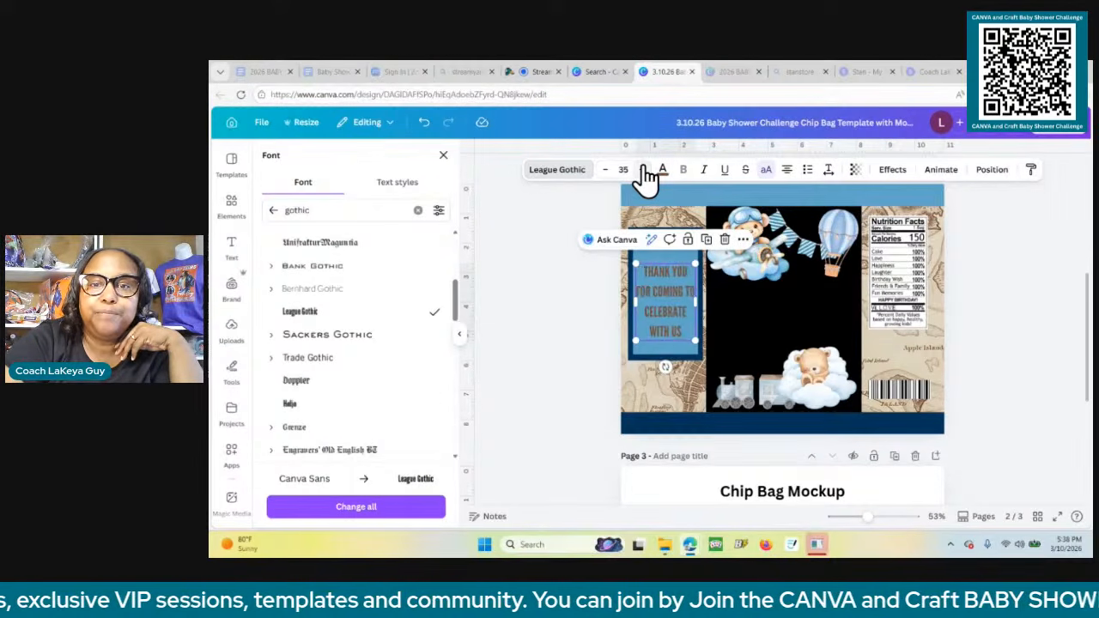
{"action": "left_click", "coordinate": [643, 169]}
{"action": "left_click", "coordinate": [644, 169]}
{"action": "left_click", "coordinate": [583, 357]}
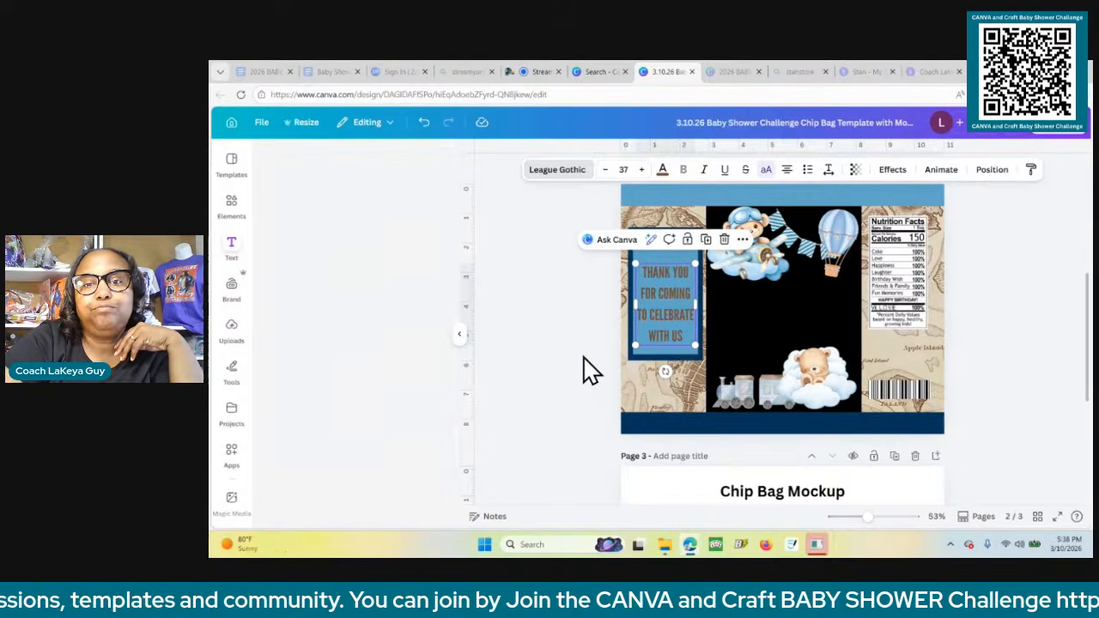
Move the thank-you text up within the azure rectangle and break the line before "CELEBRATE".
{"action": "left_click_drag", "start_coordinate": [669, 323], "coordinate": [671, 302]}
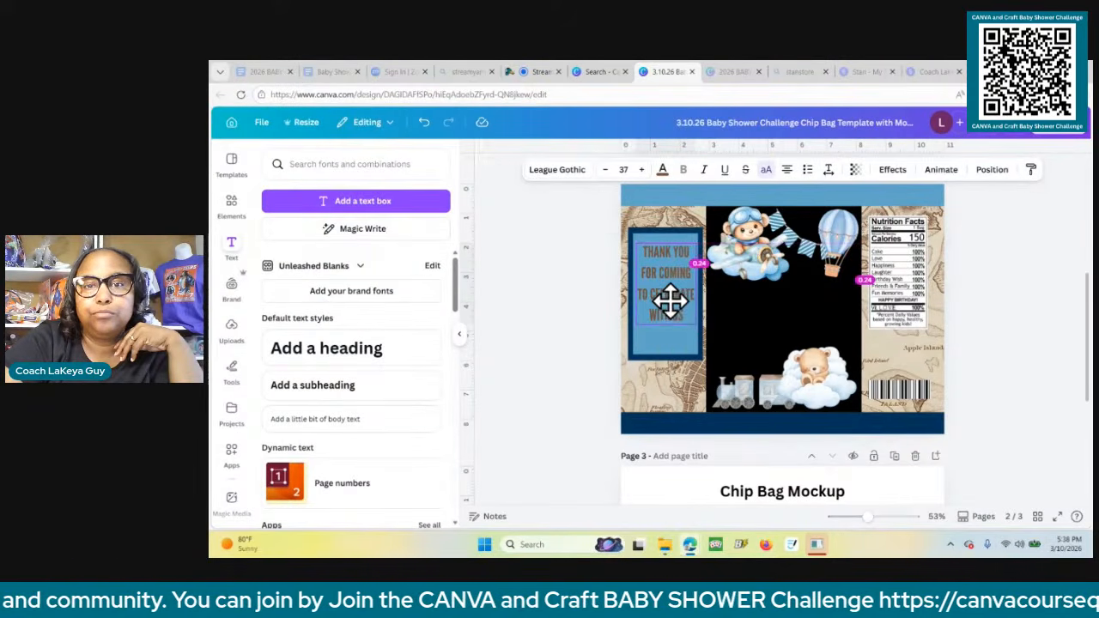
{"action": "left_click", "coordinate": [651, 294]}
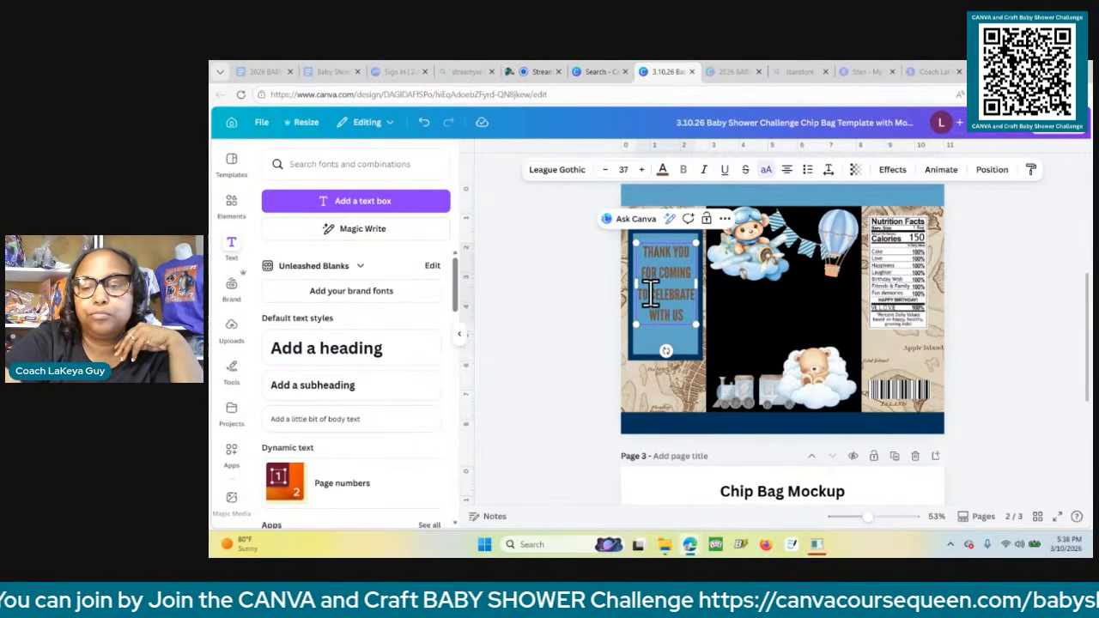
{"action": "key", "text": "Return"}
{"action": "left_click", "coordinate": [571, 301]}
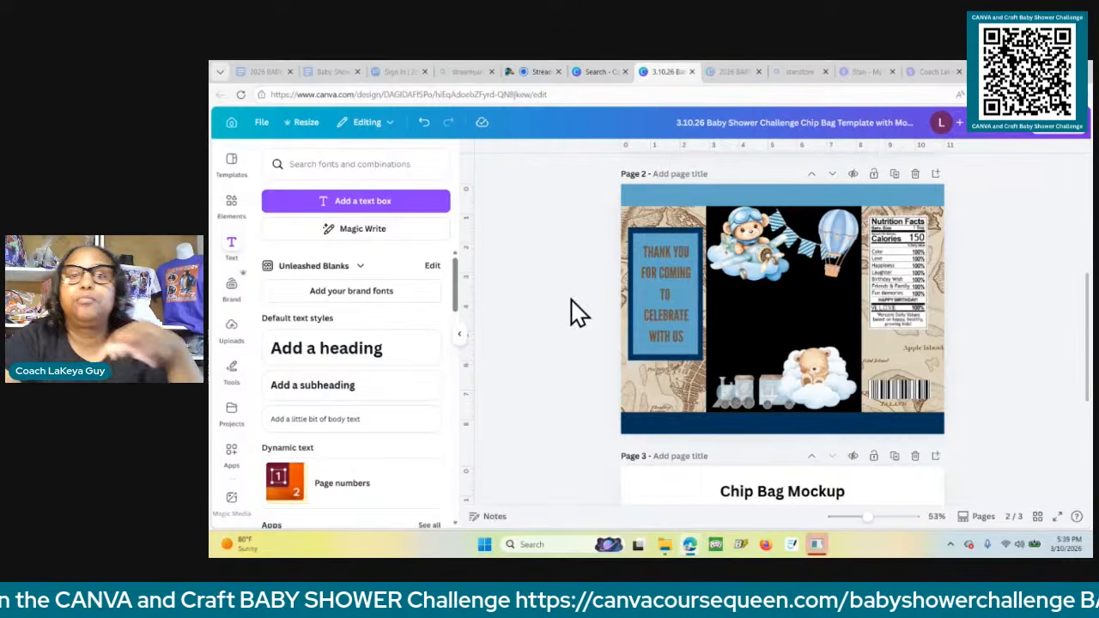
Nudge the thank-you text slightly up to align inside the azure rectangle and increase its size to 40.
{"action": "left_click", "coordinate": [671, 328]}
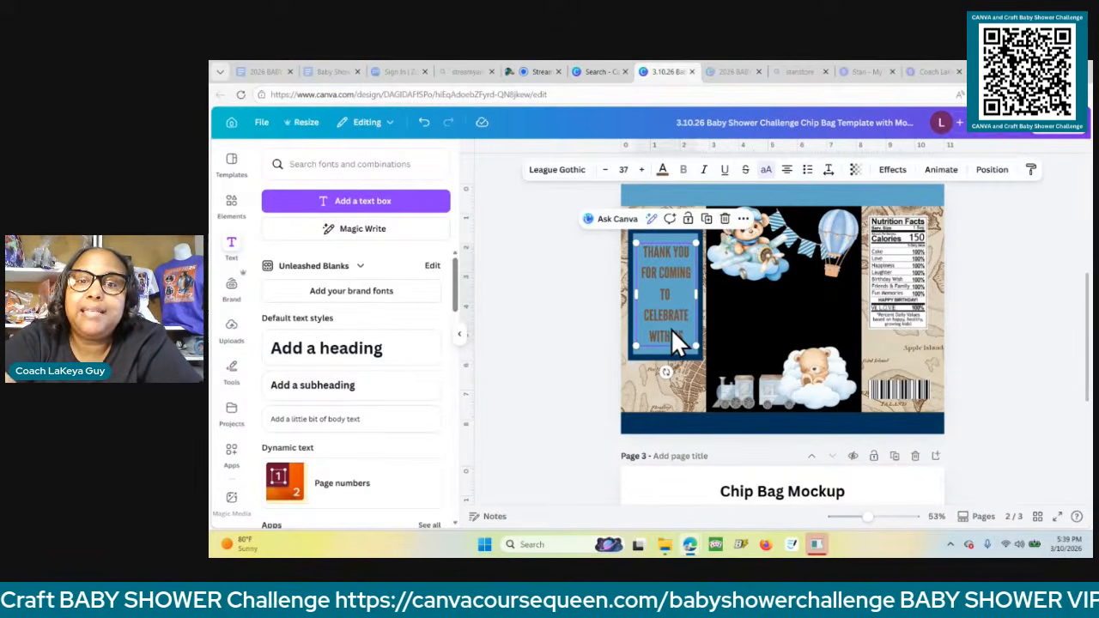
{"action": "left_click_drag", "start_coordinate": [672, 327], "coordinate": [669, 324]}
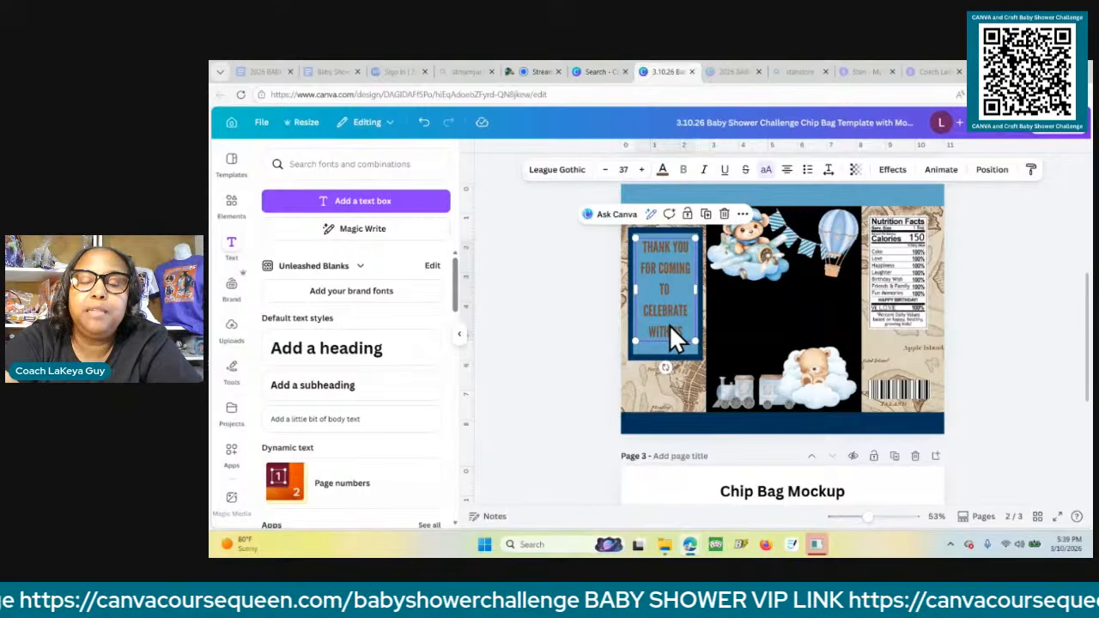
{"action": "left_click", "coordinate": [641, 170]}
{"action": "left_click", "coordinate": [641, 169]}
{"action": "left_click", "coordinate": [641, 169]}
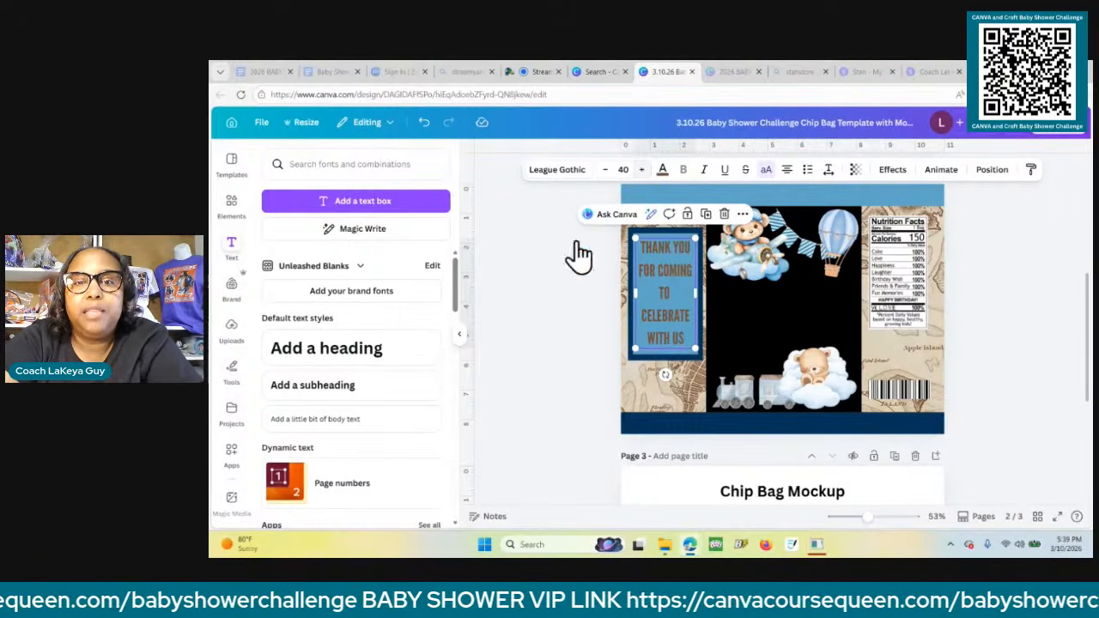
{"action": "left_click", "coordinate": [539, 297]}
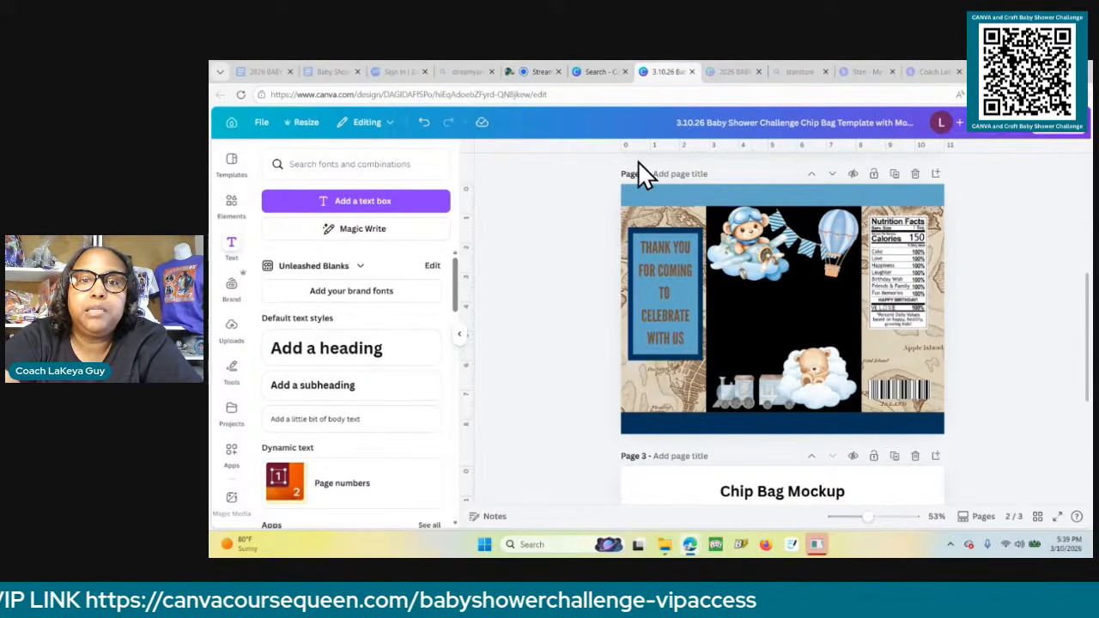
Rejoin "TO CELEBRATE" on one line of the thank-you text and reduce the font size to 37.
{"action": "left_click", "coordinate": [668, 296]}
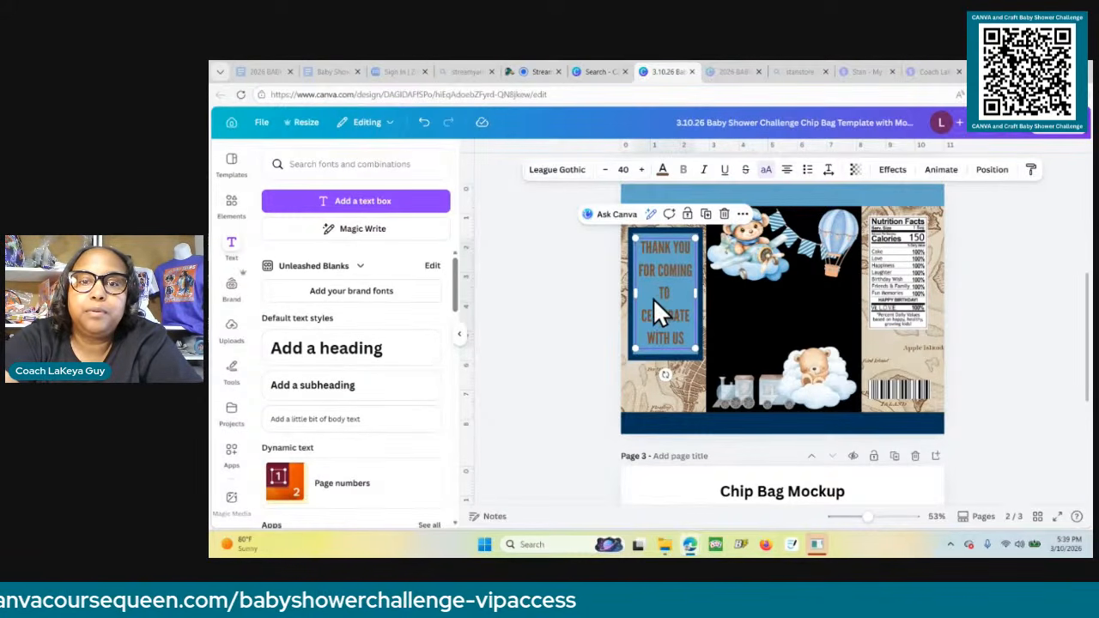
{"action": "left_click", "coordinate": [644, 312]}
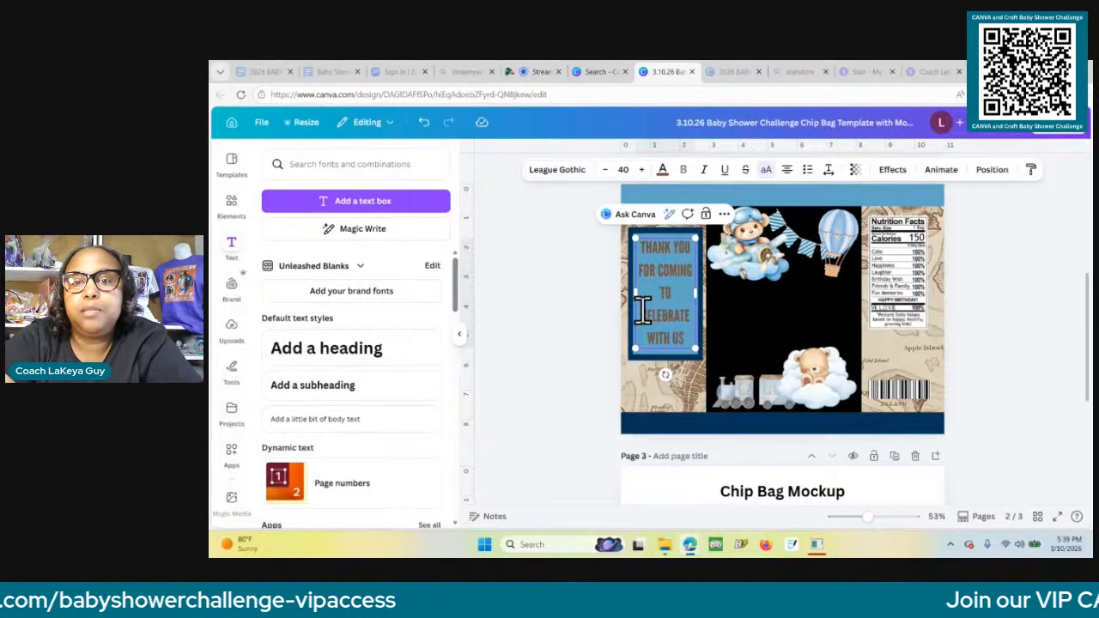
{"action": "key", "text": "BackSpace"}
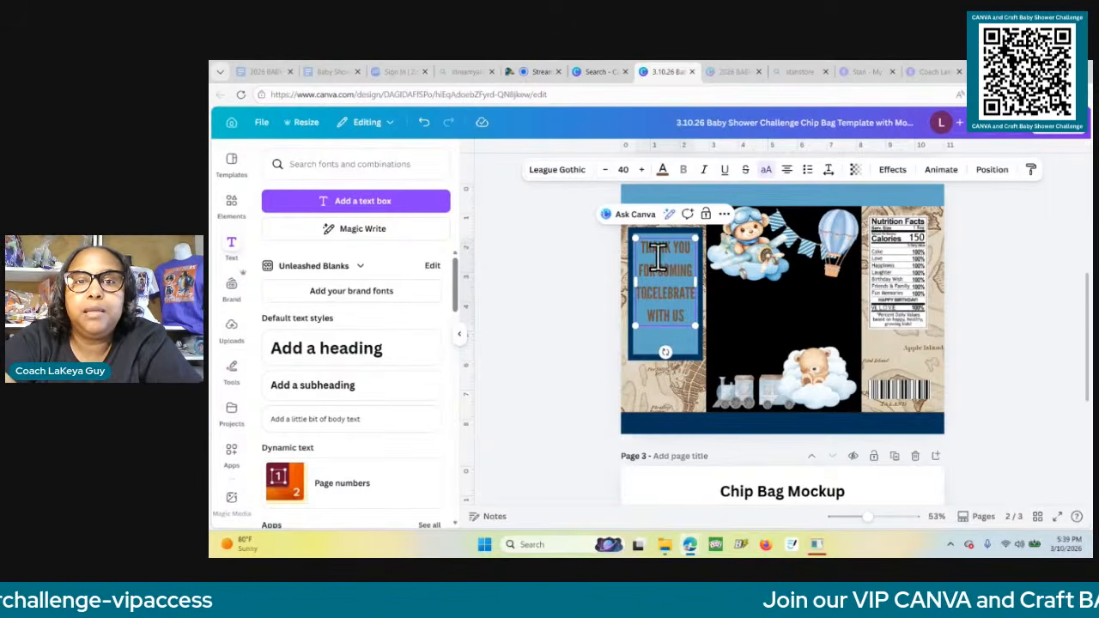
{"action": "left_click", "coordinate": [604, 171]}
{"action": "left_click", "coordinate": [604, 170]}
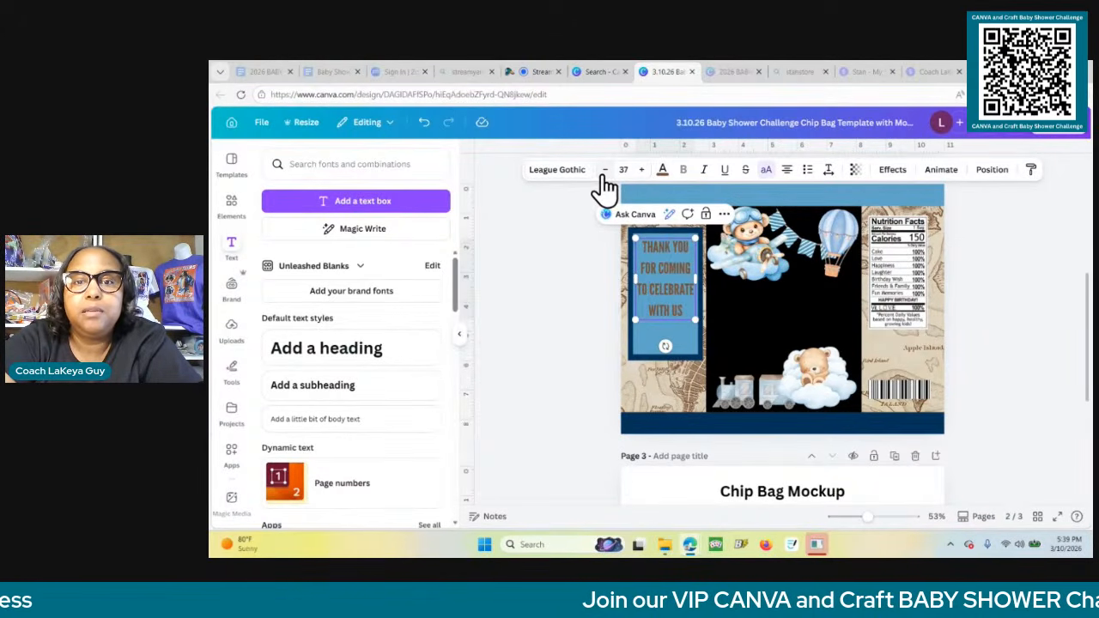
Nudge the thank-you text slightly down within the azure rectangle.
{"action": "left_click", "coordinate": [576, 321]}
{"action": "left_click", "coordinate": [662, 292]}
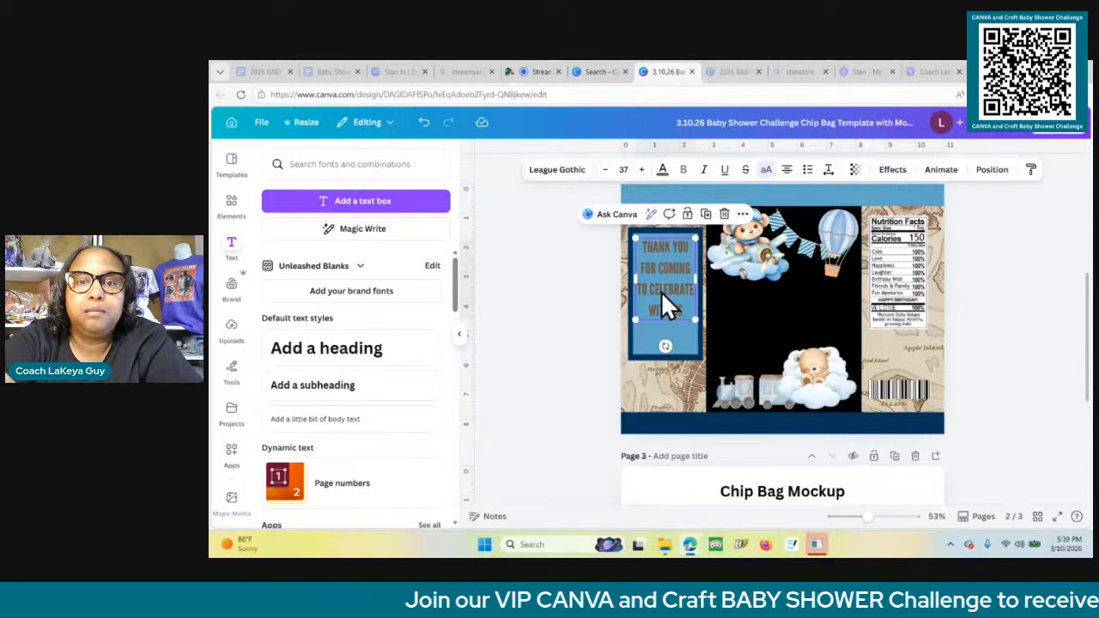
{"action": "left_click_drag", "start_coordinate": [661, 292], "coordinate": [665, 277]}
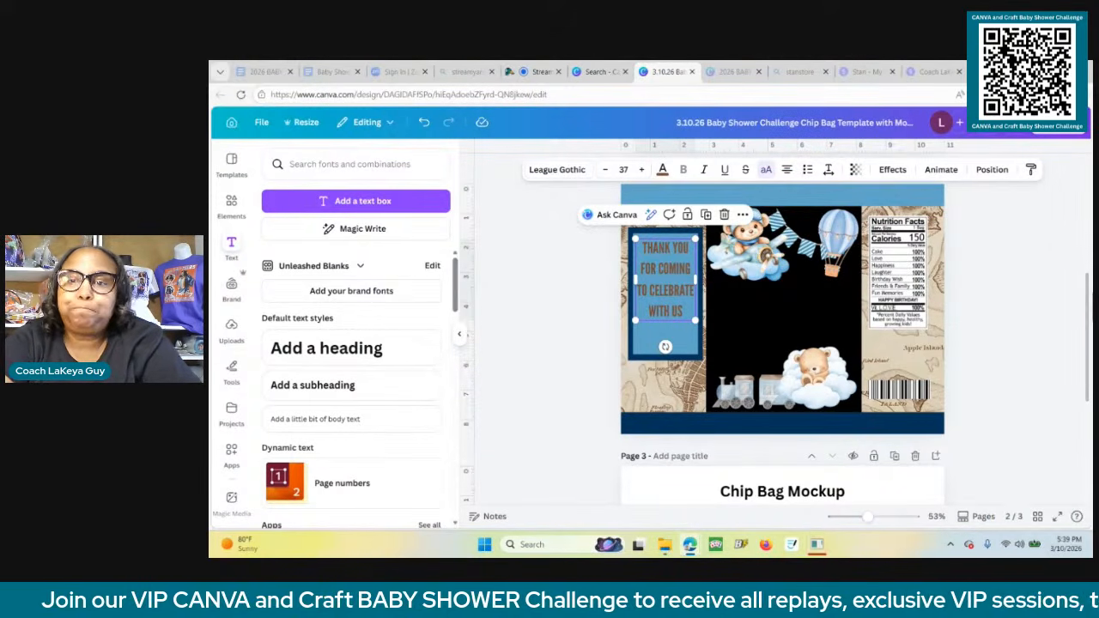
Stretch the barcode upward to about 2.1 by 1.3 in and nudge it slightly right beneath the nutrition label.
{"action": "left_click", "coordinate": [892, 391]}
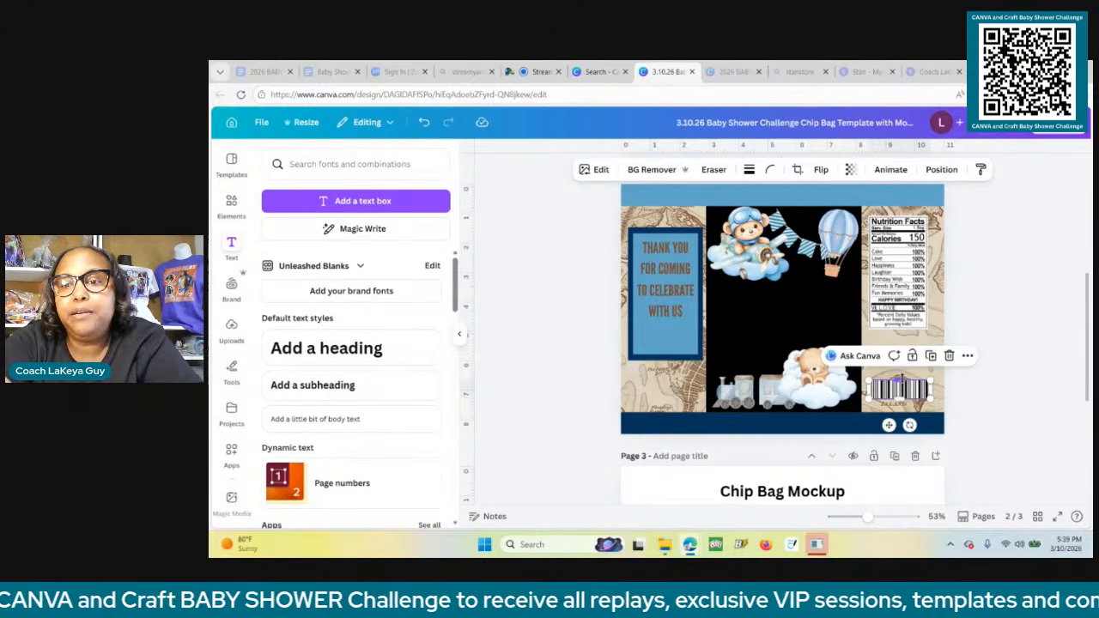
{"action": "mouse_move", "coordinate": [899, 381]}
{"action": "left_mouse_down"}
{"action": "mouse_move", "coordinate": [903, 352]}
{"action": "mouse_move", "coordinate": [902, 363]}
{"action": "left_mouse_up"}
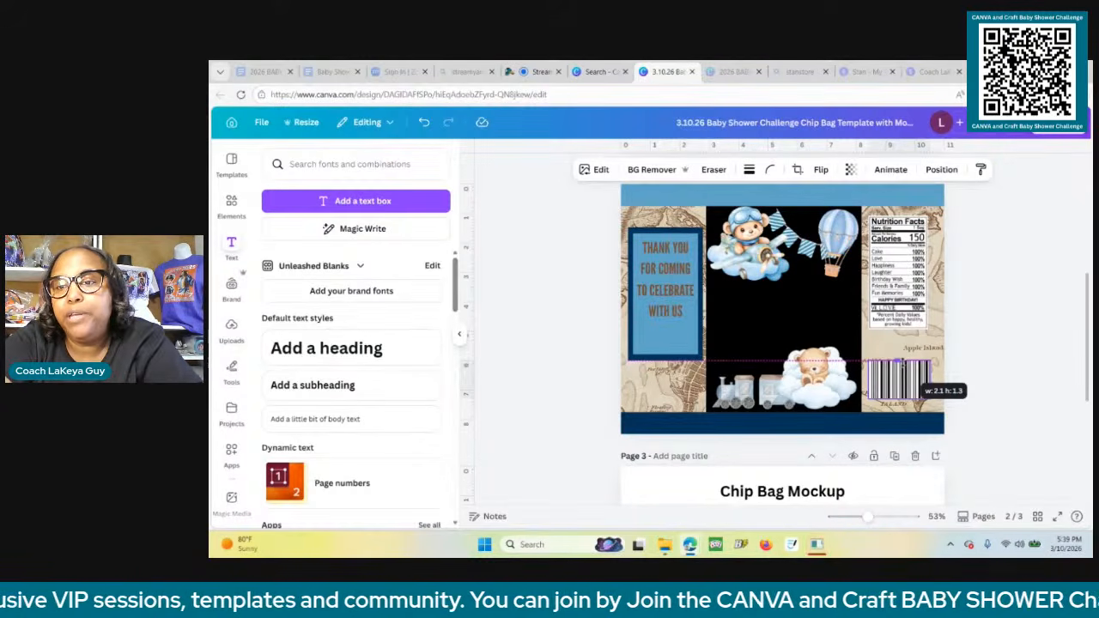
{"action": "left_click_drag", "start_coordinate": [903, 363], "coordinate": [902, 363]}
{"action": "left_click", "coordinate": [977, 420]}
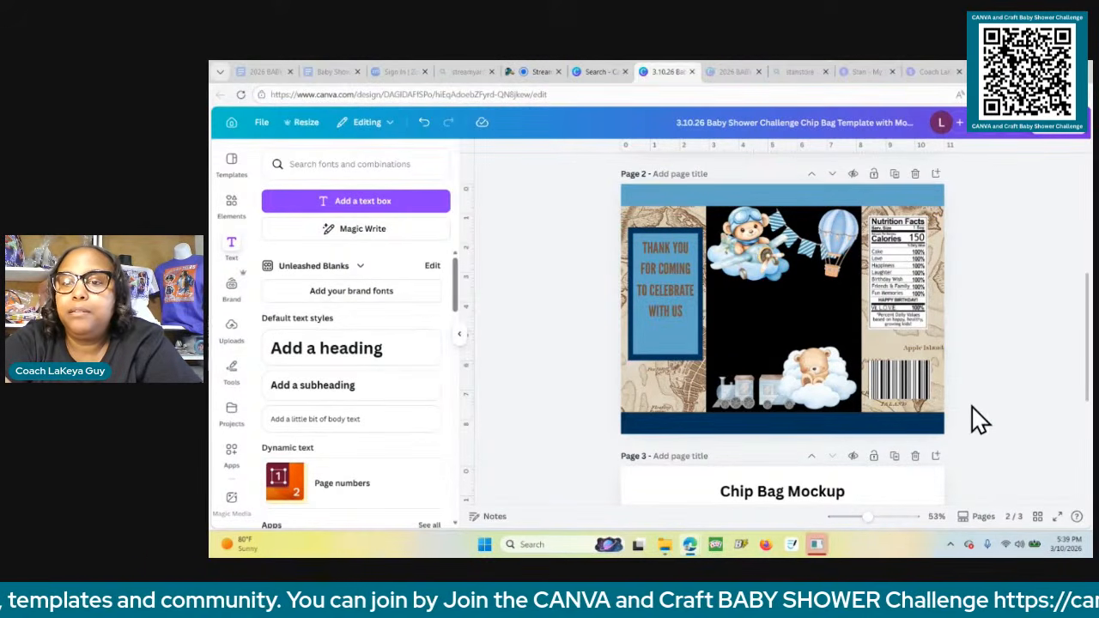
{"action": "left_click", "coordinate": [906, 389]}
{"action": "left_click_drag", "start_coordinate": [906, 390], "coordinate": [909, 388]}
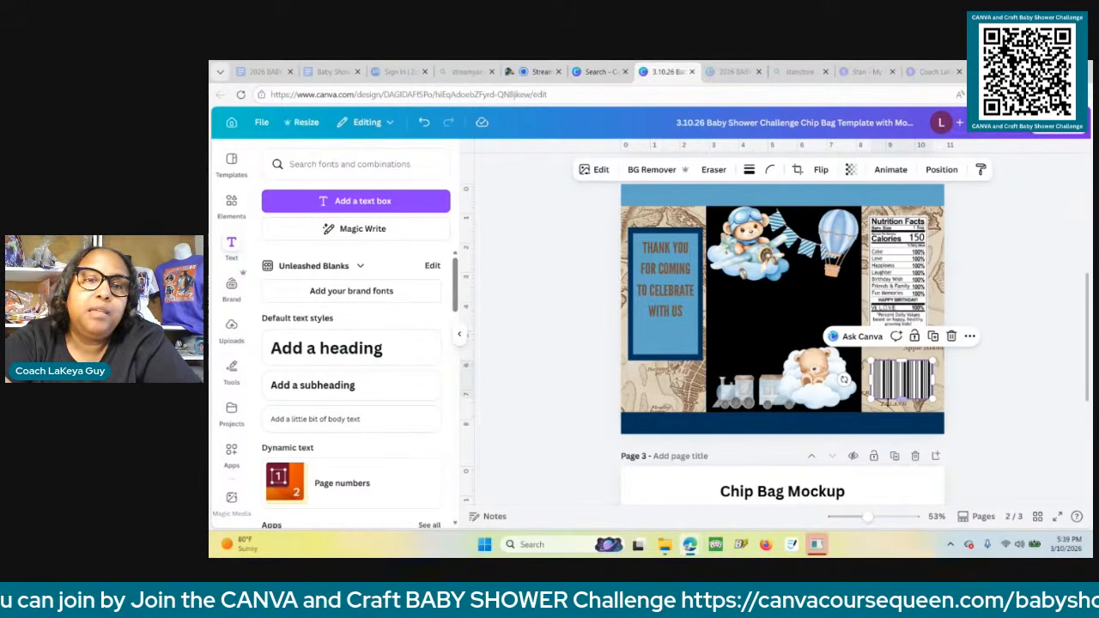
Duplicate the thank-you text, move the copy onto the barcode and replace its wording with "2026".
{"action": "left_click", "coordinate": [676, 301]}
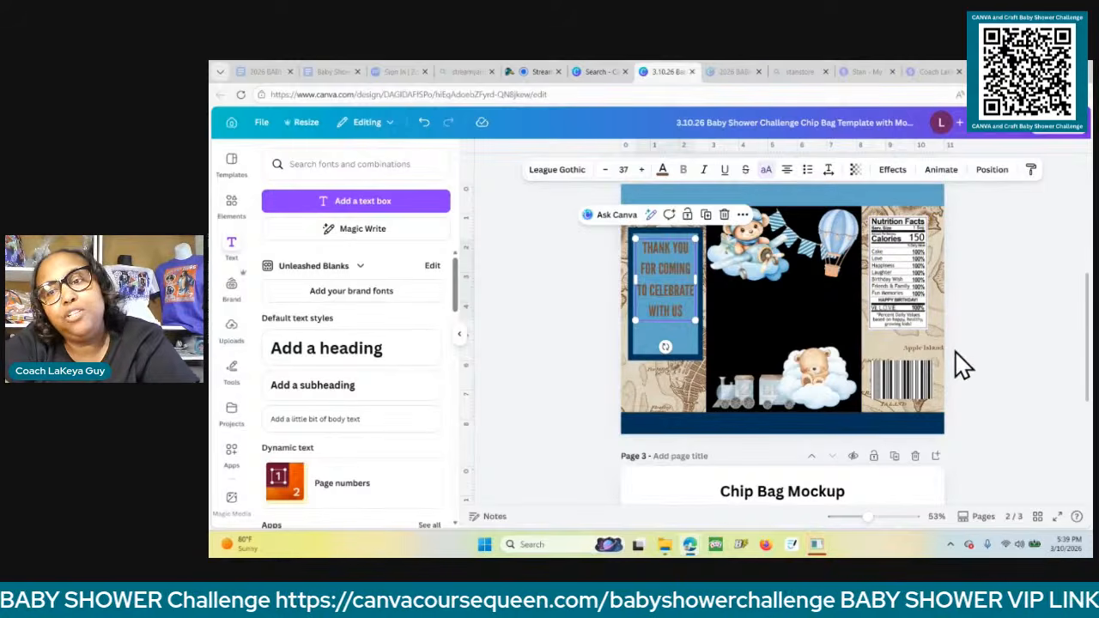
{"action": "left_click", "coordinate": [979, 366]}
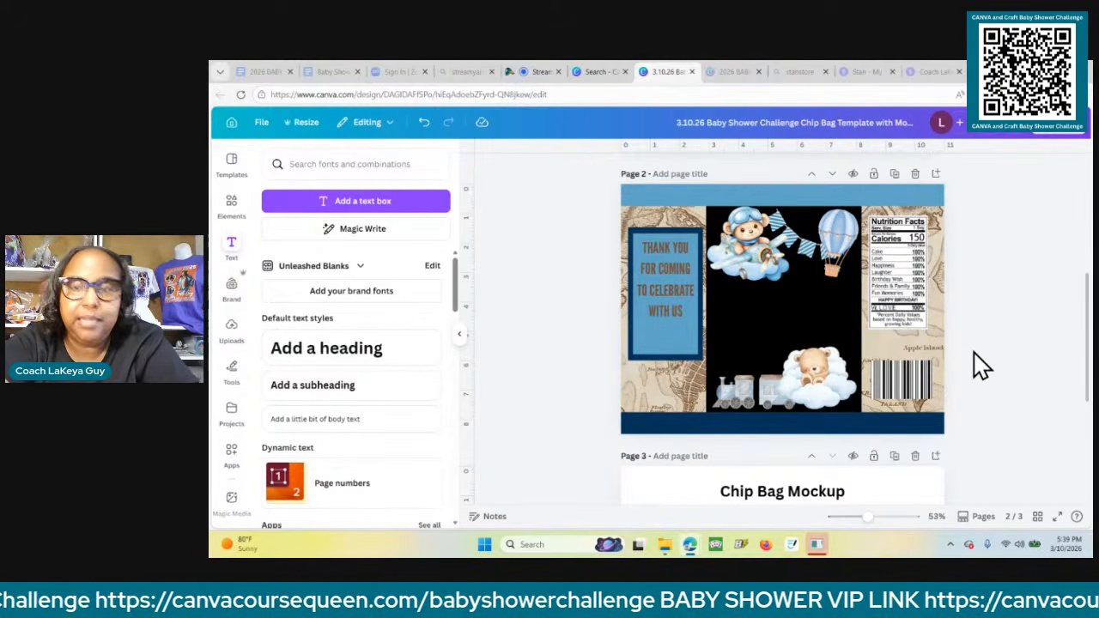
{"action": "key", "text": "ctrl+v"}
{"action": "left_click_drag", "start_coordinate": [680, 301], "coordinate": [911, 386]}
{"action": "double_click", "coordinate": [912, 389]}
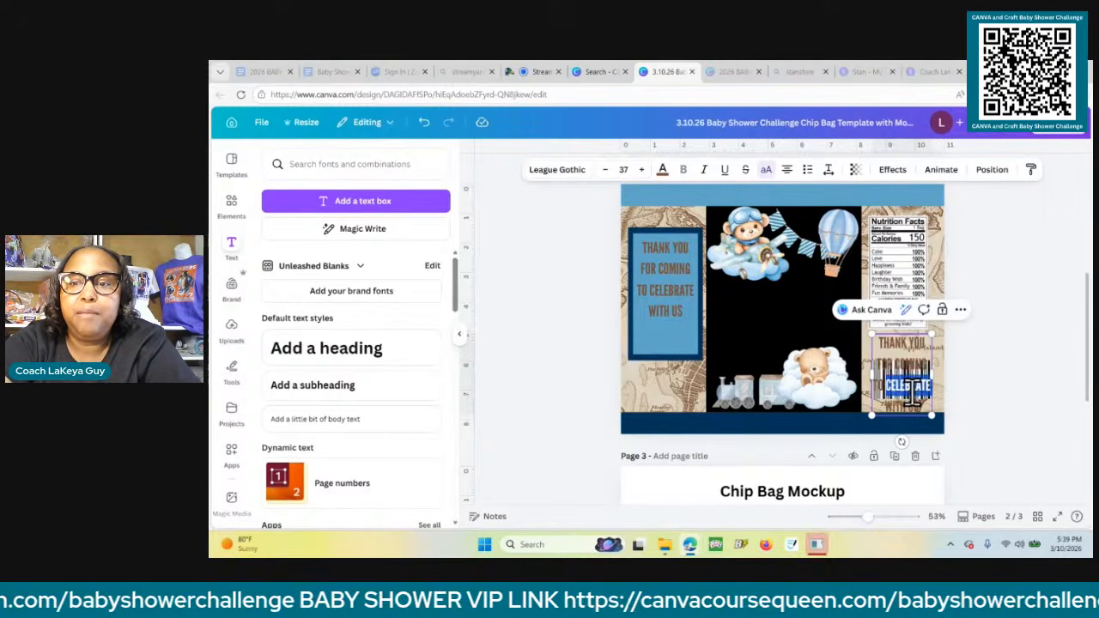
{"action": "key", "text": "ctrl+a"}
{"action": "type", "text": "2026"}
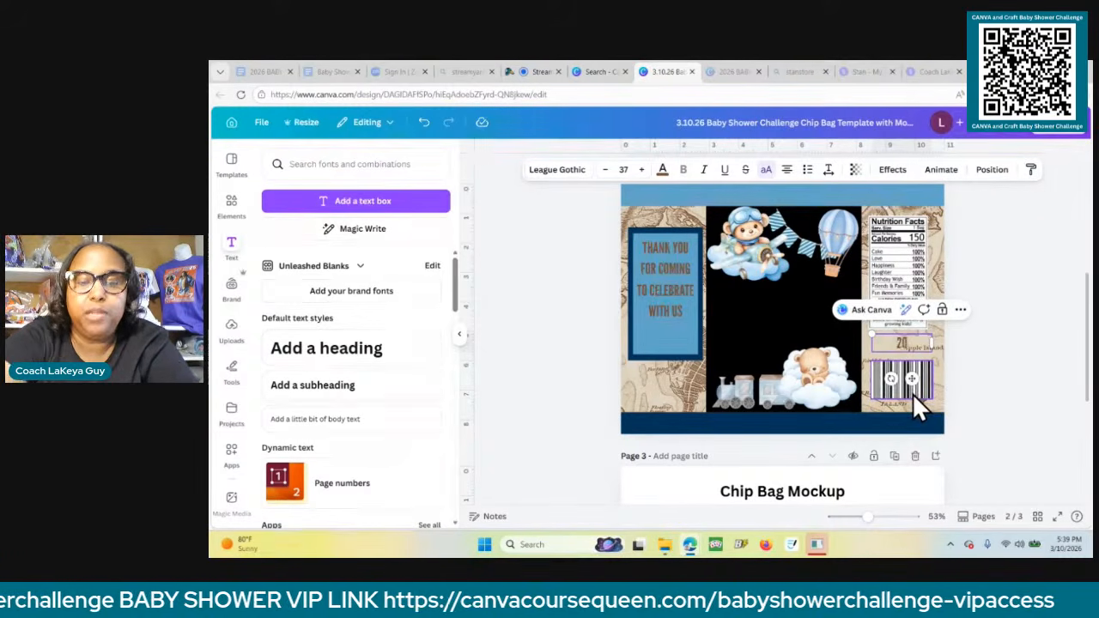
{"action": "left_click", "coordinate": [998, 376]}
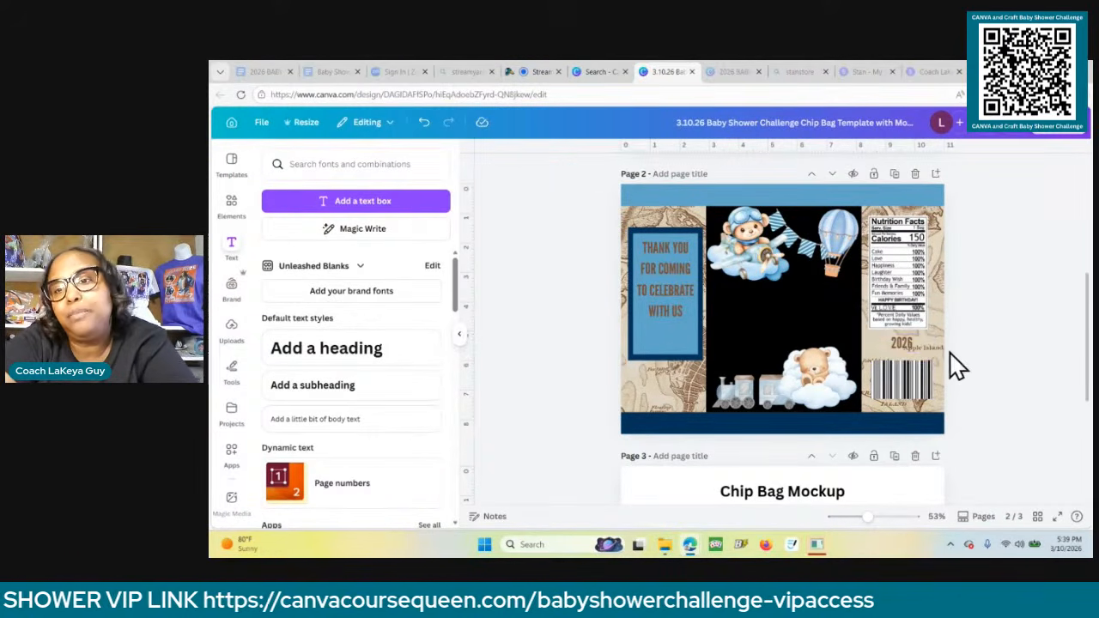
Move the "2026" text over the middle of the barcode and enlarge it to size 75.
{"action": "left_click_drag", "start_coordinate": [908, 350], "coordinate": [906, 386]}
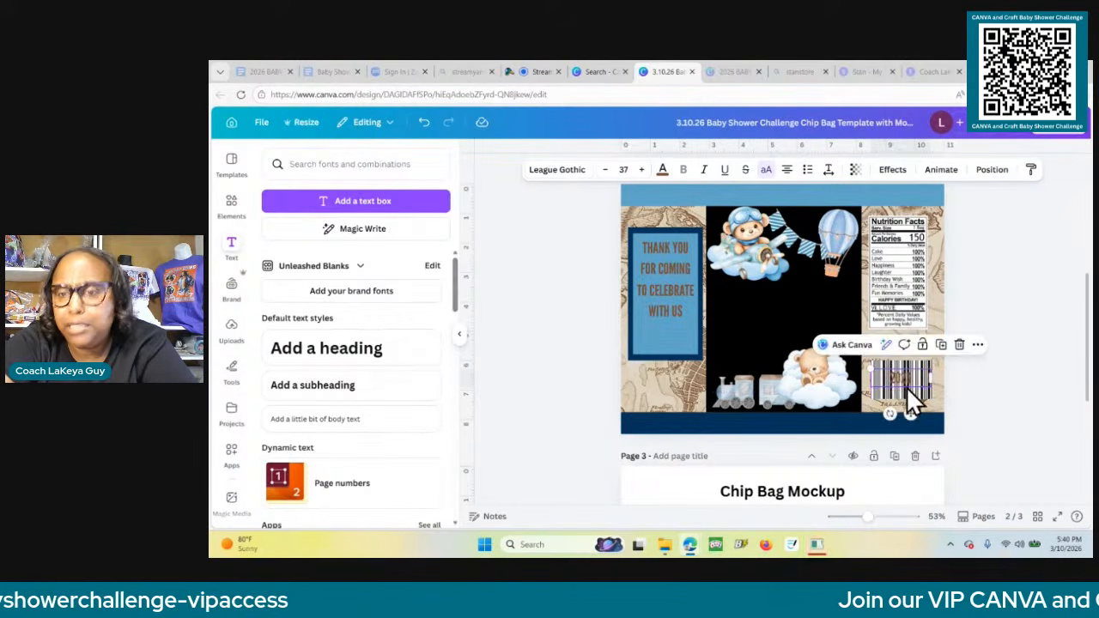
{"action": "left_click", "coordinate": [641, 169]}
{"action": "left_click", "coordinate": [641, 169]}
{"action": "left_click", "coordinate": [641, 169]}
{"action": "left_click", "coordinate": [641, 169]}
{"action": "left_click", "coordinate": [640, 169]}
{"action": "left_click", "coordinate": [641, 169]}
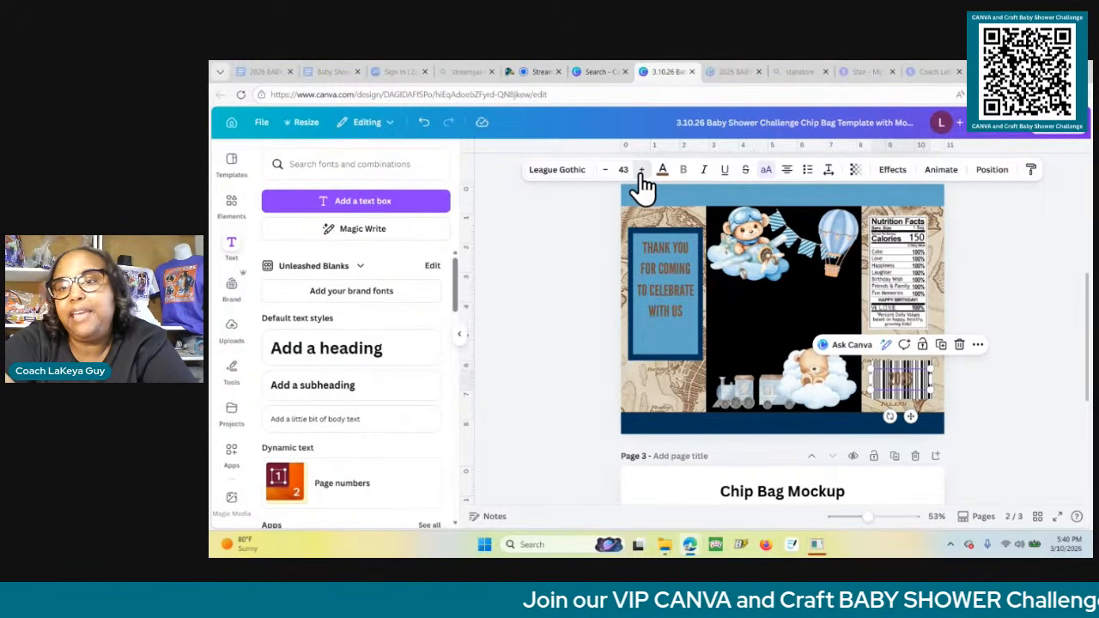
{"action": "left_click", "coordinate": [640, 169]}
{"action": "left_click", "coordinate": [641, 169]}
{"action": "left_click", "coordinate": [641, 169]}
{"action": "left_click", "coordinate": [641, 169]}
{"action": "left_click", "coordinate": [641, 169]}
{"action": "left_click", "coordinate": [641, 169]}
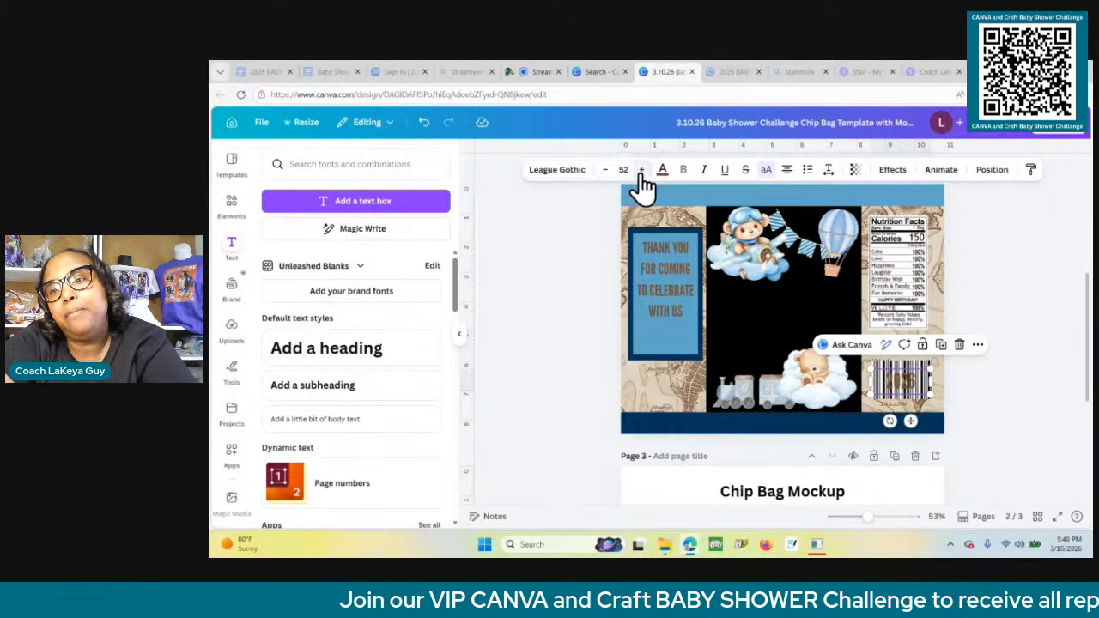
{"action": "left_click", "coordinate": [640, 169]}
{"action": "left_click", "coordinate": [640, 169]}
{"action": "left_click", "coordinate": [640, 169]}
{"action": "left_click", "coordinate": [640, 169]}
{"action": "left_click", "coordinate": [640, 169]}
{"action": "left_click", "coordinate": [640, 170]}
{"action": "left_click", "coordinate": [641, 169]}
{"action": "left_click", "coordinate": [640, 170]}
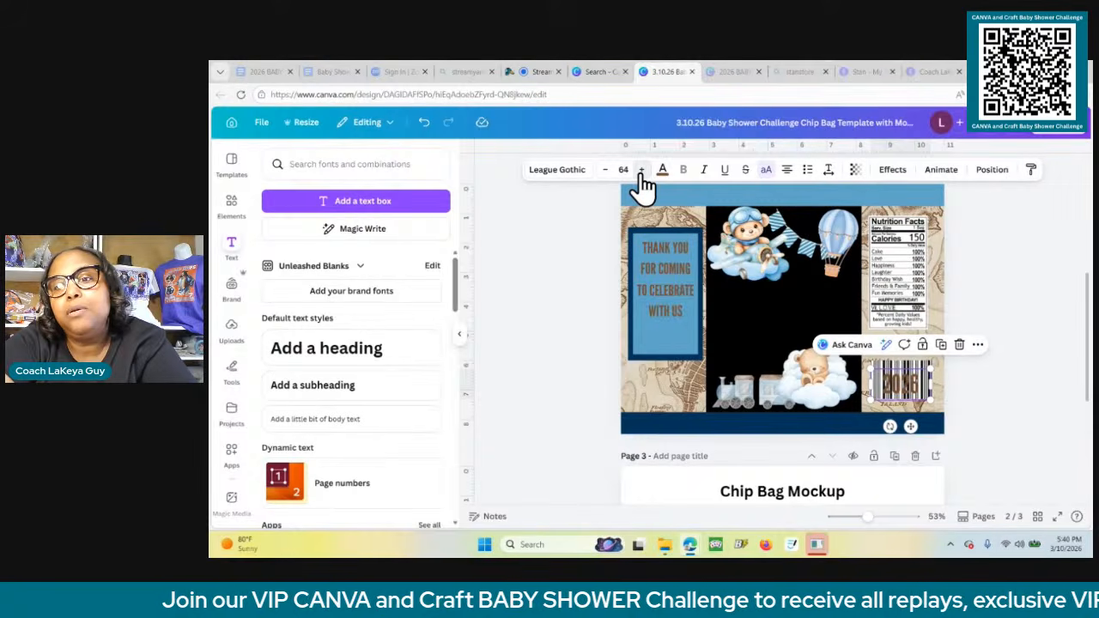
{"action": "left_click", "coordinate": [640, 169]}
{"action": "left_click", "coordinate": [641, 169]}
{"action": "left_click", "coordinate": [640, 169]}
{"action": "left_click", "coordinate": [640, 169]}
{"action": "left_click", "coordinate": [641, 169]}
{"action": "left_click", "coordinate": [641, 169]}
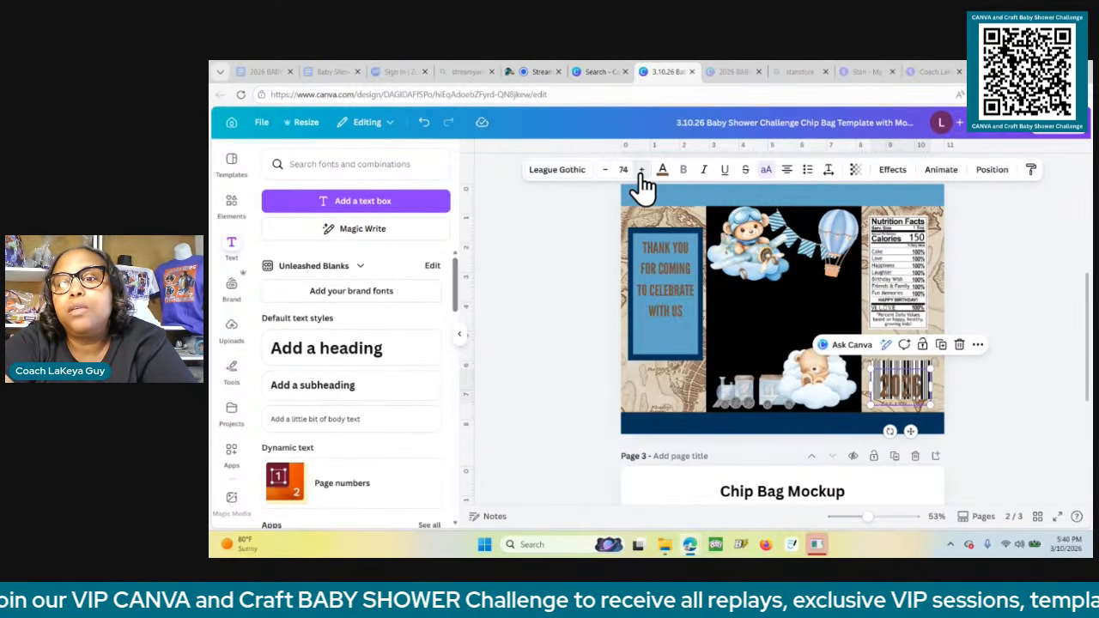
{"action": "left_click", "coordinate": [1003, 414]}
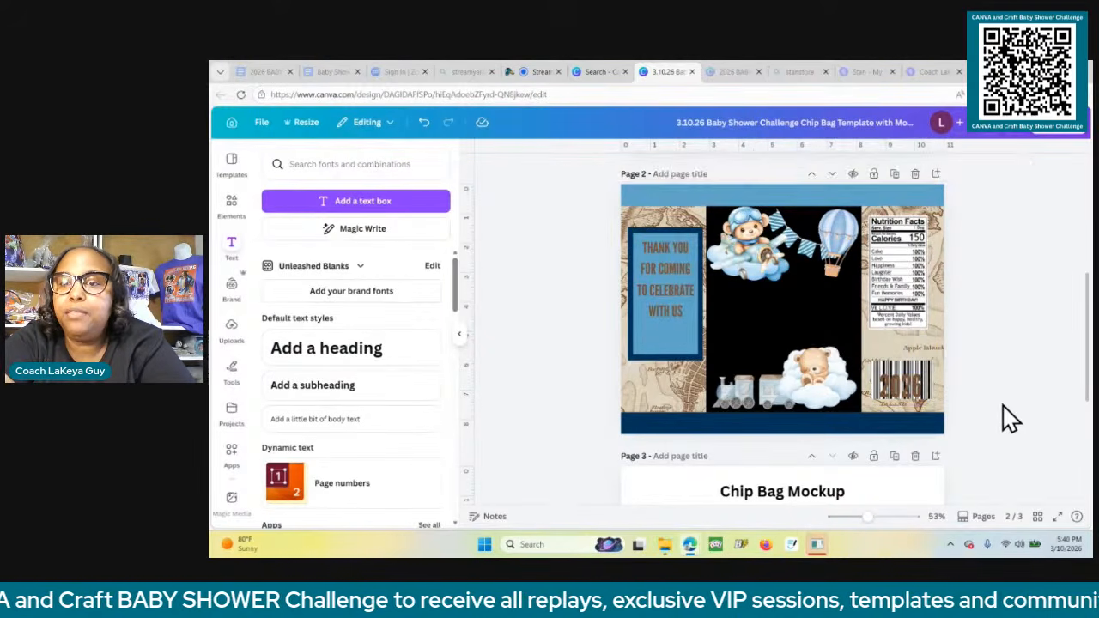
Apply the Outline effect to the "2026" text and set the outline color to white.
{"action": "left_click", "coordinate": [909, 392]}
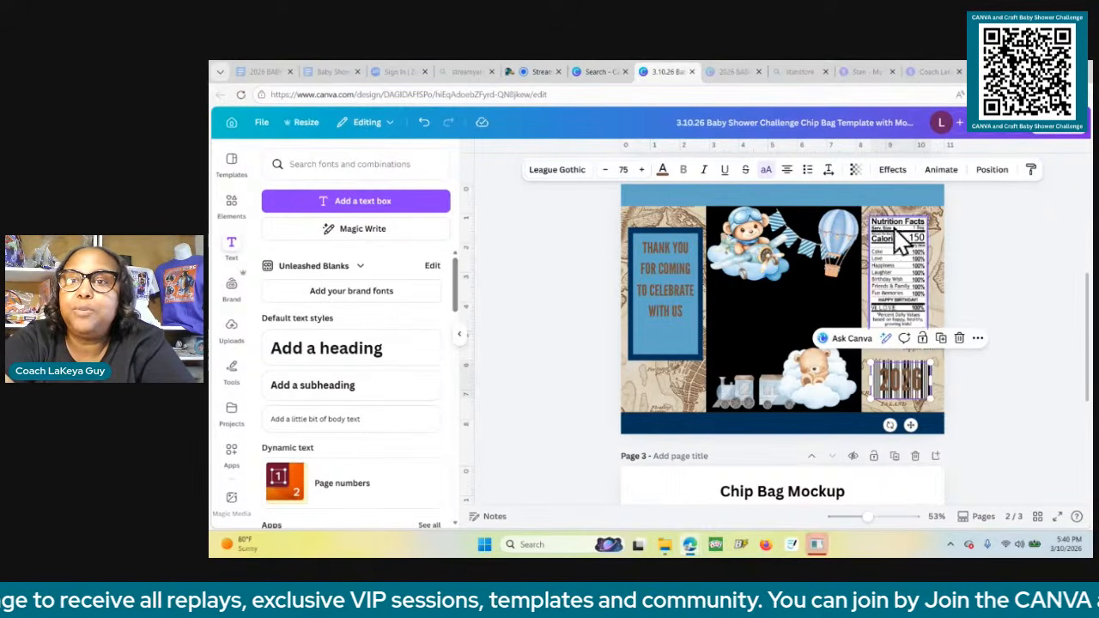
{"action": "left_click", "coordinate": [892, 172]}
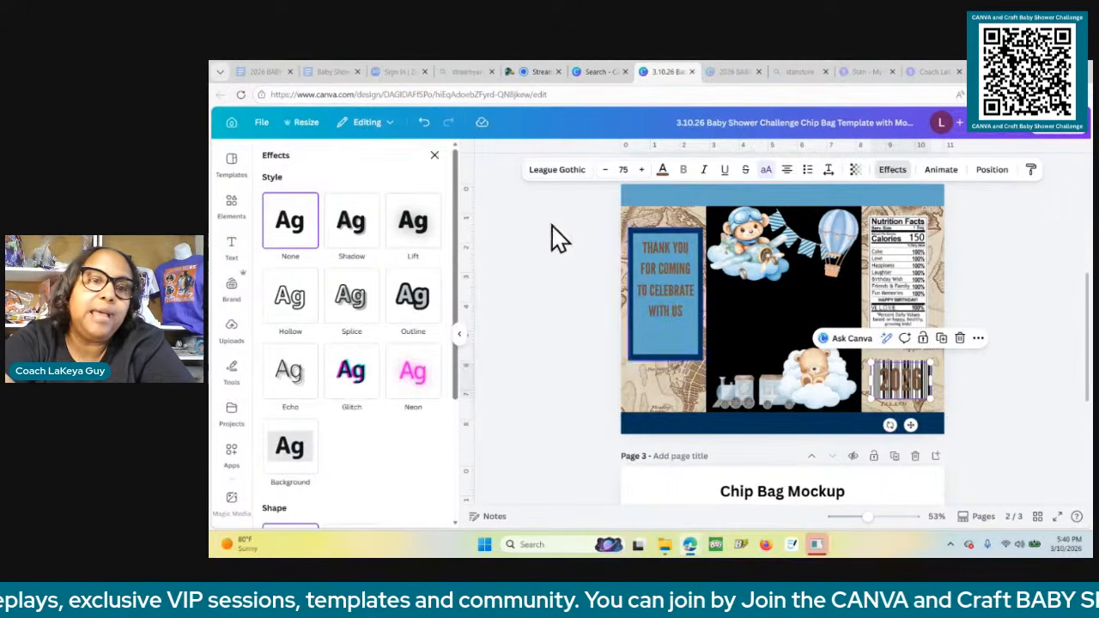
{"action": "left_click", "coordinate": [411, 313]}
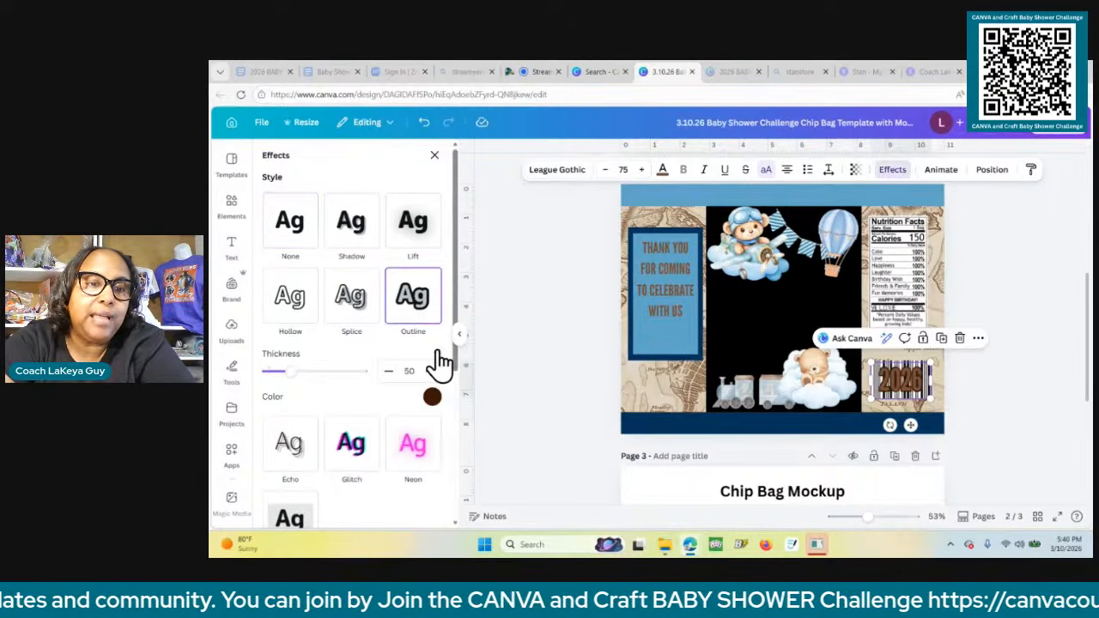
{"action": "left_click", "coordinate": [432, 398]}
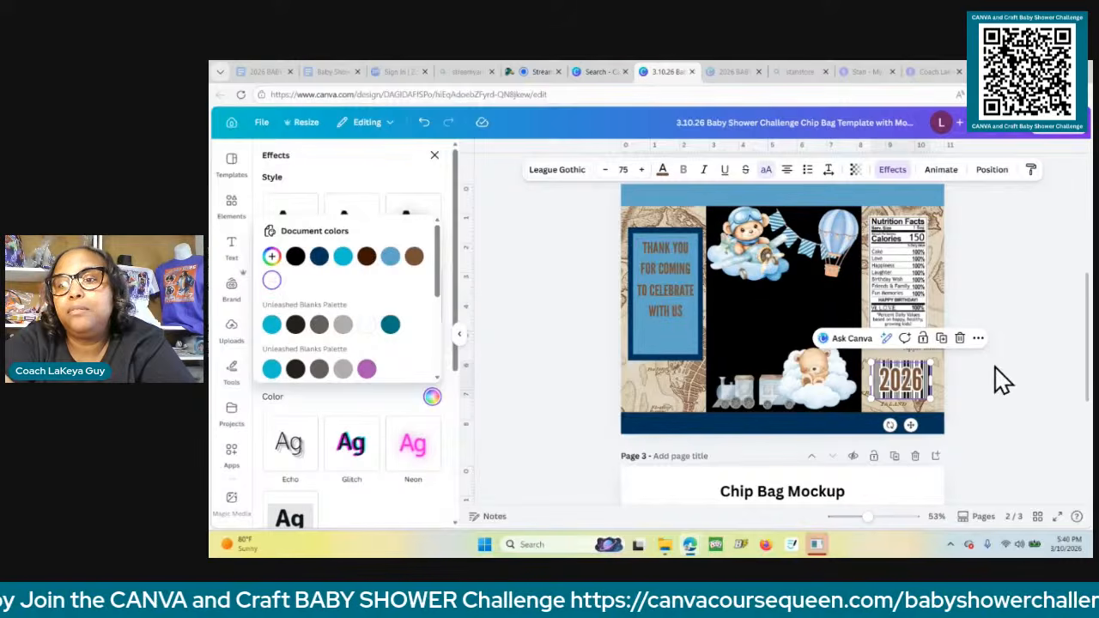
{"action": "left_click", "coordinate": [1025, 400]}
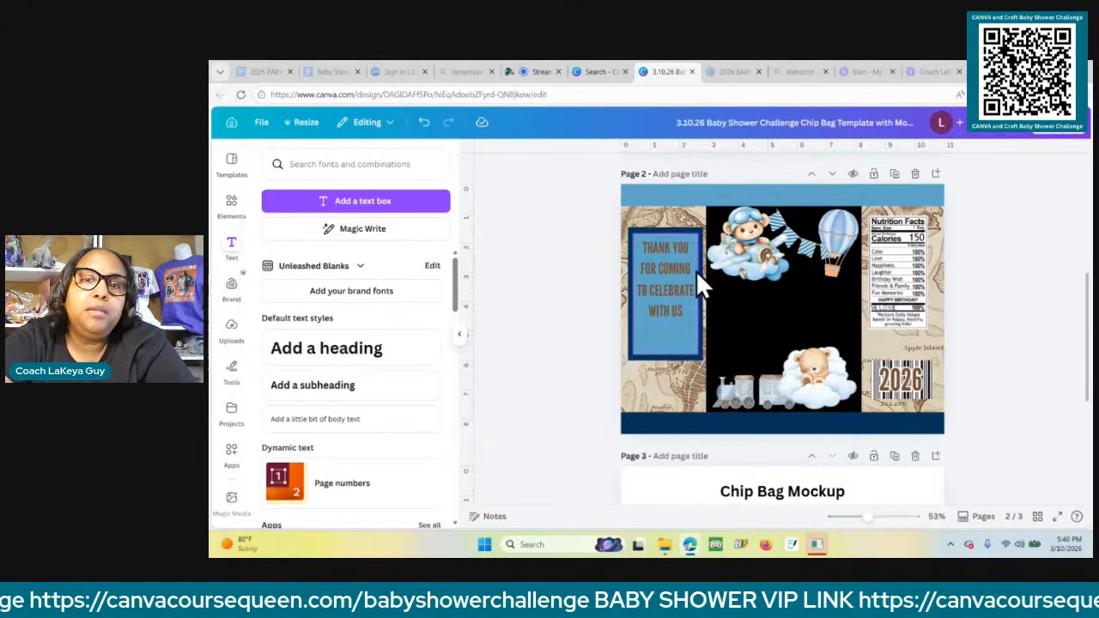
Duplicate the navy rectangle, fit the copy over the barcode at about 2.55 by 1.75 in, and send it behind the barcode.
{"action": "left_click", "coordinate": [682, 357]}
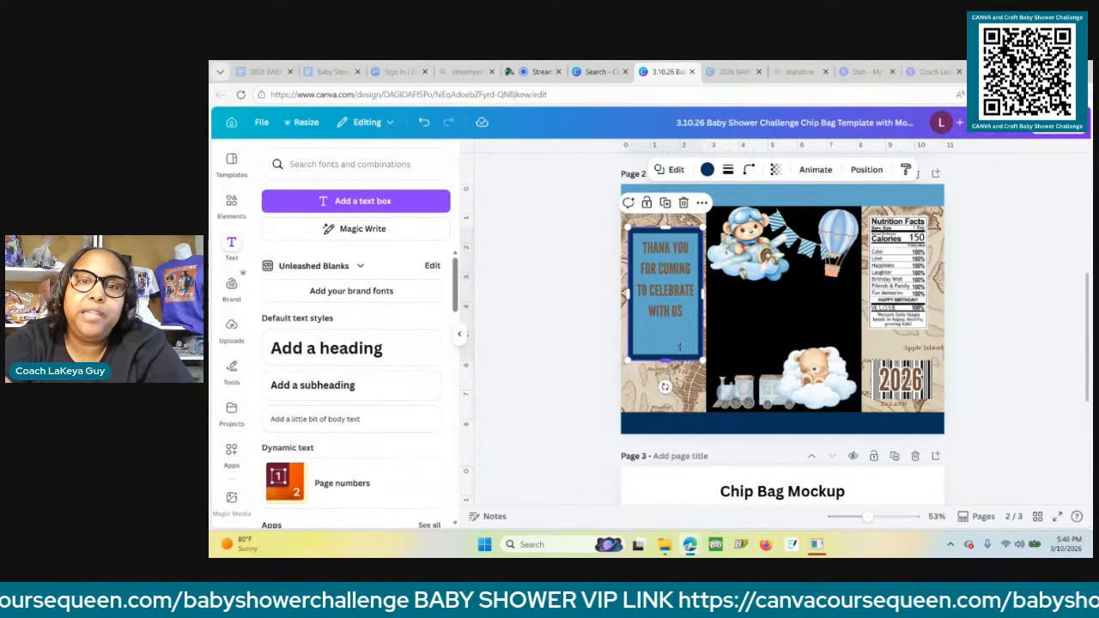
{"action": "left_click", "coordinate": [666, 204]}
{"action": "left_click_drag", "start_coordinate": [679, 314], "coordinate": [912, 359]}
{"action": "left_click_drag", "start_coordinate": [898, 276], "coordinate": [924, 361]}
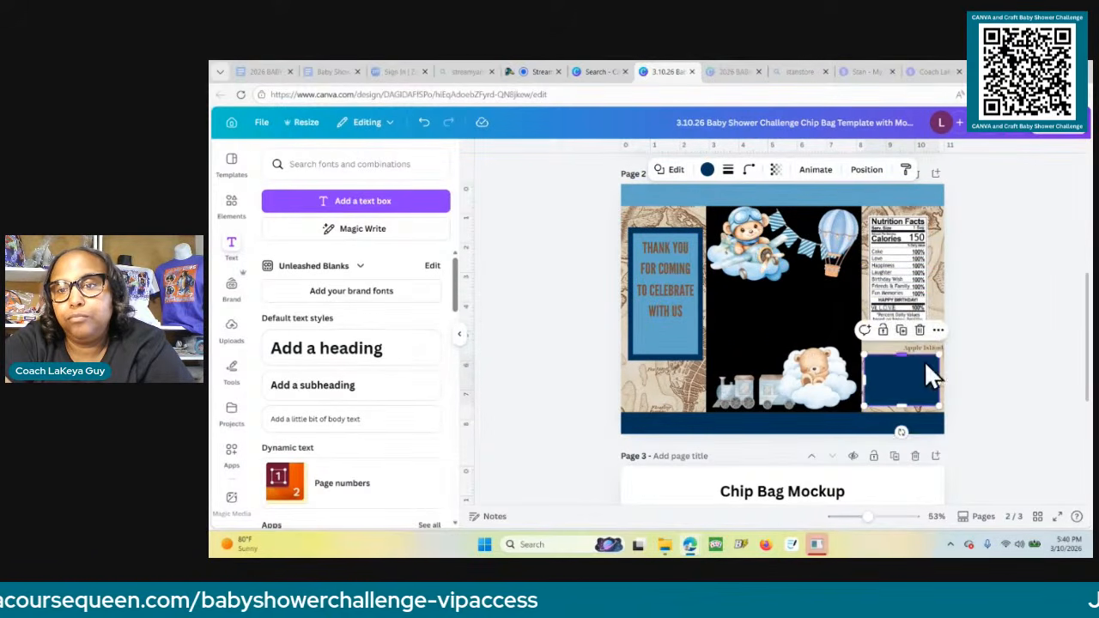
{"action": "left_click", "coordinate": [866, 170]}
{"action": "left_click", "coordinate": [412, 215]}
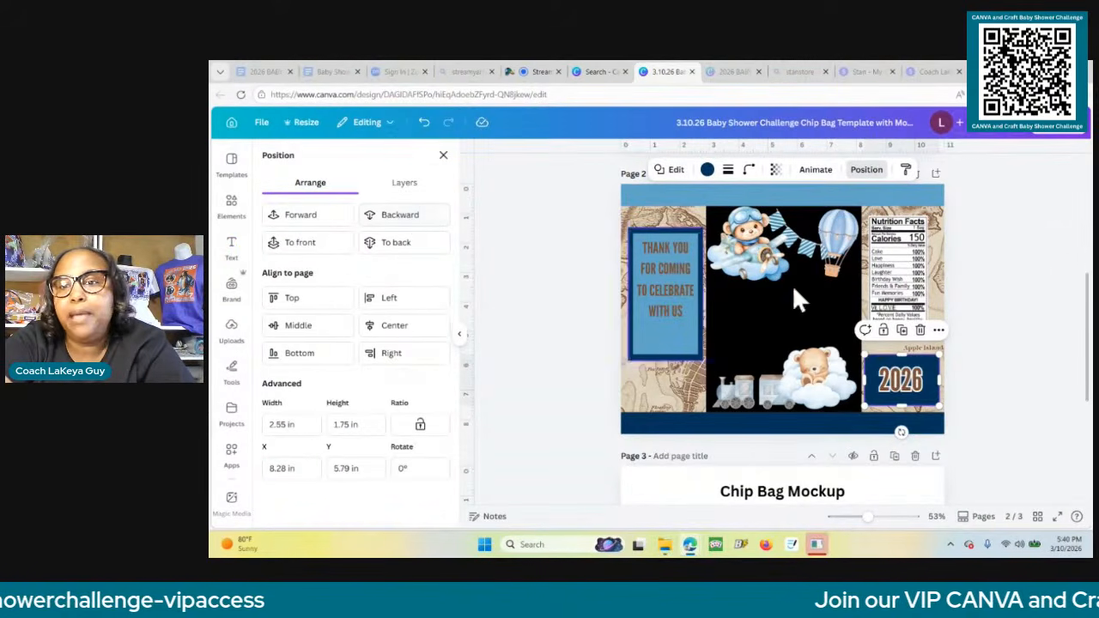
{"action": "left_click", "coordinate": [421, 215]}
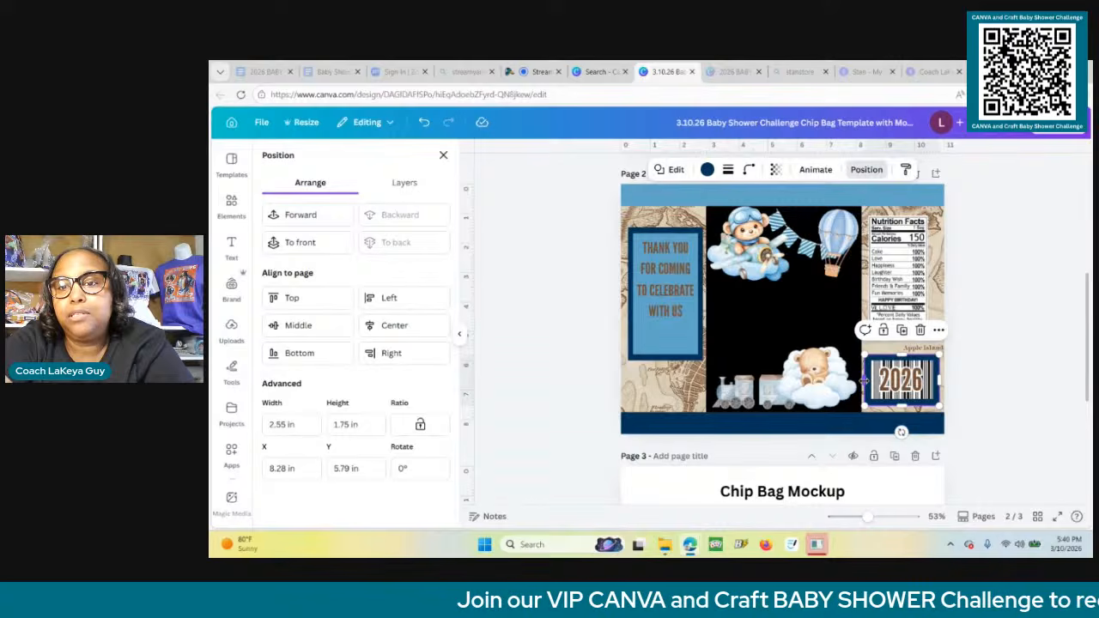
Narrow the navy rectangle behind the barcode to about 2.32 in and center it around the barcode.
{"action": "left_click_drag", "start_coordinate": [863, 381], "coordinate": [865, 381]}
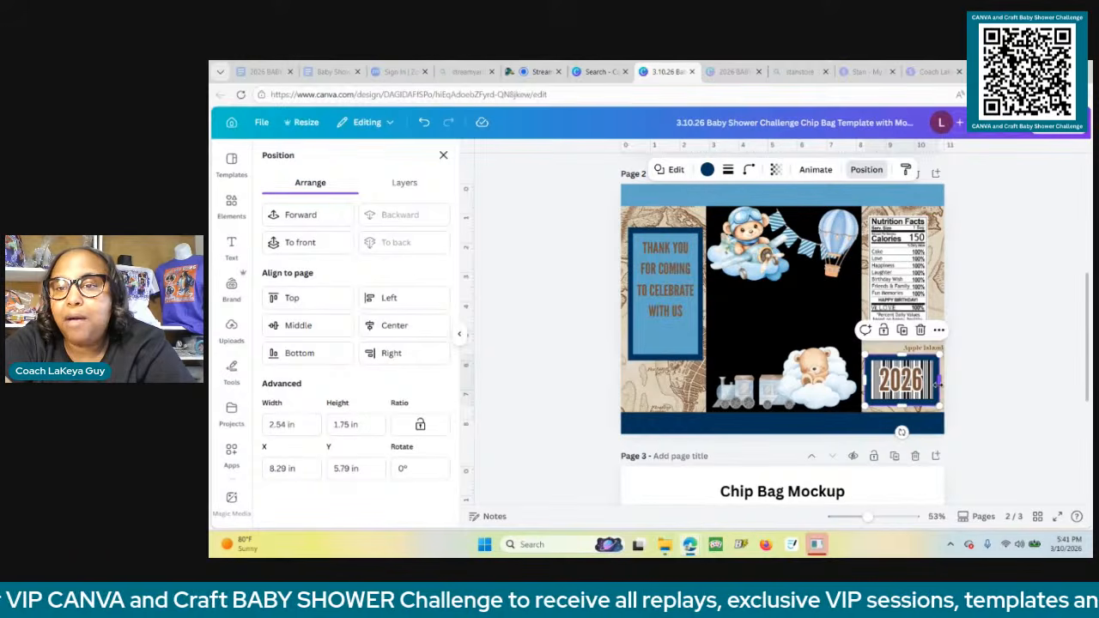
{"action": "left_click_drag", "start_coordinate": [938, 384], "coordinate": [933, 385]}
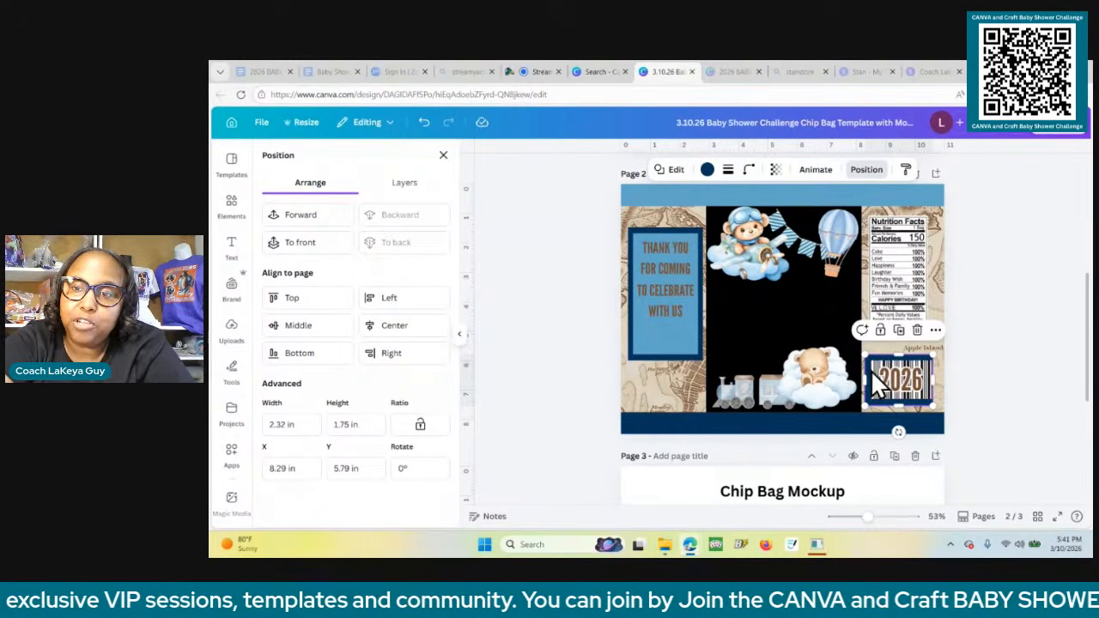
{"action": "left_click_drag", "start_coordinate": [871, 370], "coordinate": [874, 371]}
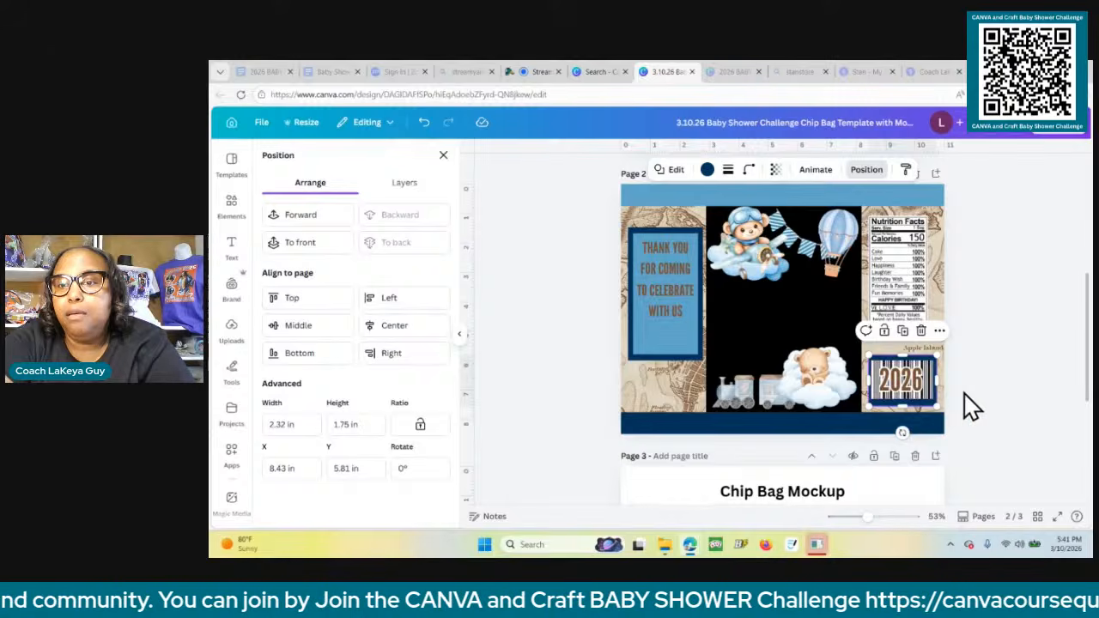
{"action": "left_click", "coordinate": [1054, 387]}
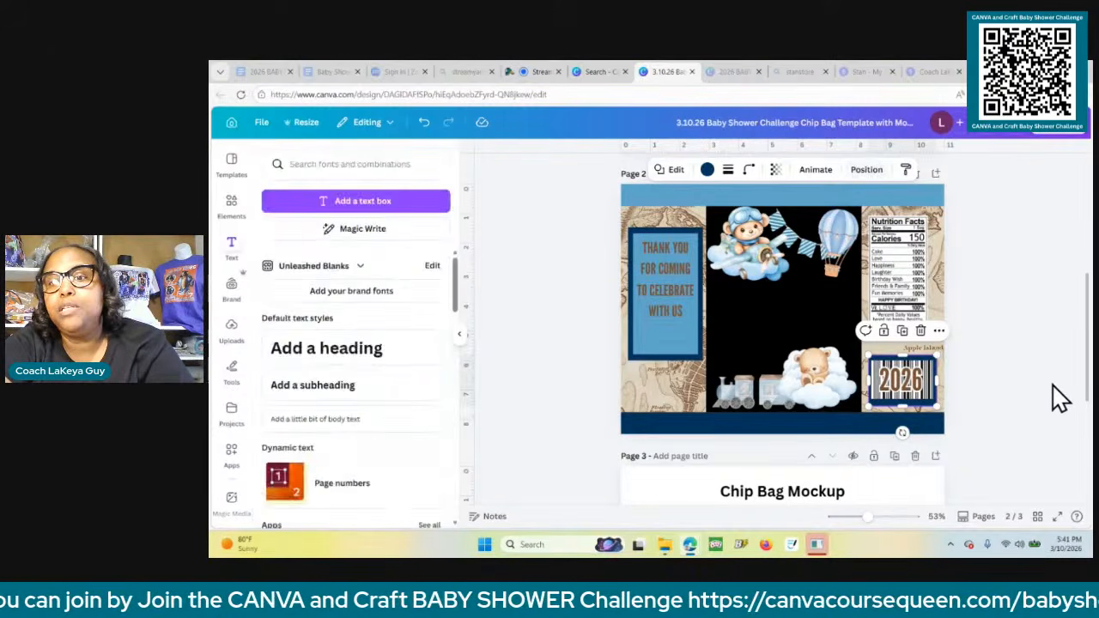
Delete the navy rectangle behind the barcode.
{"action": "left_click", "coordinate": [924, 407]}
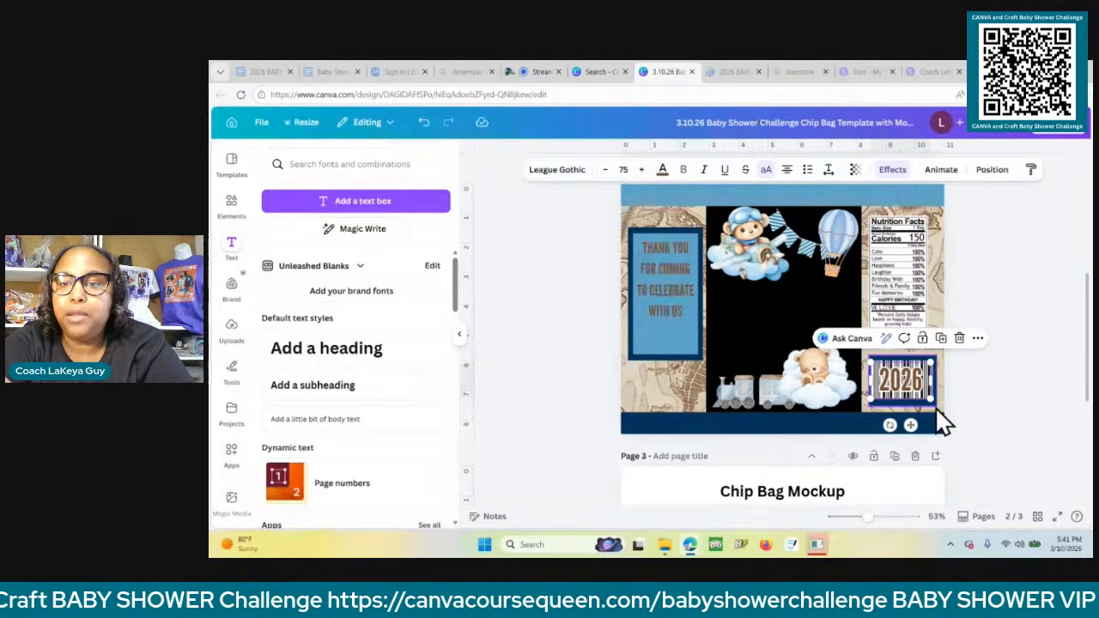
{"action": "left_click", "coordinate": [935, 408]}
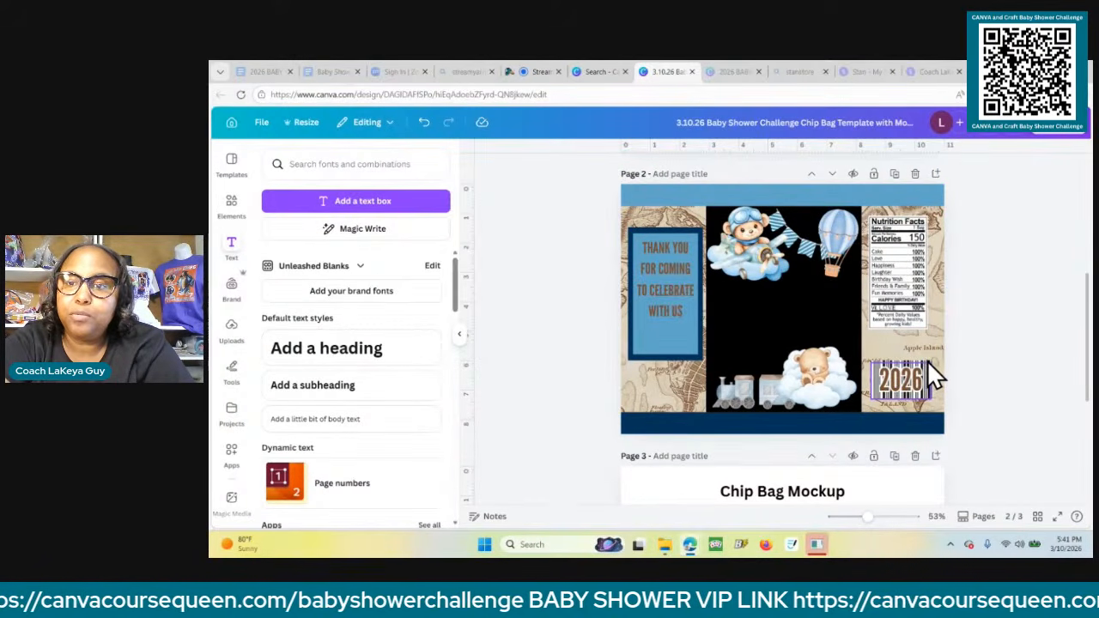
Add a solid border with stroke weight 11 to the barcode and color it dark navy, moving the "2026" text down out of the way.
{"action": "left_click", "coordinate": [890, 383]}
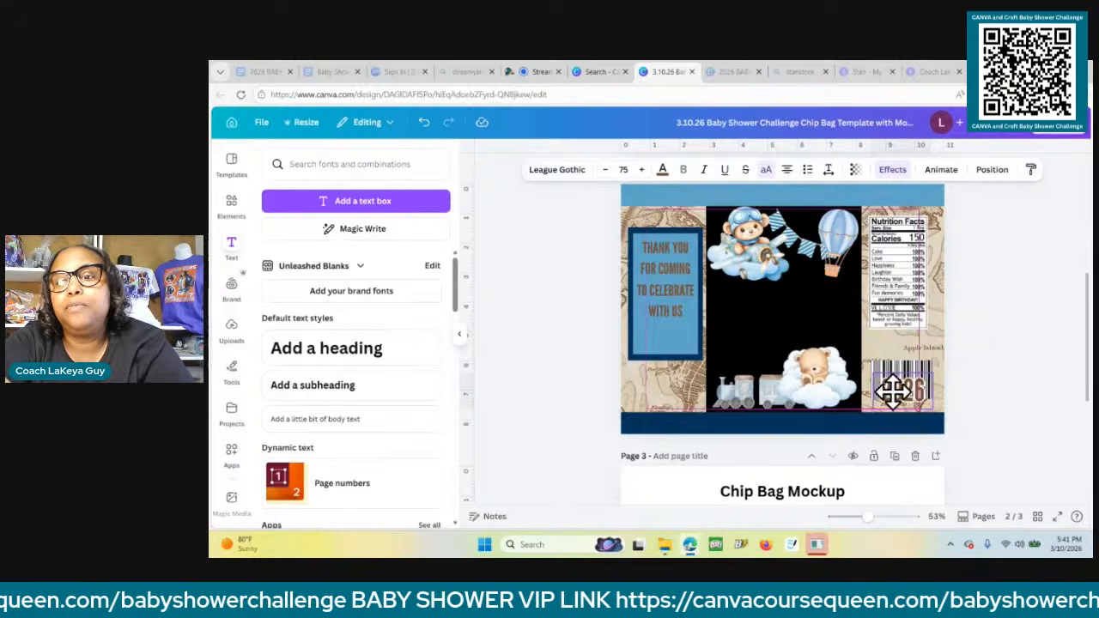
{"action": "left_click", "coordinate": [889, 374]}
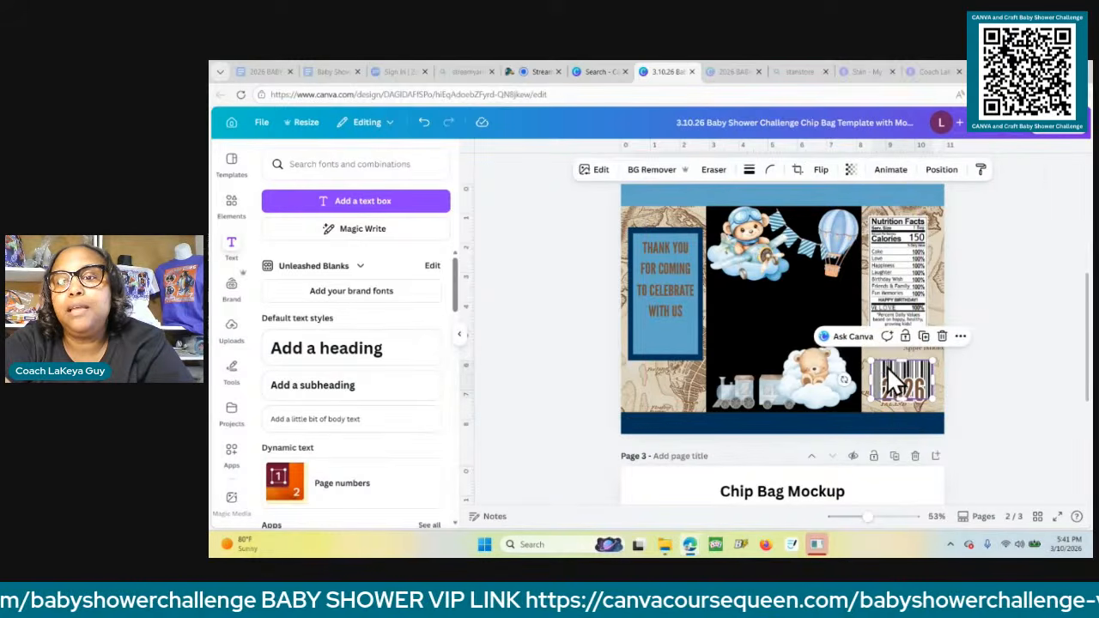
{"action": "left_click", "coordinate": [749, 170]}
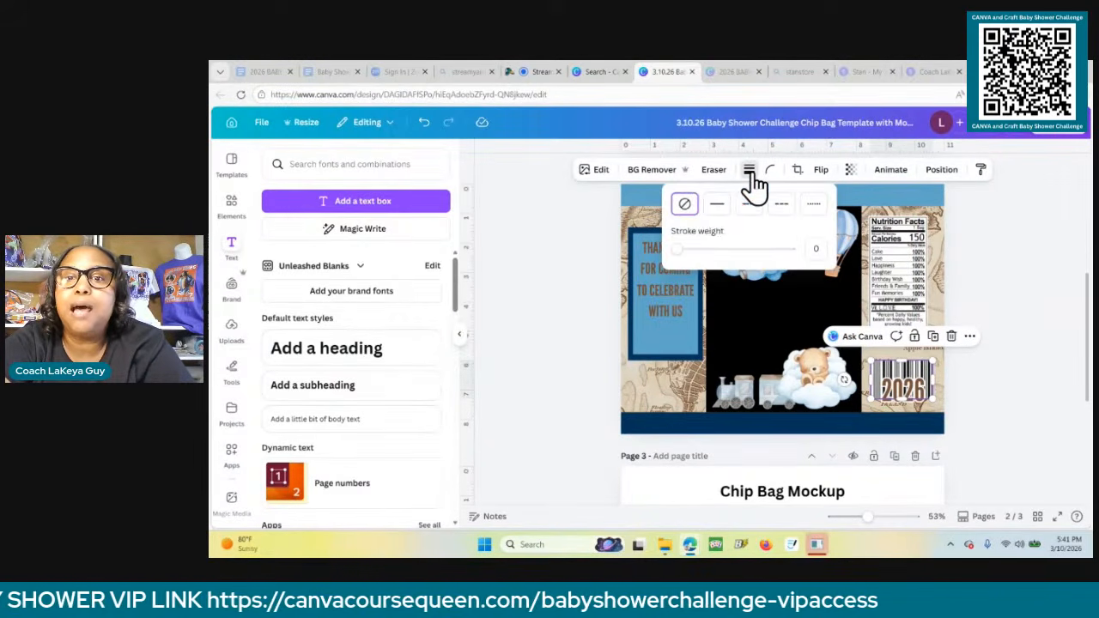
{"action": "left_click", "coordinate": [717, 216]}
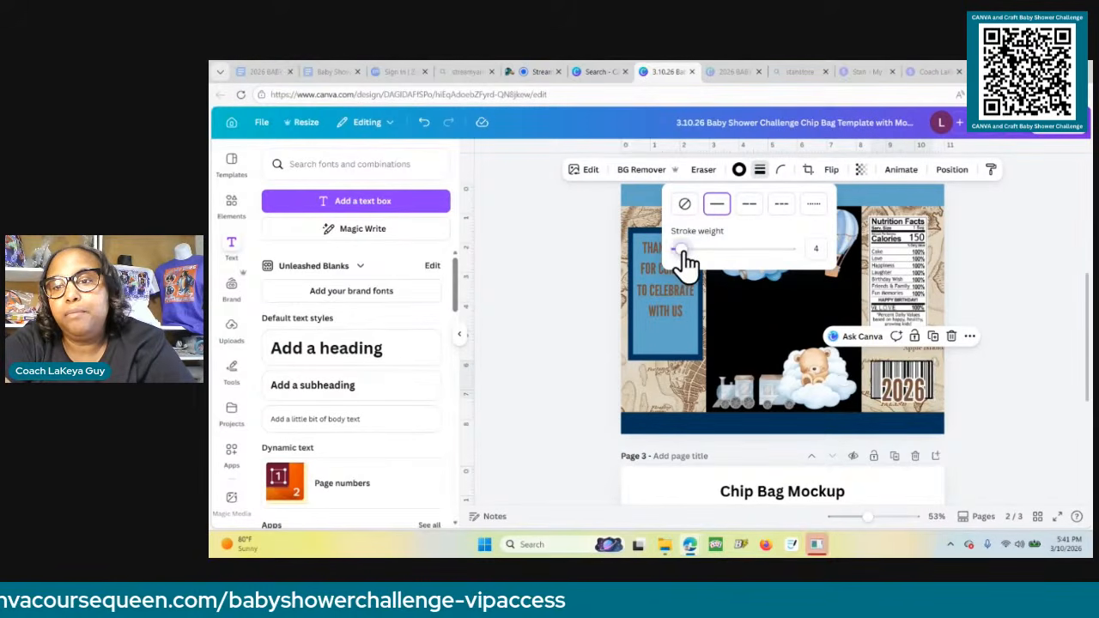
{"action": "left_click_drag", "start_coordinate": [683, 251], "coordinate": [691, 251]}
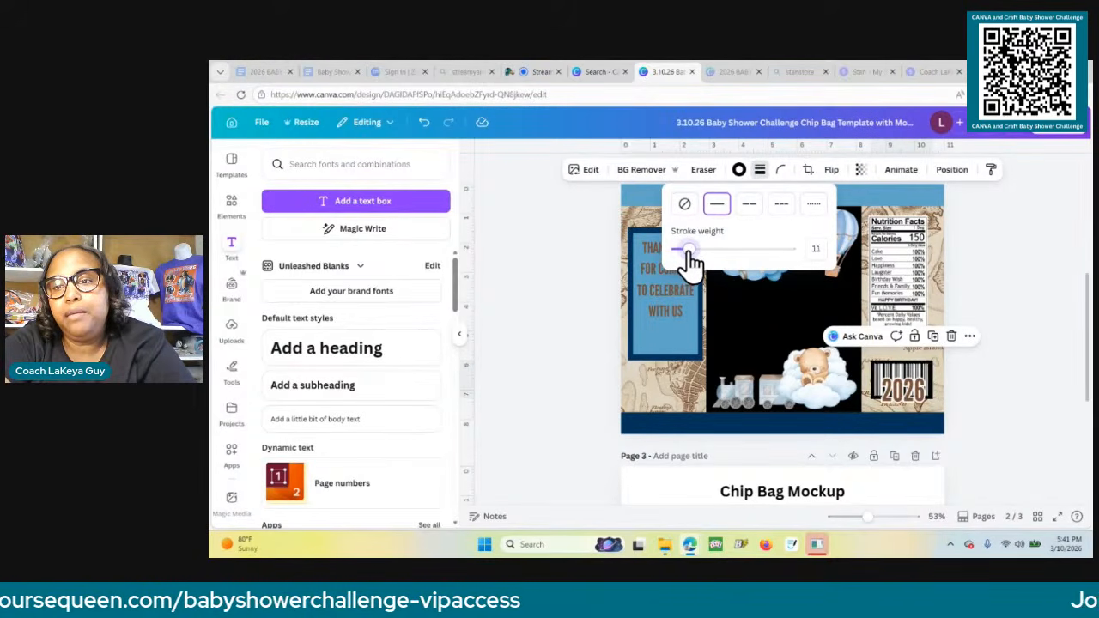
{"action": "left_click", "coordinate": [739, 171]}
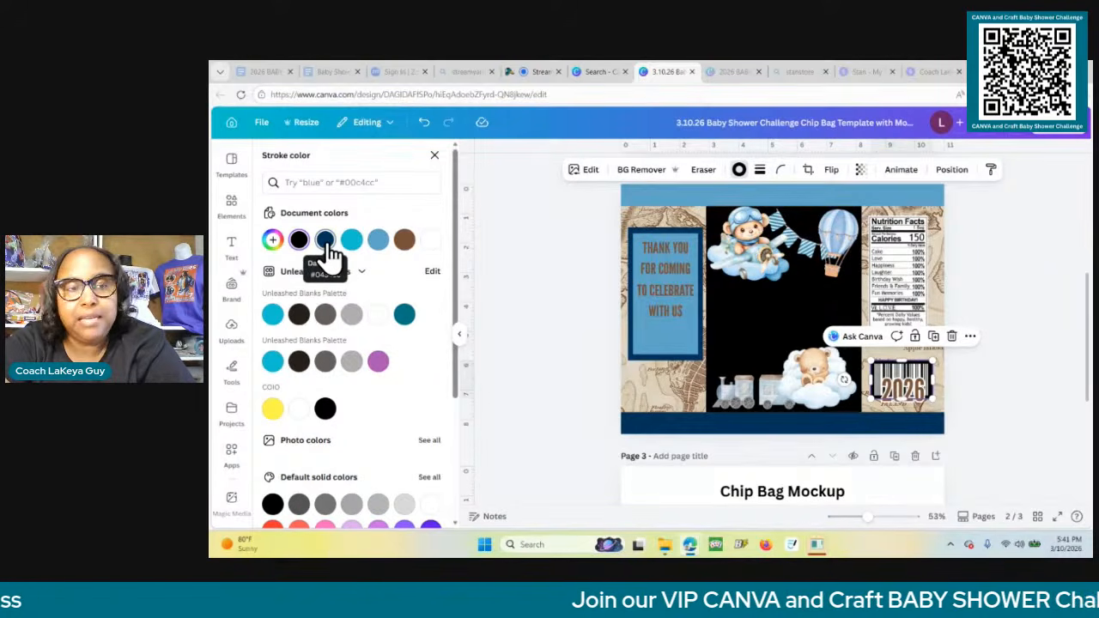
{"action": "left_click", "coordinate": [328, 243]}
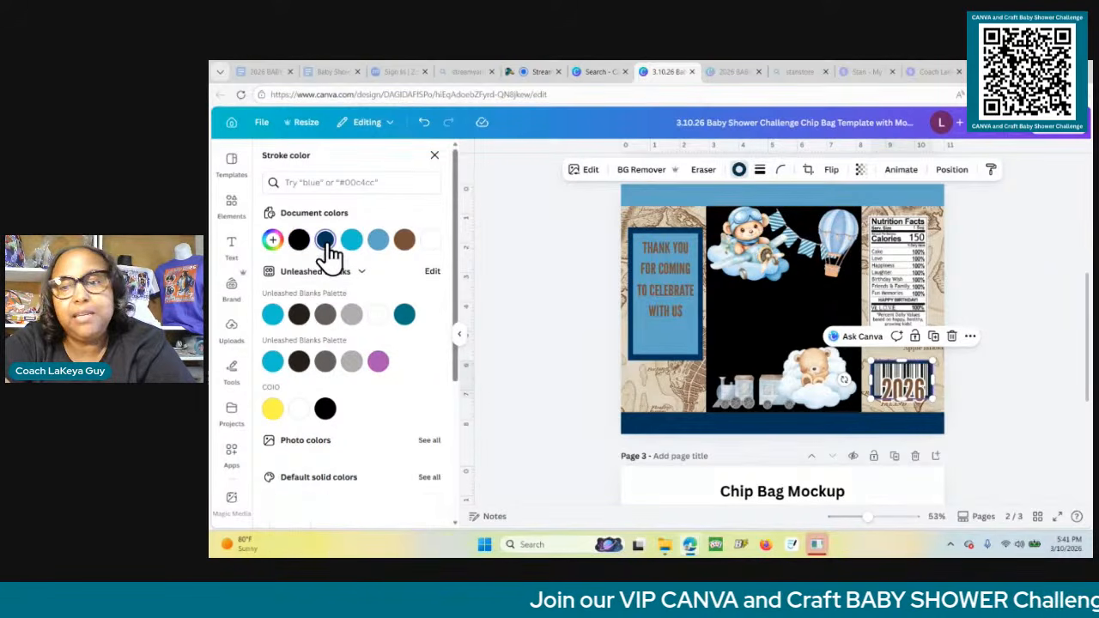
{"action": "left_click", "coordinate": [1013, 404]}
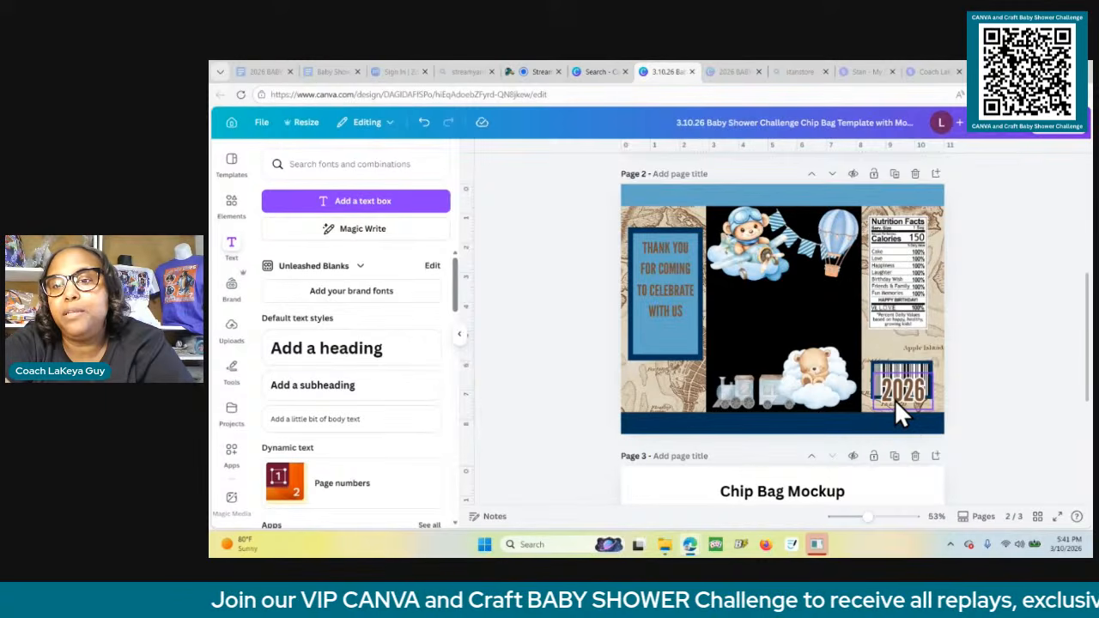
Move the "2026" text back up to the middle of the barcode.
{"action": "left_click", "coordinate": [894, 399]}
{"action": "left_click_drag", "start_coordinate": [895, 399], "coordinate": [894, 384]}
{"action": "left_click", "coordinate": [1003, 422]}
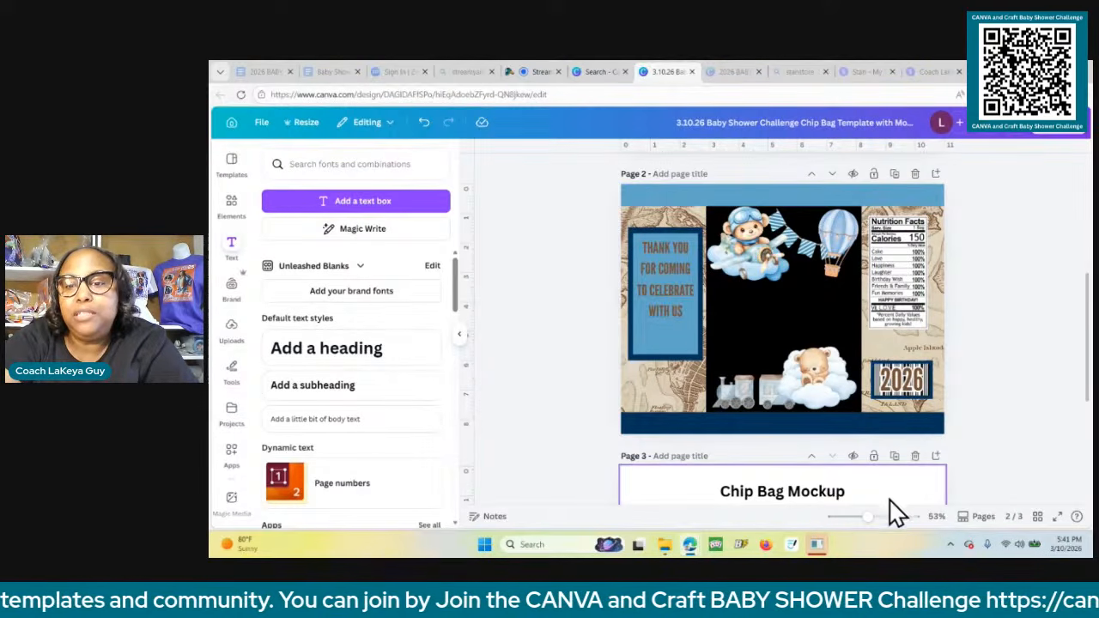
Search the elements library for "nutrition fact".
{"action": "left_click_drag", "start_coordinate": [868, 517], "coordinate": [874, 517]}
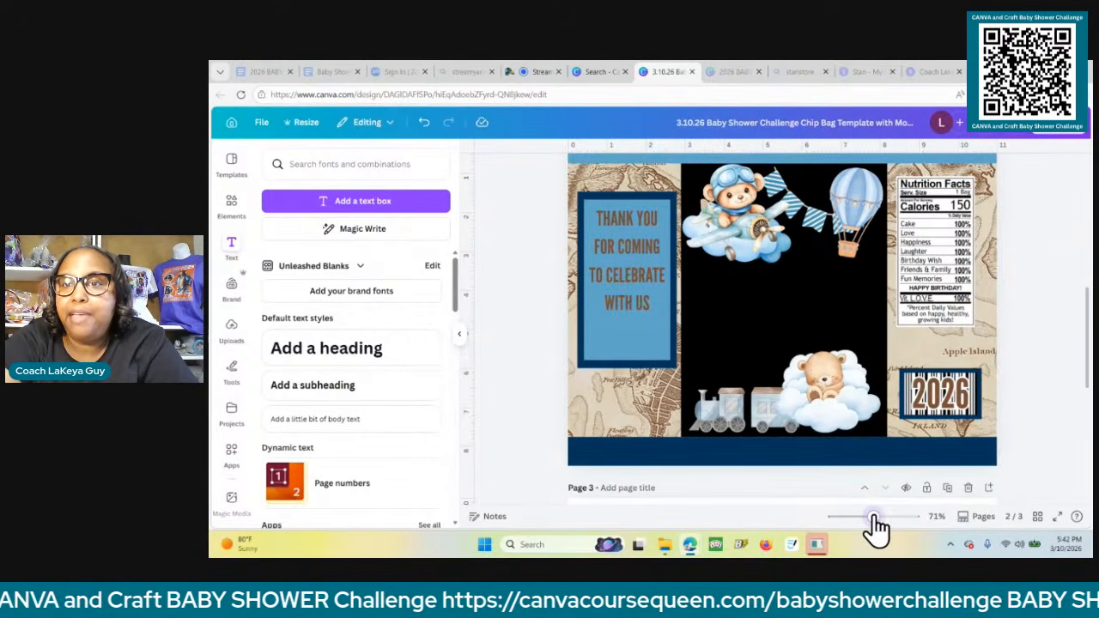
{"action": "left_click_drag", "start_coordinate": [873, 519], "coordinate": [879, 521]}
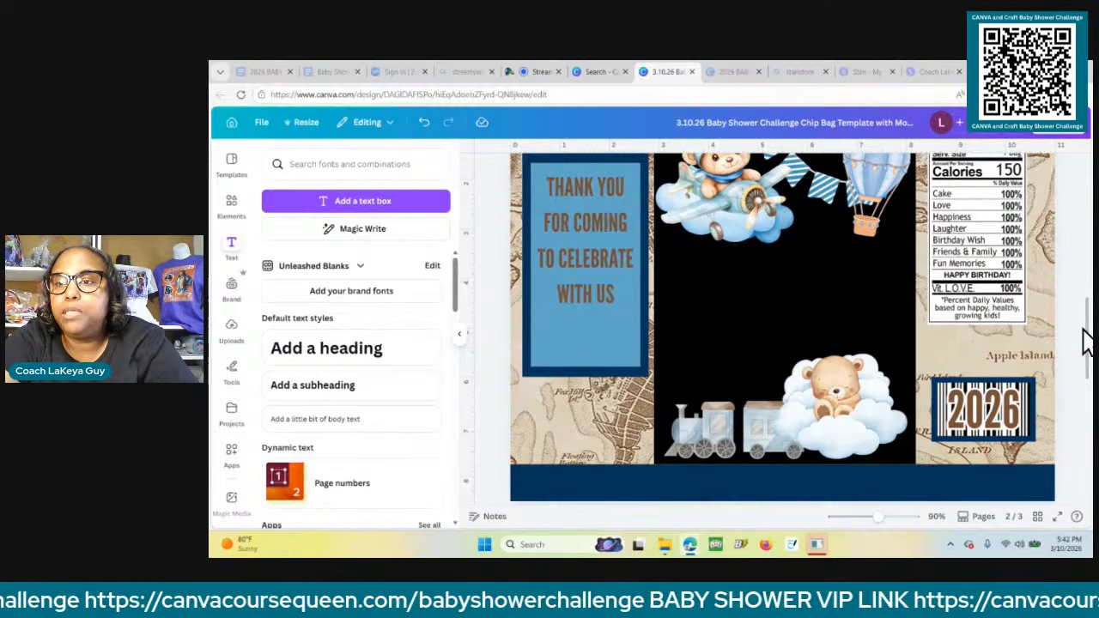
{"action": "mouse_move", "coordinate": [879, 519]}
{"action": "left_mouse_down"}
{"action": "mouse_move", "coordinate": [865, 522]}
{"action": "mouse_move", "coordinate": [876, 527]}
{"action": "left_mouse_up"}
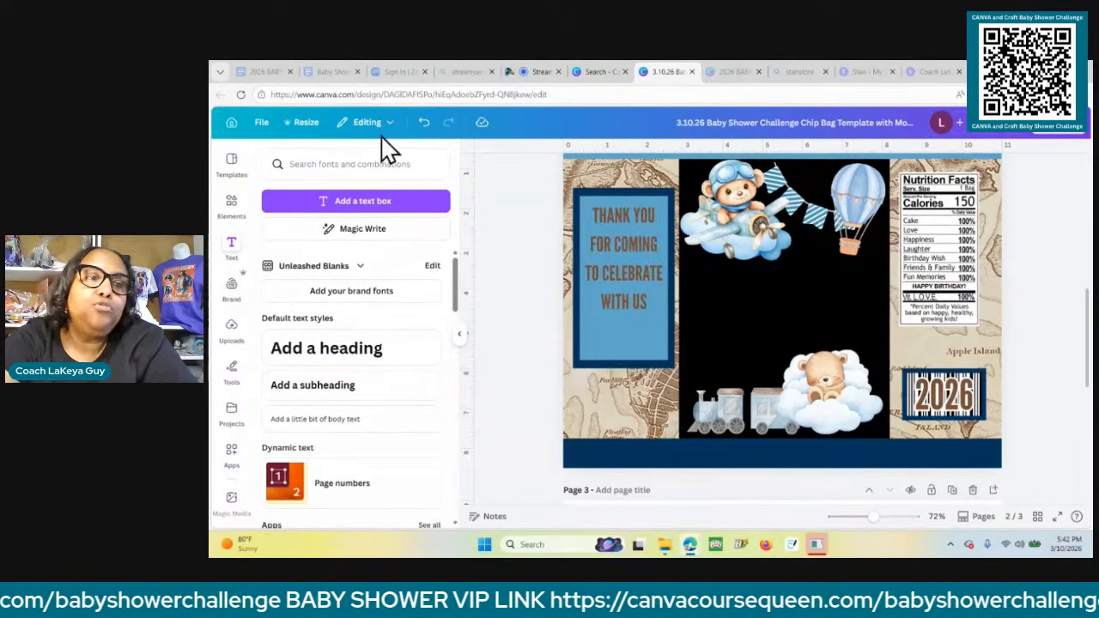
{"action": "left_click", "coordinate": [234, 209]}
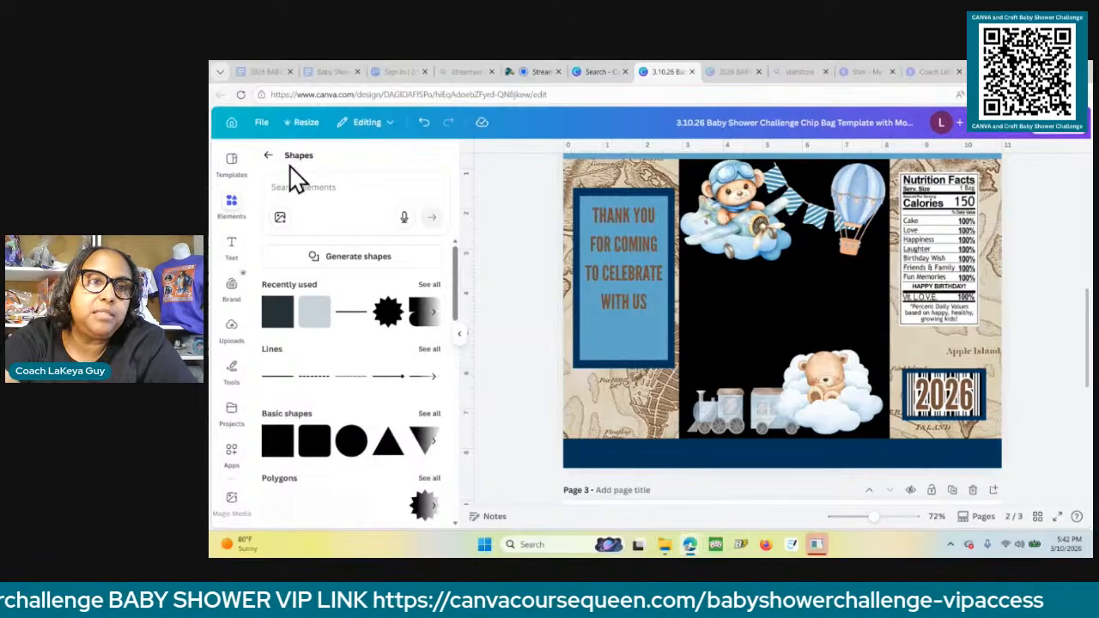
{"action": "left_click", "coordinate": [268, 155]}
{"action": "left_click", "coordinate": [297, 170]}
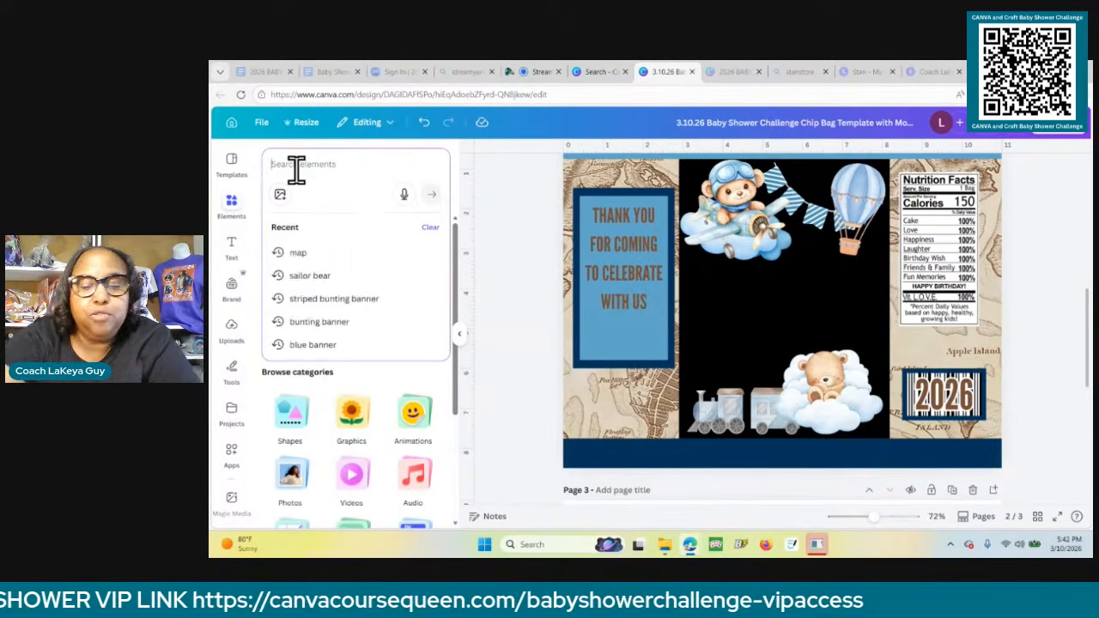
{"action": "type", "text": "nutrition f"}
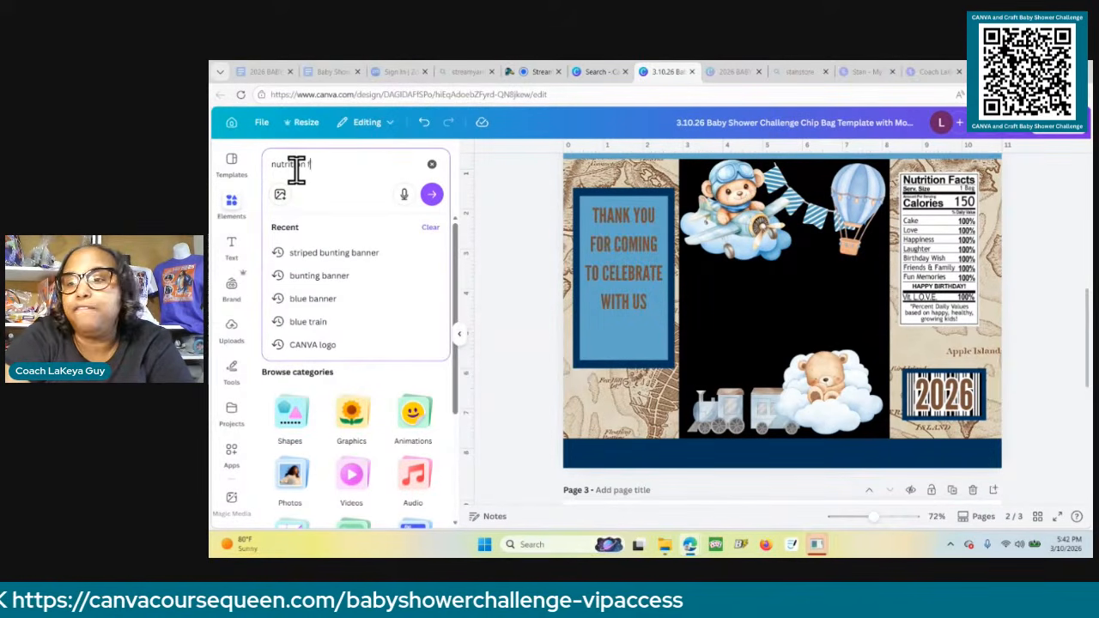
{"action": "type", "text": "act"}
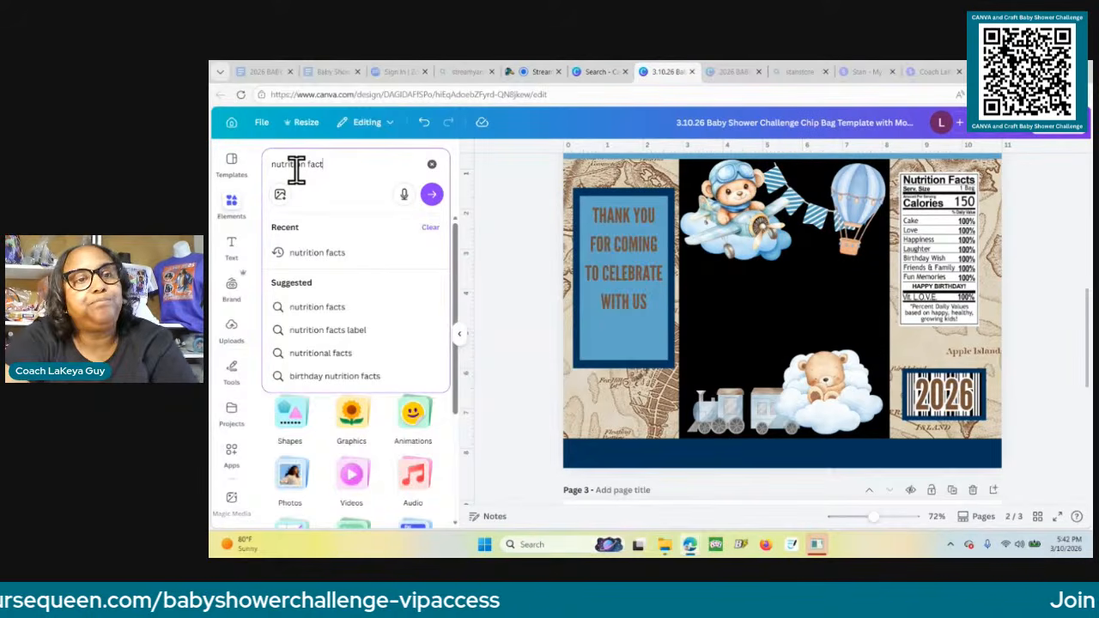
{"action": "key", "text": "Return"}
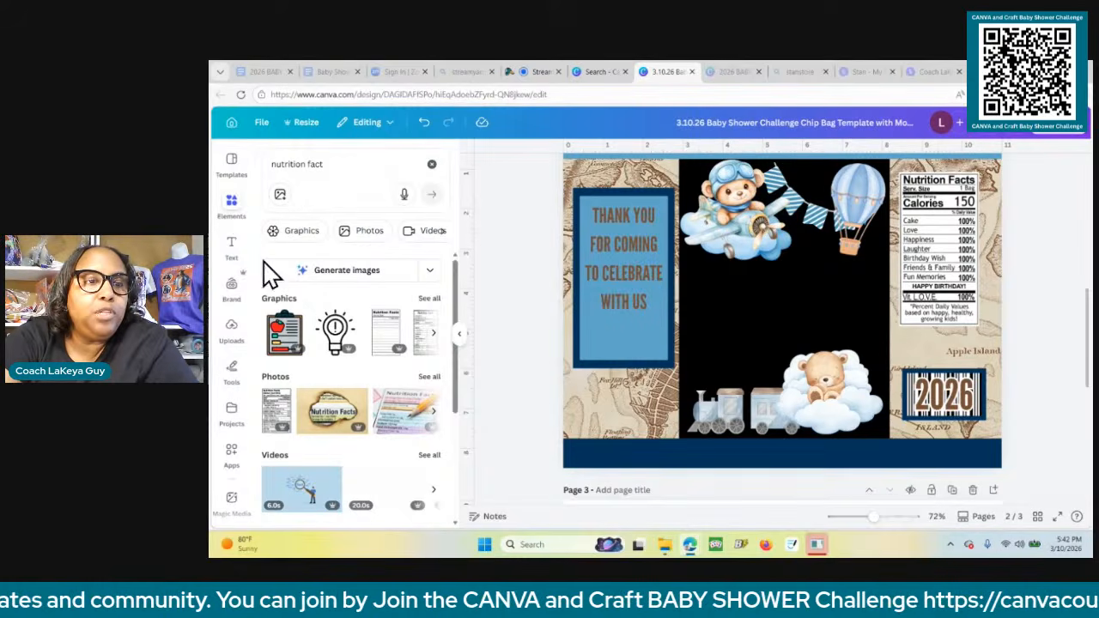
Clear the element search, place a recently used square over the nutrition facts label, and fill it with white.
{"action": "left_click", "coordinate": [239, 209]}
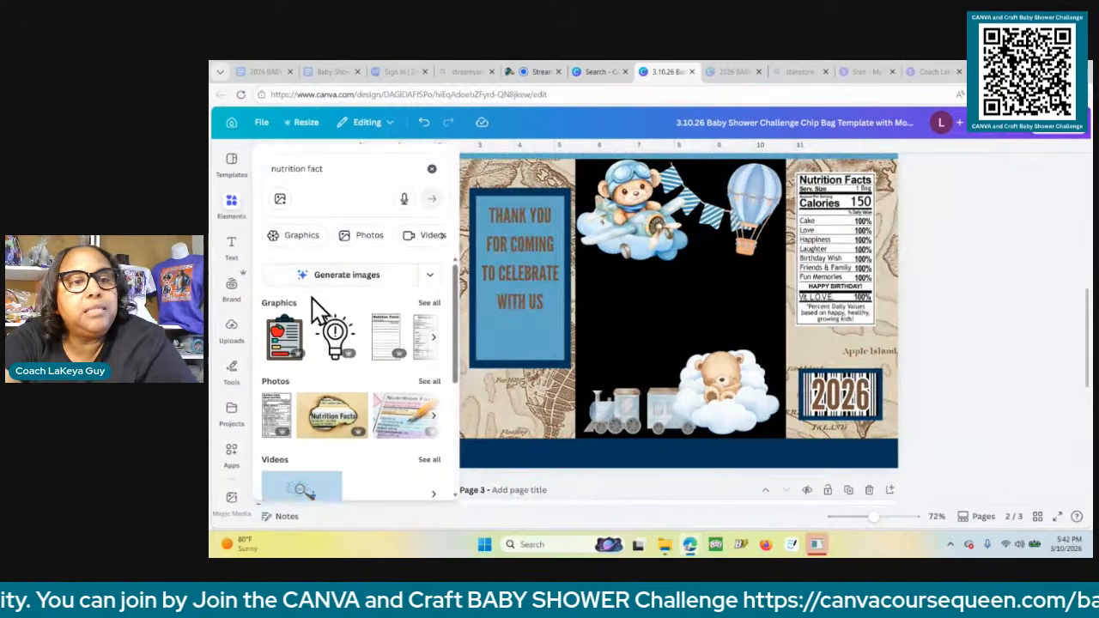
{"action": "left_click", "coordinate": [431, 173]}
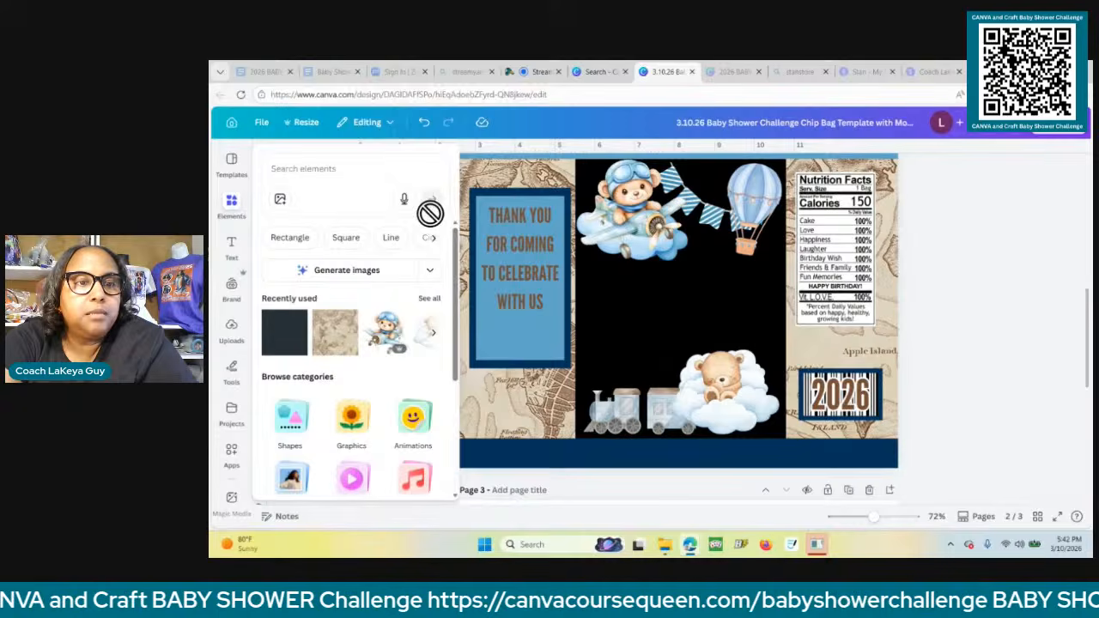
{"action": "left_click", "coordinate": [292, 347]}
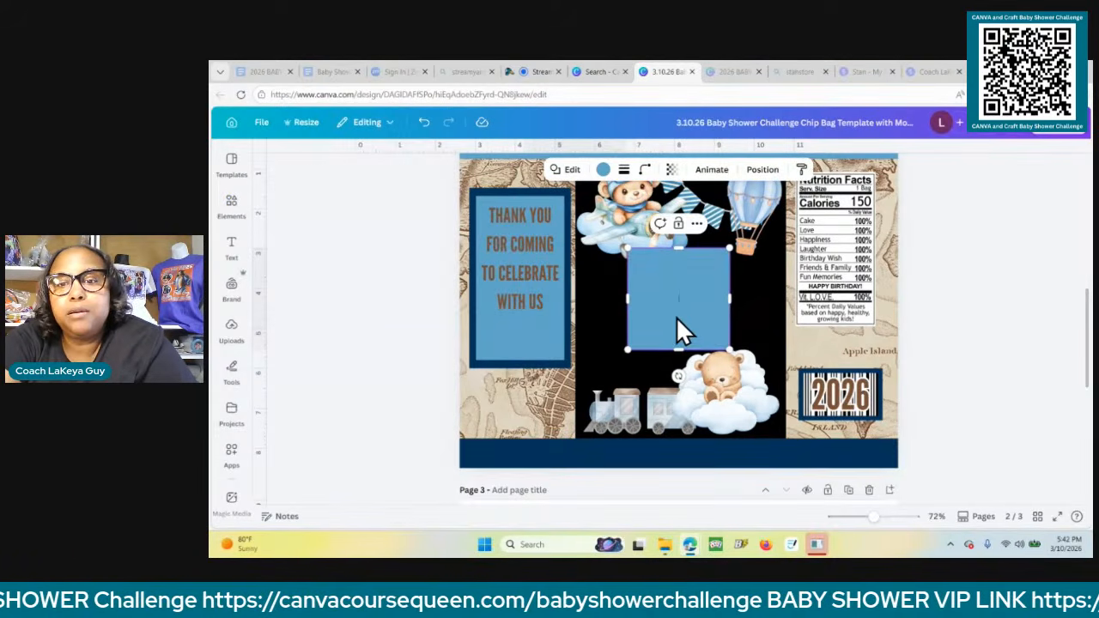
{"action": "left_click_drag", "start_coordinate": [675, 315], "coordinate": [826, 311]}
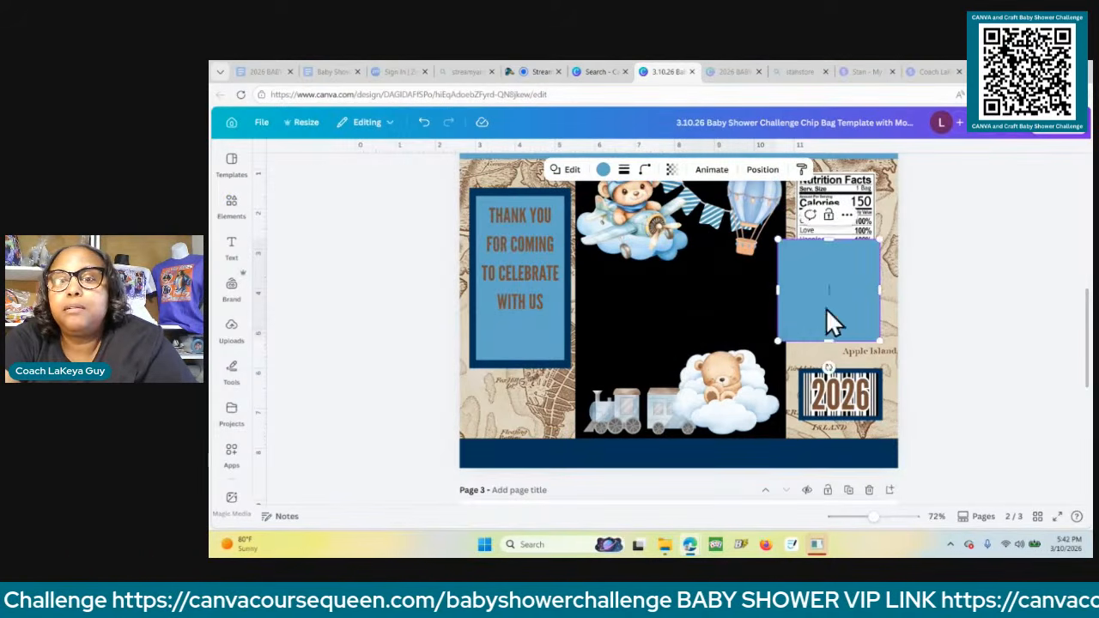
{"action": "left_click", "coordinate": [603, 171]}
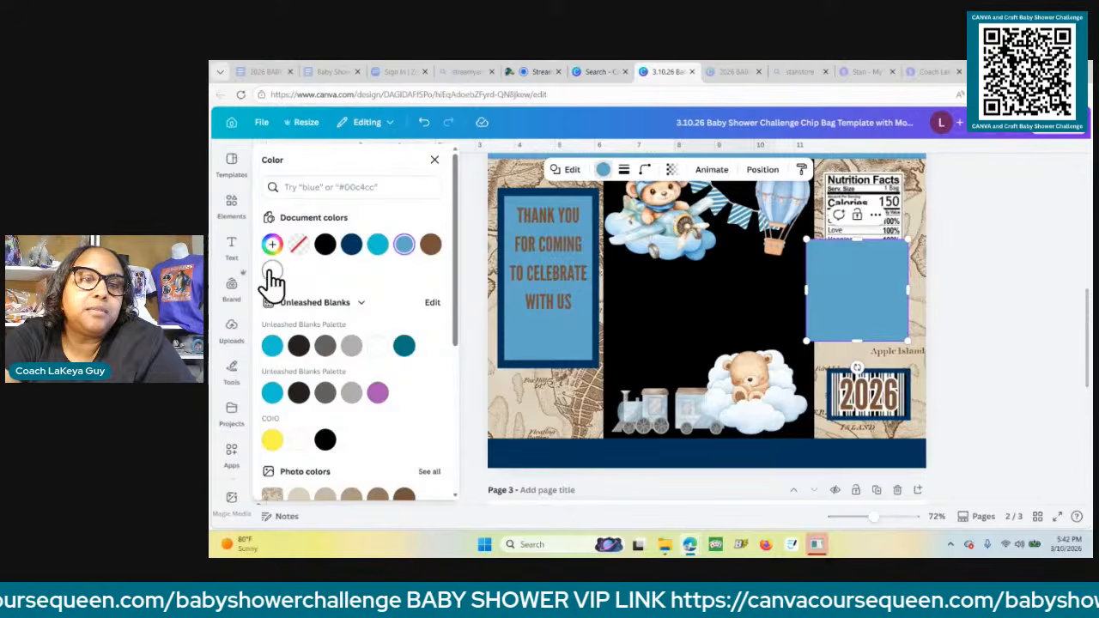
{"action": "left_click", "coordinate": [273, 271]}
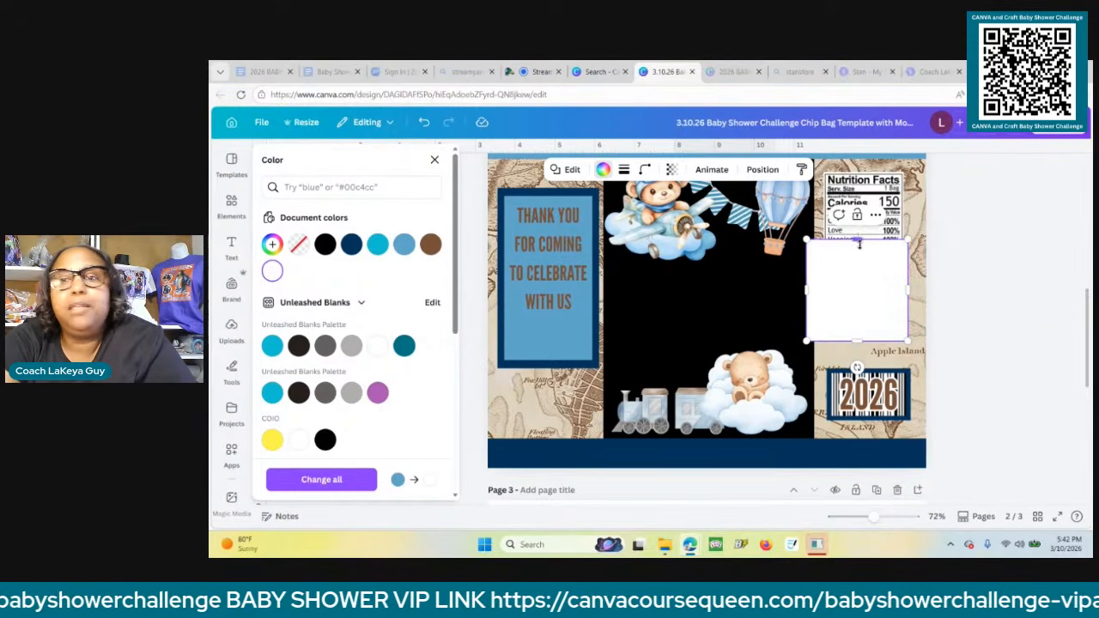
Shrink the white square to a thin bar and fit it over the "HAPPY BIRTHDAY!" line of the nutrition label.
{"action": "left_click_drag", "start_coordinate": [859, 245], "coordinate": [872, 331]}
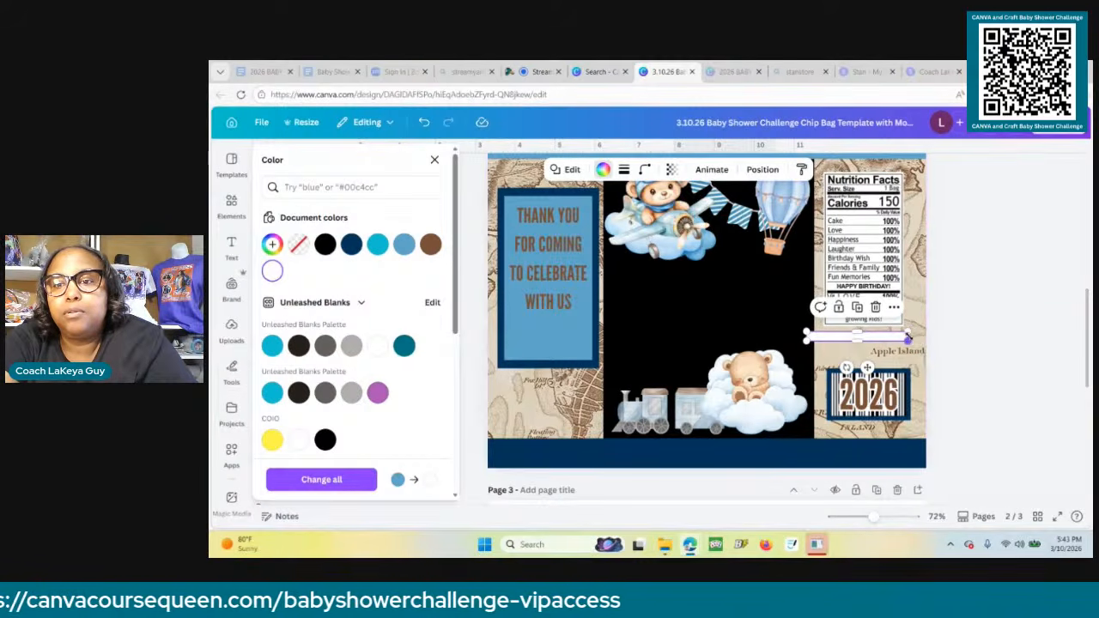
{"action": "left_click_drag", "start_coordinate": [906, 340], "coordinate": [828, 347]}
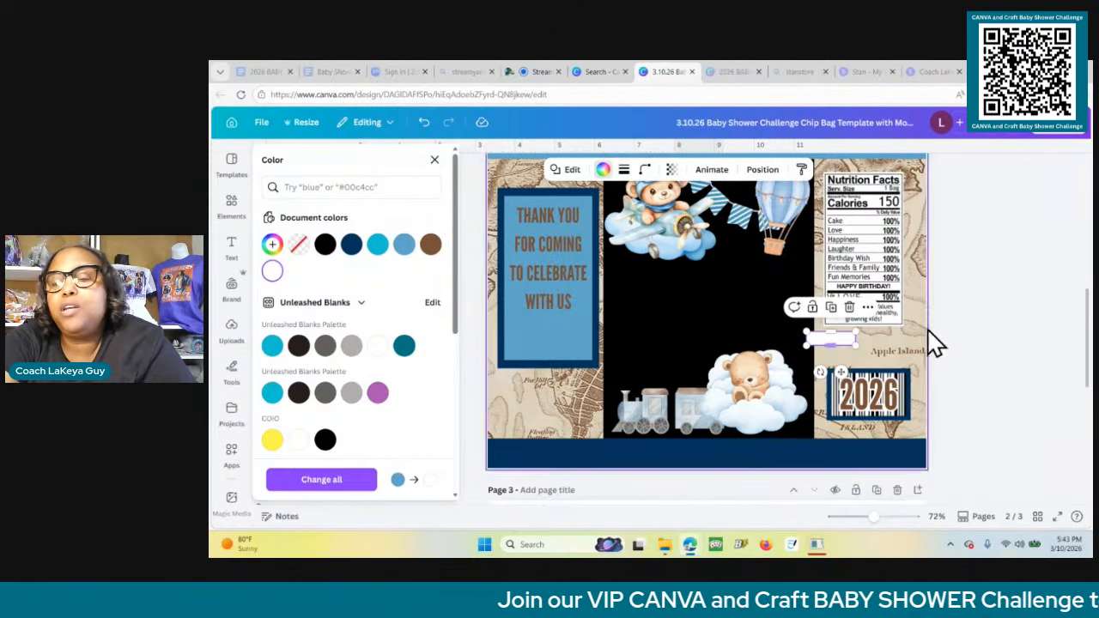
{"action": "left_click", "coordinate": [988, 362]}
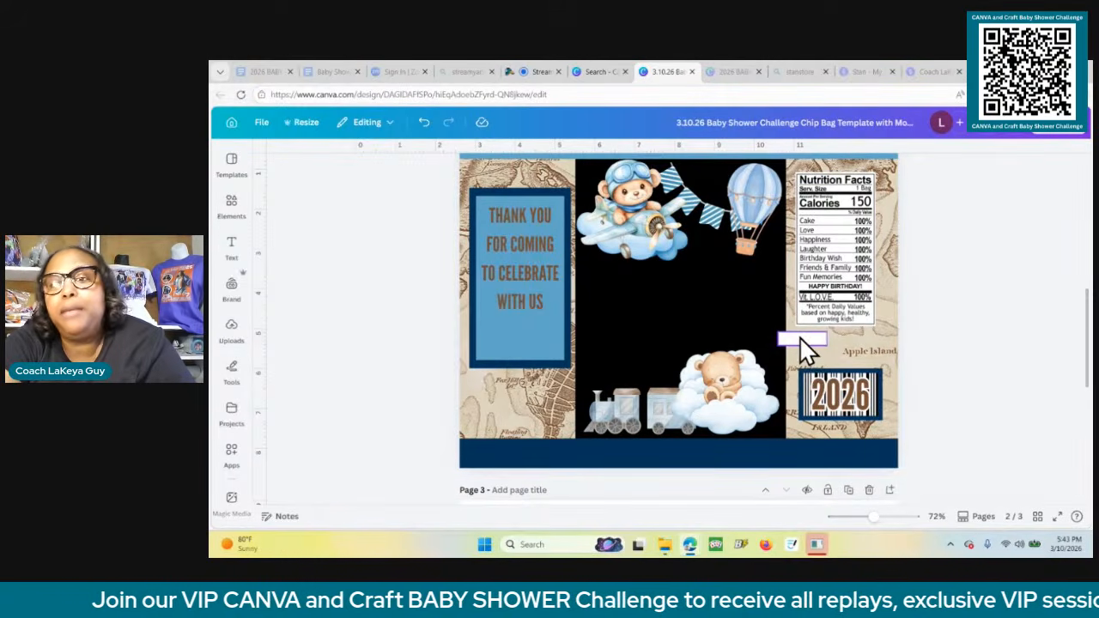
{"action": "left_click_drag", "start_coordinate": [799, 337], "coordinate": [833, 289]}
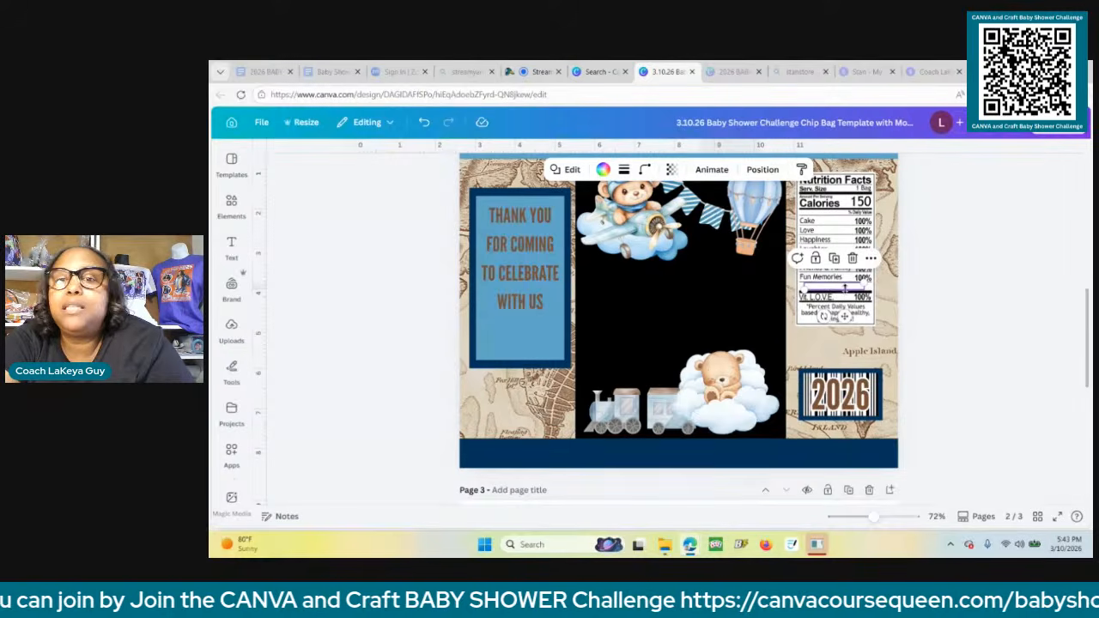
{"action": "left_click", "coordinate": [844, 276]}
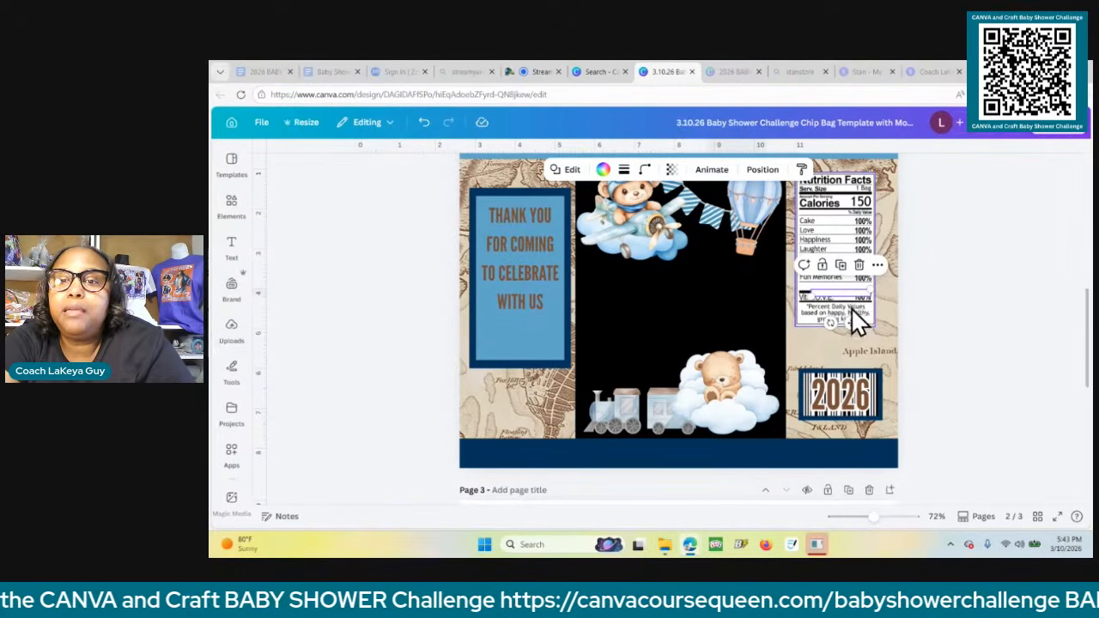
Duplicate the white bar and fit the copy over the "Birthday Wish" text on the nutrition label, about 1.2 by 0.2 in.
{"action": "left_click_drag", "start_coordinate": [846, 319], "coordinate": [859, 258]}
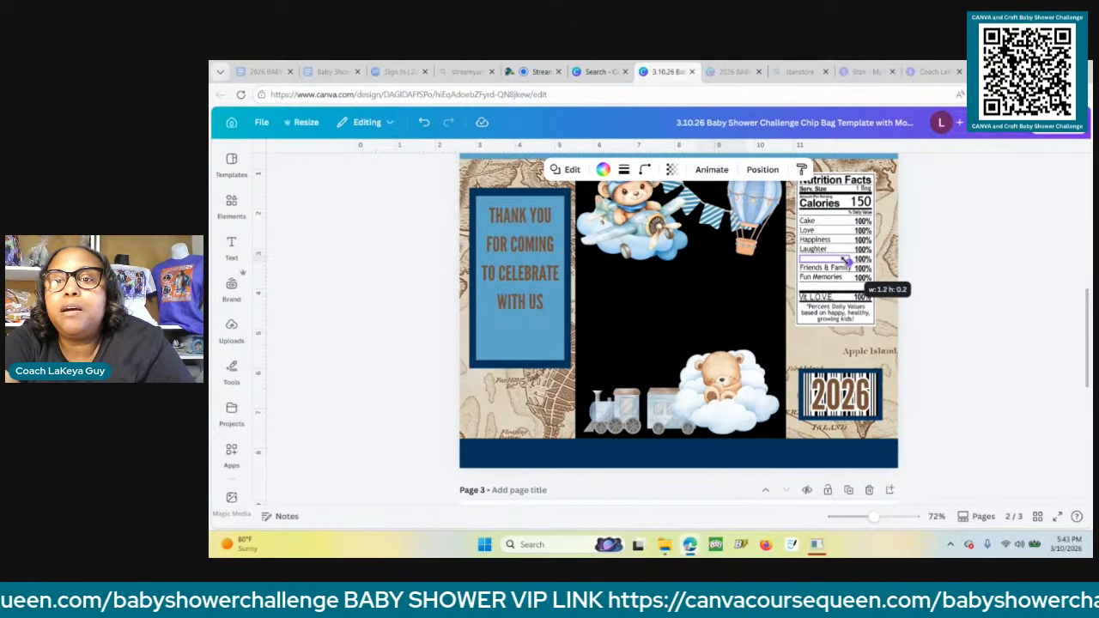
{"action": "left_click", "coordinate": [927, 341]}
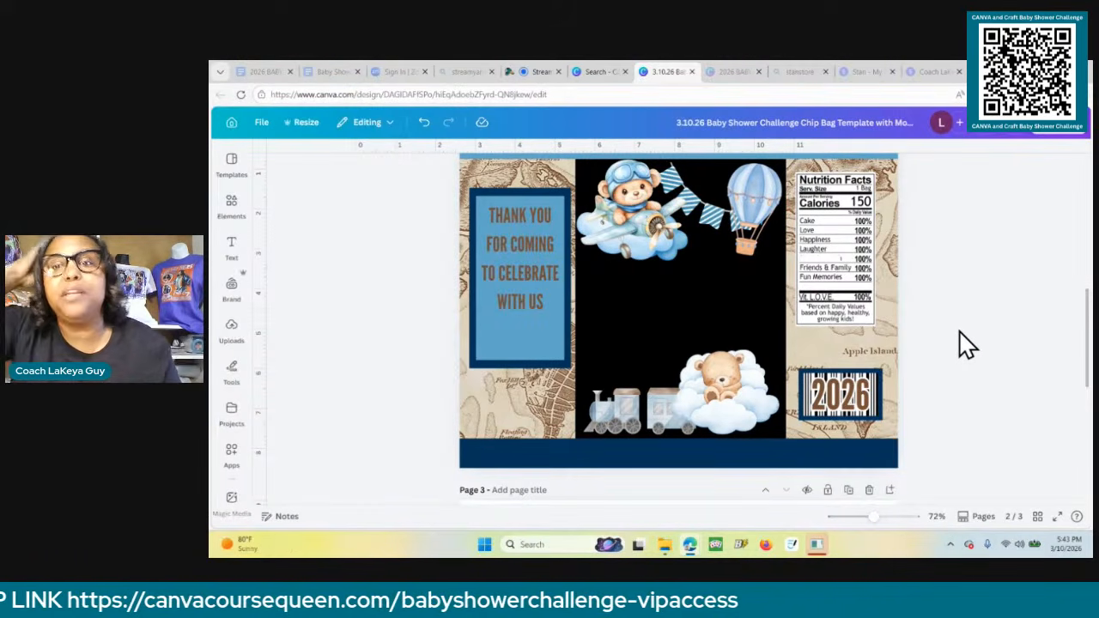
{"action": "left_click", "coordinate": [836, 260]}
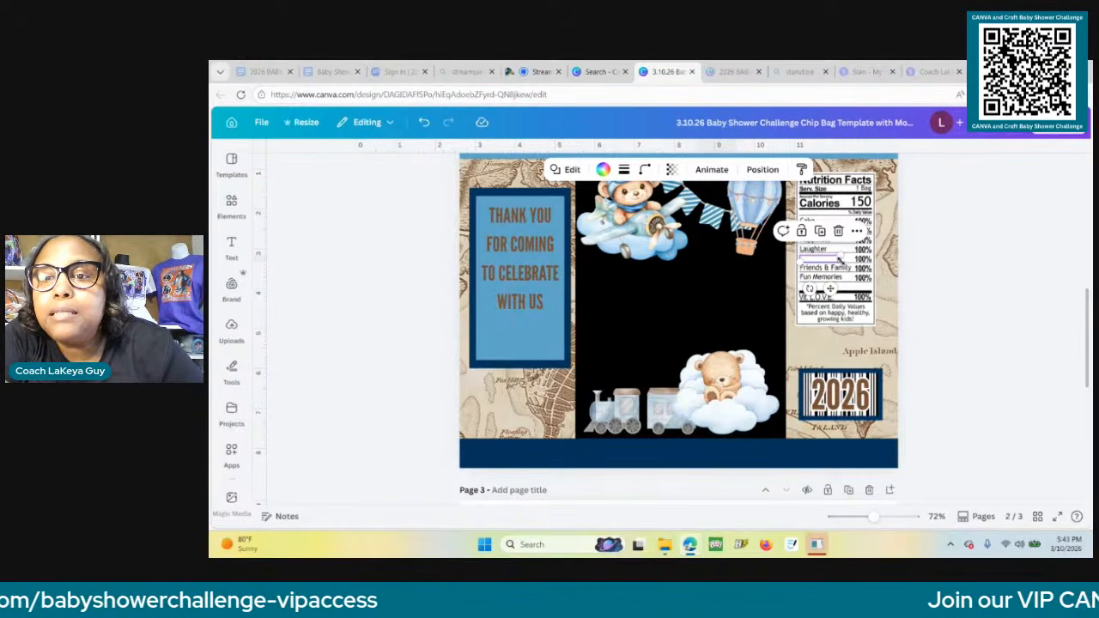
{"action": "left_click_drag", "start_coordinate": [840, 257], "coordinate": [846, 260]}
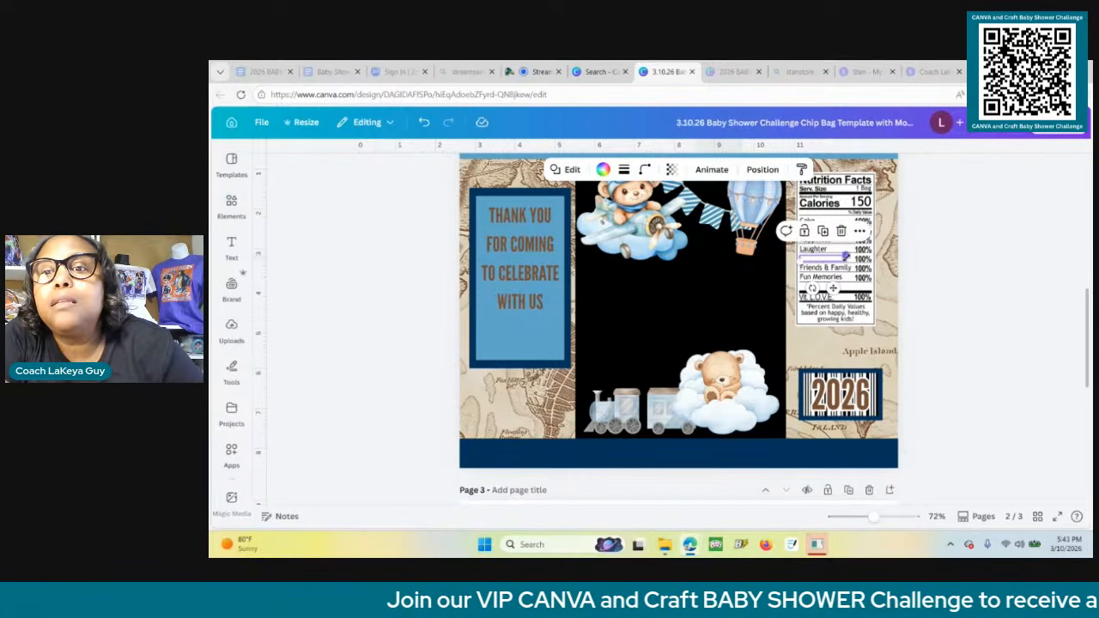
{"action": "left_click", "coordinate": [927, 312]}
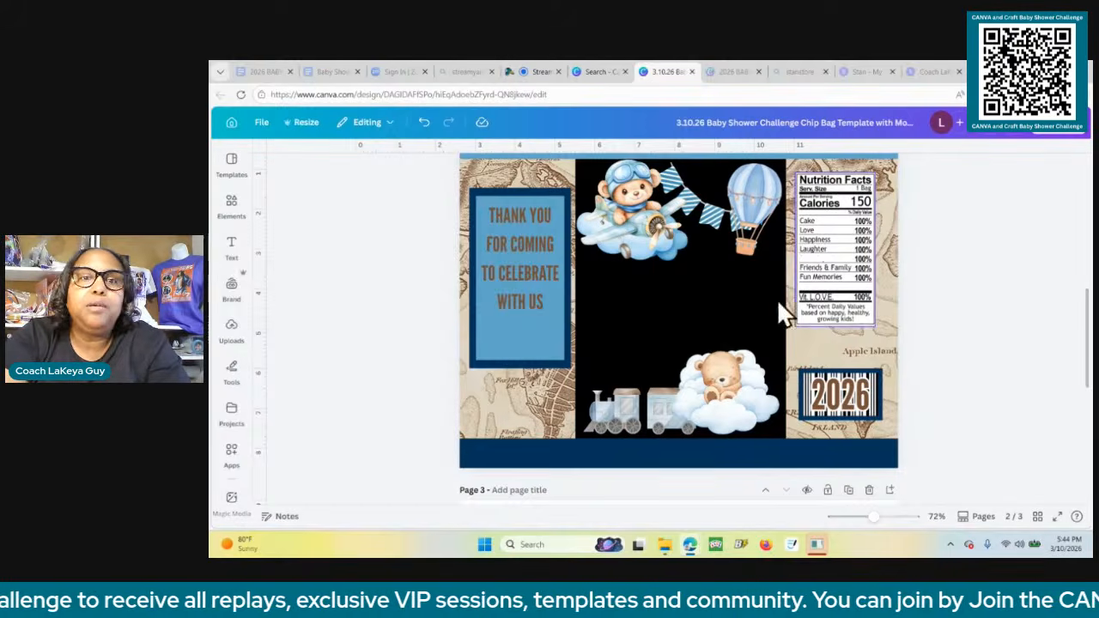
Add a heading reading "The Adventure Begins" over the middle panel of page 2.
{"action": "left_click", "coordinate": [232, 249]}
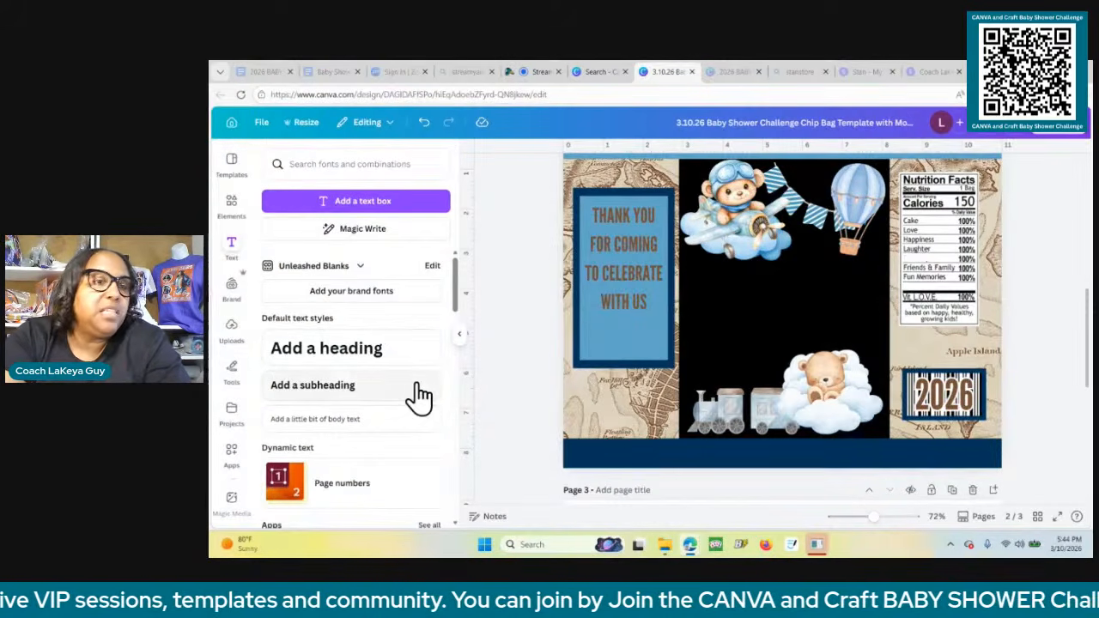
{"action": "left_click", "coordinate": [359, 359]}
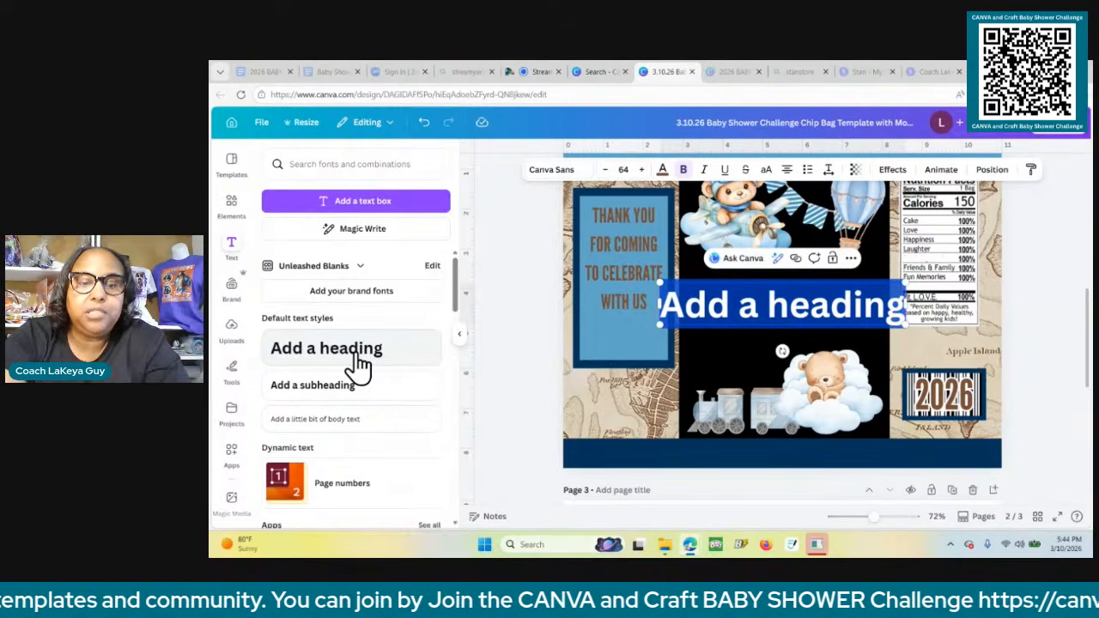
{"action": "type", "text": "The"}
{"action": "type", "text": "A"}
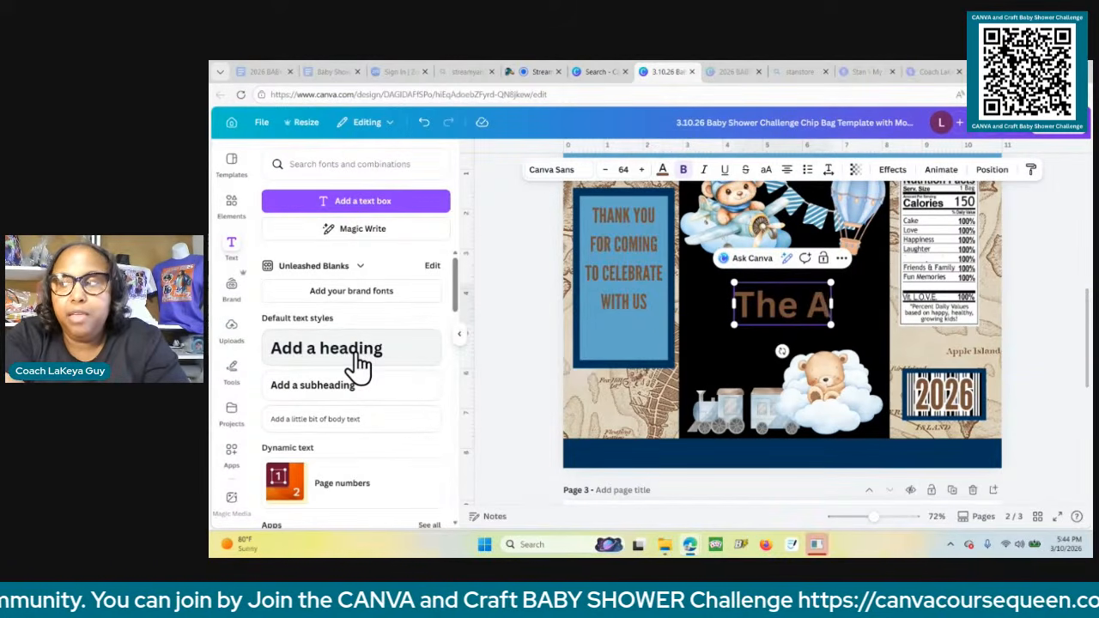
{"action": "type", "text": "dvent"}
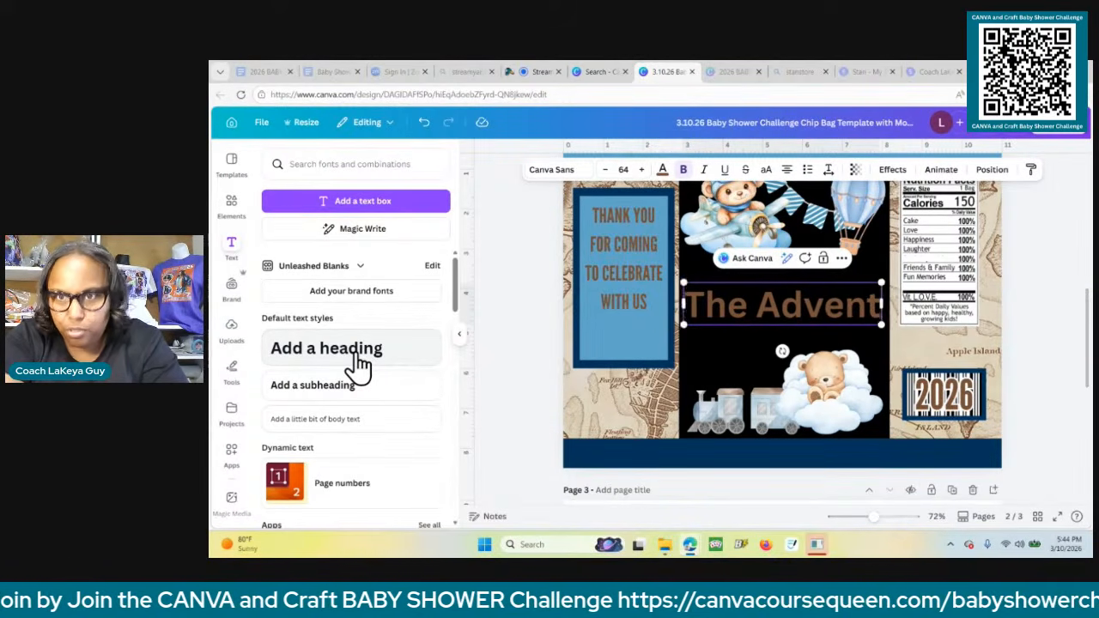
{"action": "type", "text": "ure Begins"}
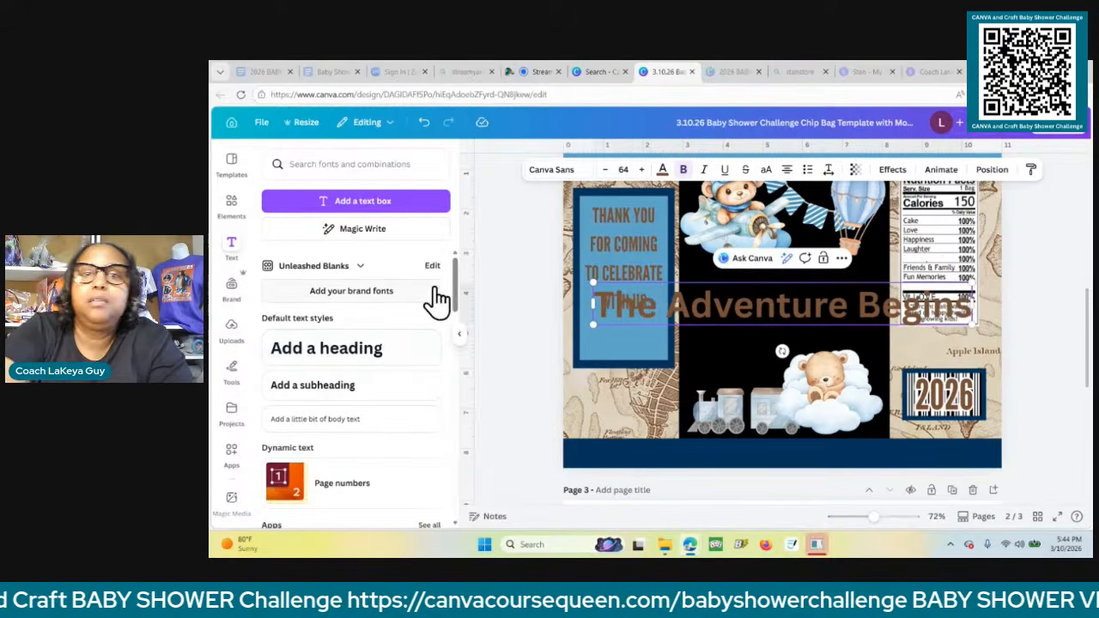
Set the "The Adventure Begins" heading in the League Gothic font and convert it to uppercase.
{"action": "left_click", "coordinate": [621, 220]}
{"action": "left_click", "coordinate": [745, 311]}
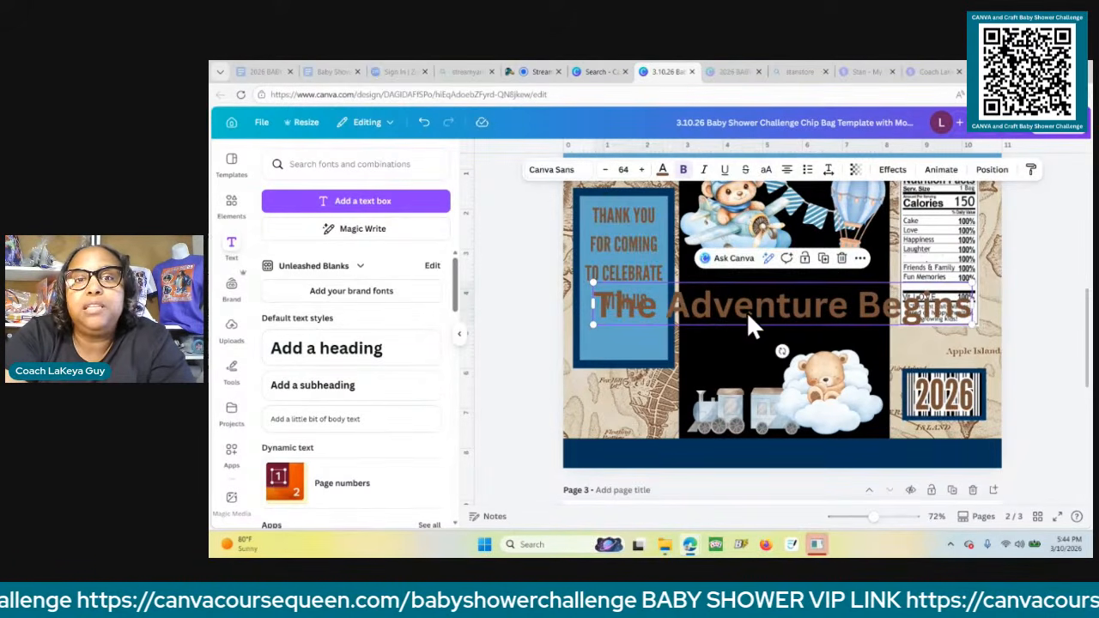
{"action": "left_click", "coordinate": [566, 171]}
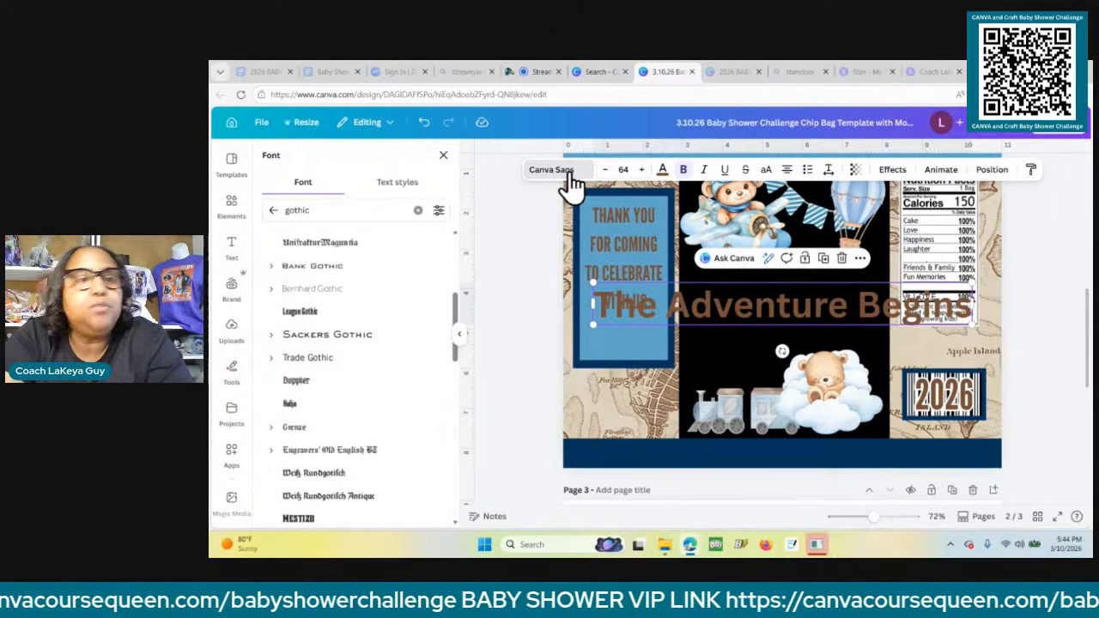
{"action": "left_click", "coordinate": [320, 313]}
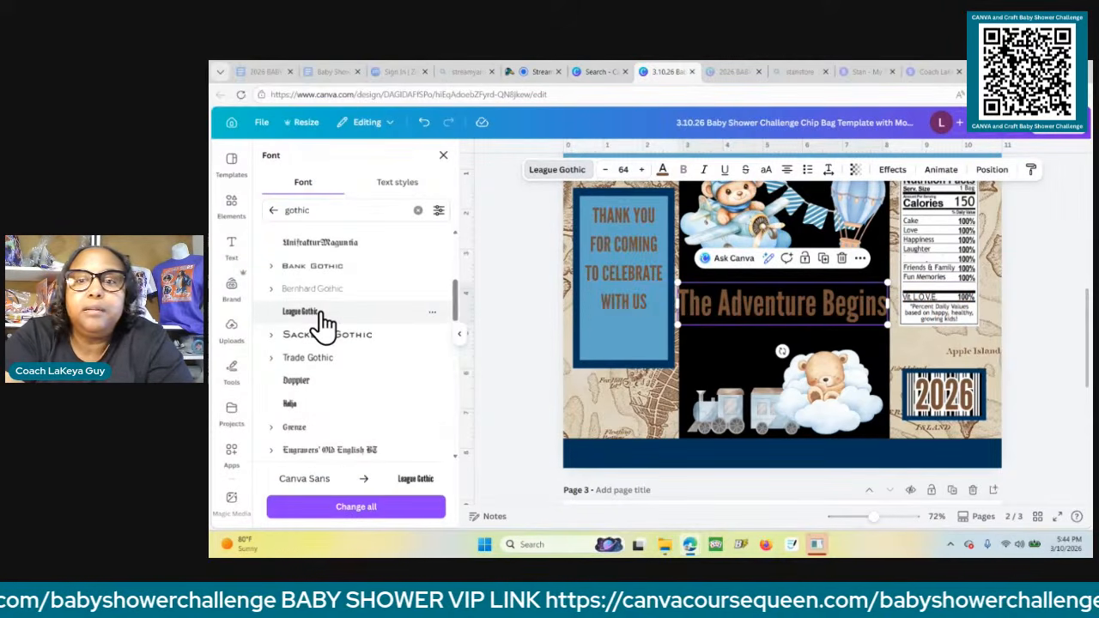
{"action": "left_click", "coordinate": [768, 171]}
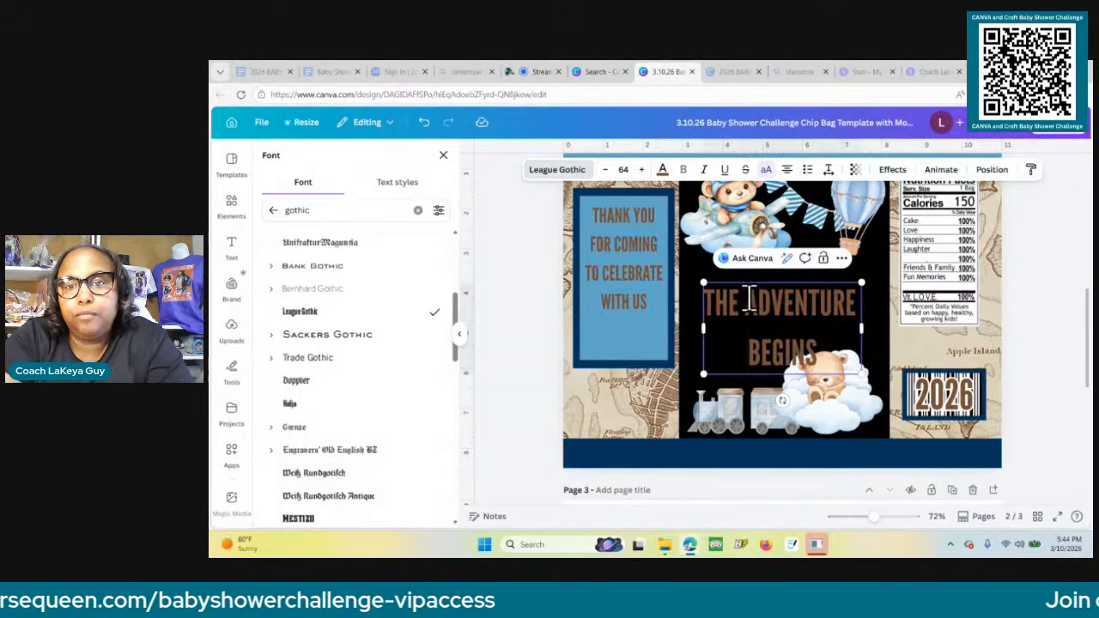
Break the heading into three lines, one word group per line, and fit its text box to the black middle panel's width.
{"action": "left_click", "coordinate": [1047, 395]}
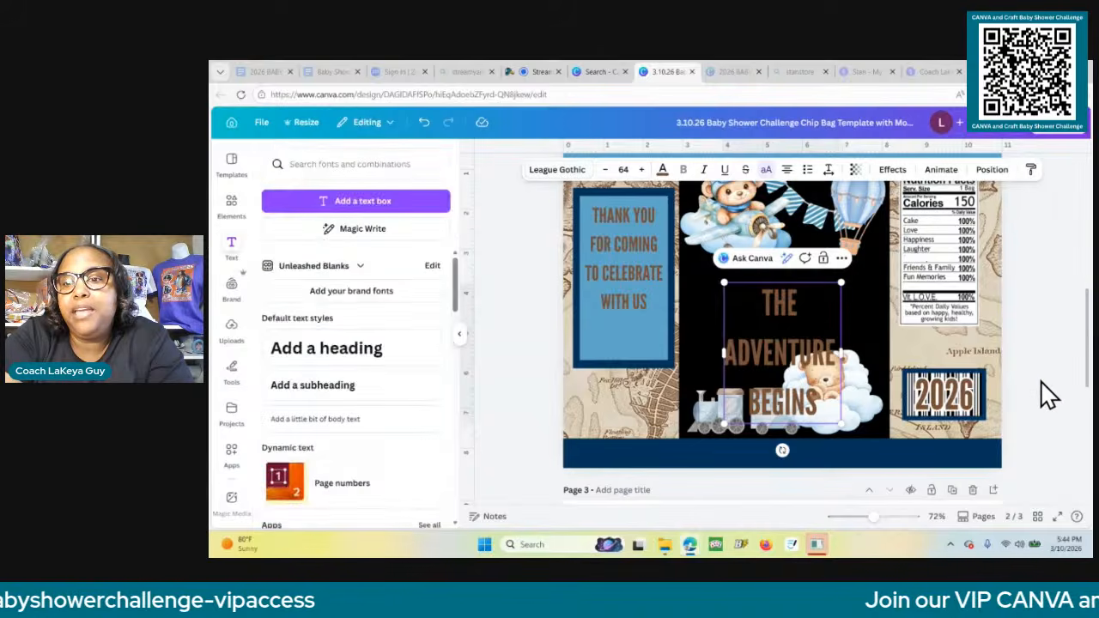
{"action": "left_click_drag", "start_coordinate": [825, 368], "coordinate": [892, 310]}
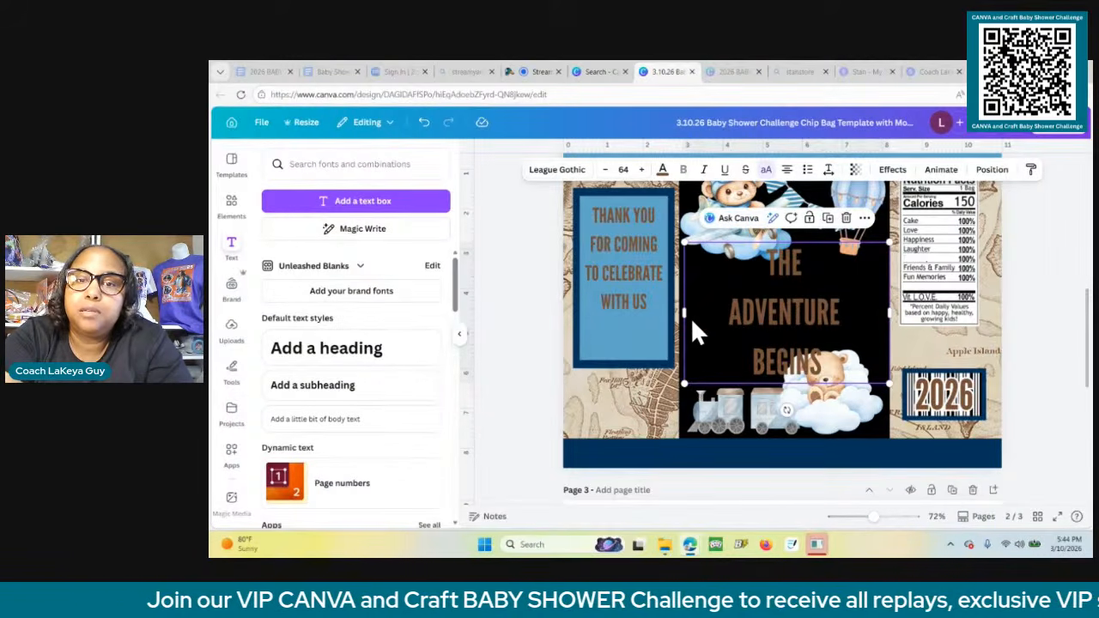
{"action": "left_click_drag", "start_coordinate": [683, 313], "coordinate": [675, 316]}
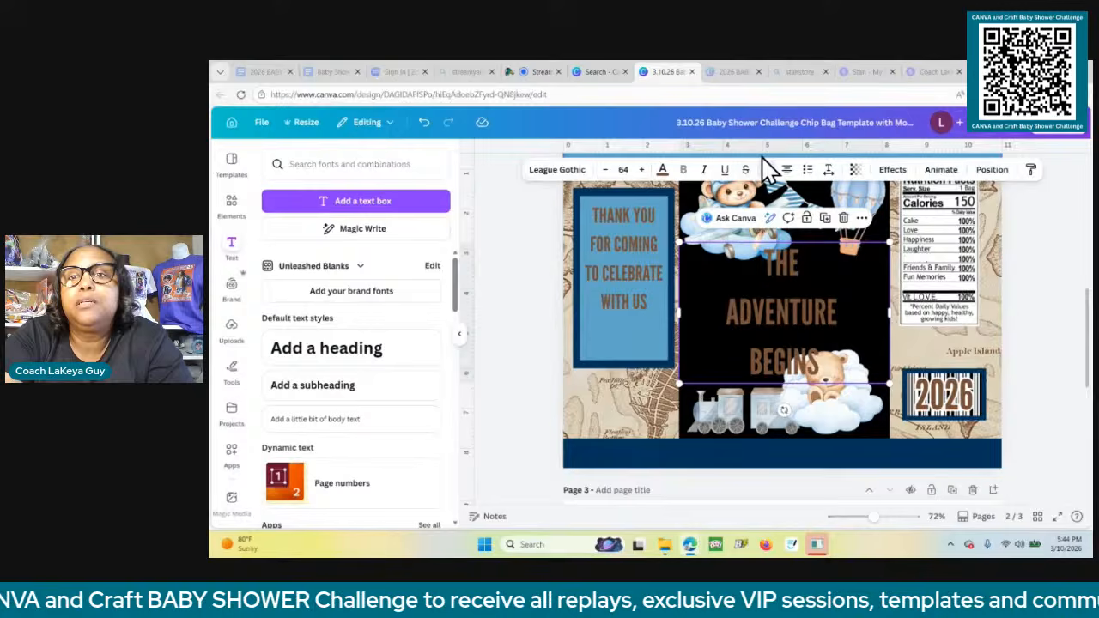
Tighten the heading's line spacing to about 0.85.
{"action": "left_click", "coordinate": [829, 171]}
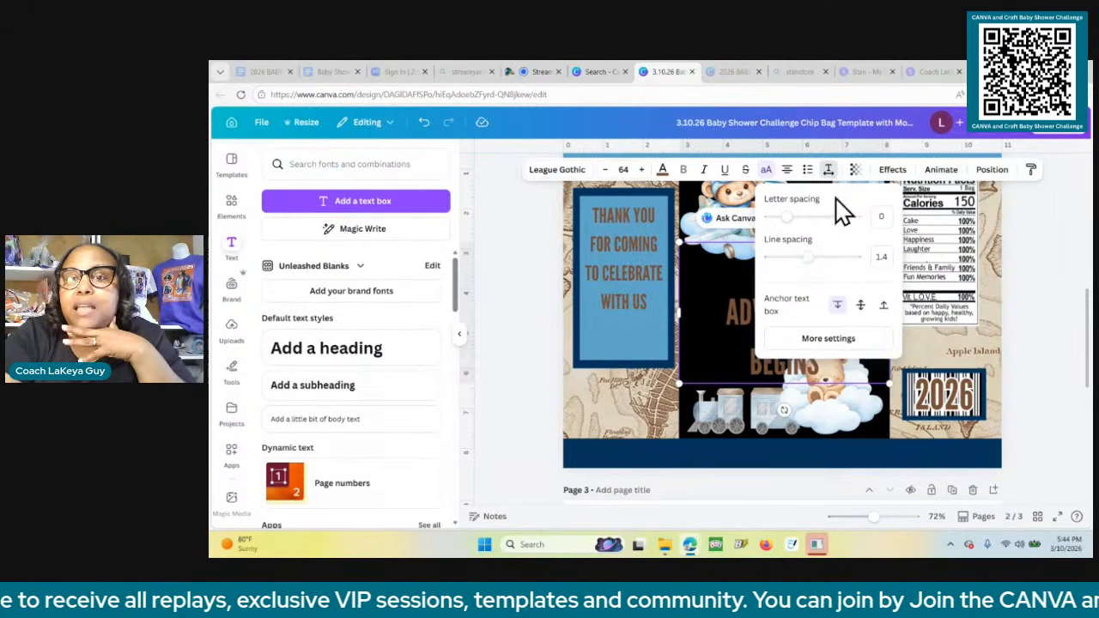
{"action": "left_click_drag", "start_coordinate": [810, 260], "coordinate": [784, 256]}
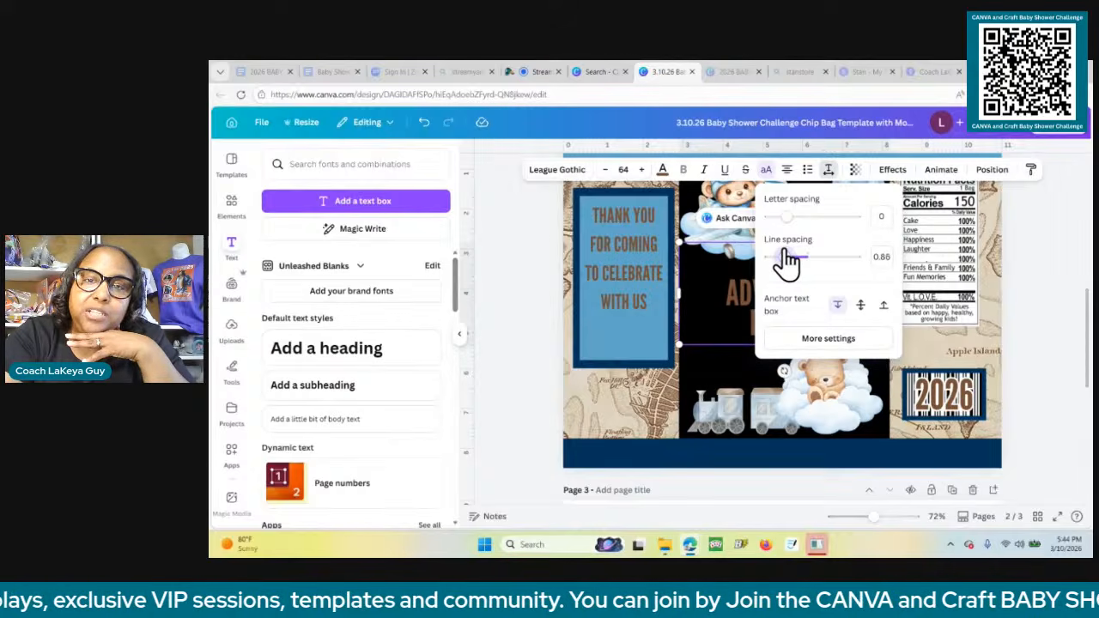
{"action": "left_click", "coordinate": [1045, 342]}
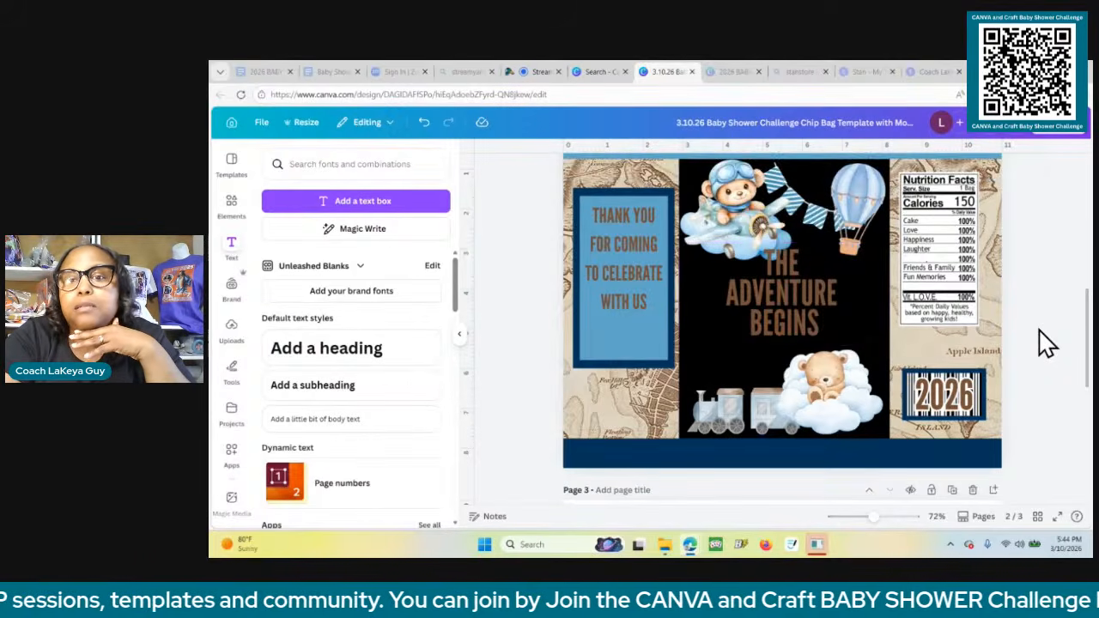
Move the heading down below the aviator bear and enlarge its font size to 75.
{"action": "left_click_drag", "start_coordinate": [781, 306], "coordinate": [780, 322]}
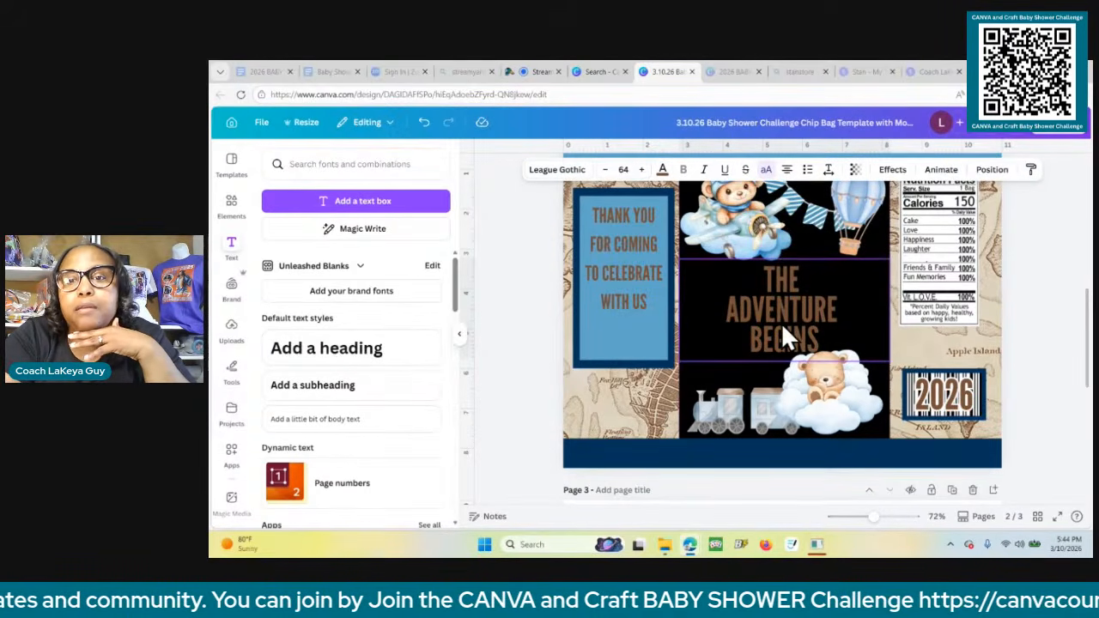
{"action": "left_click", "coordinate": [644, 169]}
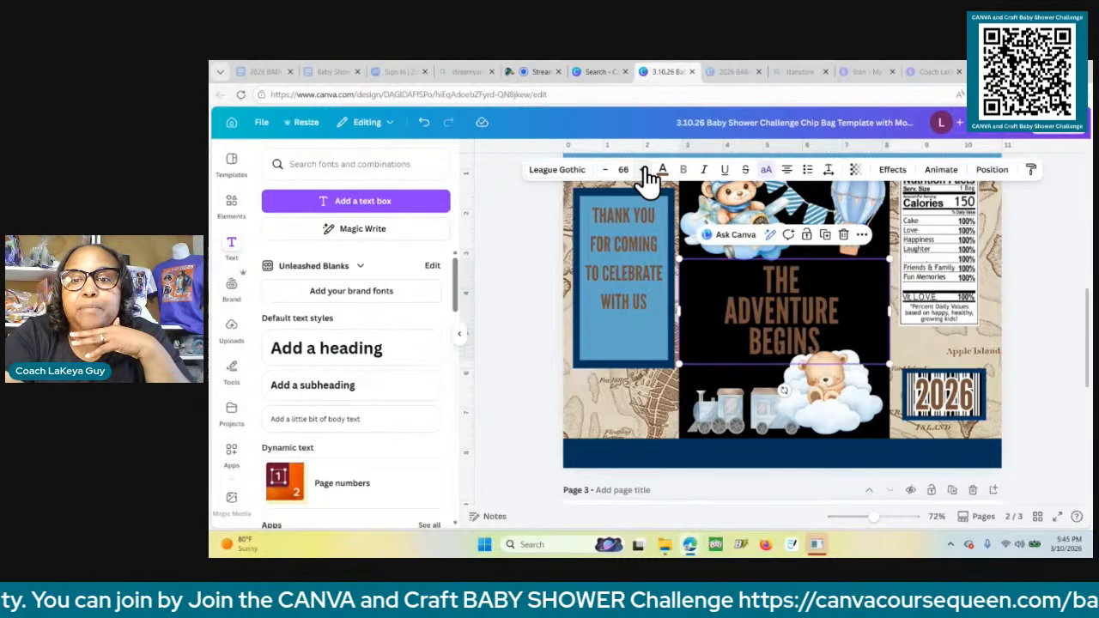
{"action": "left_click", "coordinate": [644, 169]}
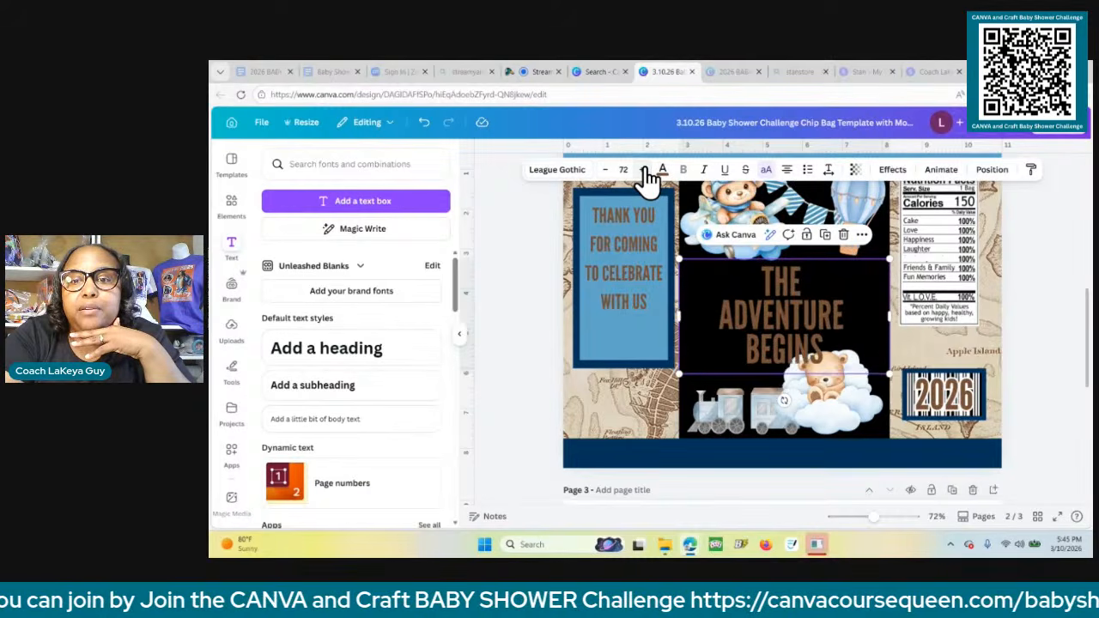
Shrink the sleeping bear on the cloud and nudge the heading up so the two no longer overlap.
{"action": "left_click", "coordinate": [837, 410]}
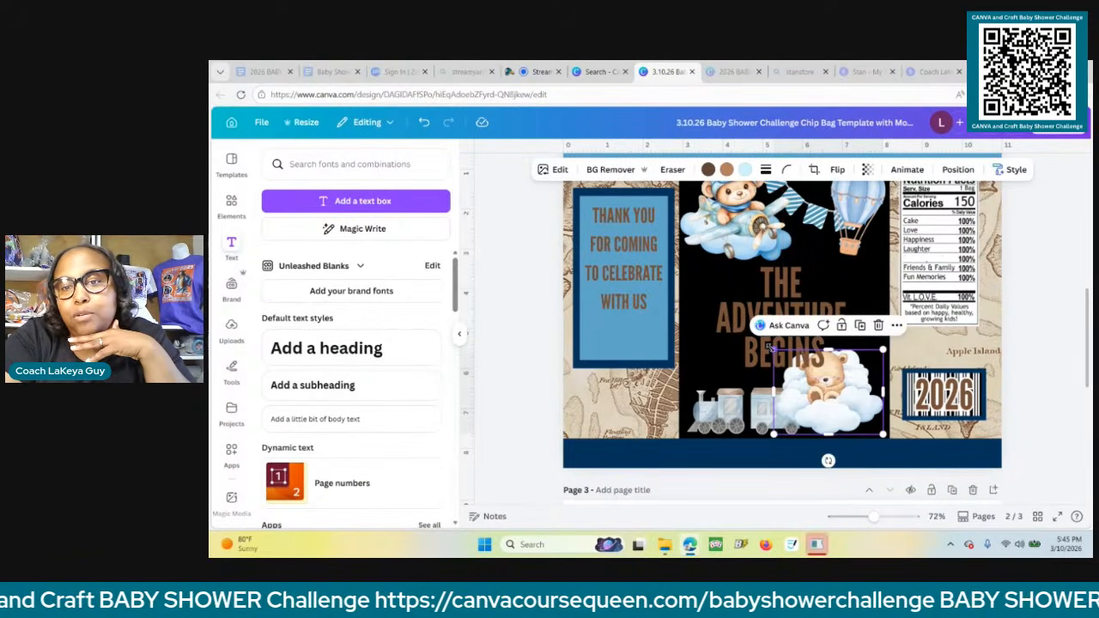
{"action": "left_click_drag", "start_coordinate": [772, 347], "coordinate": [792, 359]}
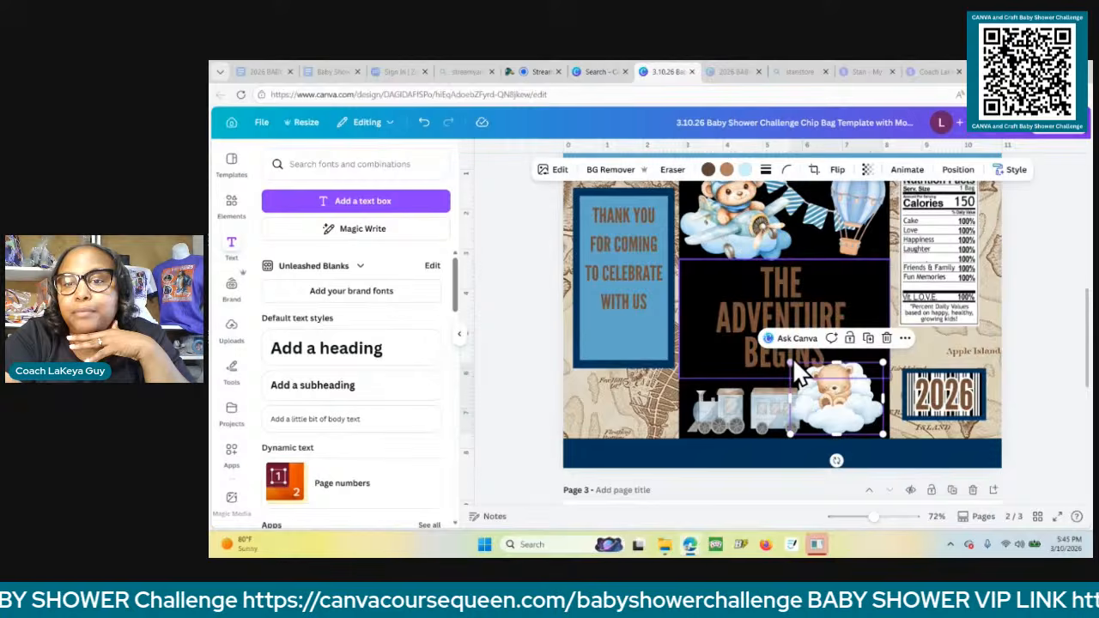
{"action": "left_click", "coordinate": [753, 304]}
{"action": "left_click_drag", "start_coordinate": [751, 299], "coordinate": [753, 293]}
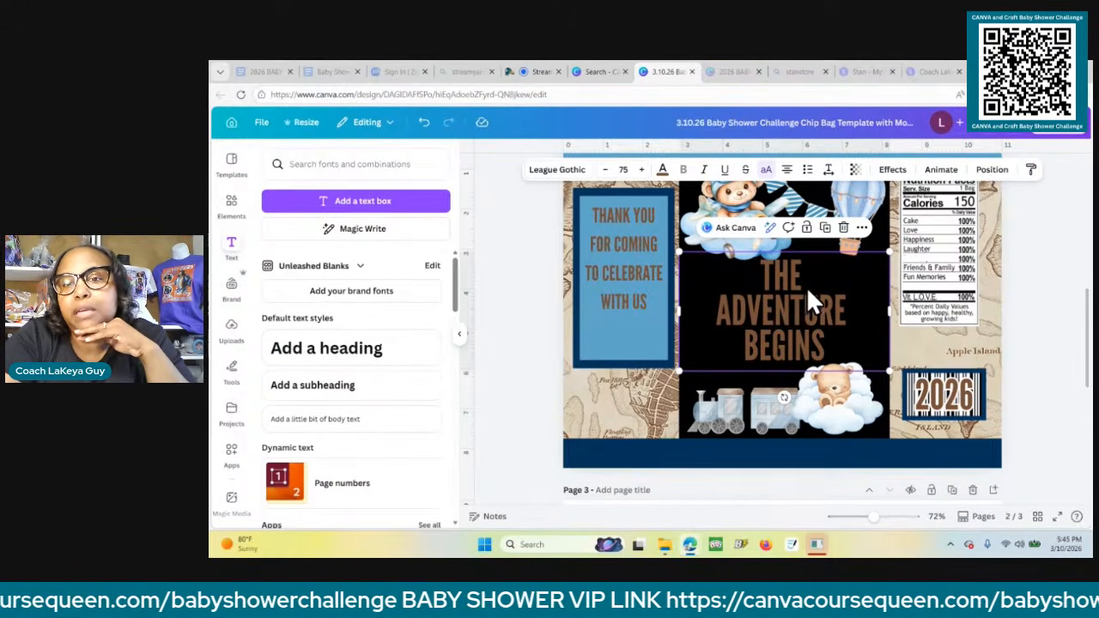
Apply a white Outline effect with a thickness of 70 to the heading.
{"action": "left_click", "coordinate": [893, 170]}
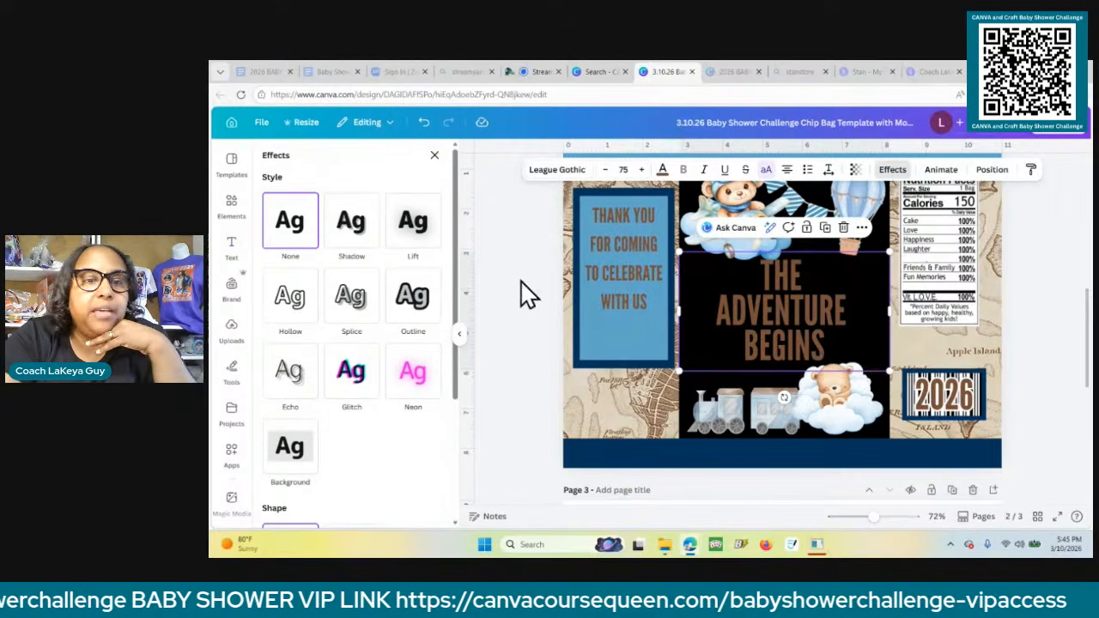
{"action": "left_click", "coordinate": [426, 299]}
{"action": "left_click", "coordinate": [432, 396]}
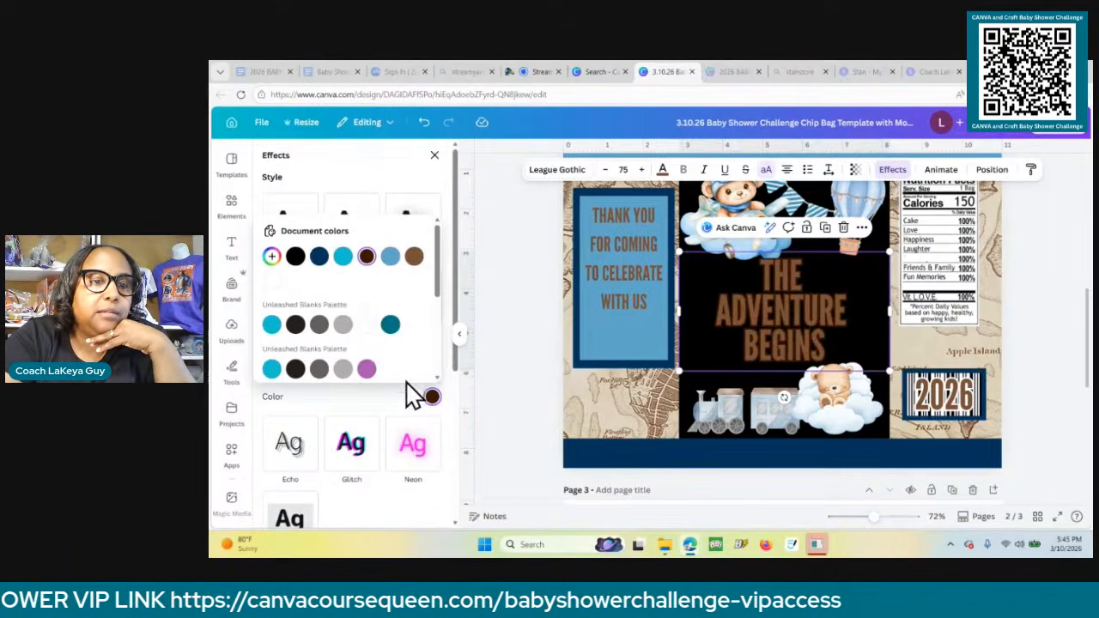
{"action": "left_click", "coordinate": [366, 326]}
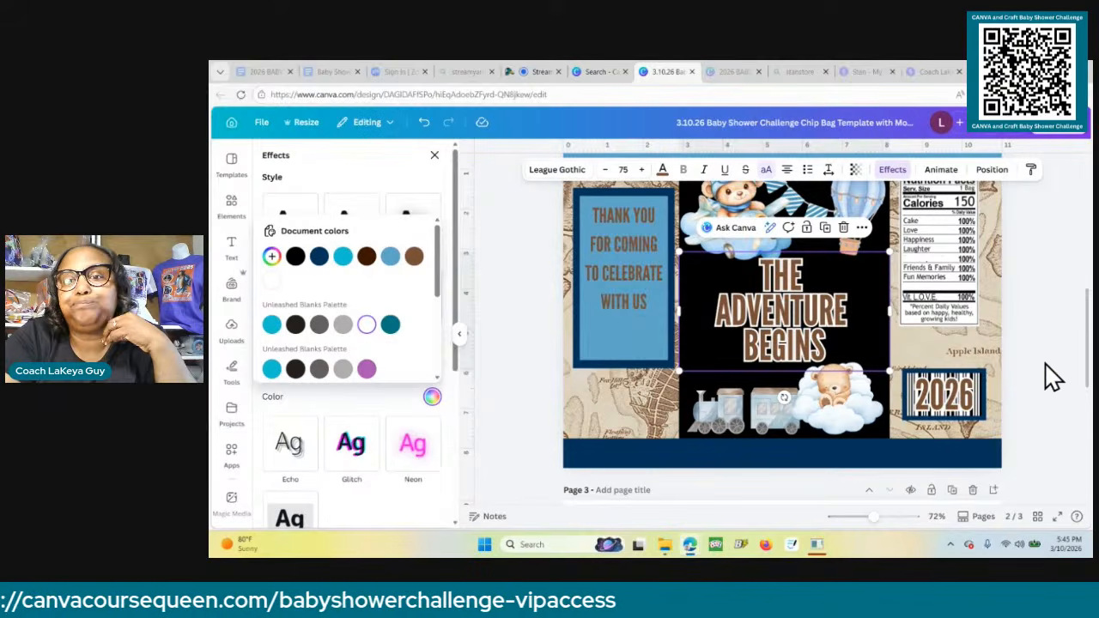
{"action": "left_click", "coordinate": [828, 170]}
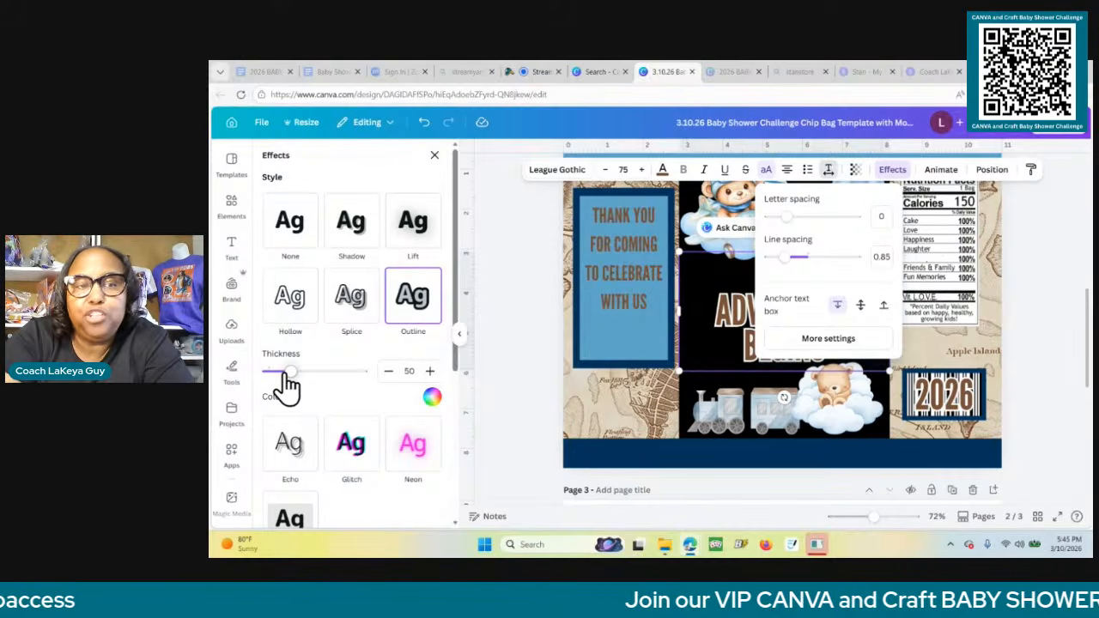
{"action": "left_click_drag", "start_coordinate": [288, 377], "coordinate": [302, 378]}
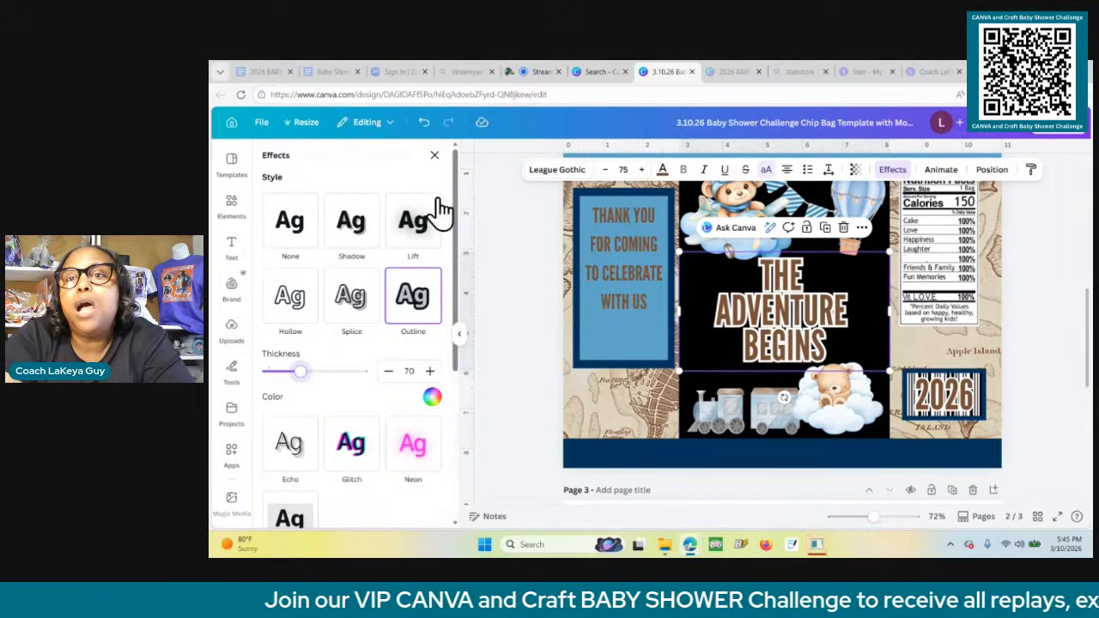
Widen the heading's letter spacing to 89.
{"action": "left_click", "coordinate": [829, 176]}
{"action": "left_click_drag", "start_coordinate": [788, 218], "coordinate": [797, 219]}
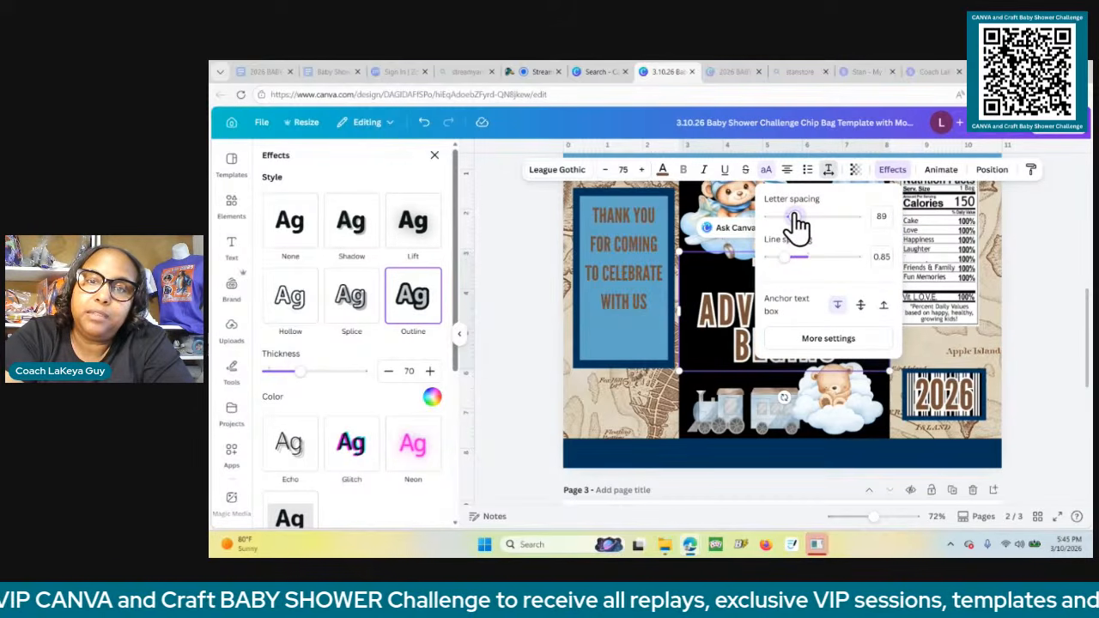
{"action": "left_click", "coordinate": [1059, 302]}
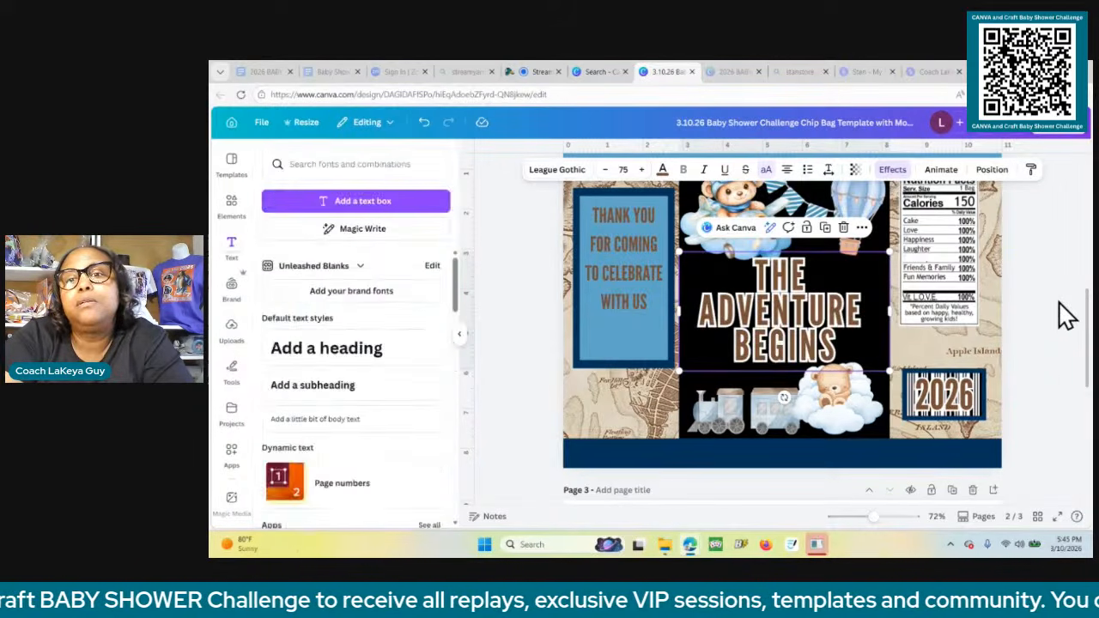
Increase the heading's line spacing slightly and move the text up a little between the two bears.
{"action": "left_click", "coordinate": [828, 170]}
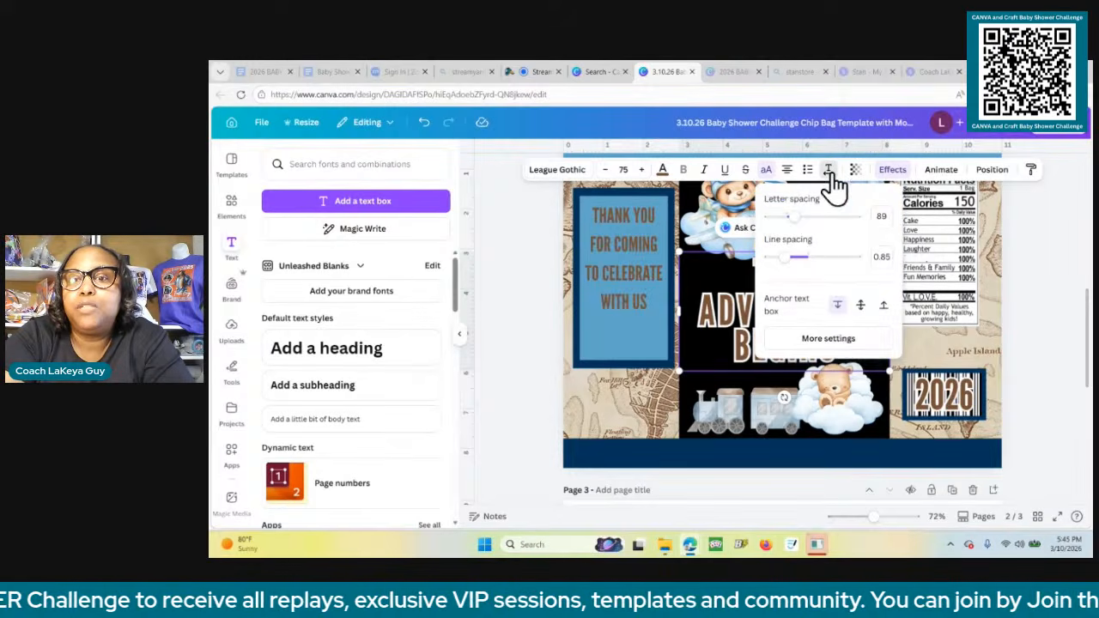
{"action": "left_click_drag", "start_coordinate": [790, 268], "coordinate": [798, 265]}
{"action": "left_click", "coordinate": [1065, 365]}
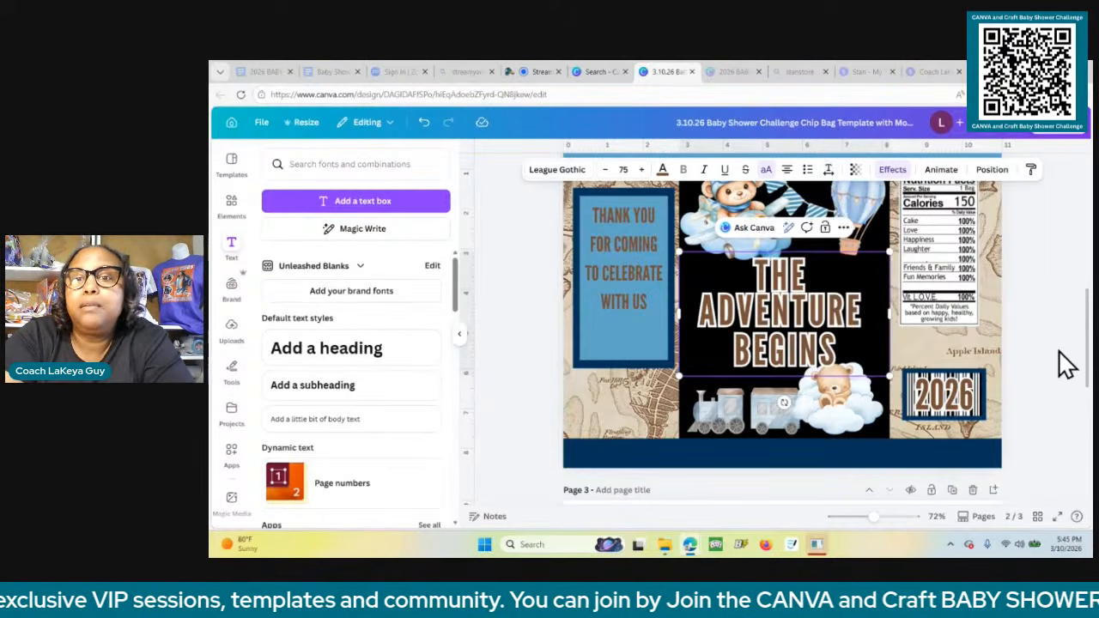
{"action": "left_click", "coordinate": [1065, 365]}
{"action": "left_click_drag", "start_coordinate": [792, 342], "coordinate": [783, 322]}
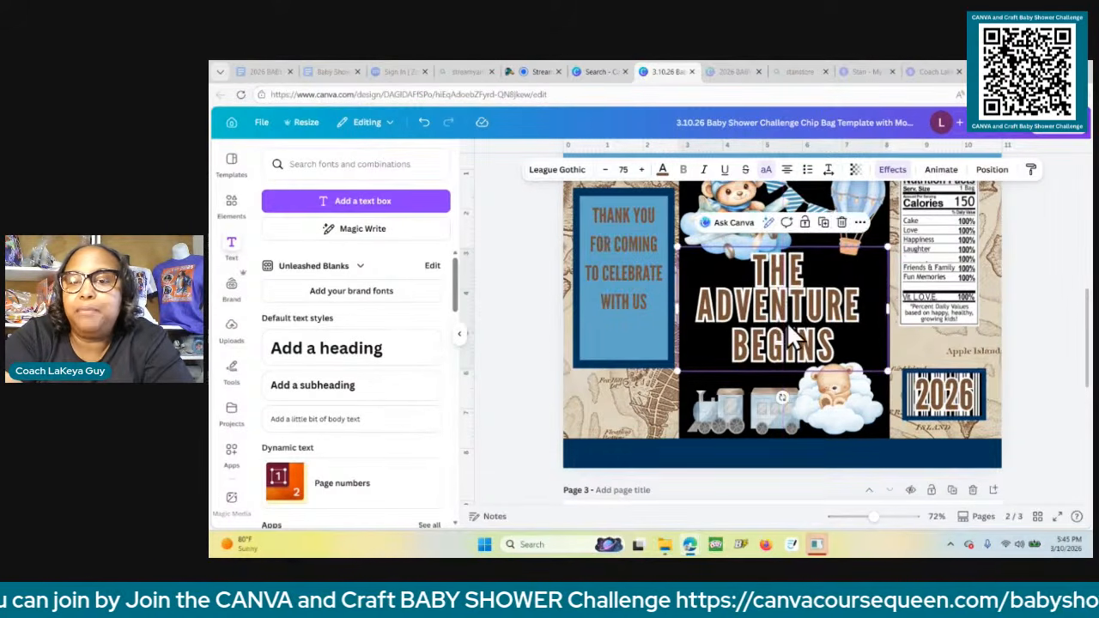
Delete the black rectangle behind the heading and graphics, exposing the map background, and review the wrapper.
{"action": "left_click", "coordinate": [882, 430]}
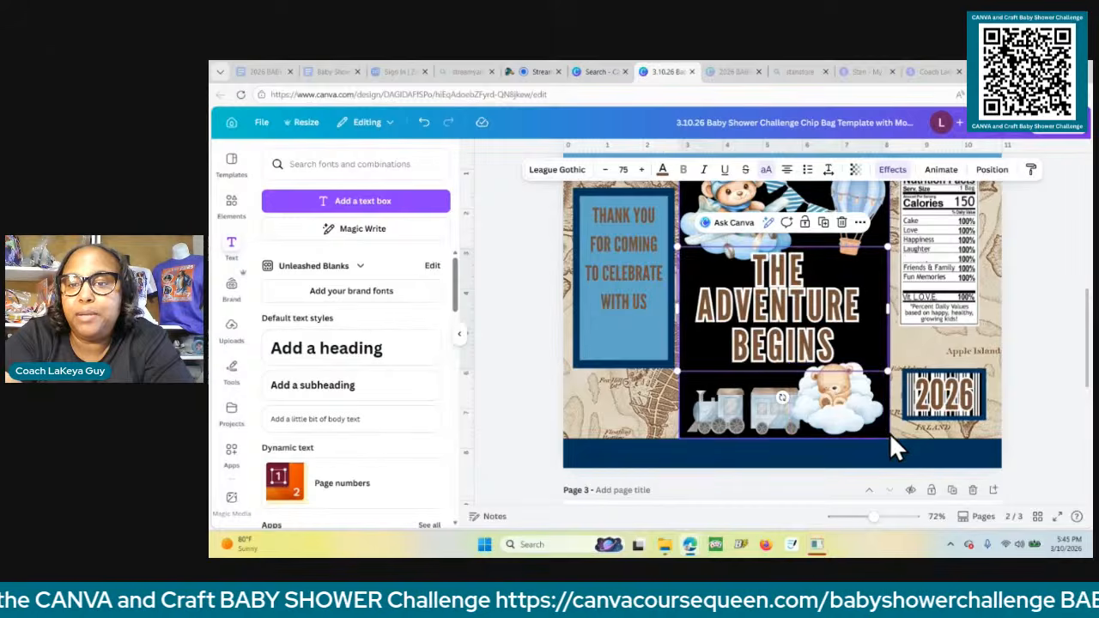
{"action": "key", "text": "Delete"}
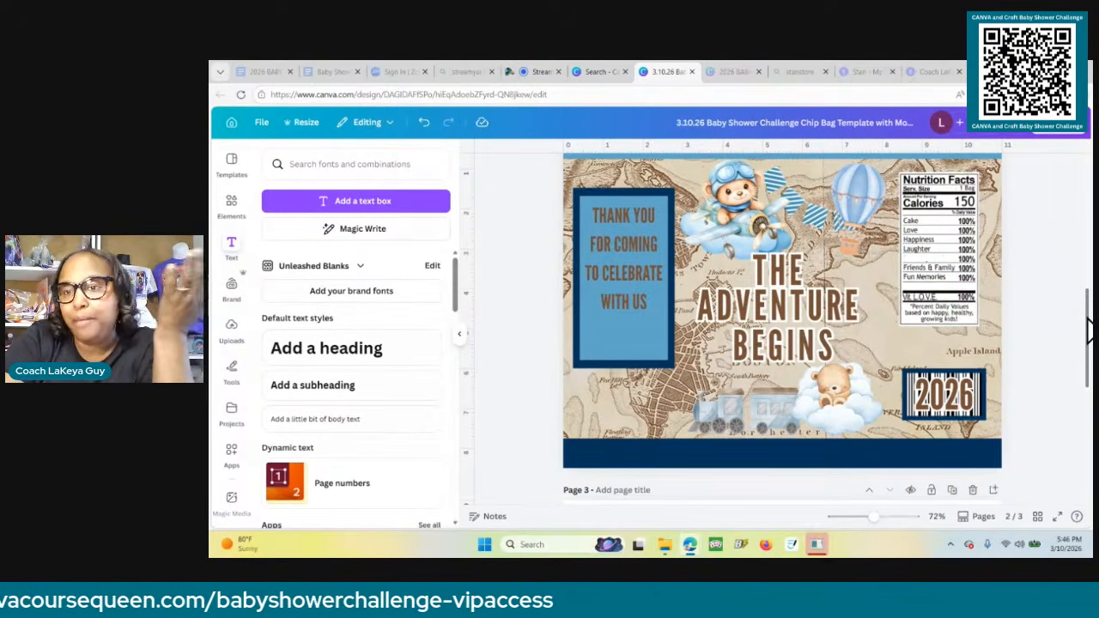
{"action": "scroll", "coordinate": [1090, 331], "scroll_direction": "up", "scroll_amount": 3}
{"action": "scroll", "coordinate": [1090, 331], "scroll_direction": "down", "scroll_amount": 4}
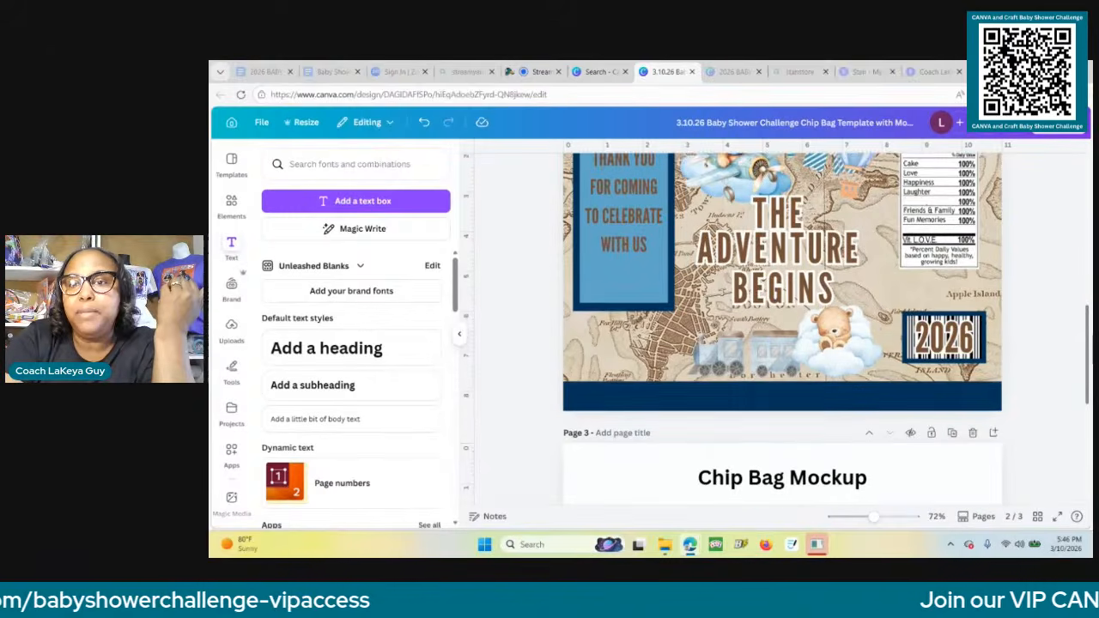
{"action": "scroll", "coordinate": [893, 266], "scroll_direction": "up", "scroll_amount": 3}
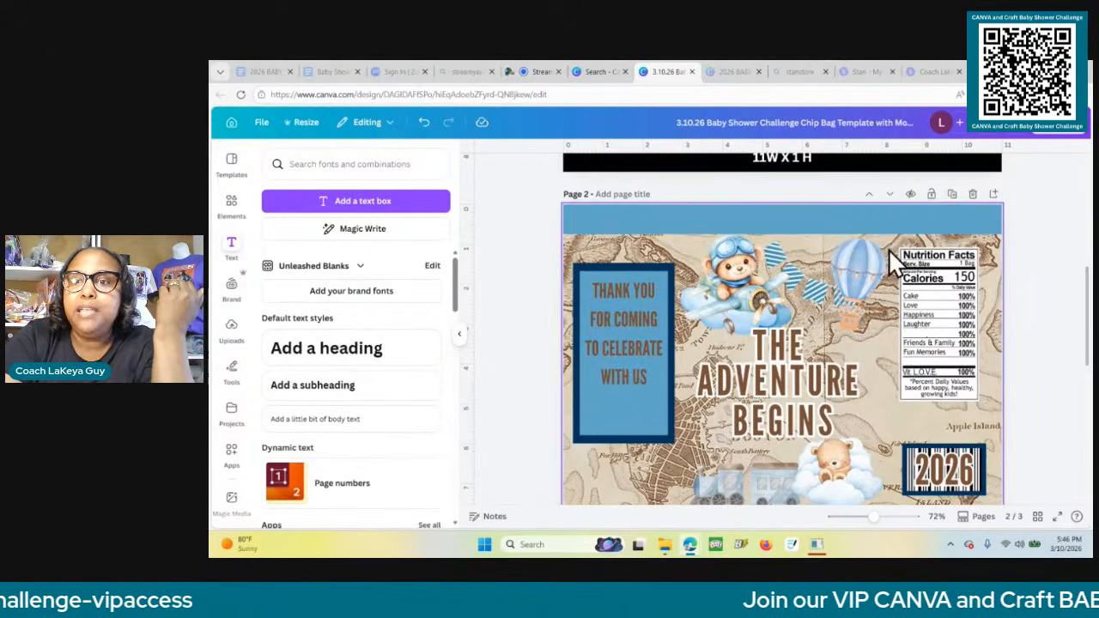
Add a solid dark azure border to the light blue top band and stretch the band past both side edges of the page.
{"action": "left_click", "coordinate": [856, 219]}
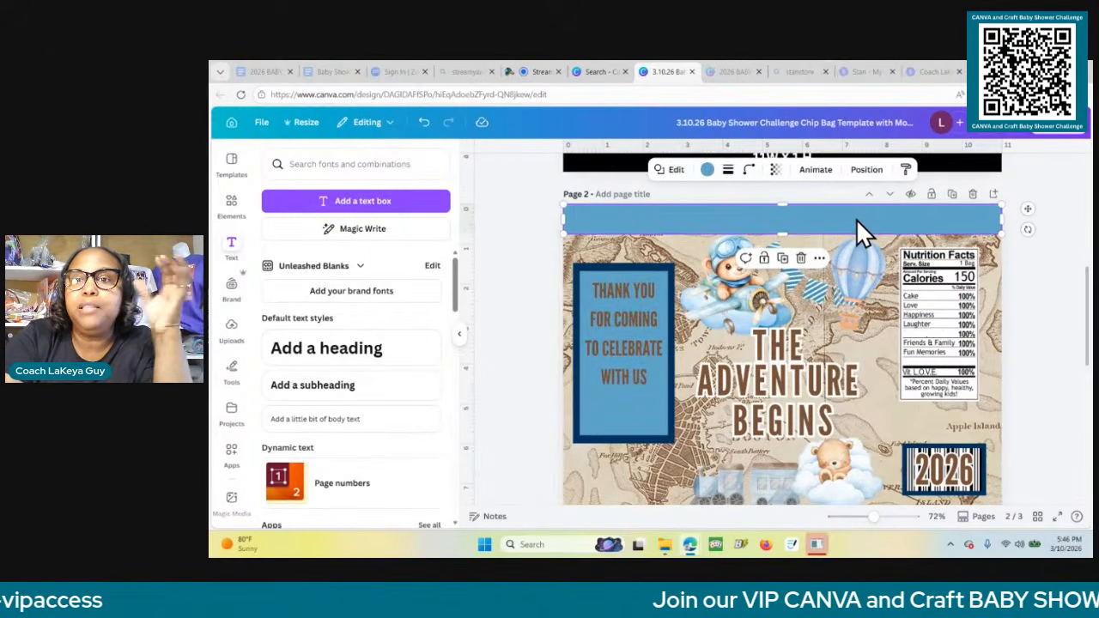
{"action": "left_click", "coordinate": [729, 175]}
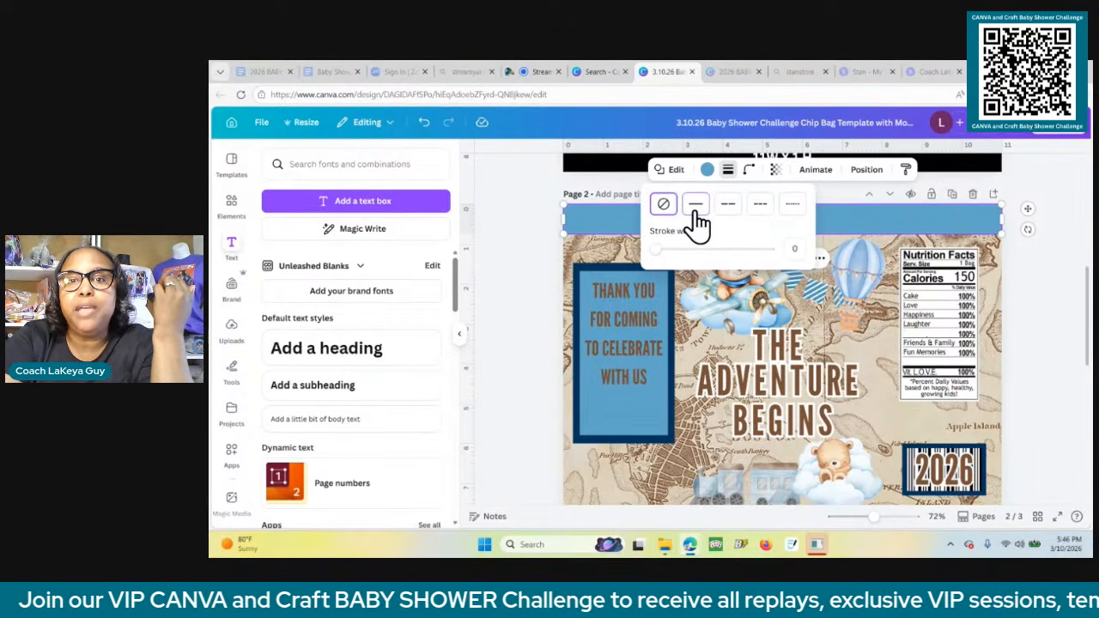
{"action": "left_click", "coordinate": [695, 206]}
{"action": "left_click", "coordinate": [721, 170]}
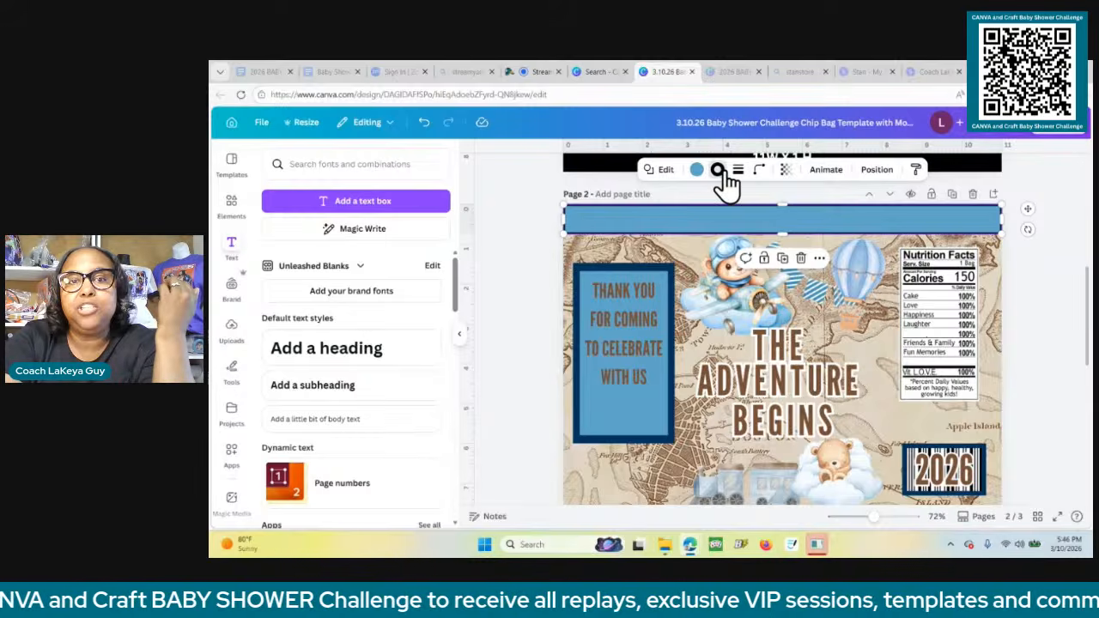
{"action": "left_click", "coordinate": [325, 239]}
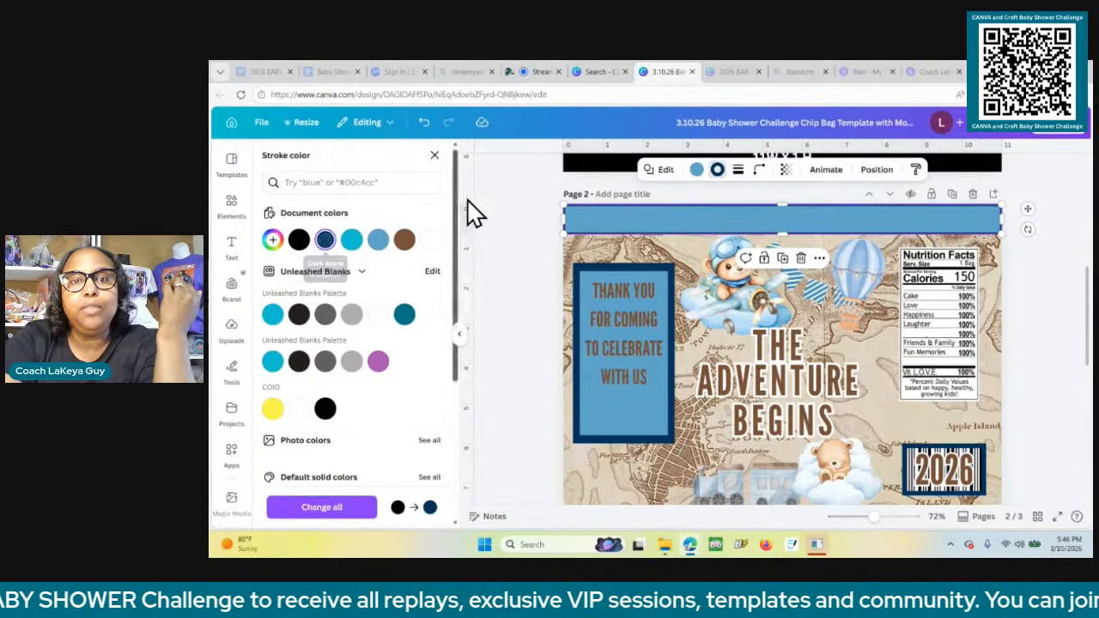
{"action": "left_click_drag", "start_coordinate": [567, 217], "coordinate": [551, 216]}
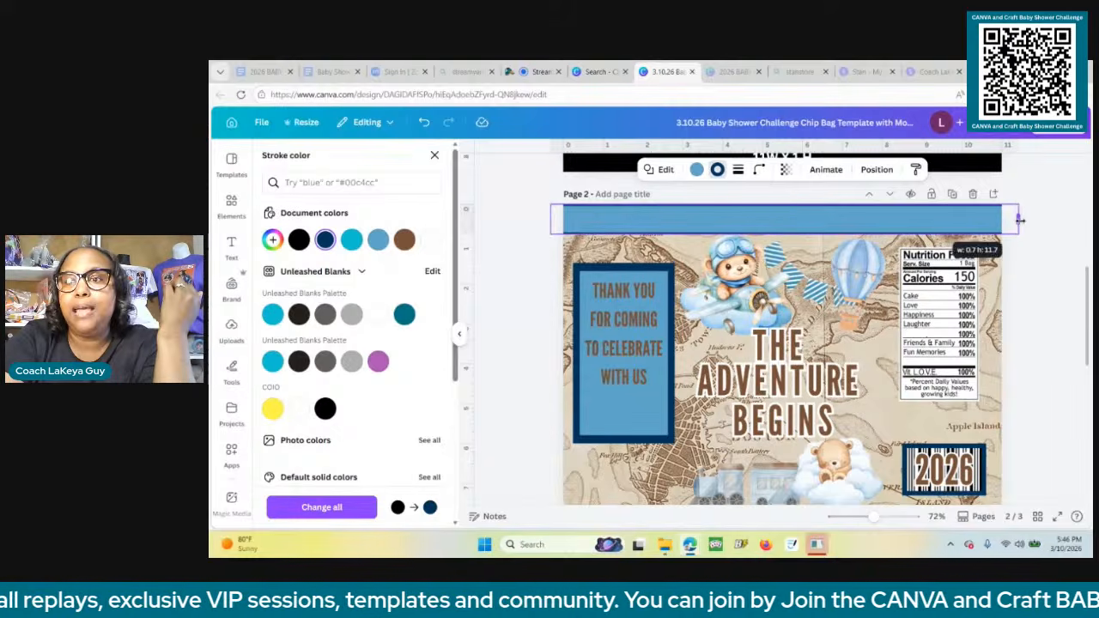
{"action": "left_click", "coordinate": [1056, 294]}
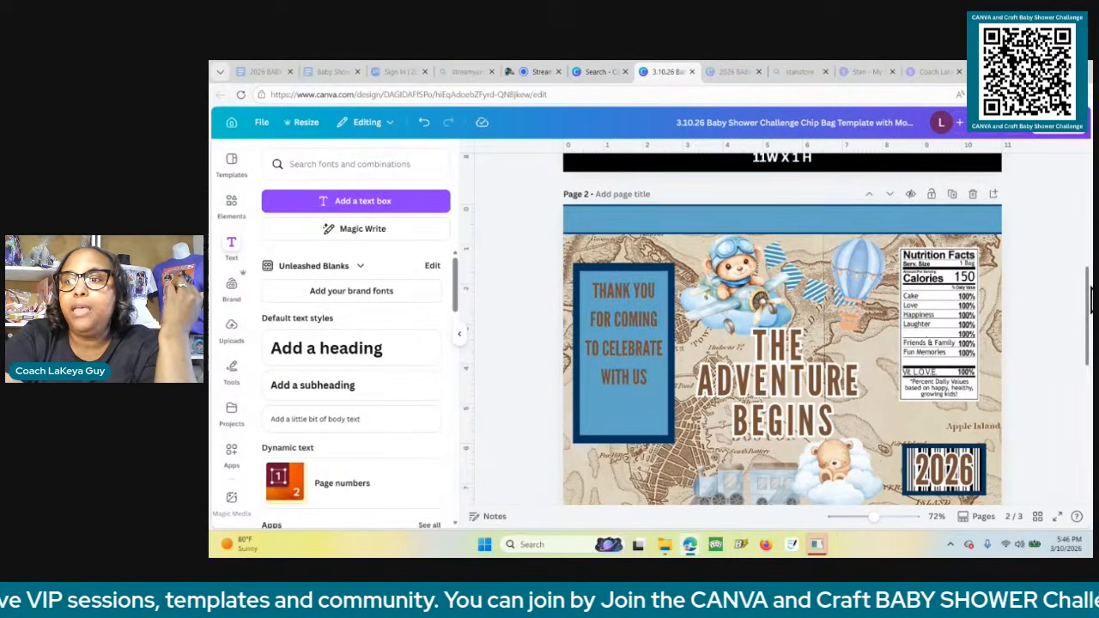
Give the navy bottom band a solid light blue border and stretch it past both side edges of the page.
{"action": "left_click_drag", "start_coordinate": [1086, 297], "coordinate": [1086, 331]}
{"action": "left_click", "coordinate": [986, 419]}
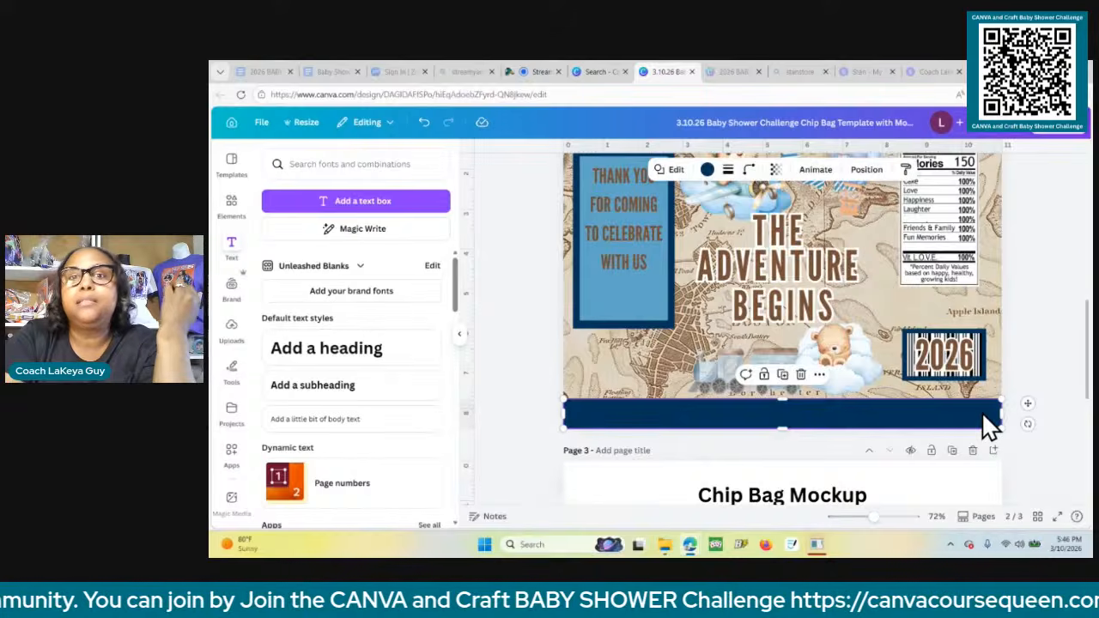
{"action": "left_click", "coordinate": [727, 170]}
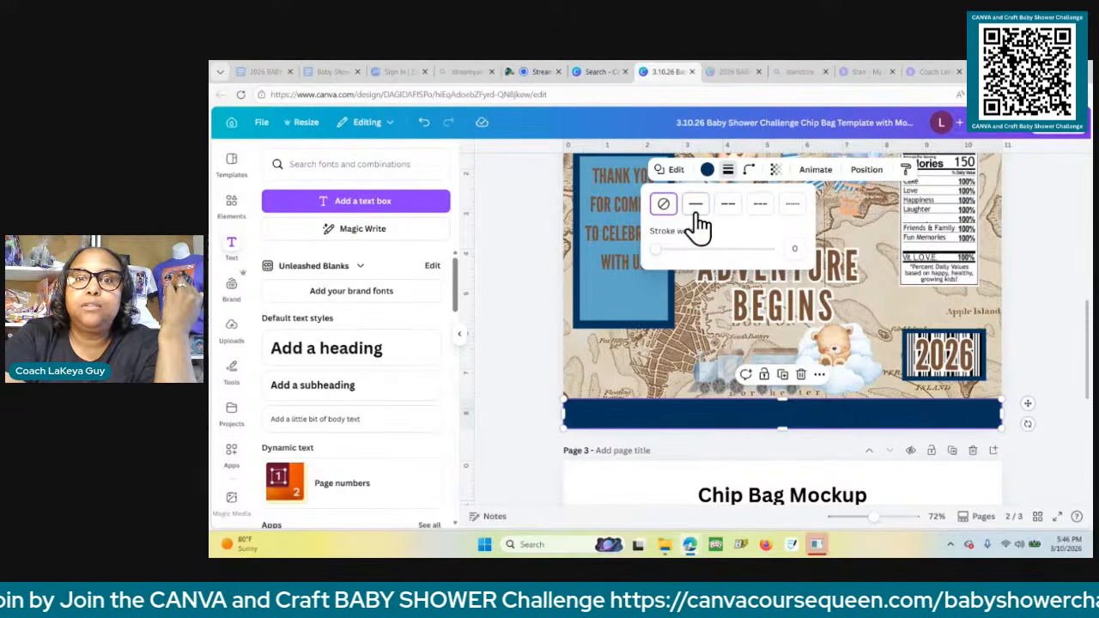
{"action": "left_click", "coordinate": [696, 204]}
{"action": "left_click", "coordinate": [717, 171]}
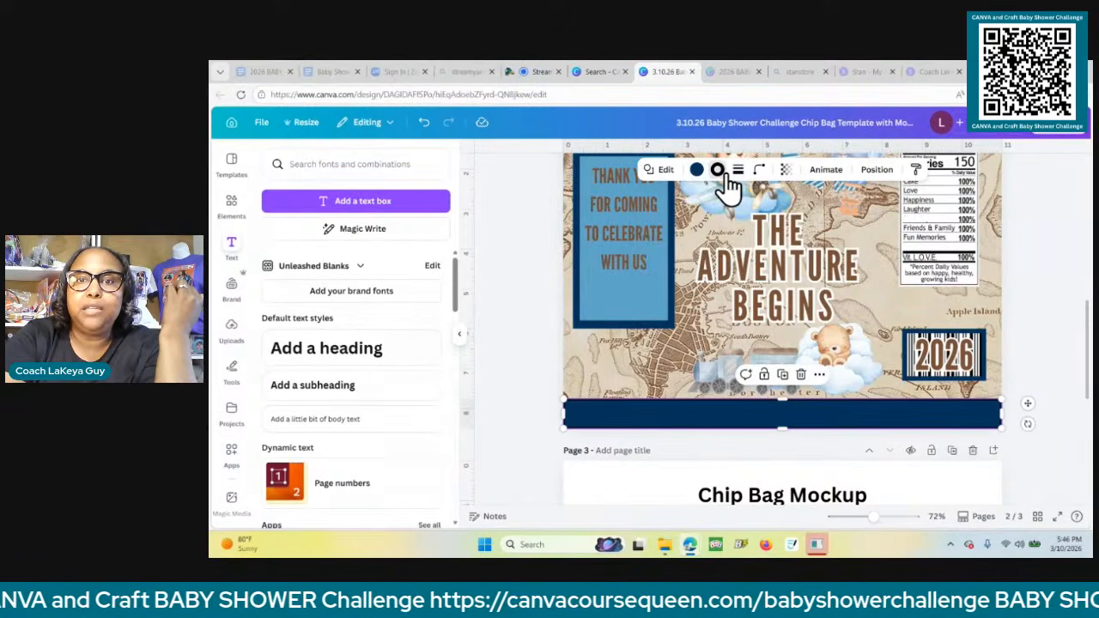
{"action": "left_click", "coordinate": [378, 240]}
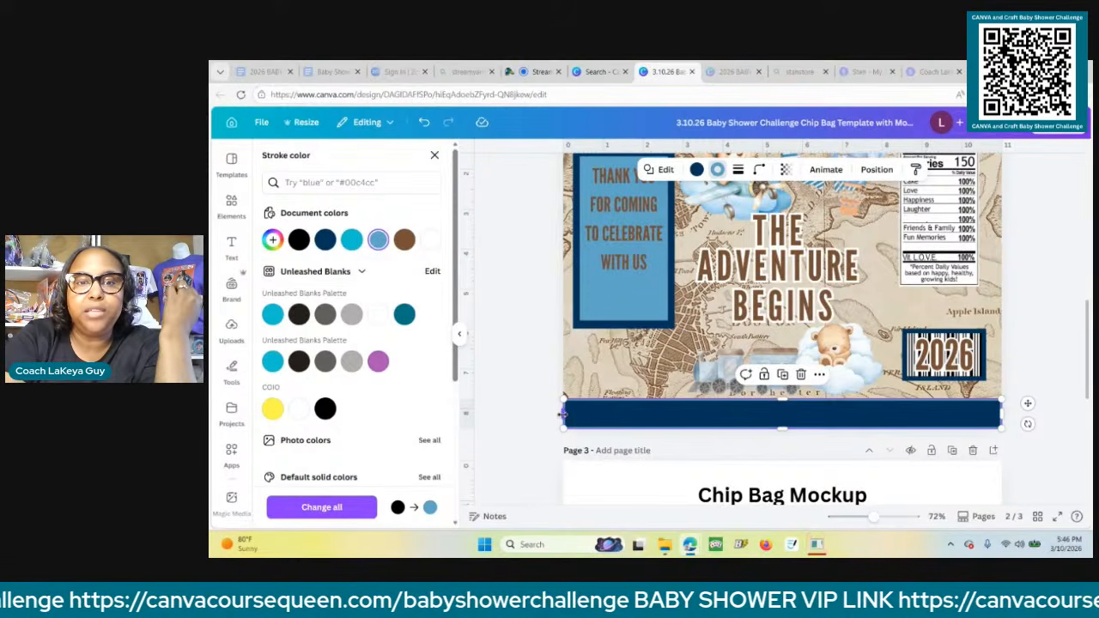
{"action": "left_click_drag", "start_coordinate": [563, 415], "coordinate": [541, 412]}
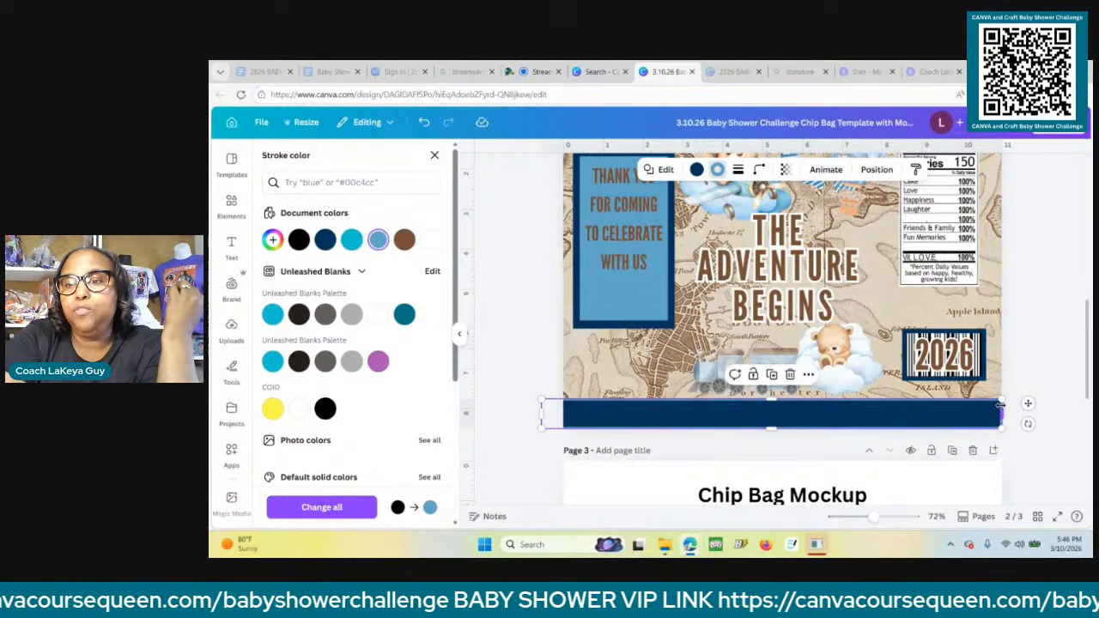
{"action": "left_click_drag", "start_coordinate": [1002, 405], "coordinate": [1020, 408]}
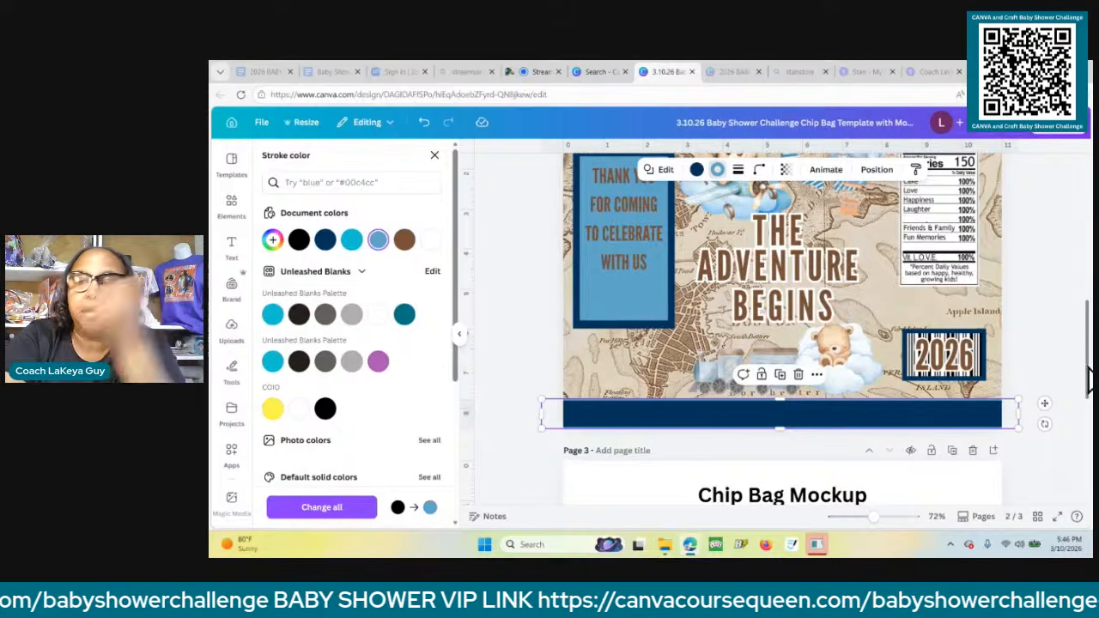
Download only the current page, page 2, as a PNG at size 1.
{"action": "mouse_move", "coordinate": [1089, 352]}
{"action": "left_mouse_down"}
{"action": "mouse_move", "coordinate": [1084, 466]}
{"action": "mouse_move", "coordinate": [1087, 318]}
{"action": "mouse_move", "coordinate": [1087, 335]}
{"action": "left_mouse_up"}
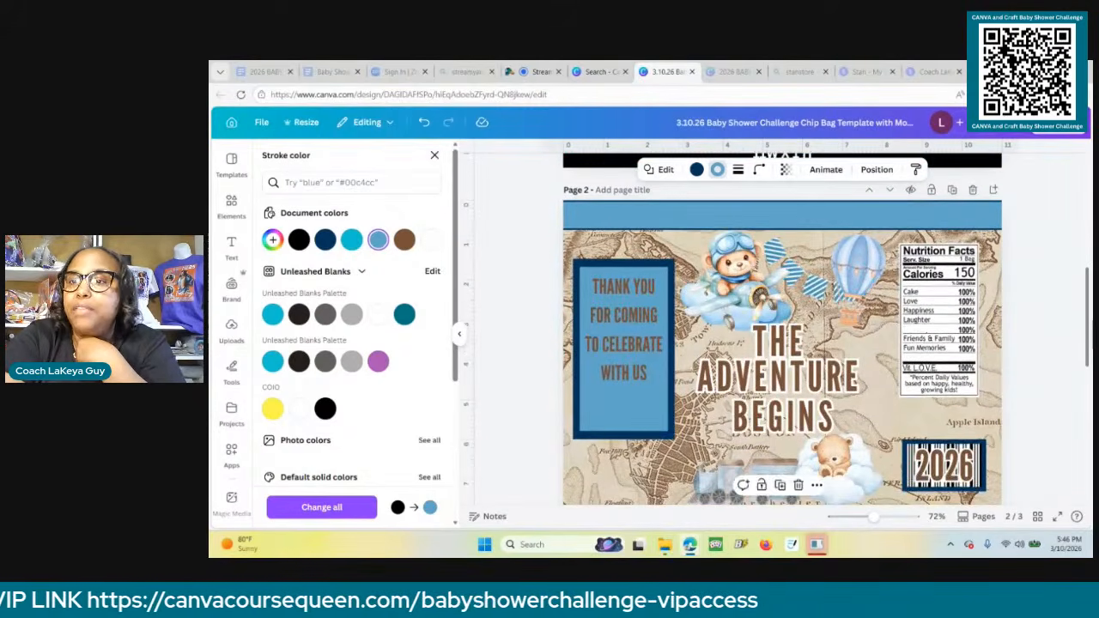
{"action": "left_click", "coordinate": [1050, 131]}
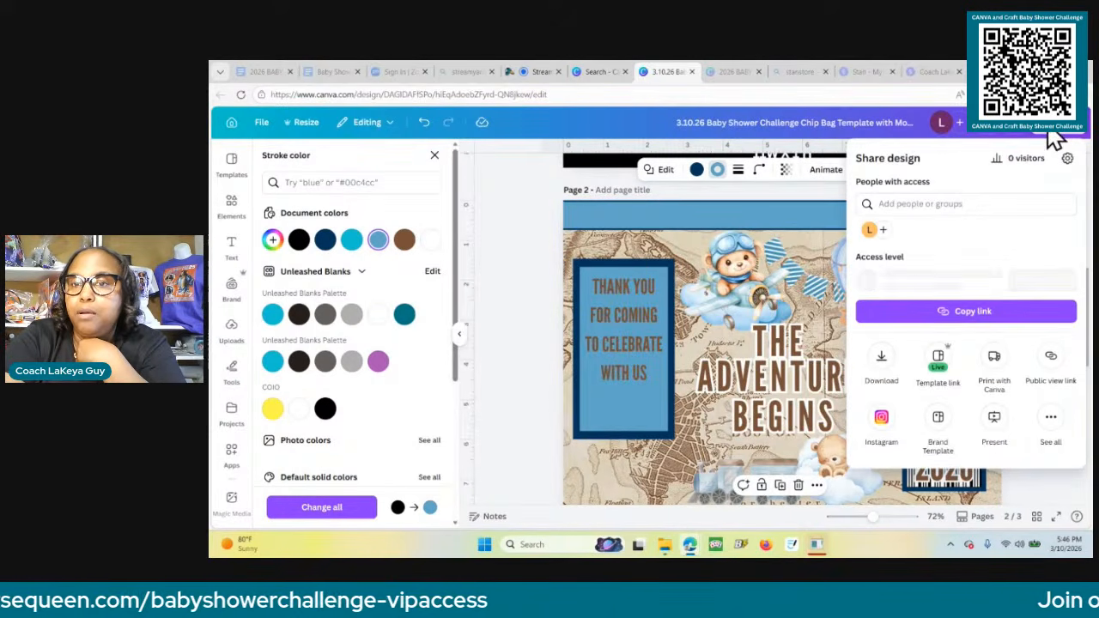
{"action": "left_click", "coordinate": [882, 368]}
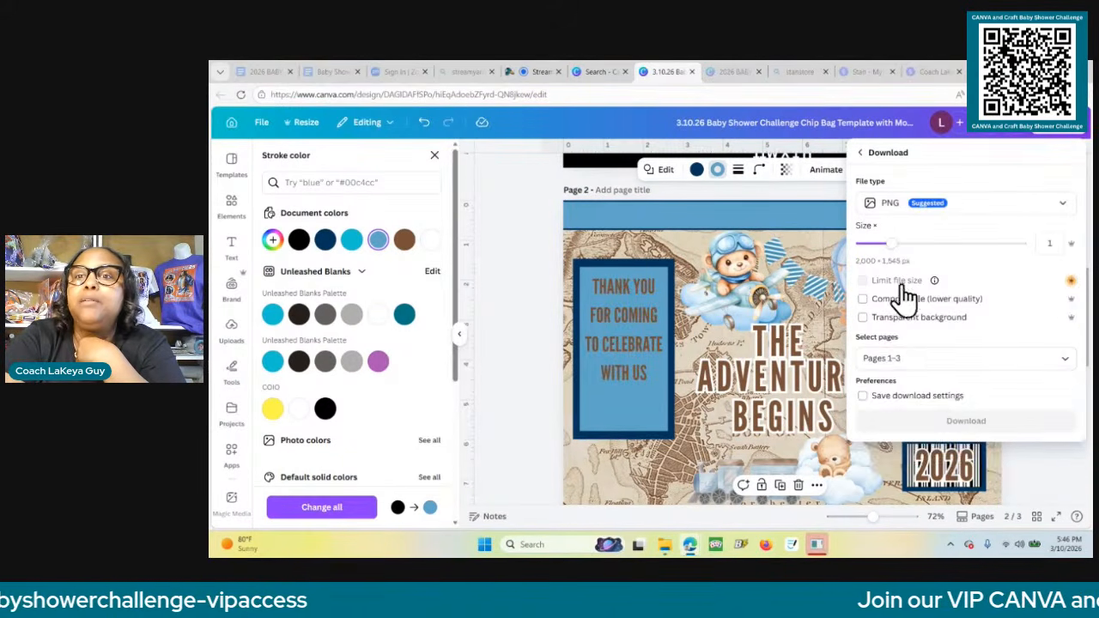
{"action": "left_click", "coordinate": [906, 357]}
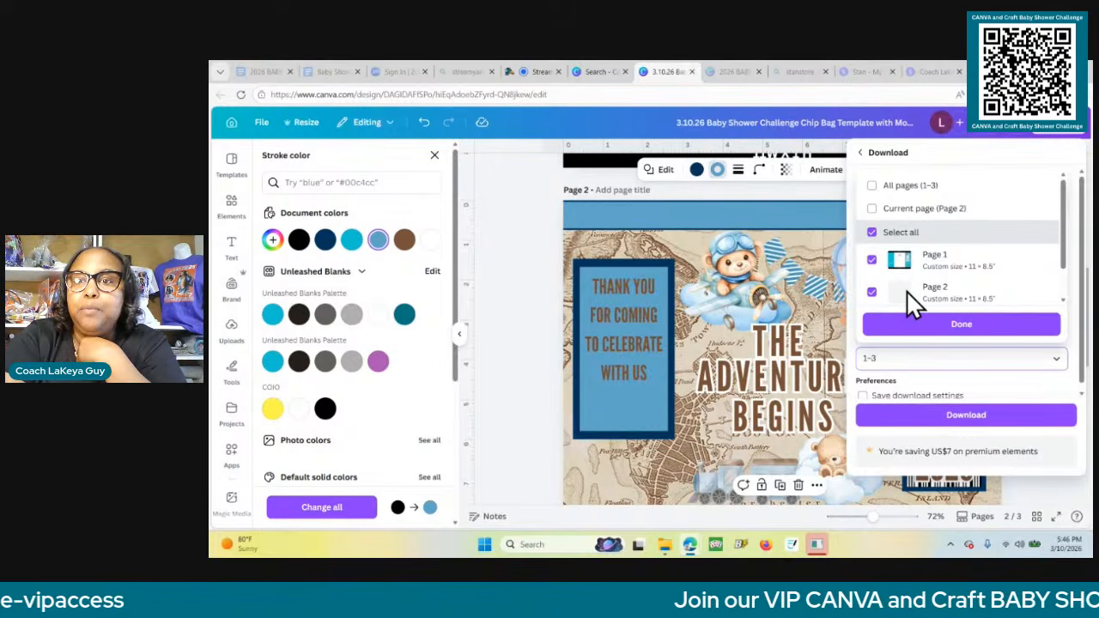
{"action": "right_click", "coordinate": [873, 205]}
{"action": "left_click", "coordinate": [869, 211]}
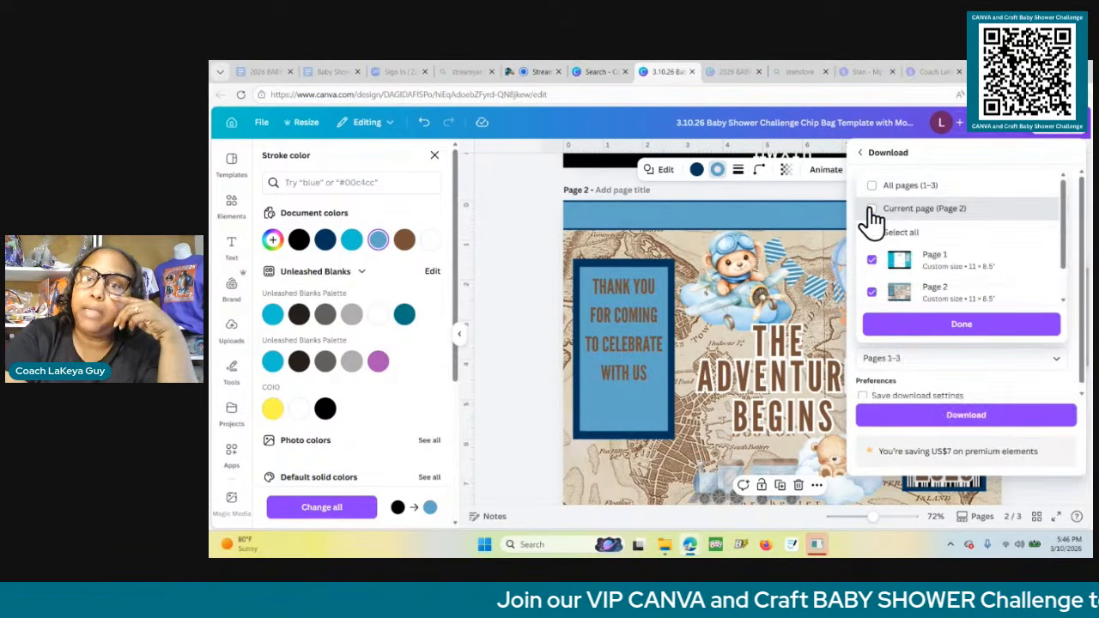
{"action": "left_click", "coordinate": [871, 208]}
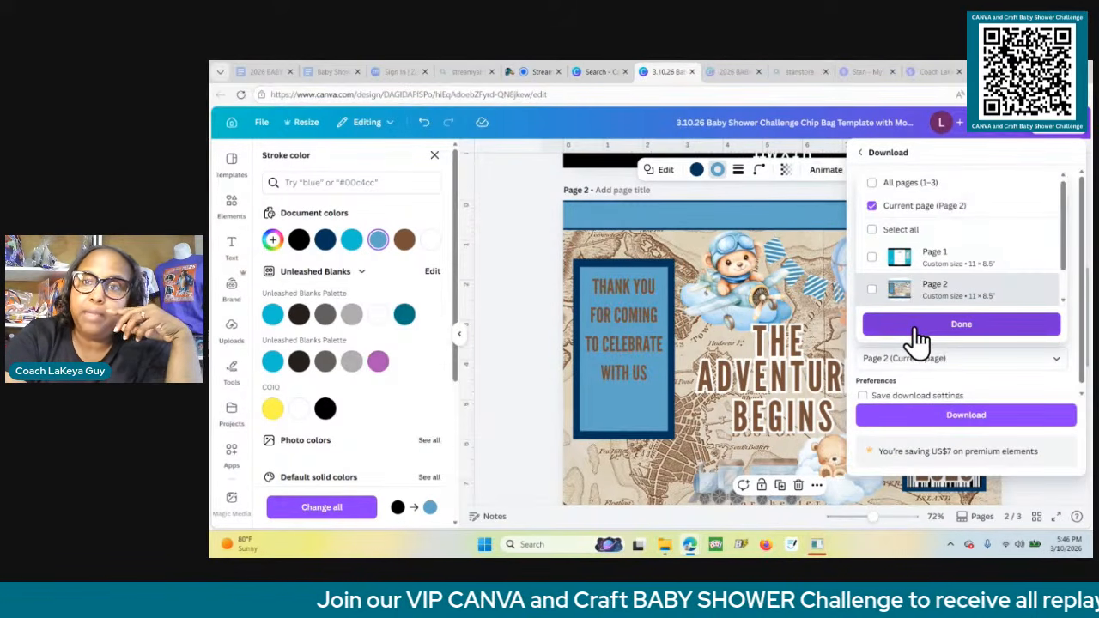
{"action": "left_click", "coordinate": [916, 328]}
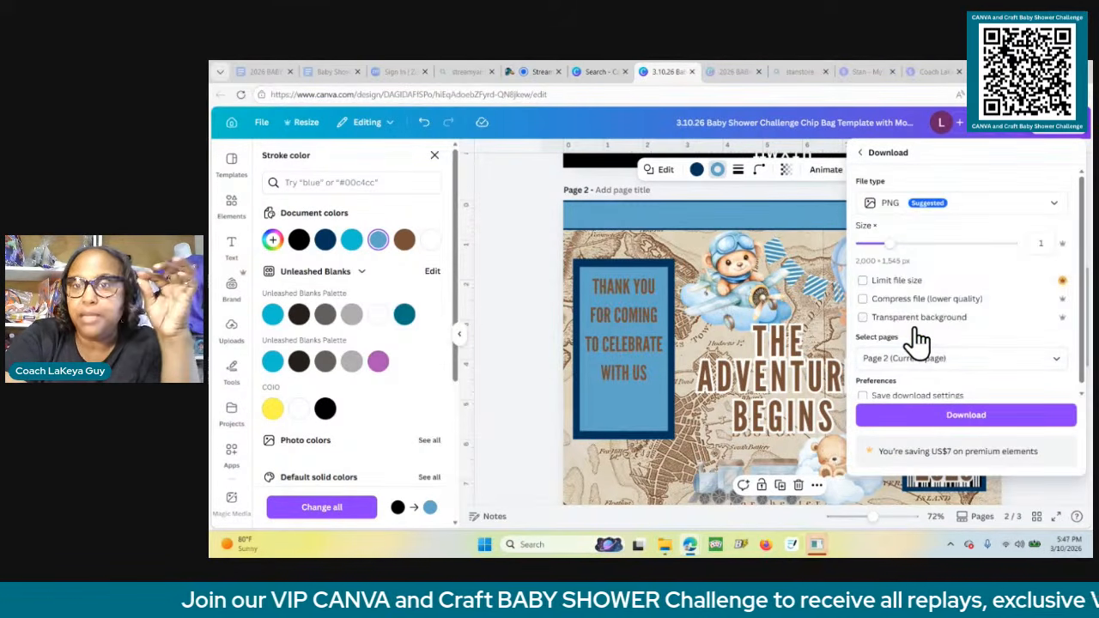
{"action": "left_click", "coordinate": [953, 425]}
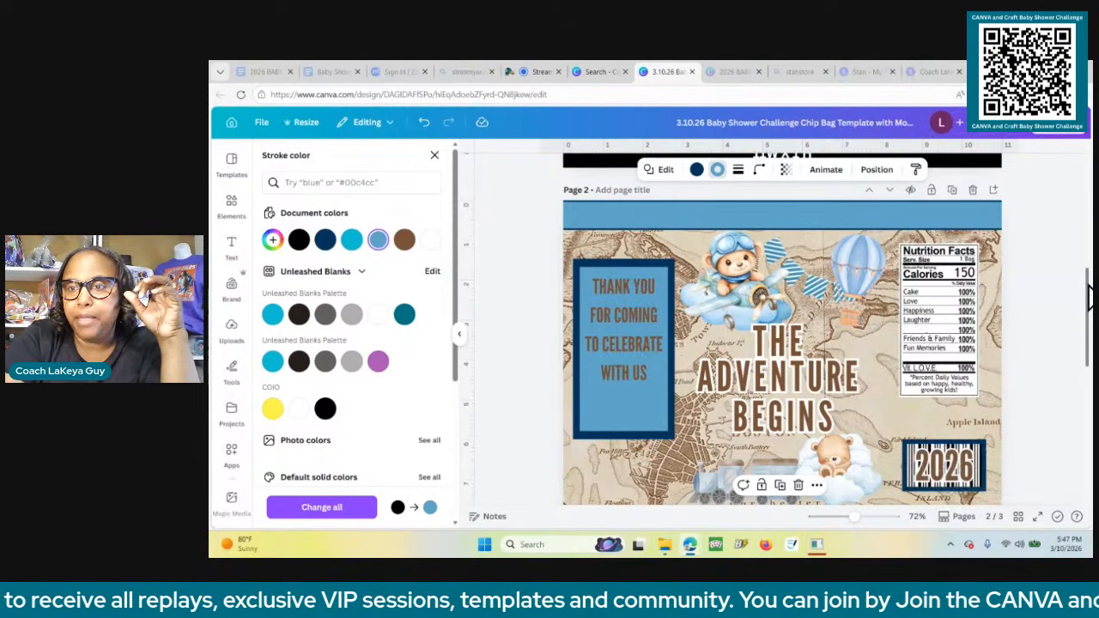
Upload the downloaded chip bag wrapper PNG and place it in the chip bag mockup frame on page 3.
{"action": "left_click_drag", "start_coordinate": [1089, 296], "coordinate": [1091, 344]}
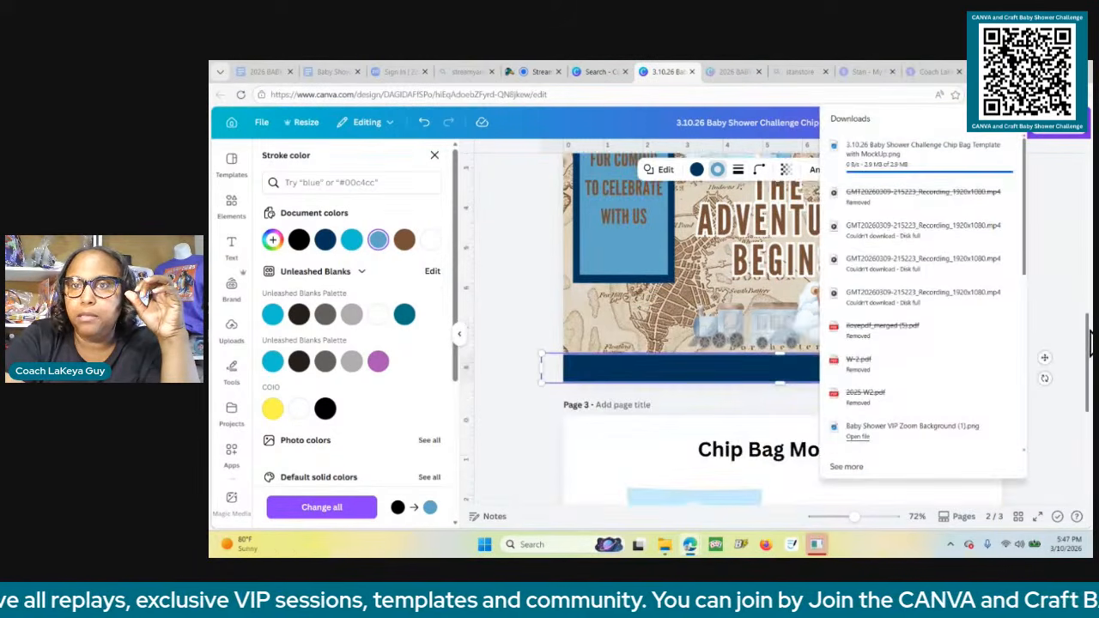
{"action": "left_click", "coordinate": [1073, 458]}
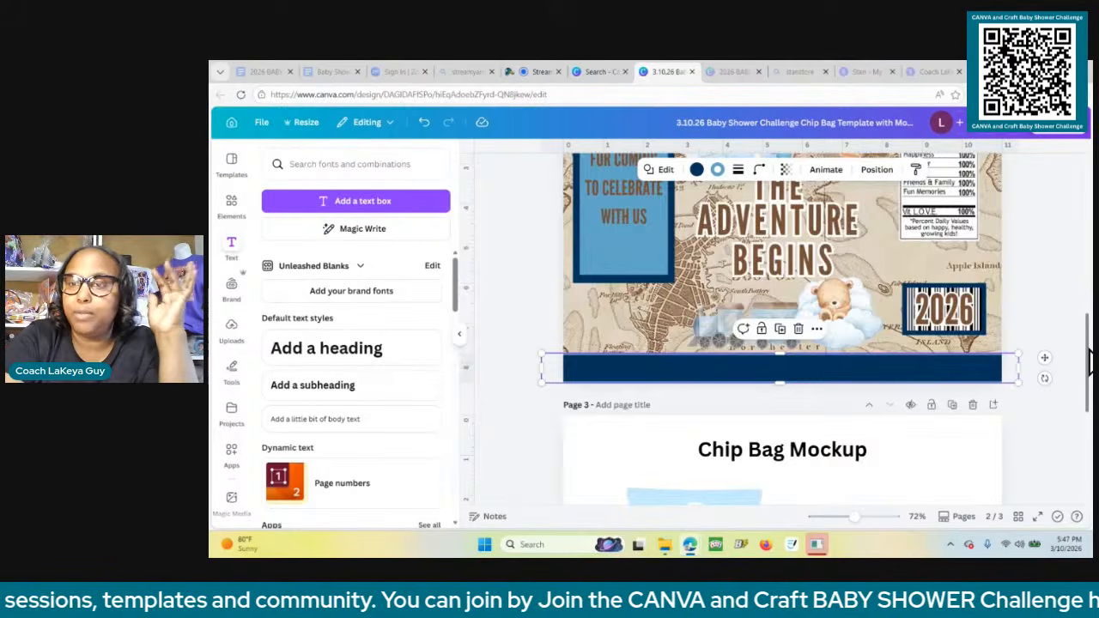
{"action": "scroll", "coordinate": [1089, 361], "scroll_direction": "down", "scroll_amount": 3}
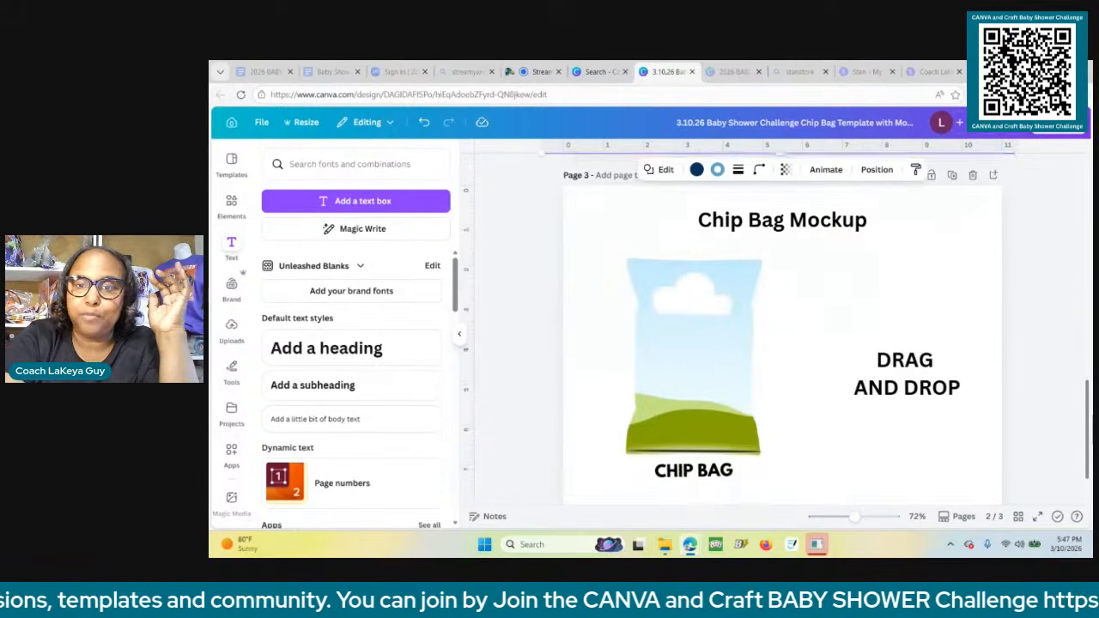
{"action": "left_click", "coordinate": [230, 342]}
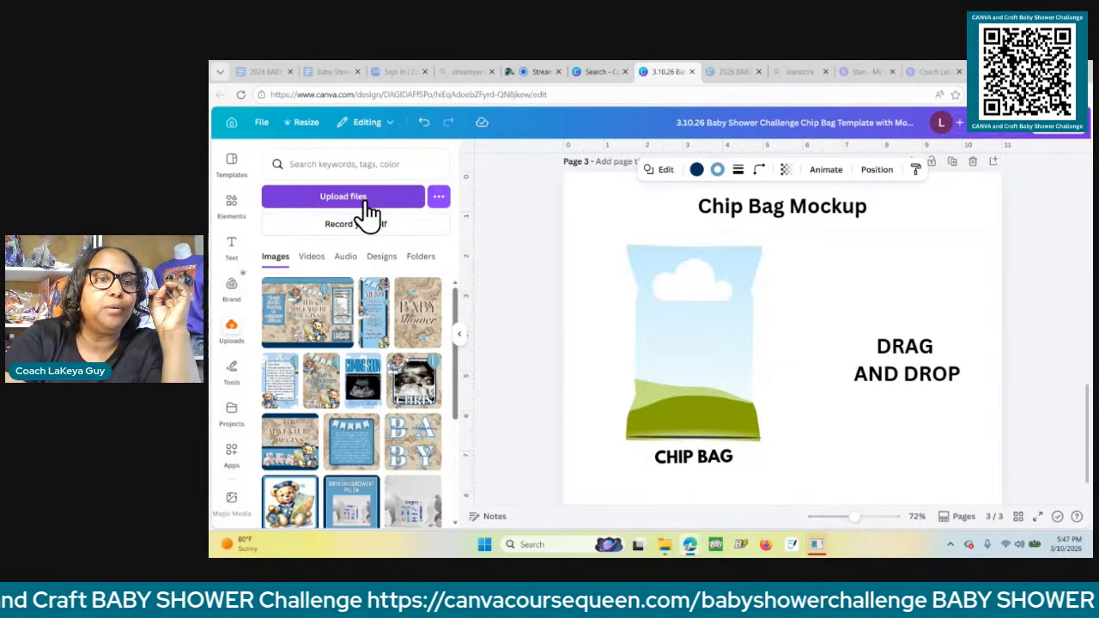
{"action": "left_click", "coordinate": [367, 211]}
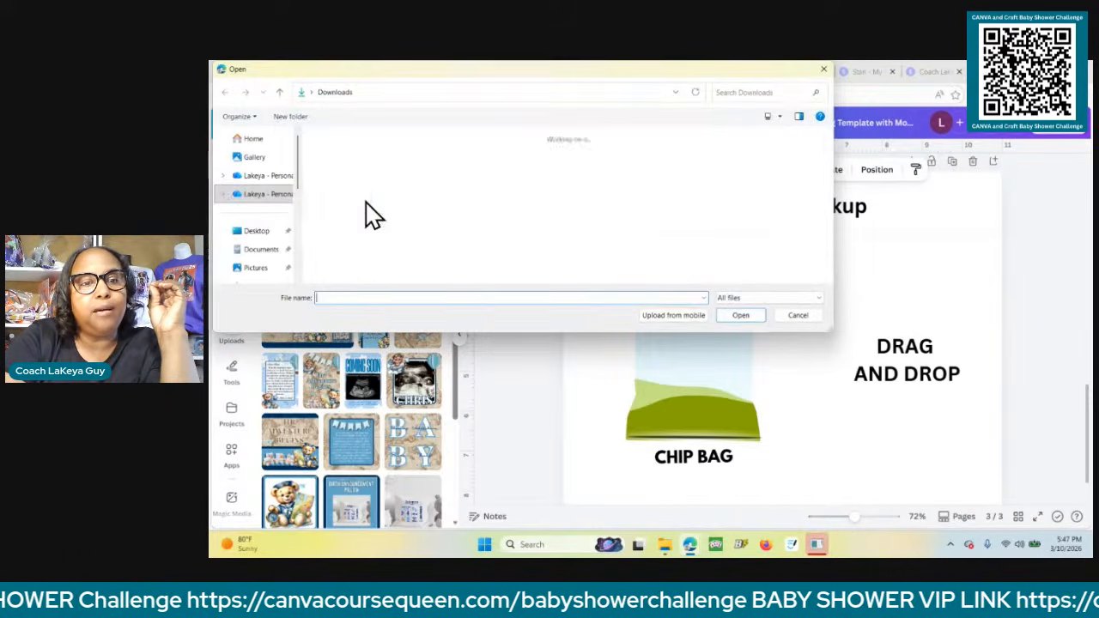
{"action": "double_click", "coordinate": [347, 185]}
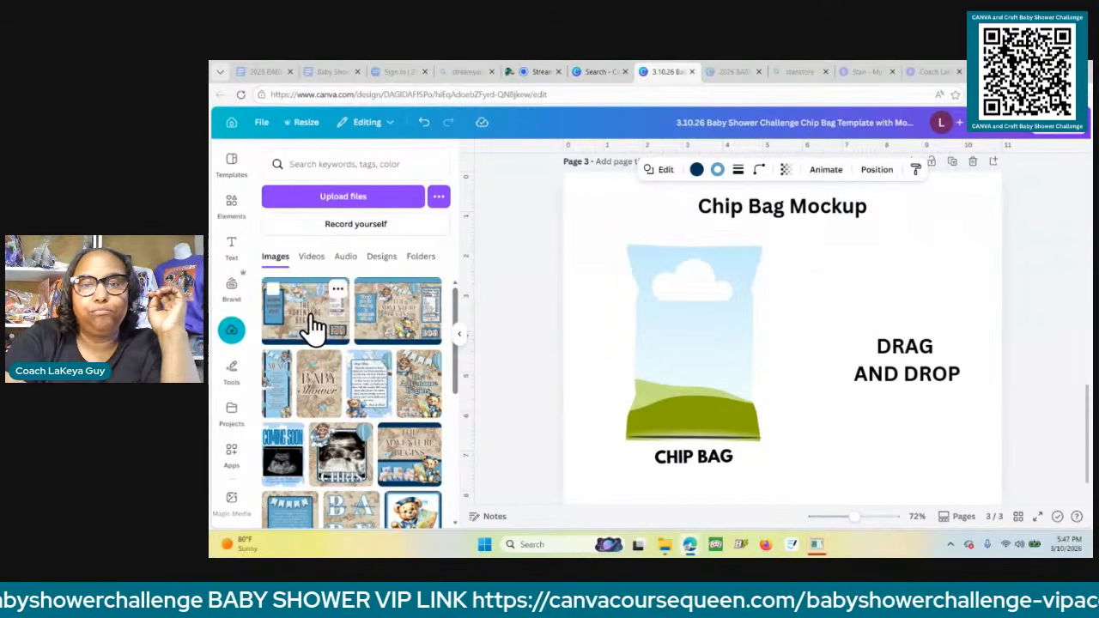
{"action": "left_click_drag", "start_coordinate": [313, 325], "coordinate": [662, 327]}
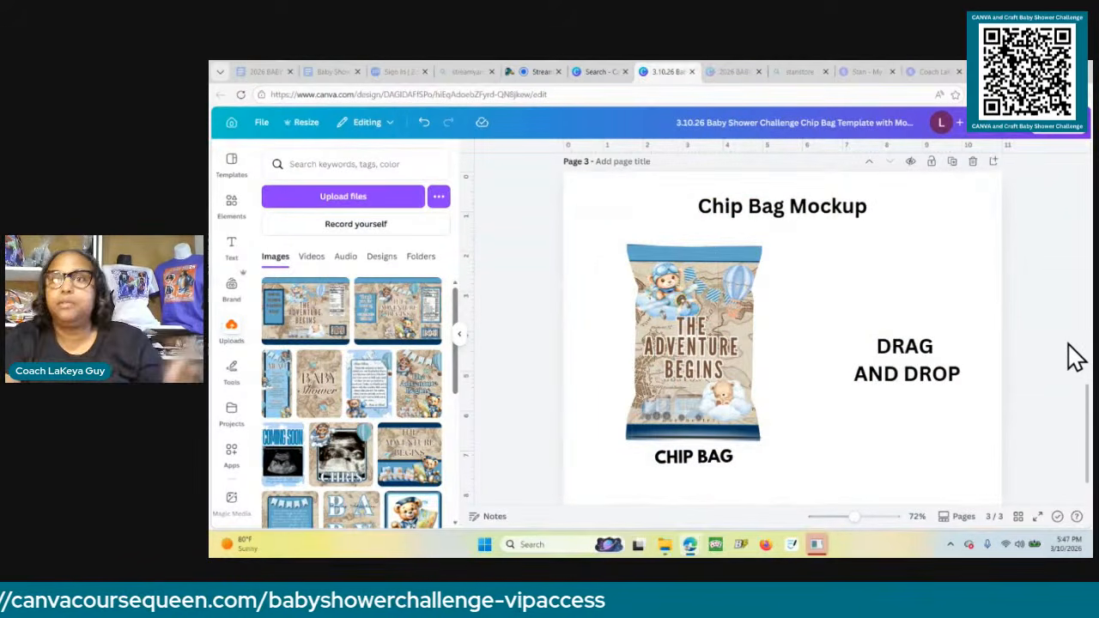
Delete the "DRAG AND DROP", "CHIP BAG" and "Chip Bag Mockup" texts from page 3.
{"action": "mouse_move", "coordinate": [1088, 412]}
{"action": "left_mouse_down"}
{"action": "mouse_move", "coordinate": [1087, 216]}
{"action": "mouse_move", "coordinate": [1088, 417]}
{"action": "left_mouse_up"}
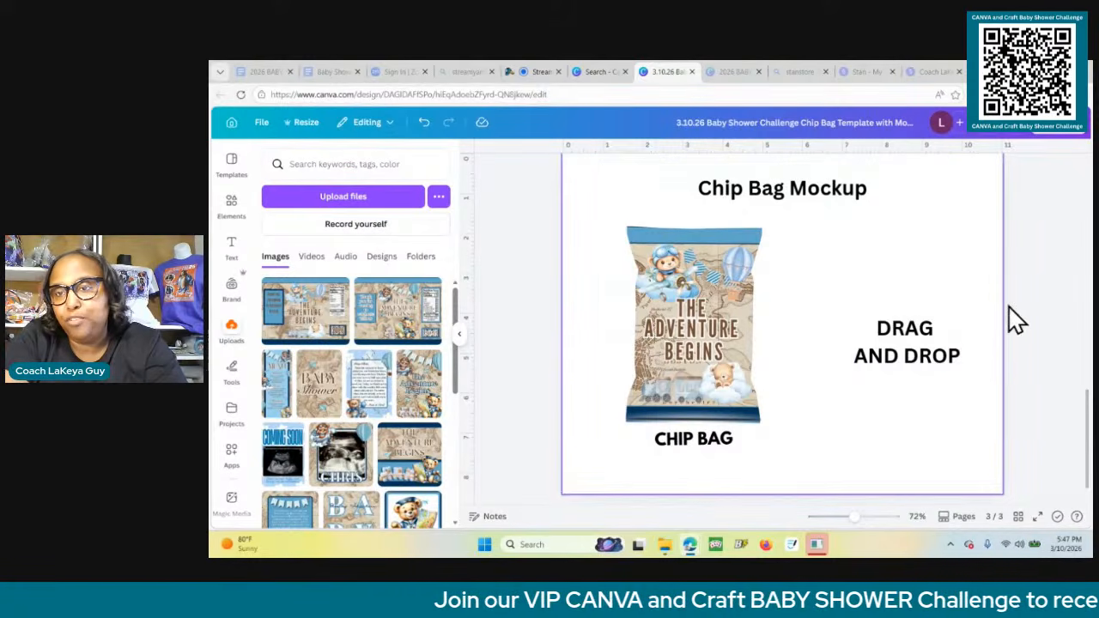
{"action": "left_click_drag", "start_coordinate": [876, 278], "coordinate": [929, 363]}
{"action": "key", "text": "Delete"}
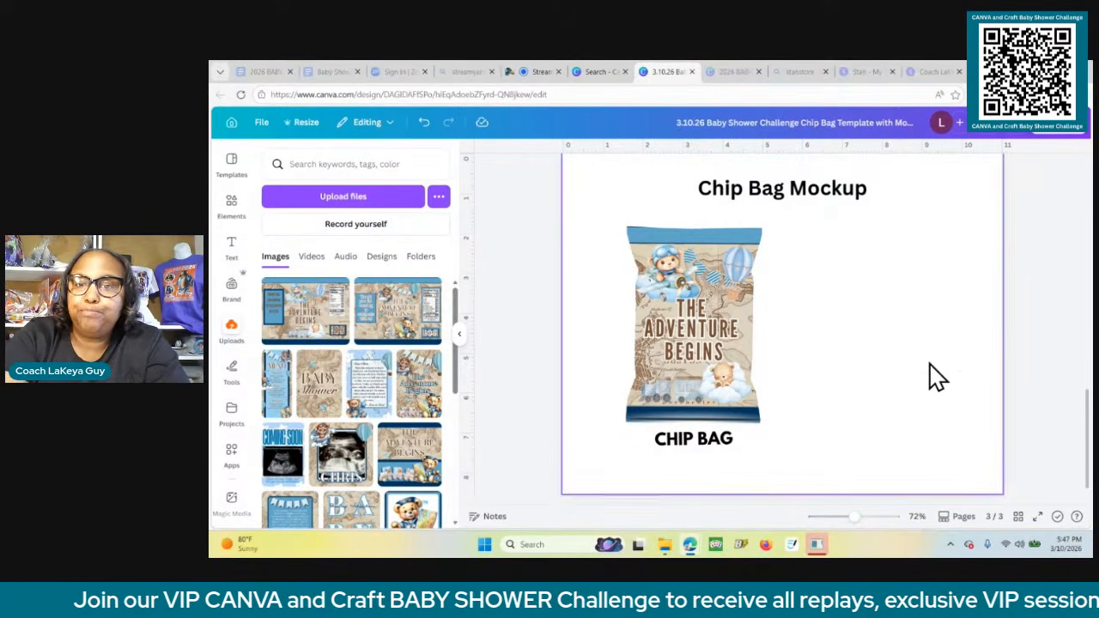
{"action": "left_click", "coordinate": [702, 455]}
{"action": "key", "text": "Delete"}
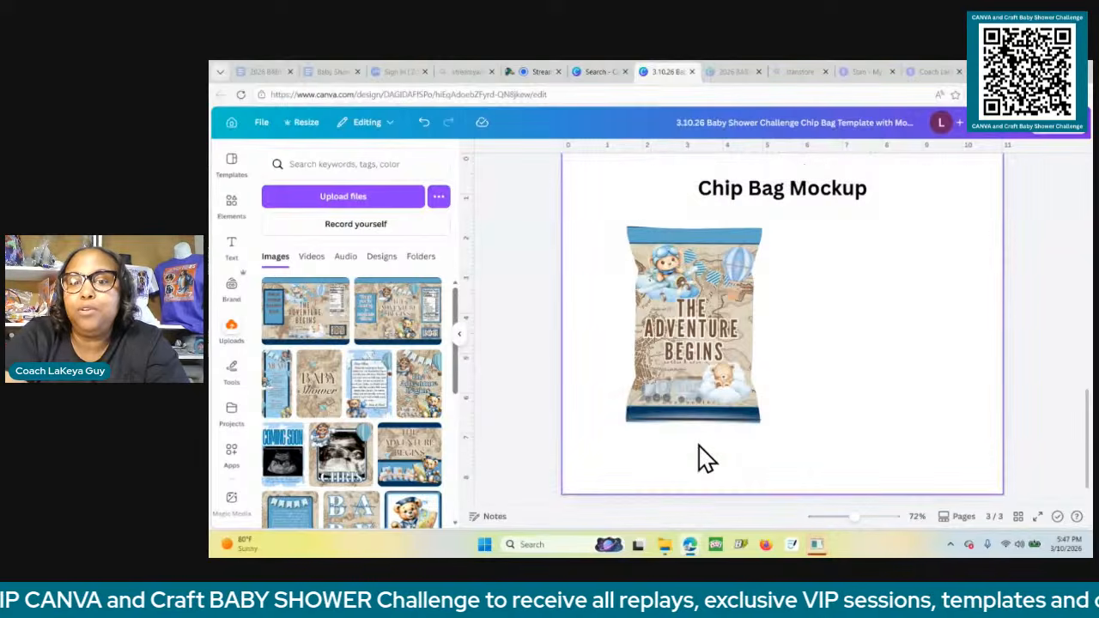
{"action": "left_click", "coordinate": [843, 206]}
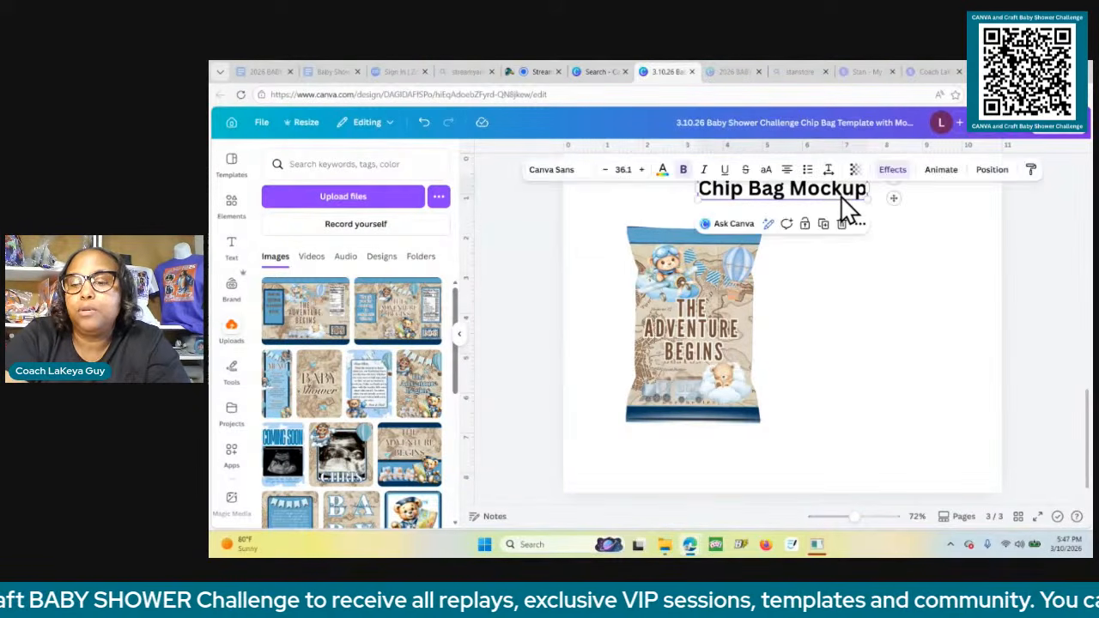
{"action": "key", "text": "Delete"}
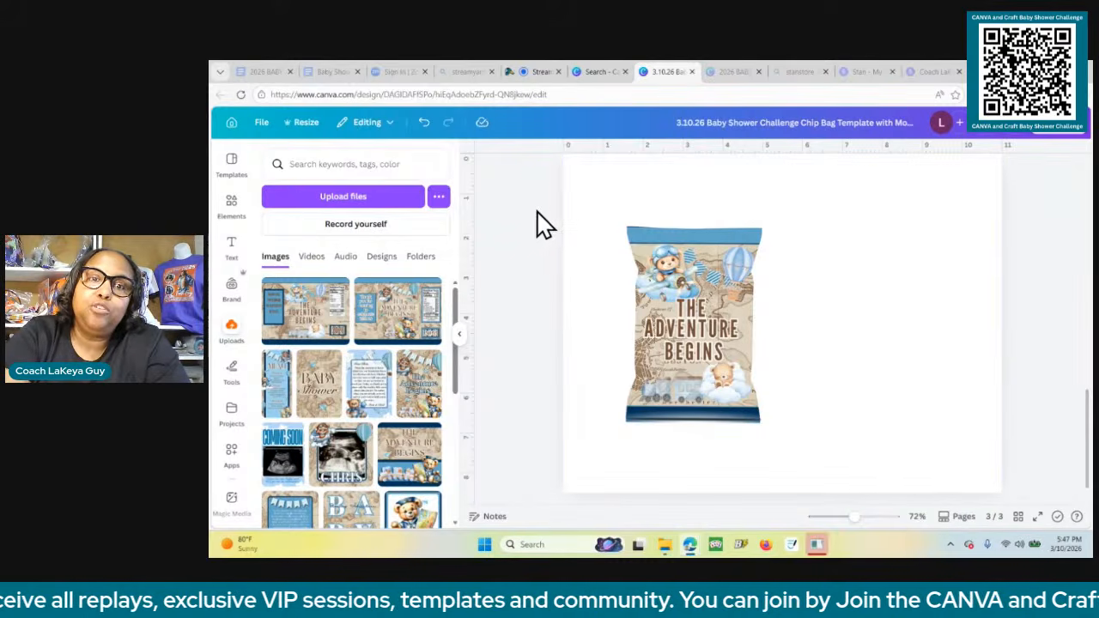
Tilt the whole chip bag mockup slightly counterclockwise, then duplicate it and place the copy to the right of the original.
{"action": "left_click_drag", "start_coordinate": [543, 206], "coordinate": [808, 461]}
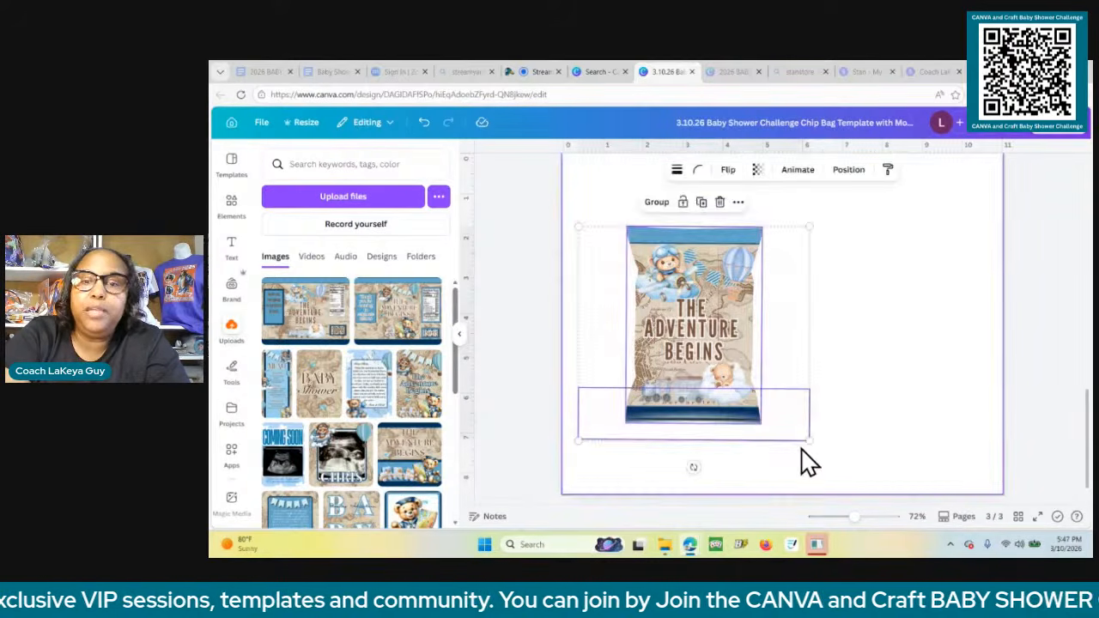
{"action": "left_click_drag", "start_coordinate": [694, 467], "coordinate": [736, 437]}
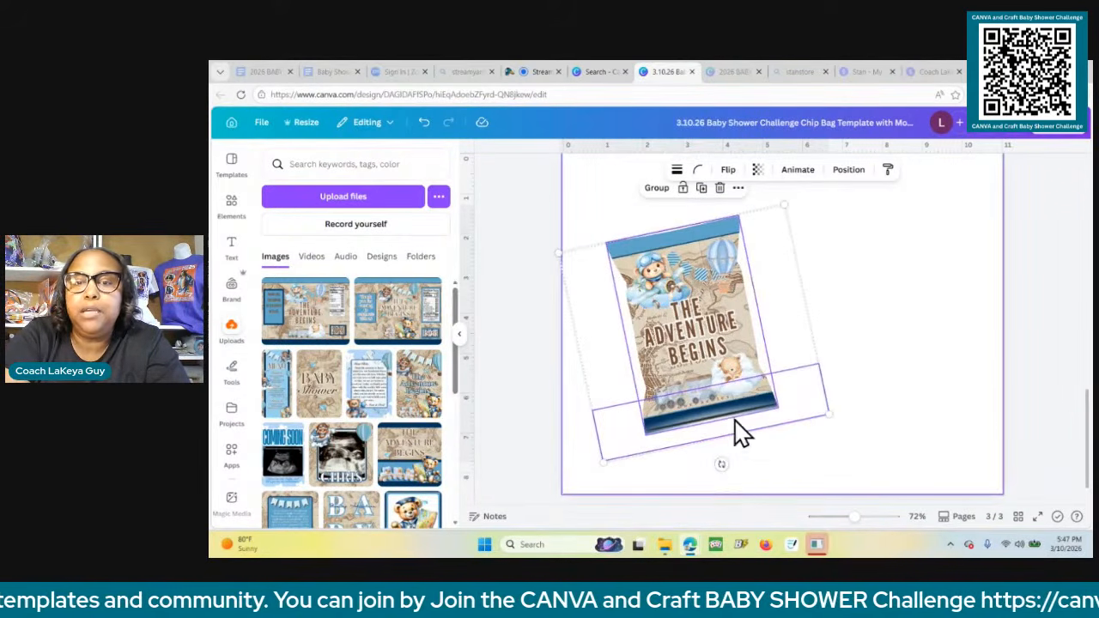
{"action": "left_click", "coordinate": [702, 188]}
{"action": "left_click_drag", "start_coordinate": [779, 330], "coordinate": [871, 327]}
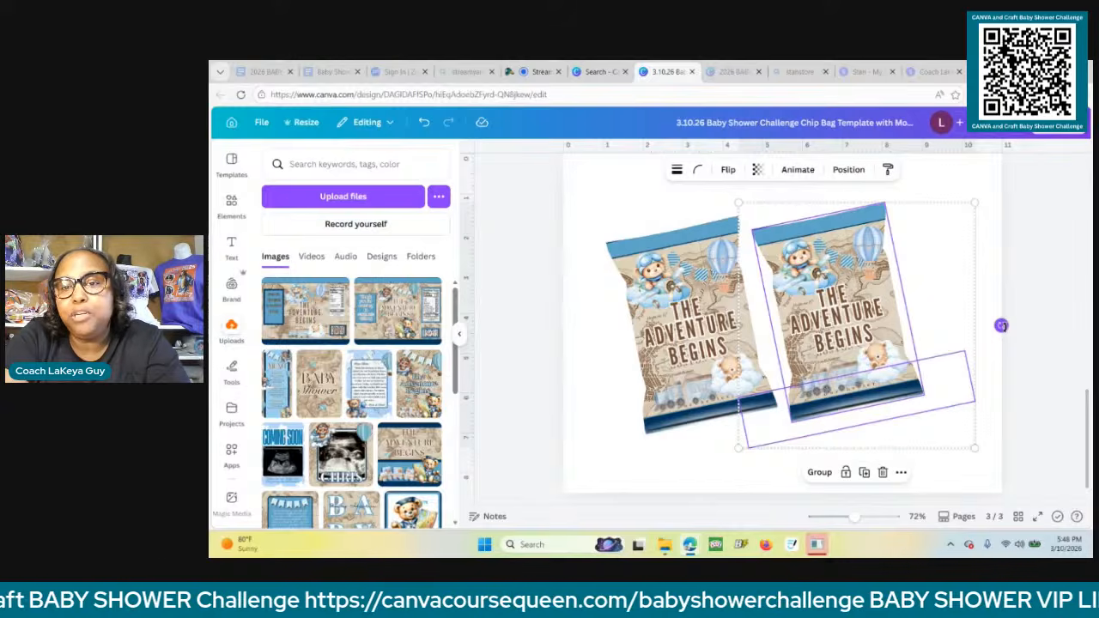
Tilt the copied chip bag clockwise so it mirrors the original, then enlarge both bags together to fill page 3.
{"action": "left_click_drag", "start_coordinate": [1001, 325], "coordinate": [977, 377]}
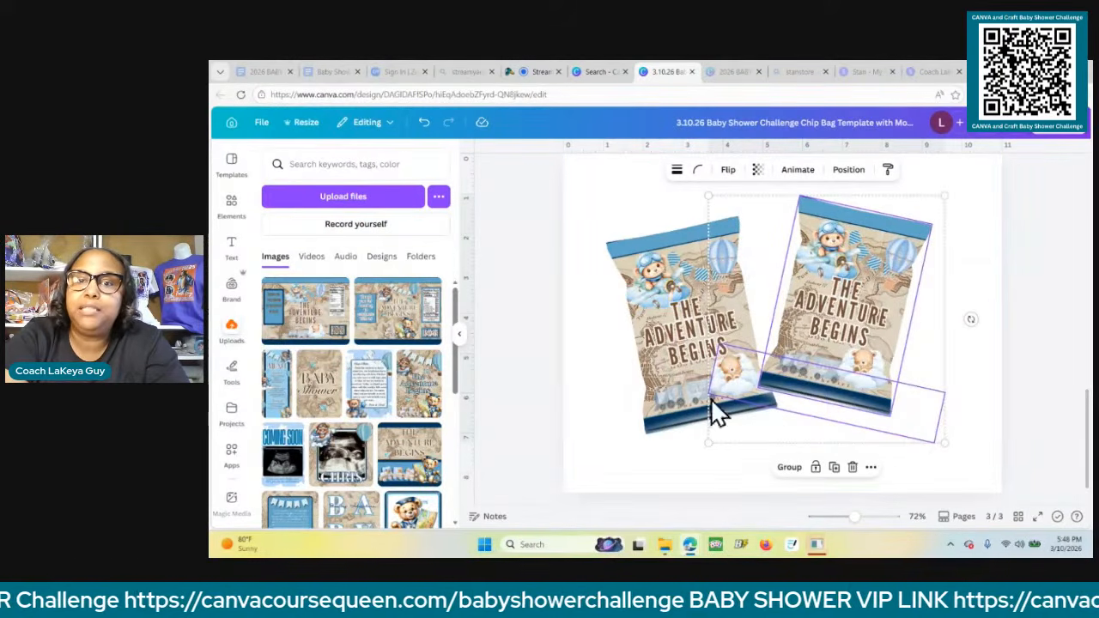
{"action": "scroll", "coordinate": [1089, 415], "scroll_direction": "up", "scroll_amount": 1}
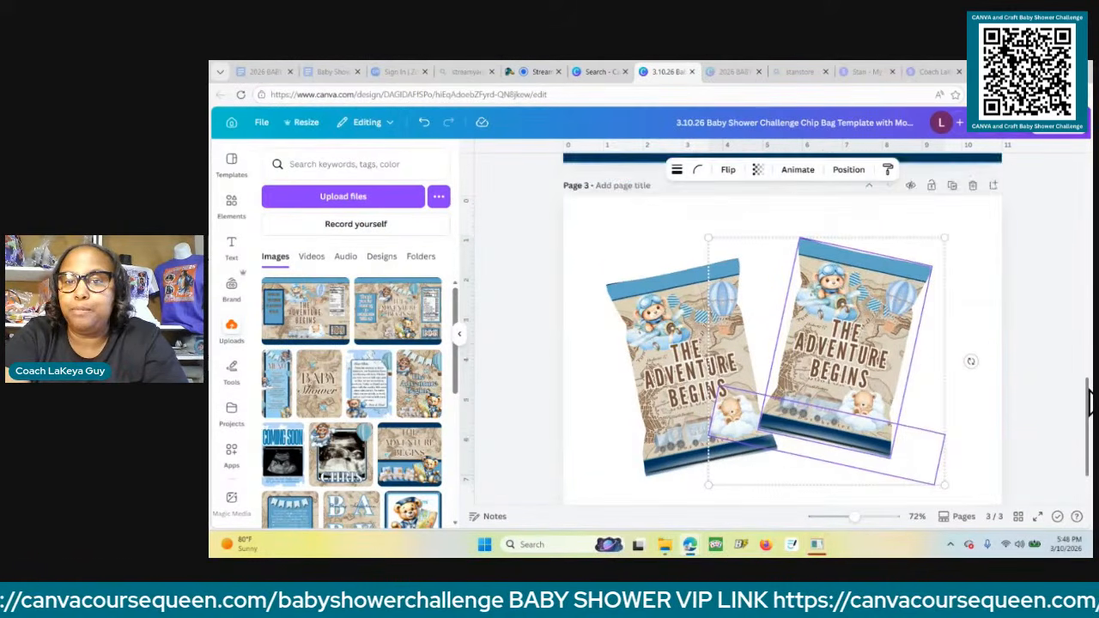
{"action": "left_click_drag", "start_coordinate": [854, 518], "coordinate": [837, 517]}
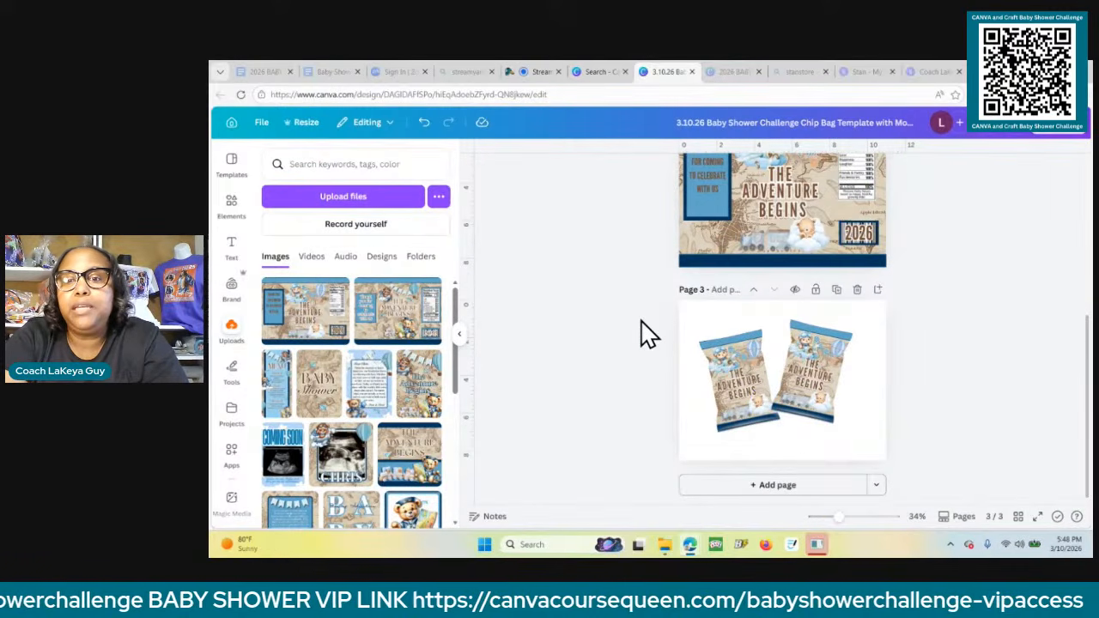
{"action": "left_click_drag", "start_coordinate": [644, 333], "coordinate": [886, 463]}
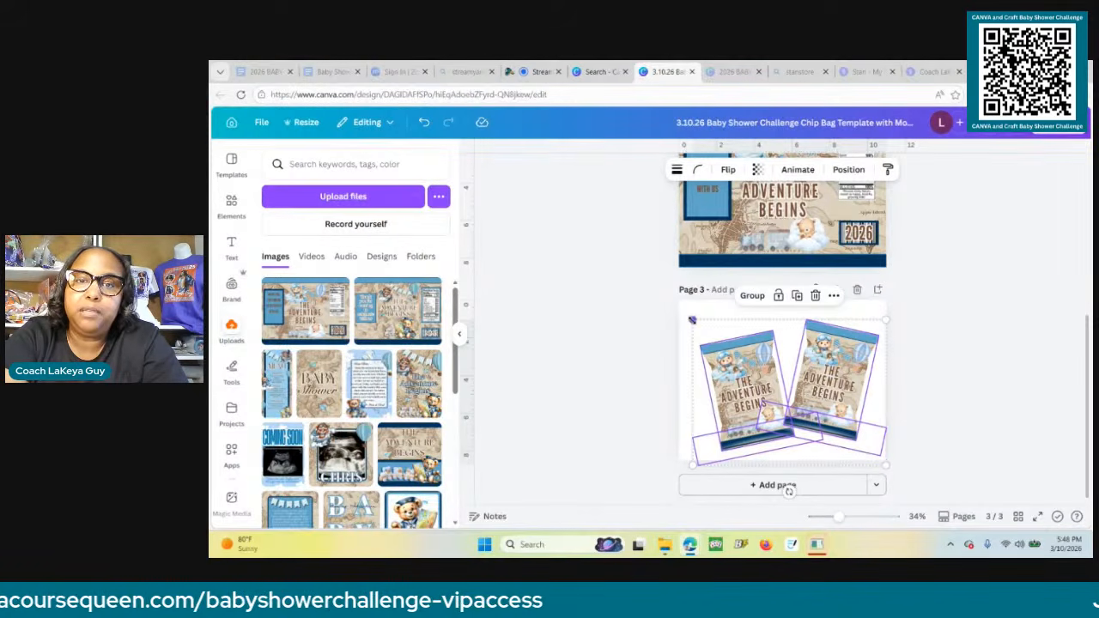
{"action": "left_click_drag", "start_coordinate": [692, 319], "coordinate": [675, 306]}
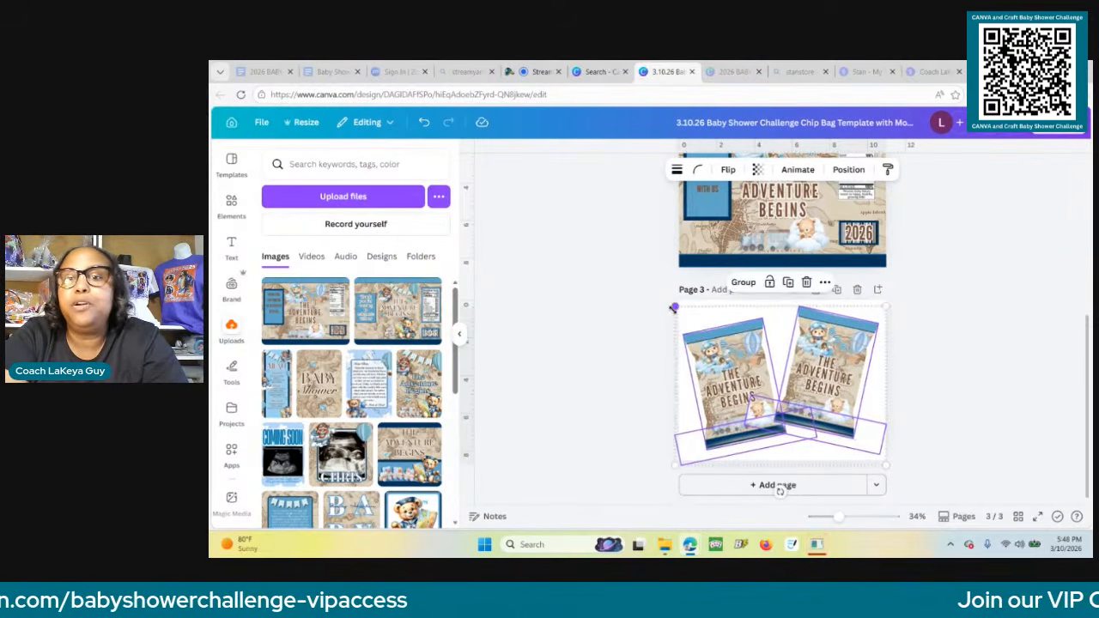
{"action": "left_click", "coordinate": [974, 386]}
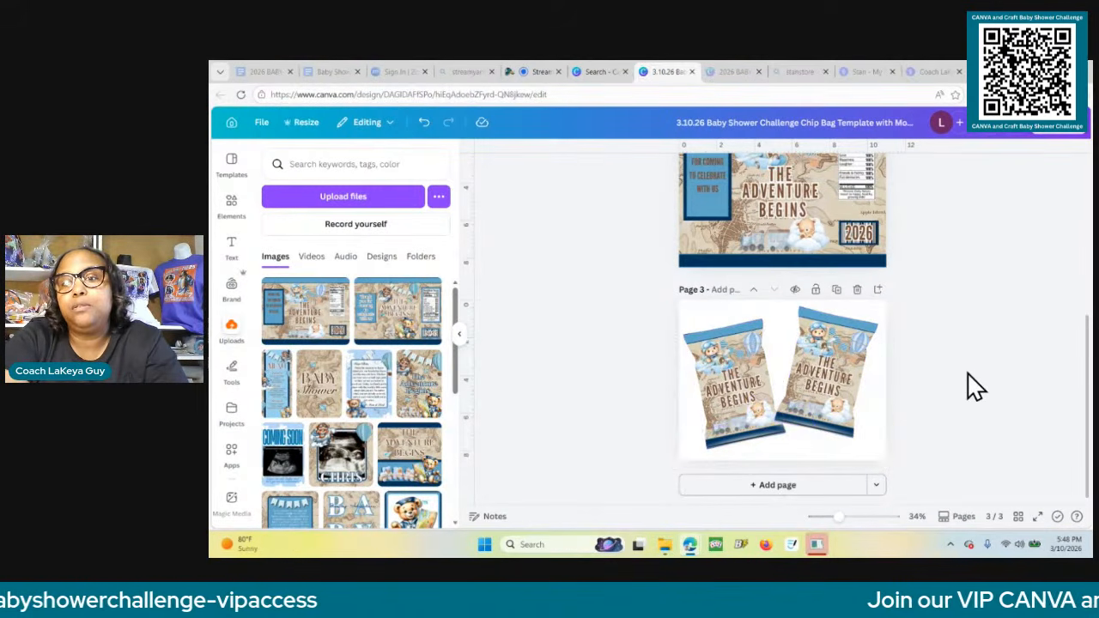
Try shifting the wrapper image inside the copied bag's frame to show the thank-you side panel, then undo the shift.
{"action": "left_click", "coordinate": [817, 382]}
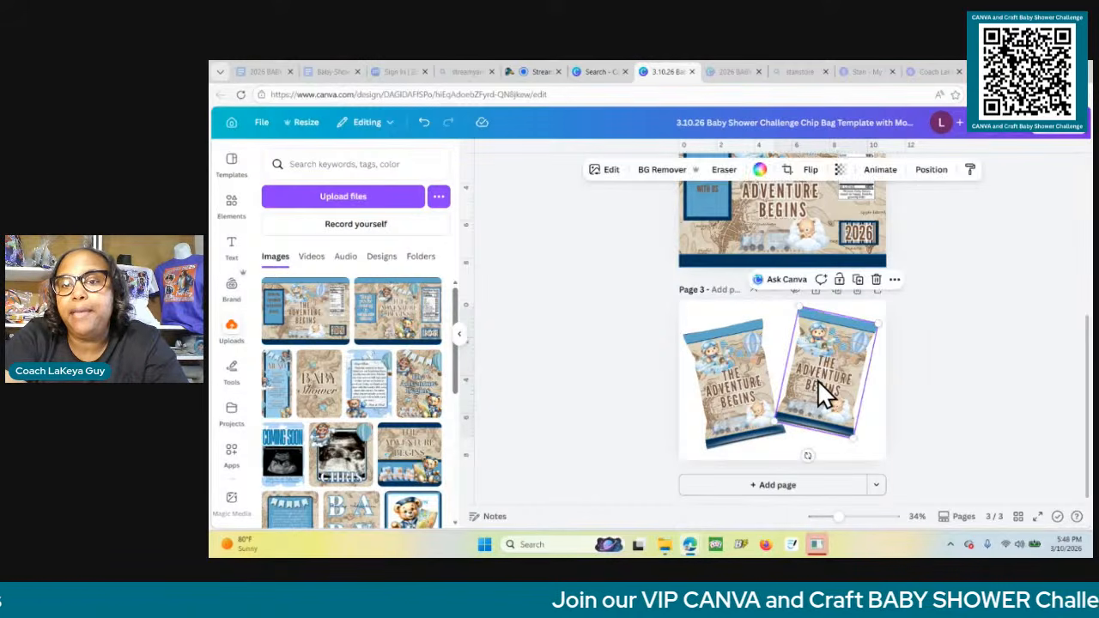
{"action": "double_click", "coordinate": [818, 381]}
{"action": "left_click_drag", "start_coordinate": [818, 378], "coordinate": [872, 397]}
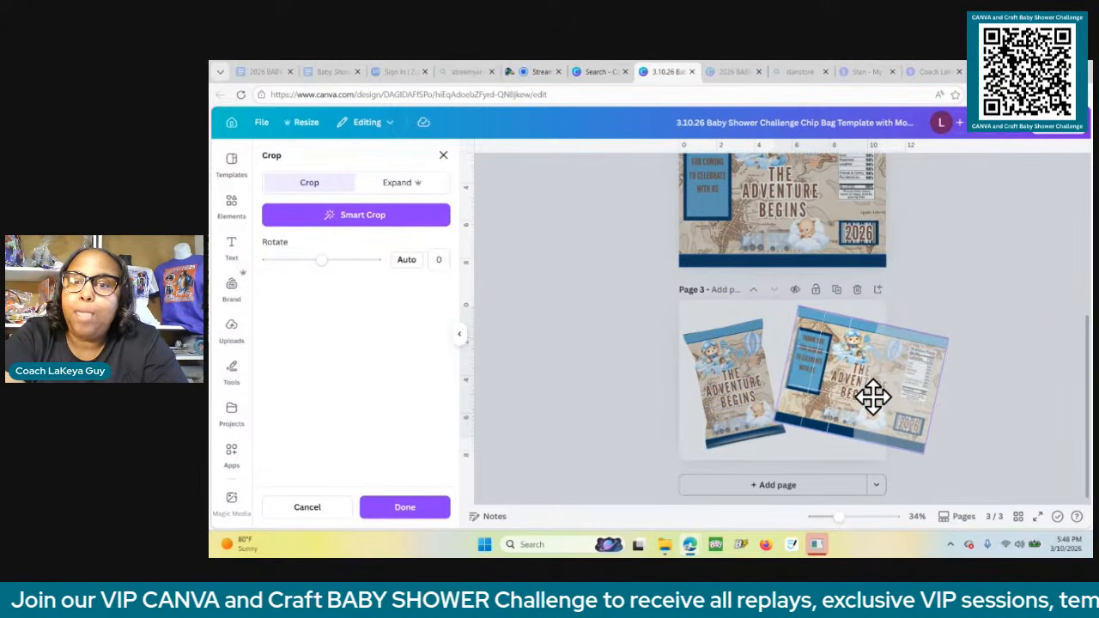
{"action": "left_click", "coordinate": [954, 421]}
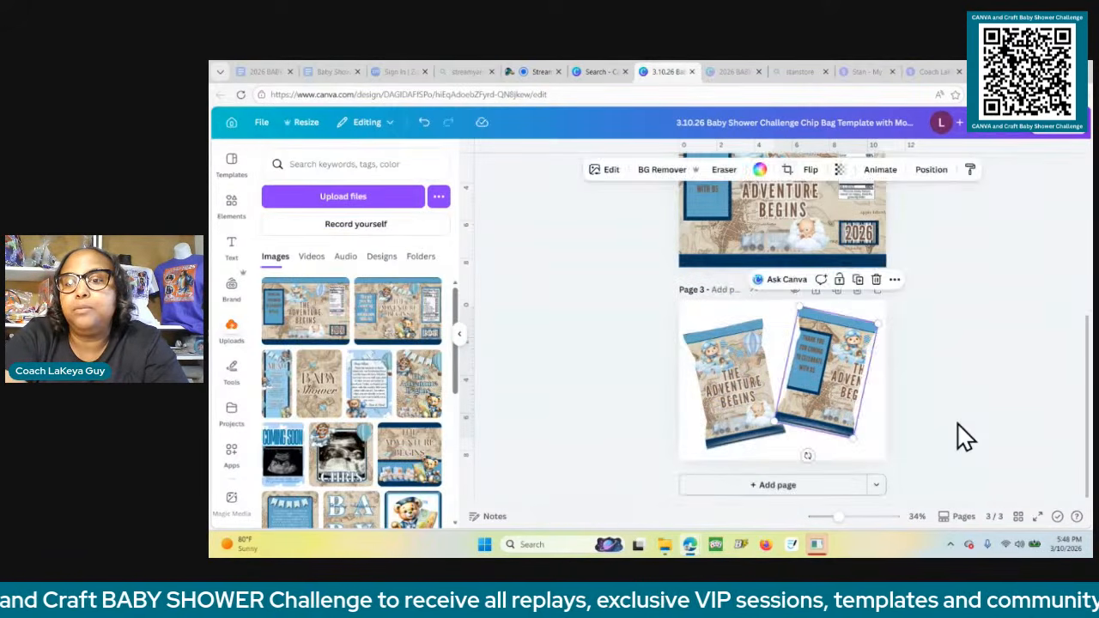
{"action": "left_click", "coordinate": [423, 123]}
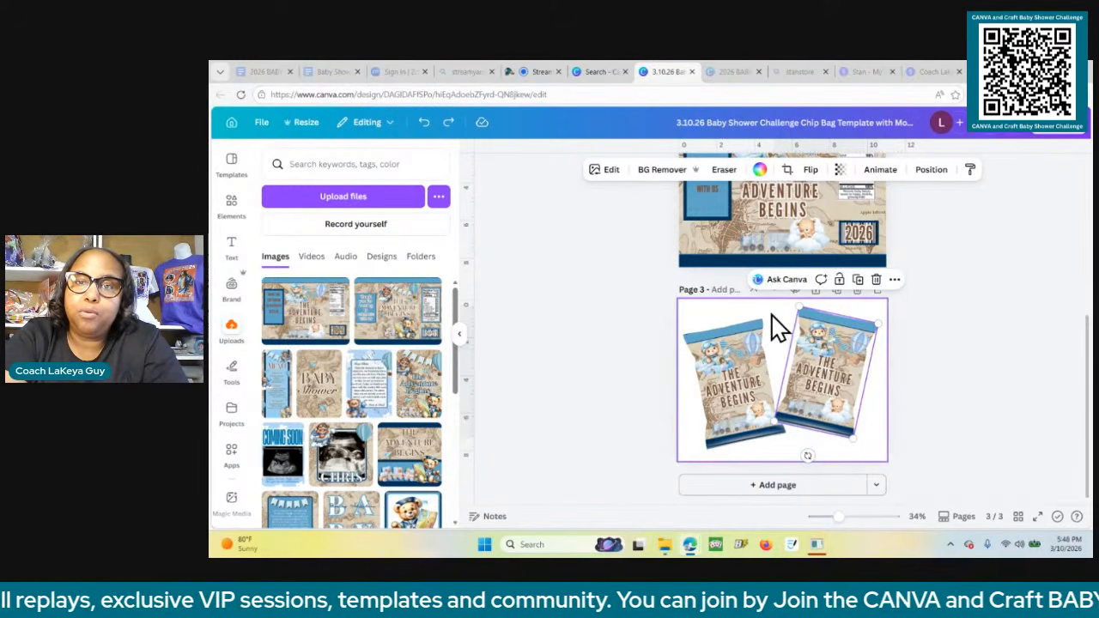
Group the parts of the original chip bag together, and group the parts of the copied bag as a separate group.
{"action": "left_click_drag", "start_coordinate": [708, 306], "coordinate": [725, 454]}
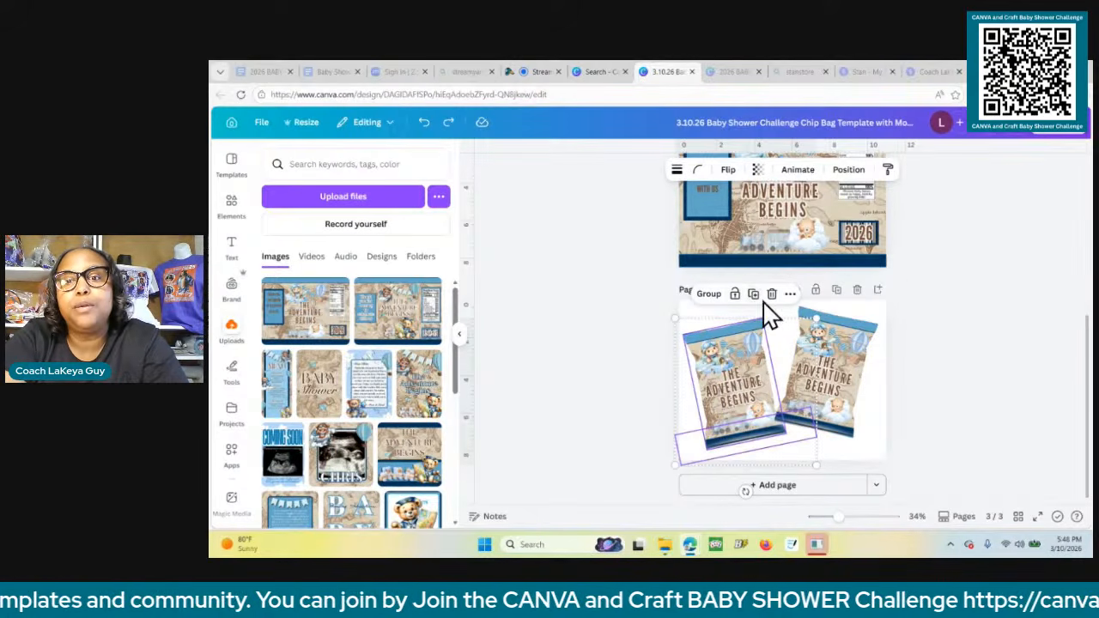
{"action": "left_click", "coordinate": [706, 295]}
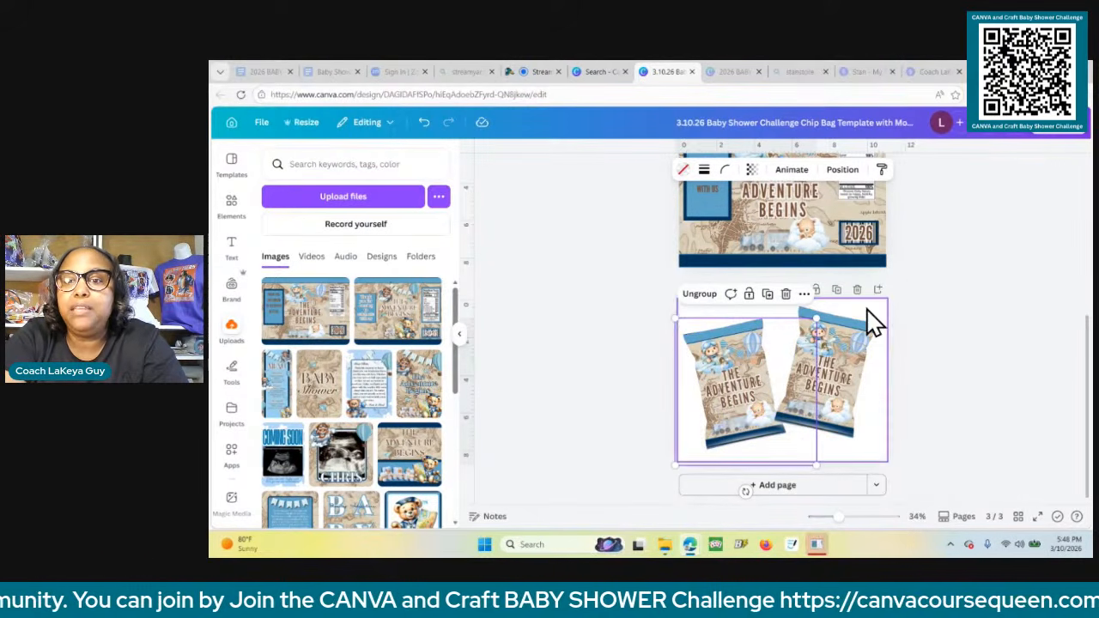
{"action": "left_click_drag", "start_coordinate": [867, 311], "coordinate": [839, 434]}
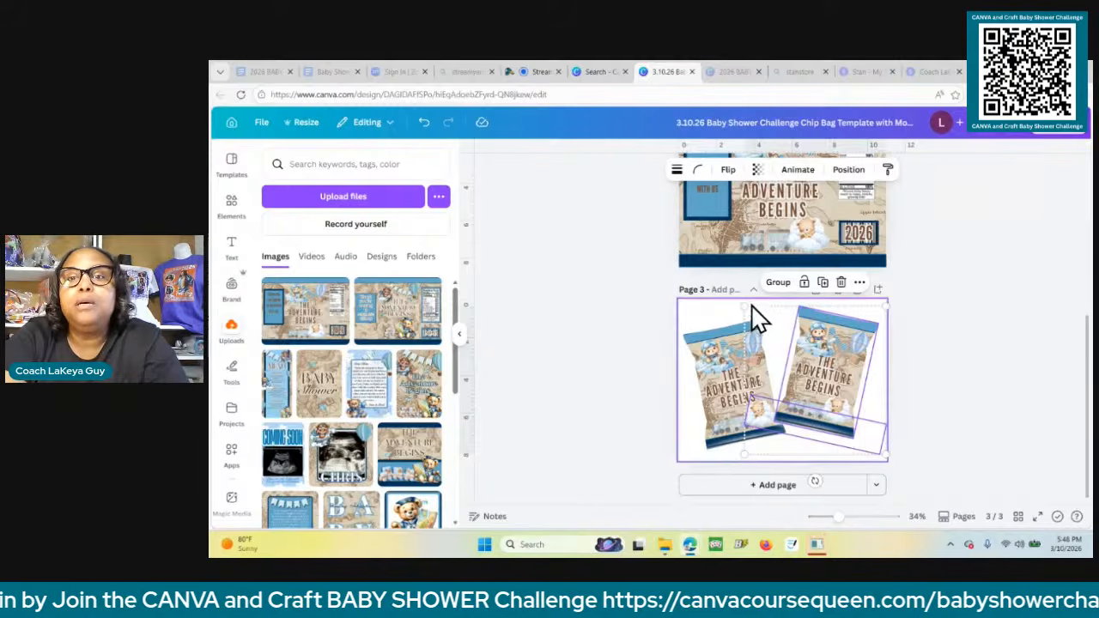
{"action": "left_click", "coordinate": [778, 284]}
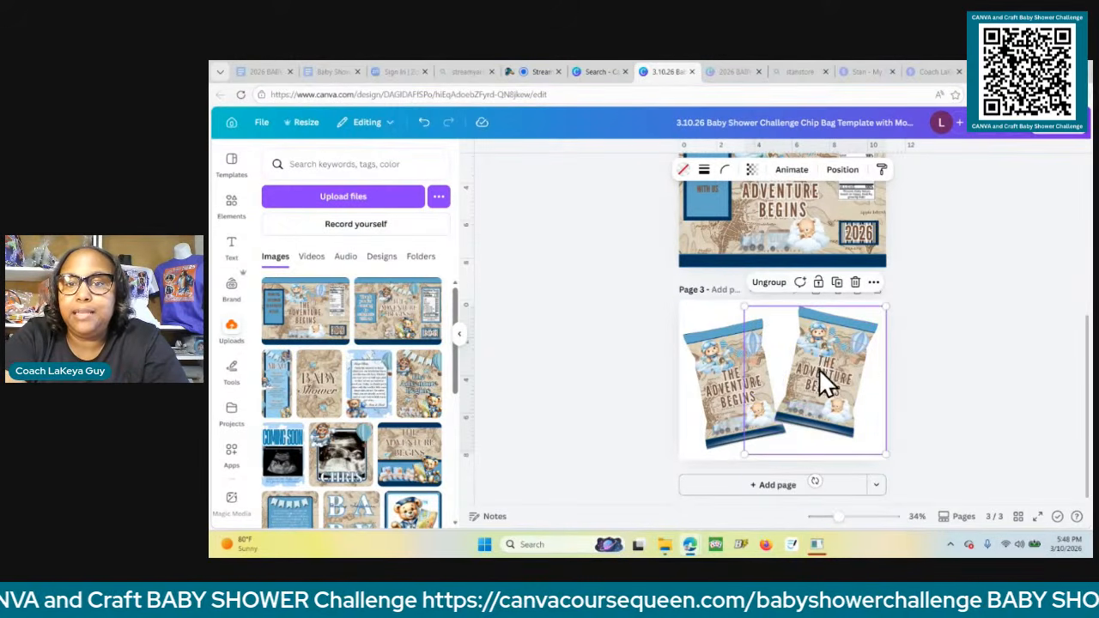
Move the copied bag closer so it slightly overlaps the original, then center the pair on page 3.
{"action": "mouse_move", "coordinate": [818, 368]}
{"action": "left_mouse_down"}
{"action": "mouse_move", "coordinate": [839, 380]}
{"action": "mouse_move", "coordinate": [807, 372]}
{"action": "mouse_move", "coordinate": [805, 383]}
{"action": "left_mouse_up"}
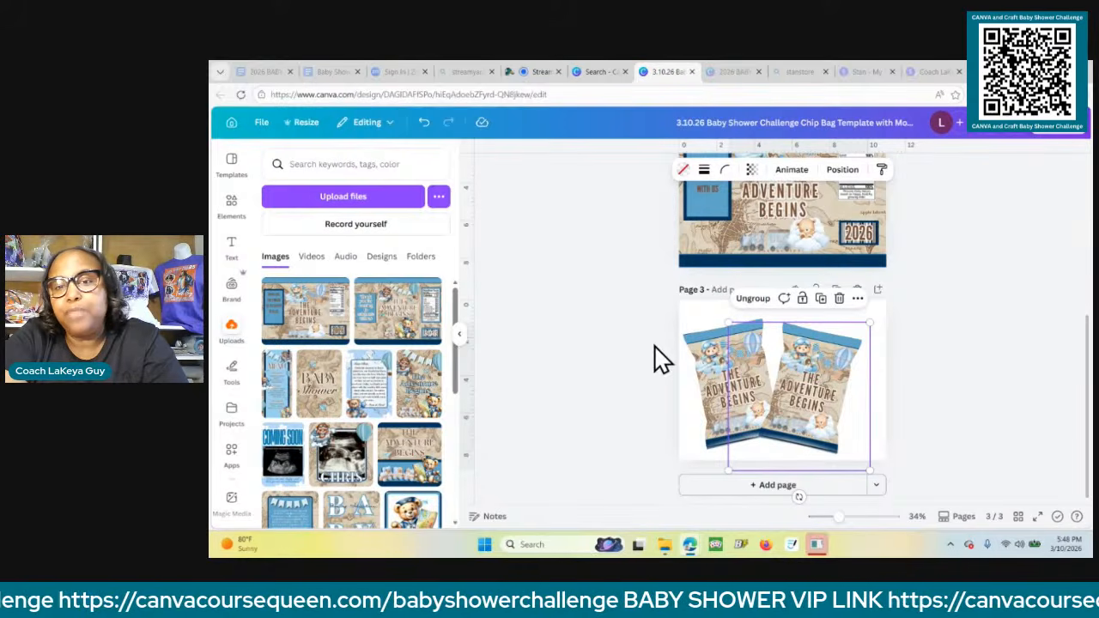
{"action": "left_click_drag", "start_coordinate": [678, 359], "coordinate": [824, 401]}
{"action": "left_click", "coordinate": [944, 436]}
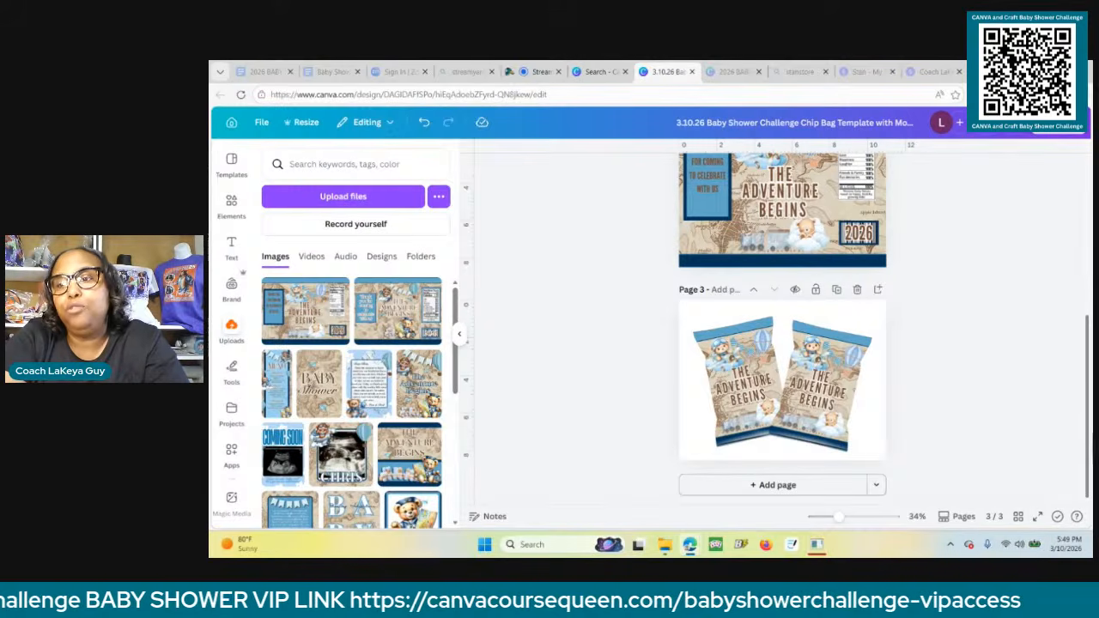
{"action": "scroll", "coordinate": [1087, 447], "scroll_direction": "up", "scroll_amount": 5}
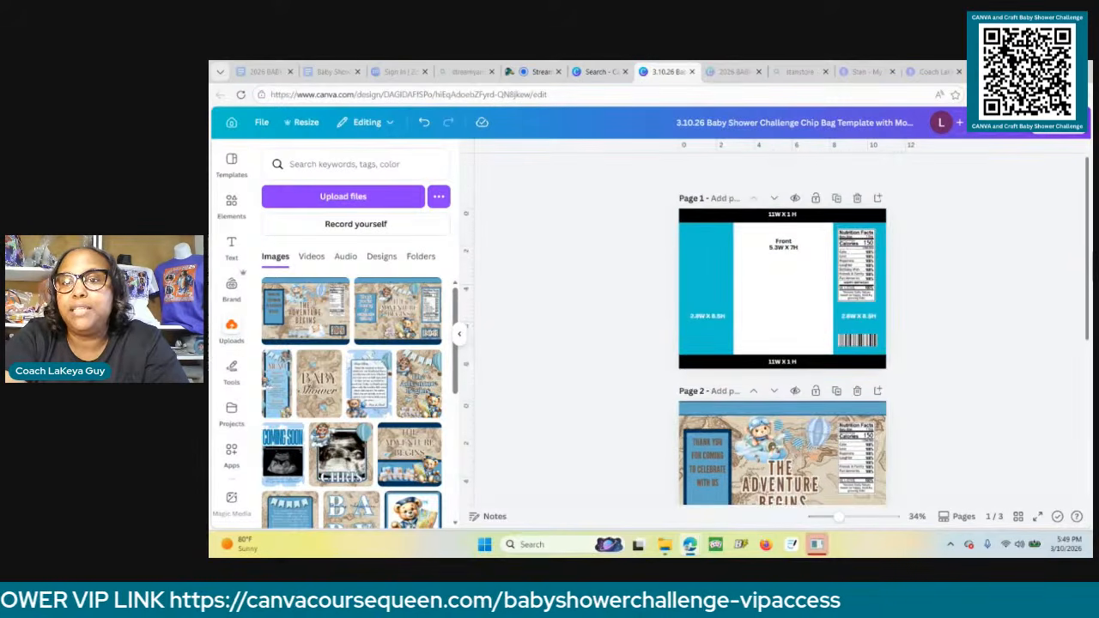
{"action": "scroll", "coordinate": [782, 335], "scroll_direction": "down", "scroll_amount": 5}
{"action": "scroll", "coordinate": [781, 335], "scroll_direction": "up", "scroll_amount": 5}
{"action": "scroll", "coordinate": [782, 335], "scroll_direction": "down", "scroll_amount": 5}
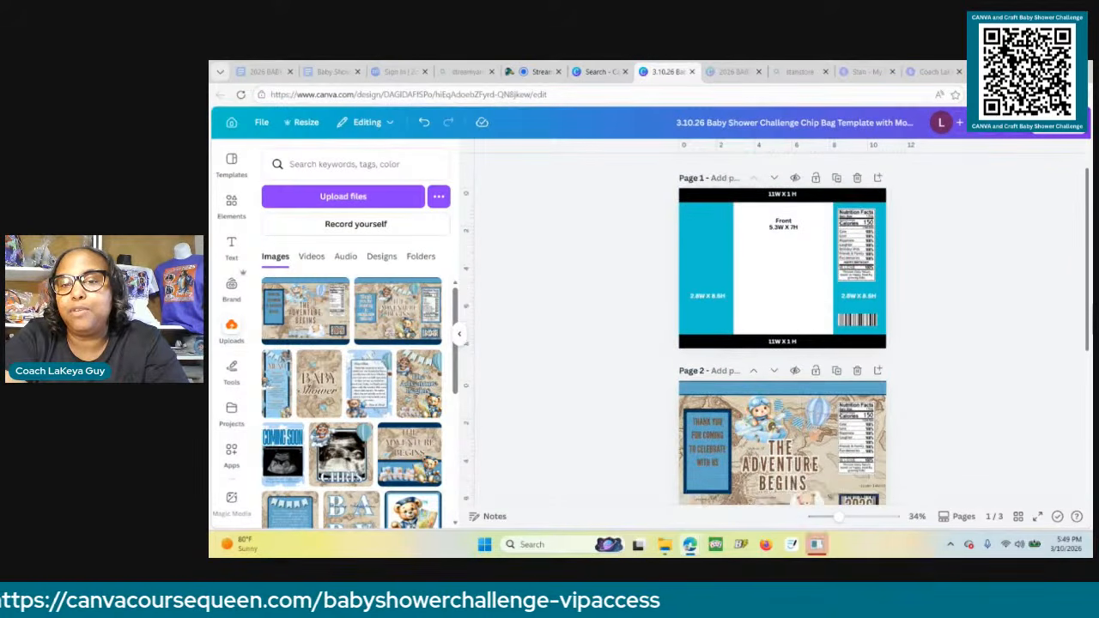
{"action": "scroll", "coordinate": [781, 335], "scroll_direction": "up", "scroll_amount": 3}
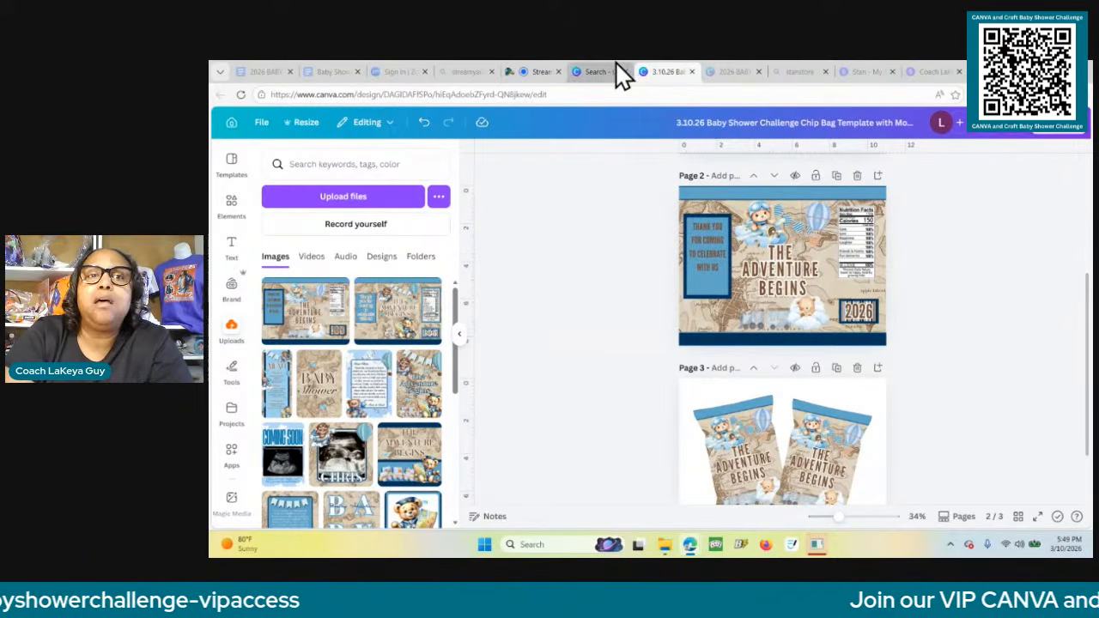
Switch to the StreamYard studio and take the shared screen off the live stage.
{"action": "left_click", "coordinate": [541, 73]}
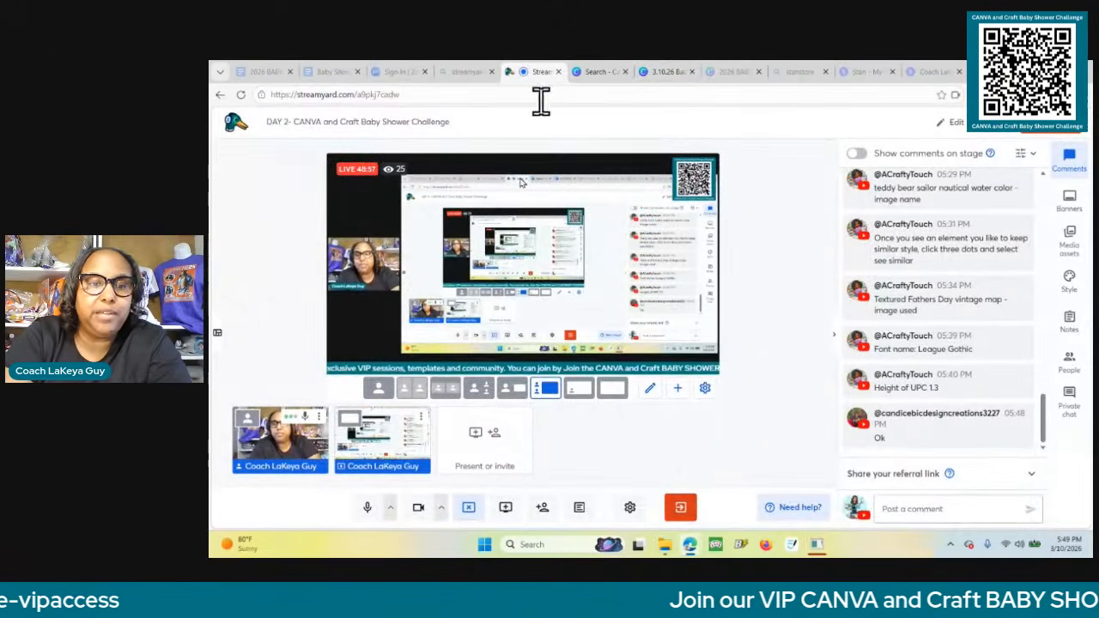
{"action": "left_click", "coordinate": [383, 441]}
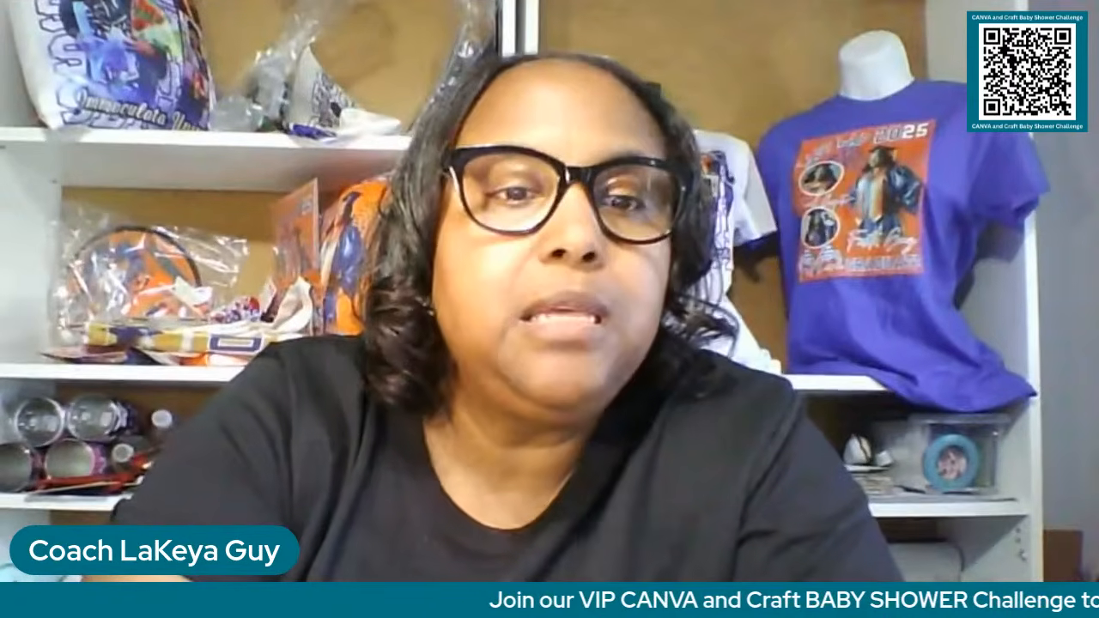